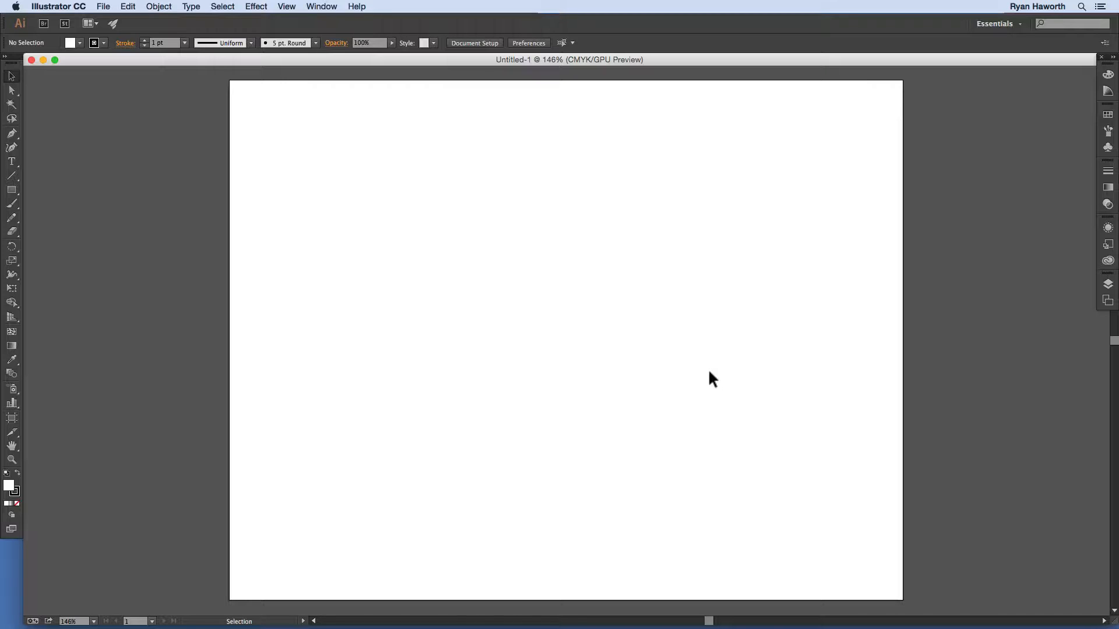
Step: Draw a row of four equal squares alternating white-with-outline and solid black
{"action": "key", "text": "m"}
{"action": "left_click_drag", "start_coordinate": [258, 122], "coordinate": [371, 235]}
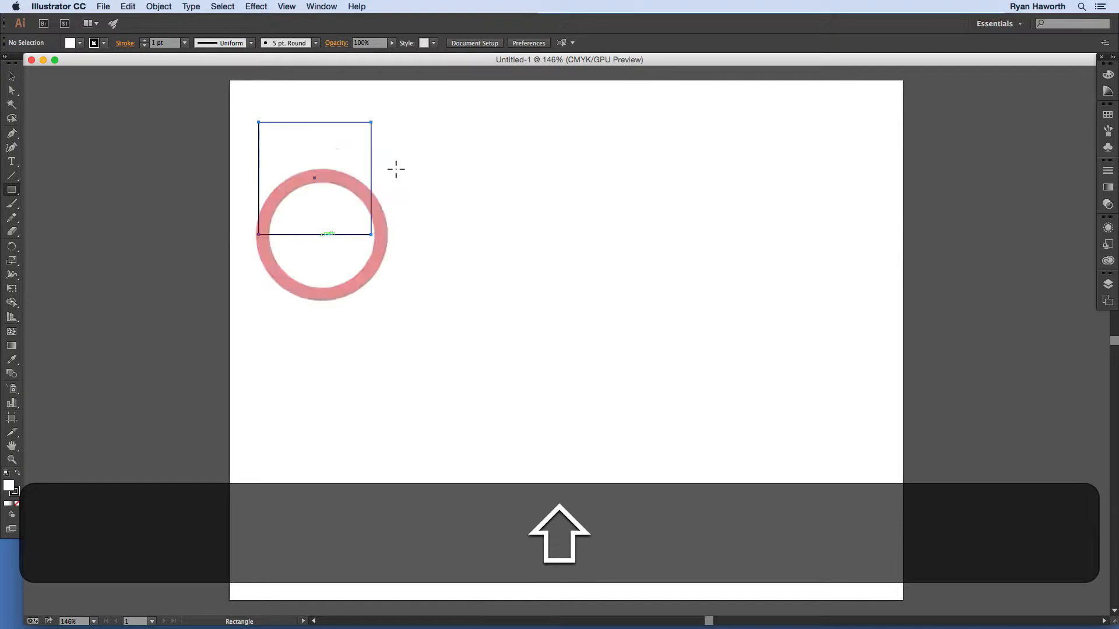
{"action": "mouse_move", "coordinate": [394, 123]}
{"action": "left_mouse_down"}
{"action": "mouse_move", "coordinate": [421, 188]}
{"action": "mouse_move", "coordinate": [505, 235]}
{"action": "left_mouse_up"}
{"action": "key", "text": "x"}
{"action": "key", "text": "shift+x"}
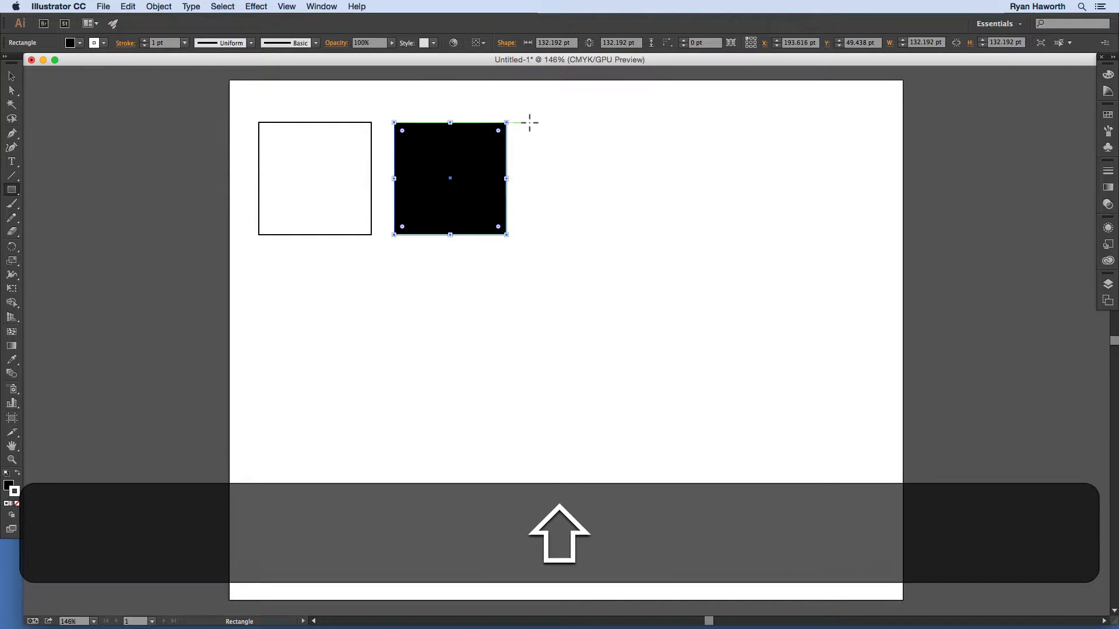
{"action": "left_click_drag", "start_coordinate": [528, 122], "coordinate": [567, 234]}
{"action": "key", "text": "shift+d"}
{"action": "left_click_drag", "start_coordinate": [660, 122], "coordinate": [702, 237]}
{"action": "key", "text": "shift+x"}
Step: Copy the row of four squares down as a second row
{"action": "left_click_drag", "start_coordinate": [218, 110], "coordinate": [714, 337]}
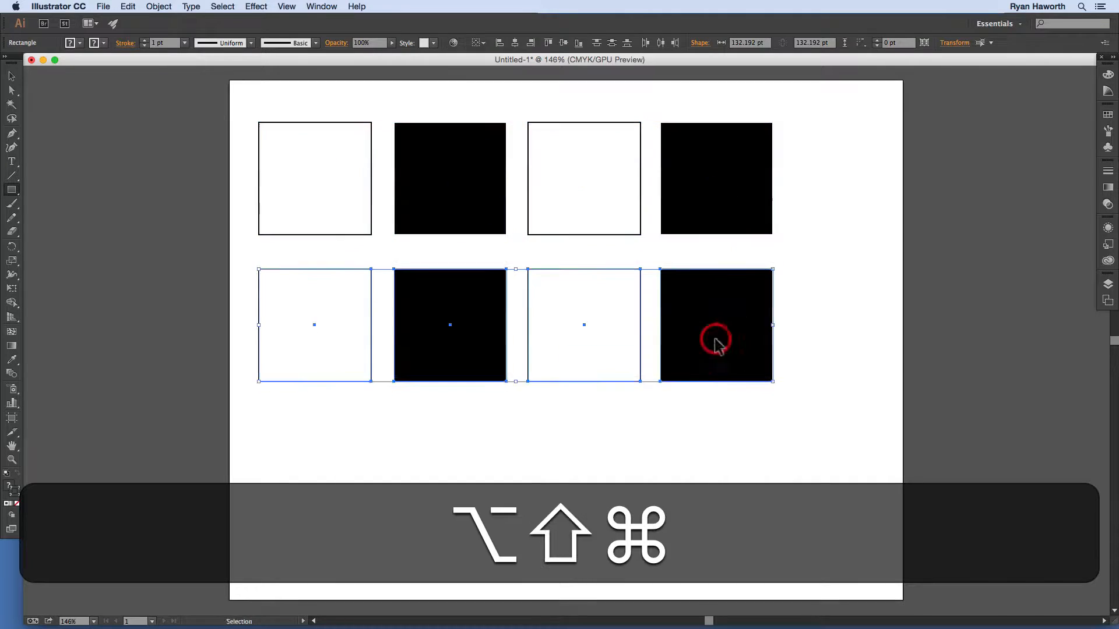
{"action": "key", "text": "super+shift+a"}
{"action": "left_click_drag", "start_coordinate": [11, 190], "coordinate": [75, 217]}
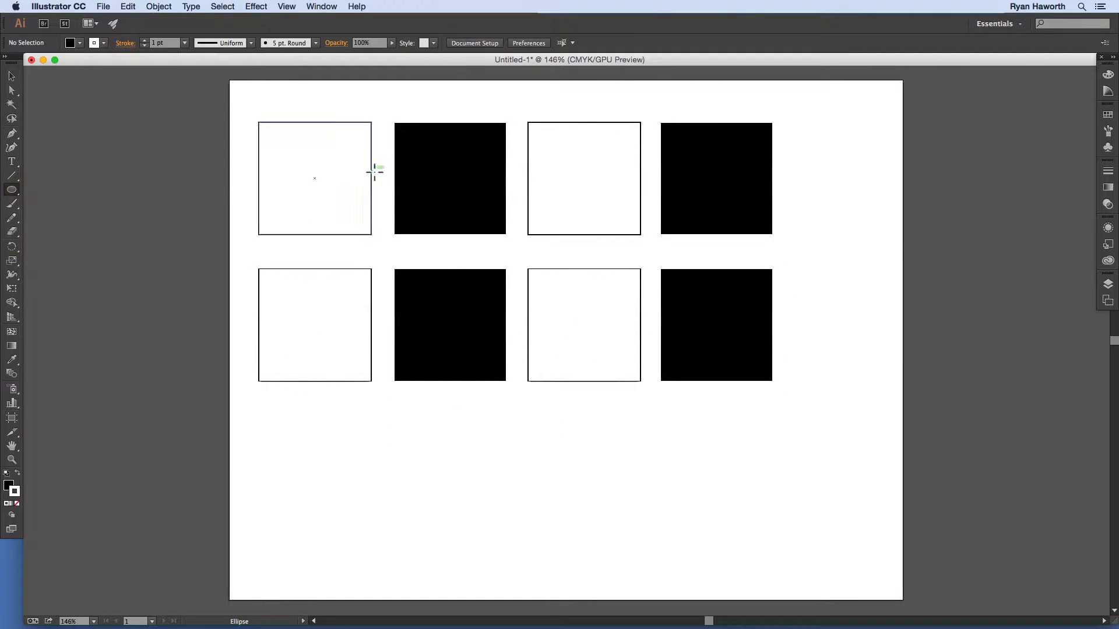
Step: Draw an ellipse over the first two squares, fill it red, and copy it right
{"action": "left_click_drag", "start_coordinate": [381, 175], "coordinate": [279, 126]}
{"action": "left_click", "coordinate": [1108, 74]}
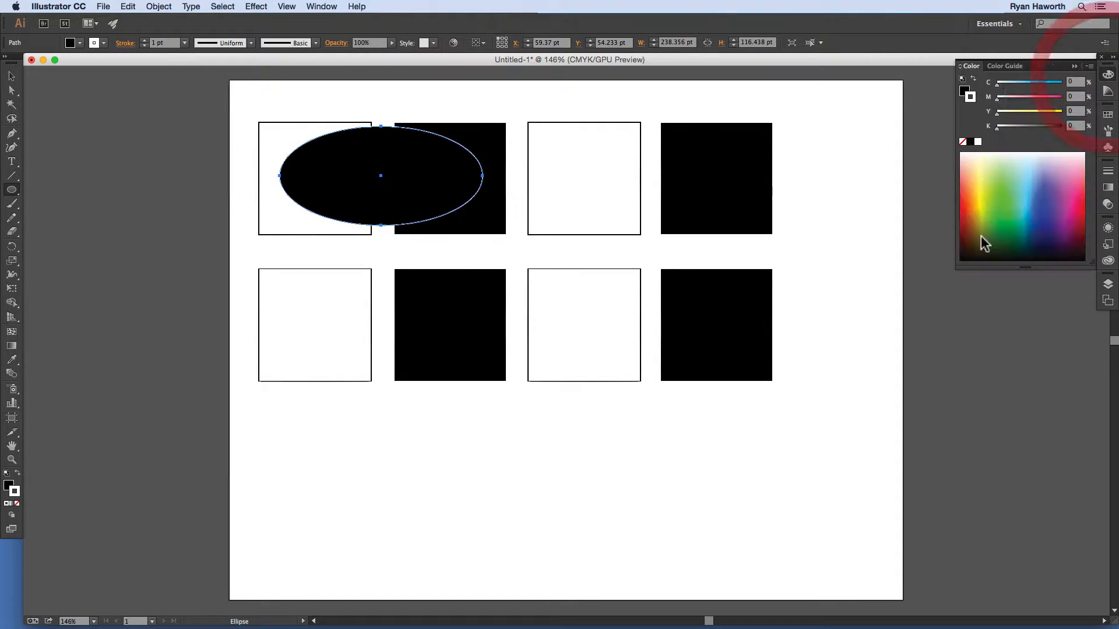
{"action": "key", "text": "x"}
{"action": "left_click", "coordinate": [1080, 221]}
{"action": "left_click_drag", "start_coordinate": [407, 187], "coordinate": [657, 198]}
Step: Delete the third and fourth columns and the entire bottom row of shapes
{"action": "left_click_drag", "start_coordinate": [569, 95], "coordinate": [750, 452]}
{"action": "key", "text": "cmd+BackSpace"}
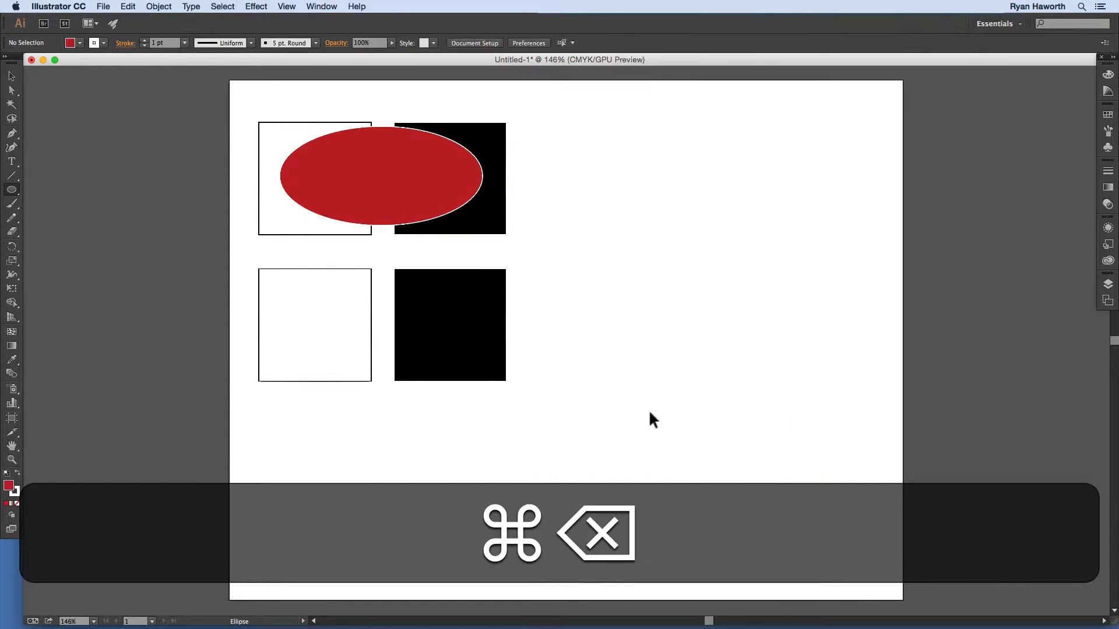
{"action": "left_click_drag", "start_coordinate": [649, 420], "coordinate": [279, 300]}
{"action": "key", "text": "cmd+BackSpace"}
Step: Copy the two-squares-and-ellipse set into a 2×3 grid and bring up the Pathfinder panel
{"action": "left_click_drag", "start_coordinate": [256, 111], "coordinate": [442, 263]}
{"action": "left_click_drag", "start_coordinate": [443, 199], "coordinate": [743, 230]}
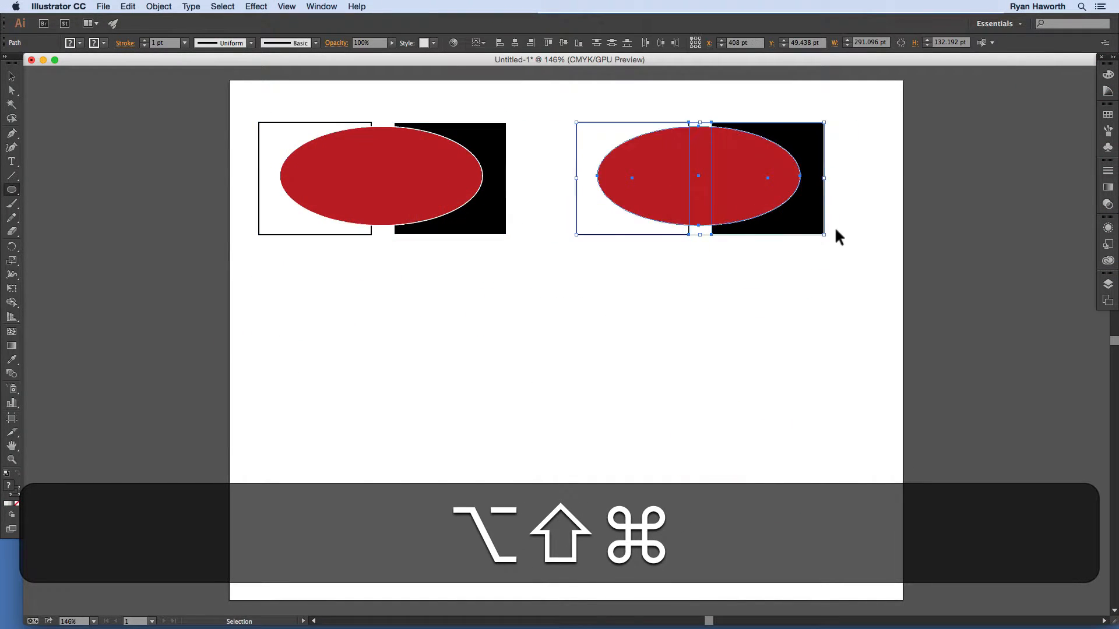
{"action": "left_click_drag", "start_coordinate": [837, 238], "coordinate": [238, 128]}
{"action": "left_click_drag", "start_coordinate": [419, 204], "coordinate": [435, 463]}
{"action": "left_click", "coordinate": [874, 207]}
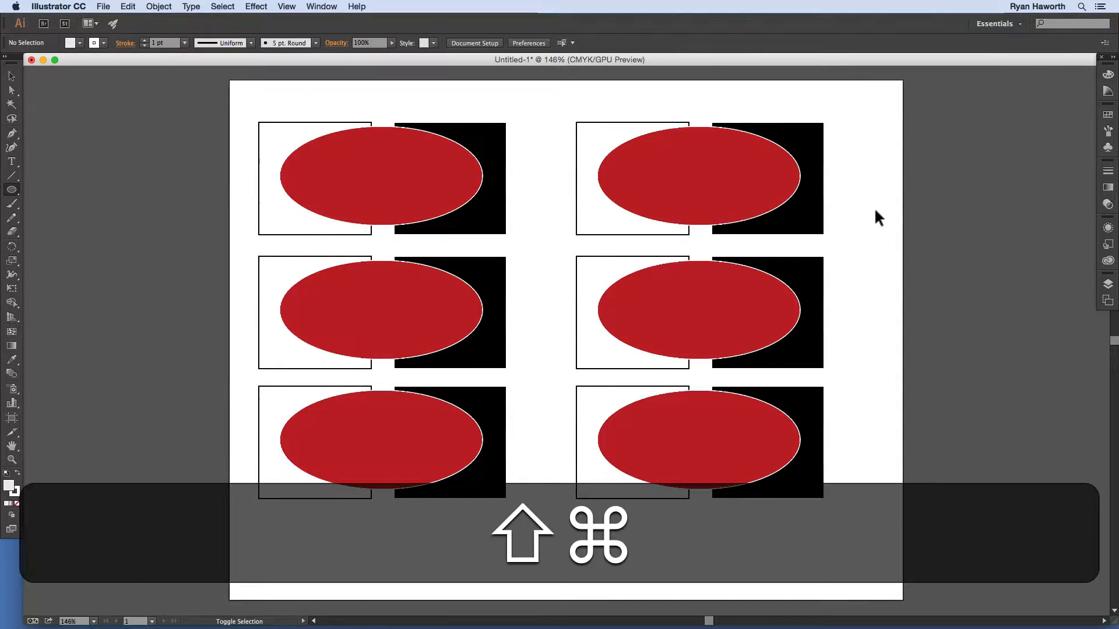
{"action": "key", "text": "shift+super+F9"}
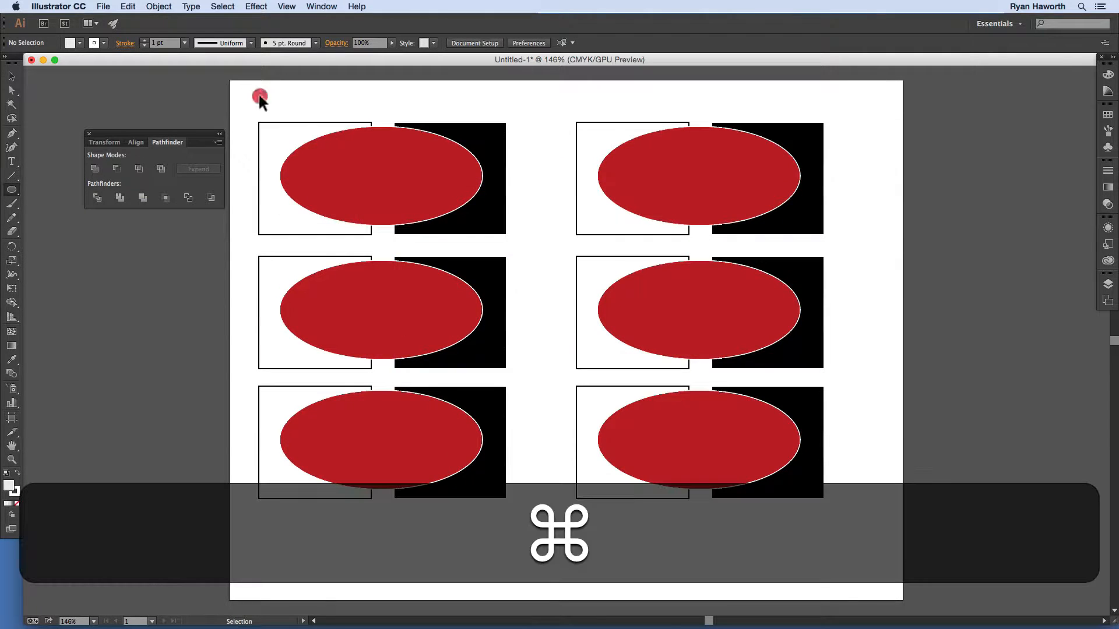
Step: Shrink all sets, add a fourth row, and rotate everything 90° counterclockwise
{"action": "left_click_drag", "start_coordinate": [257, 95], "coordinate": [724, 429]}
{"action": "left_click_drag", "start_coordinate": [587, 211], "coordinate": [622, 188]}
{"action": "left_click_drag", "start_coordinate": [824, 394], "coordinate": [269, 460]}
{"action": "left_click_drag", "start_coordinate": [420, 383], "coordinate": [419, 496]}
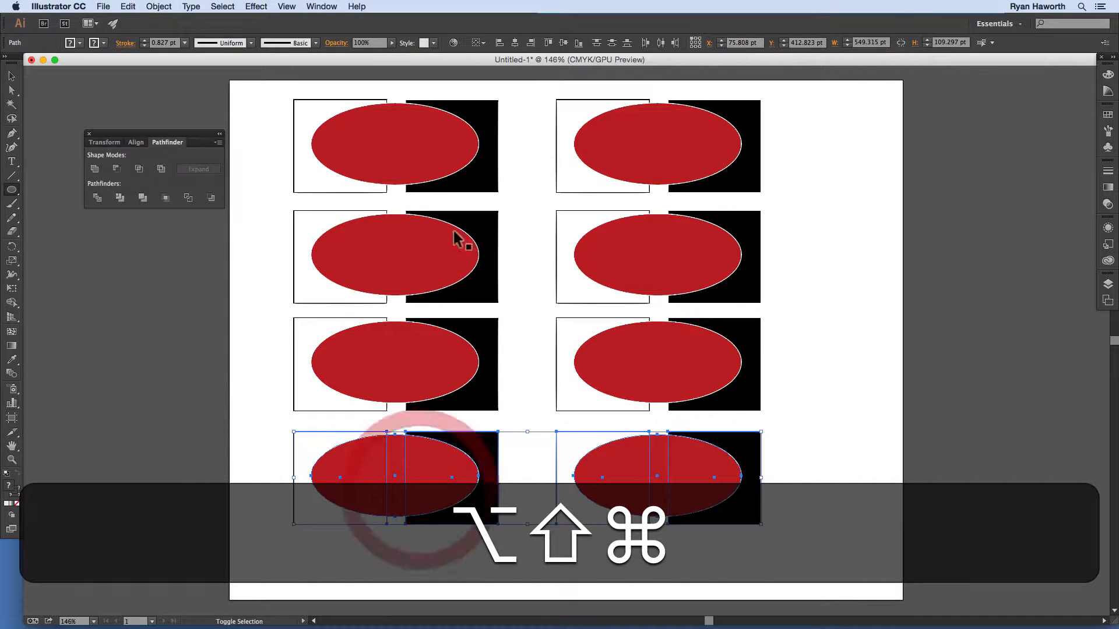
{"action": "left_click_drag", "start_coordinate": [272, 87], "coordinate": [750, 606]}
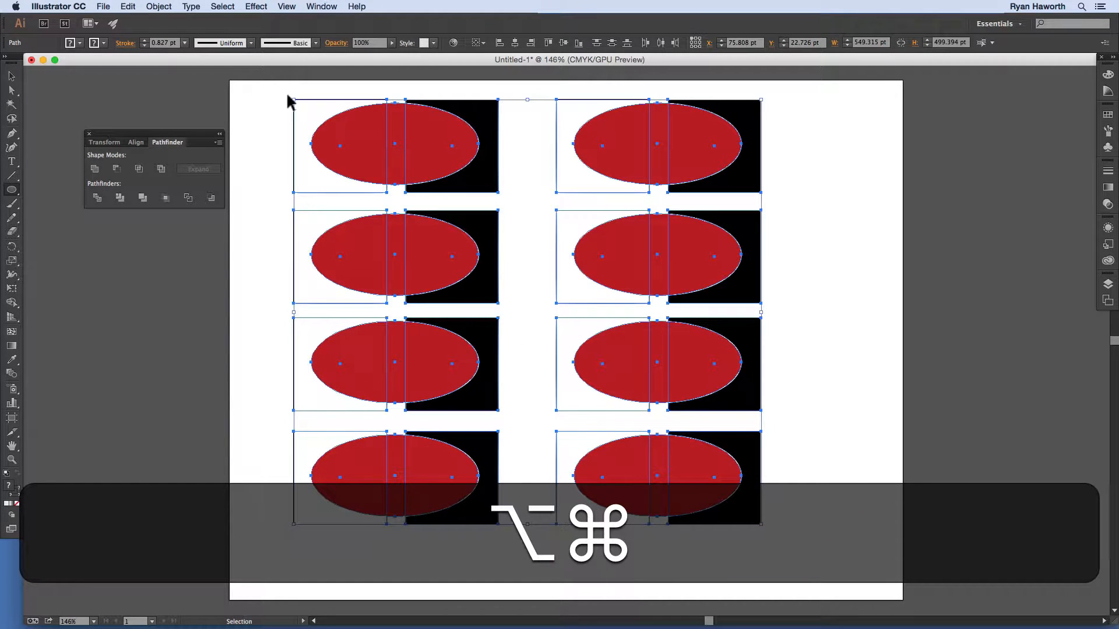
{"action": "left_click_drag", "start_coordinate": [289, 97], "coordinate": [321, 625]}
{"action": "left_click_drag", "start_coordinate": [836, 239], "coordinate": [815, 374]}
Step: Copy the right-hand column to form a fifth column and fit the artboard in view
{"action": "left_click_drag", "start_coordinate": [652, 240], "coordinate": [597, 261]}
{"action": "left_click_drag", "start_coordinate": [720, 97], "coordinate": [591, 579]}
{"action": "left_click_drag", "start_coordinate": [624, 462], "coordinate": [776, 463]}
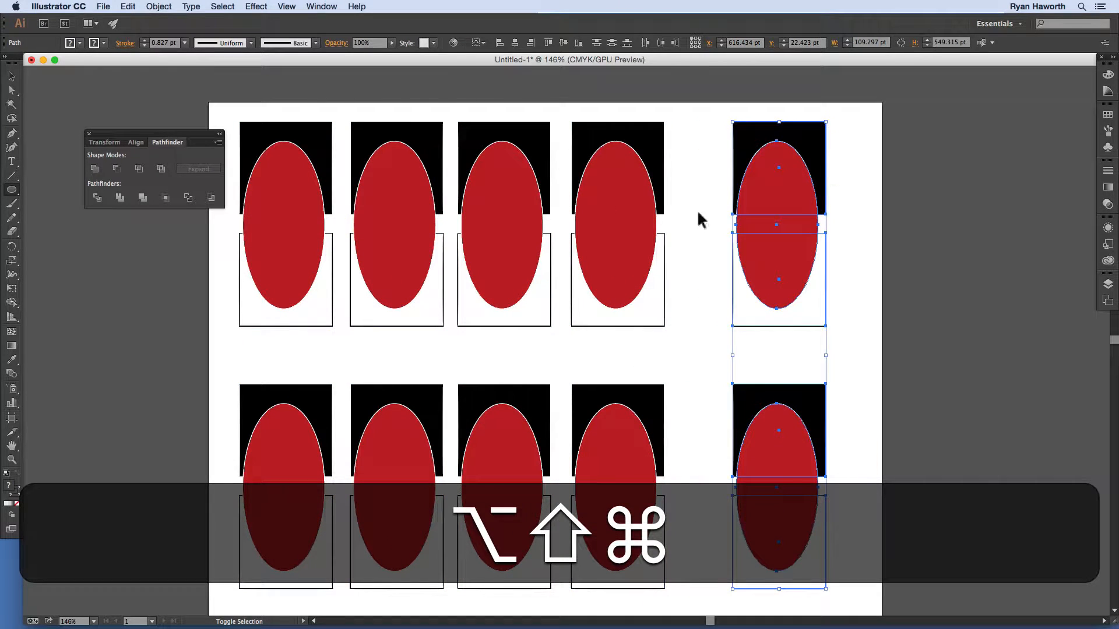
{"action": "key", "text": "super+z"}
{"action": "left_click_drag", "start_coordinate": [629, 209], "coordinate": [743, 213]}
{"action": "left_click", "coordinate": [863, 192], "text": "super"}
{"action": "left_click_drag", "start_coordinate": [500, 286], "coordinate": [554, 265]}
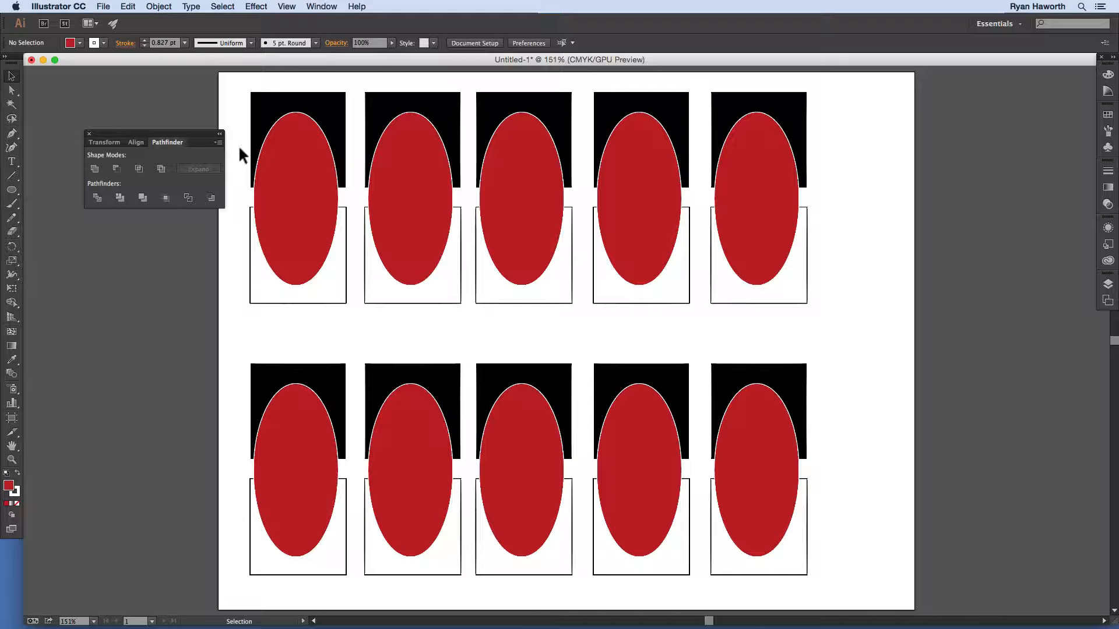
Step: Unite the top-left set's two squares and ellipse into one solid red shape
{"action": "left_click_drag", "start_coordinate": [238, 146], "coordinate": [306, 300]}
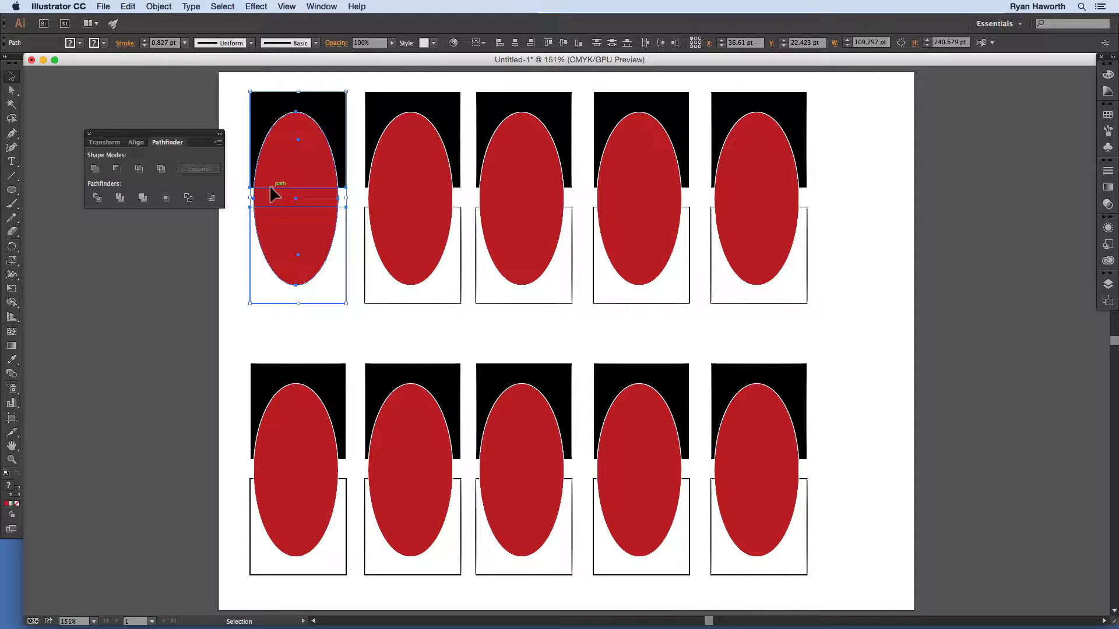
{"action": "left_click", "coordinate": [95, 169]}
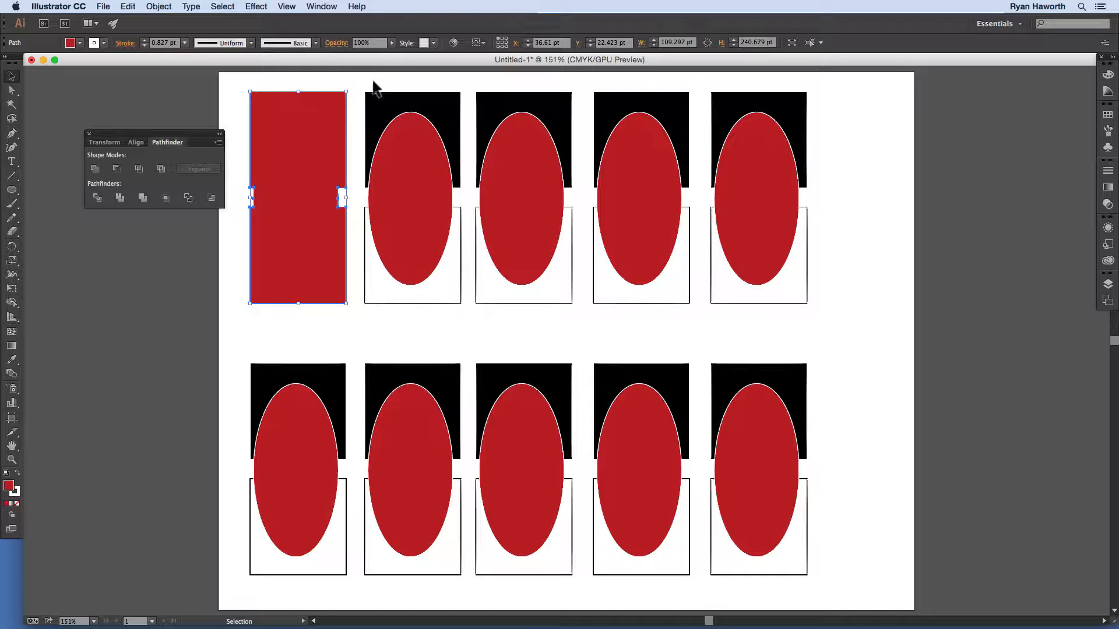
{"action": "left_click_drag", "start_coordinate": [359, 84], "coordinate": [442, 304]}
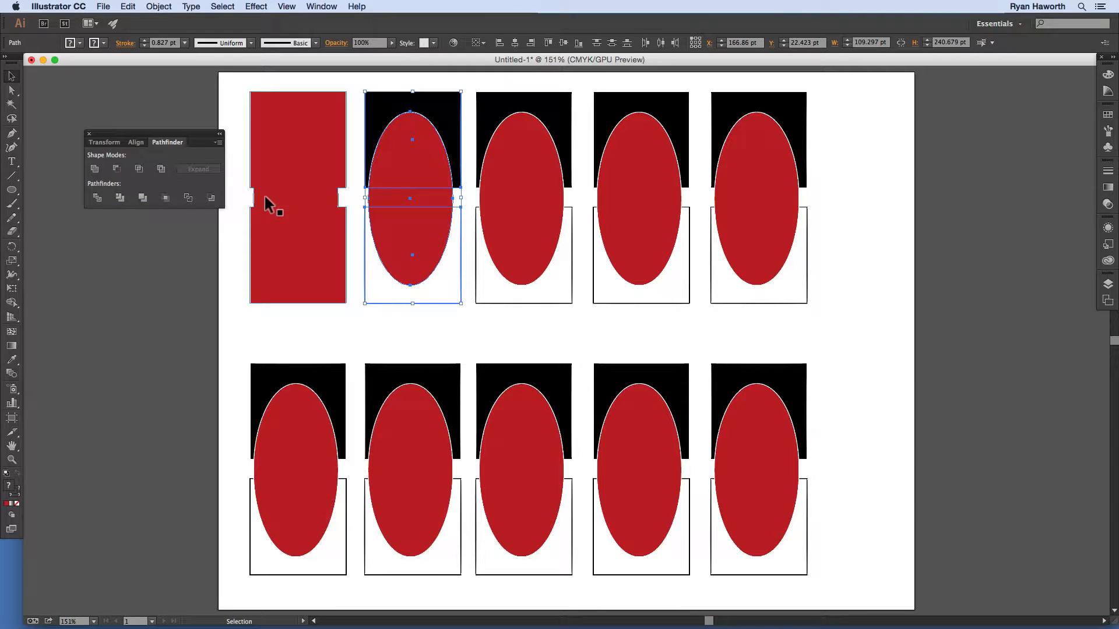
Step: Alt-Unite the second set into a red compound shape and compare it with the first
{"action": "key", "text": "alt"}
{"action": "left_click", "coordinate": [94, 169], "text": "alt"}
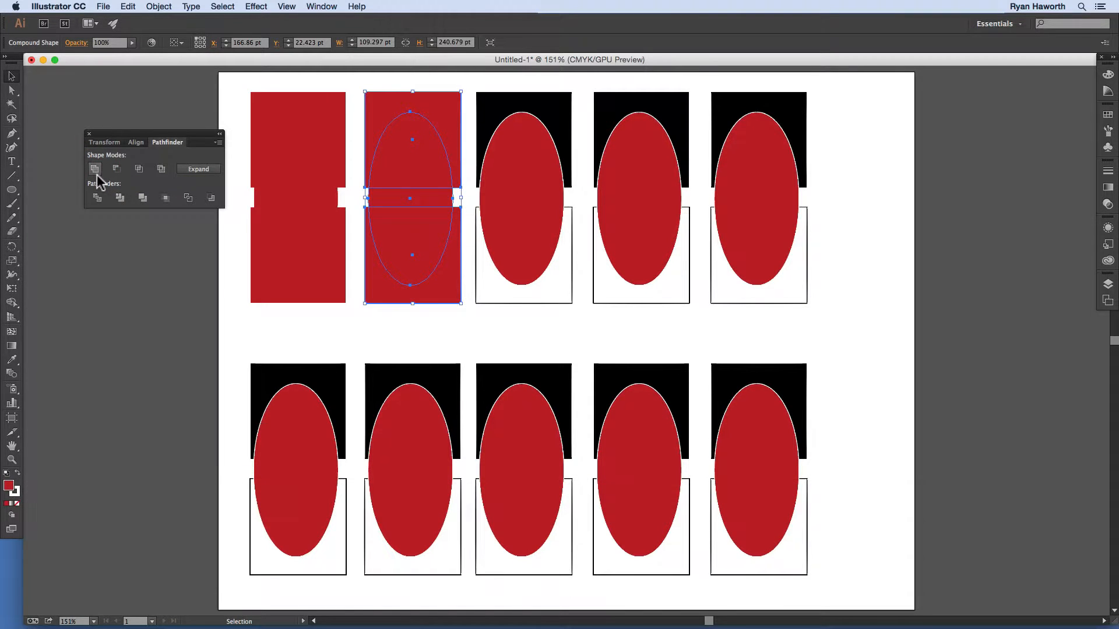
{"action": "left_click", "coordinate": [180, 252]}
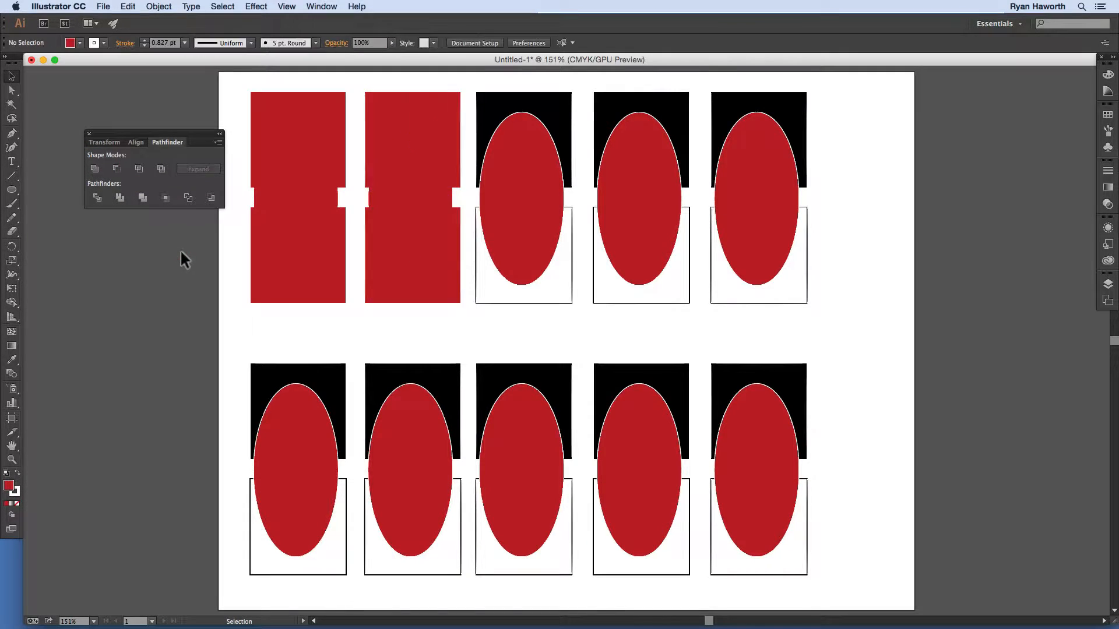
{"action": "left_click", "coordinate": [286, 147]}
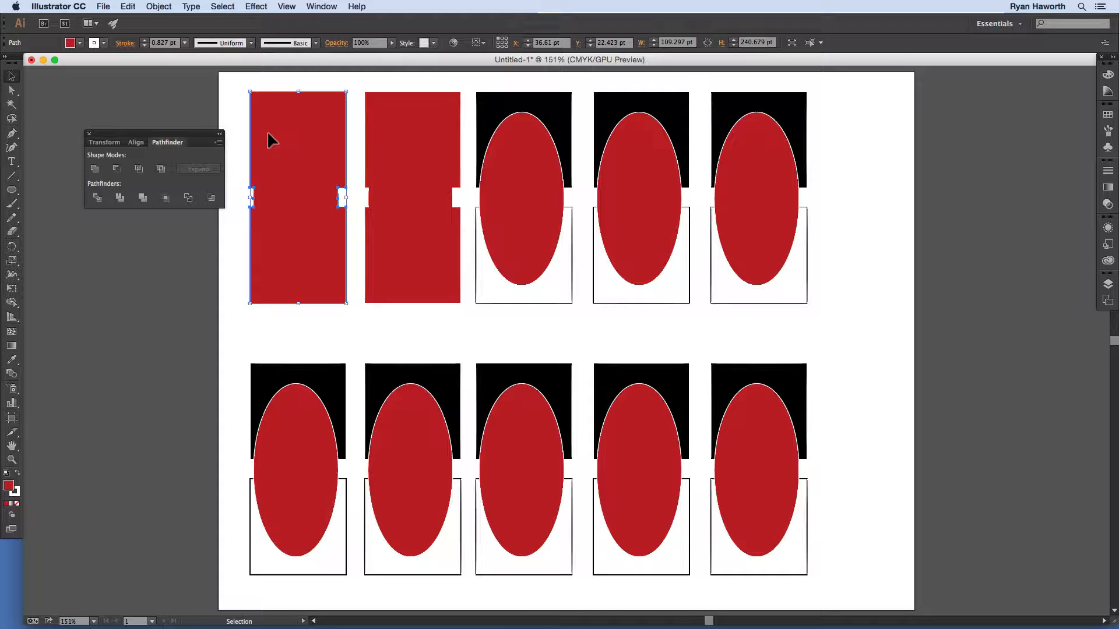
{"action": "left_click", "coordinate": [412, 87]}
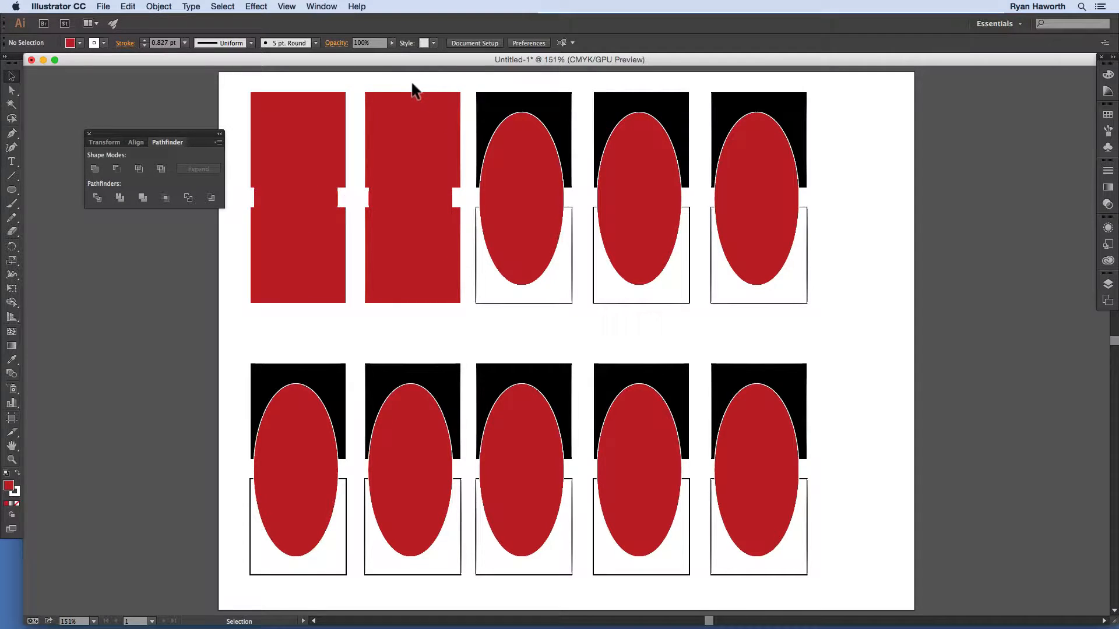
{"action": "left_click", "coordinate": [392, 126]}
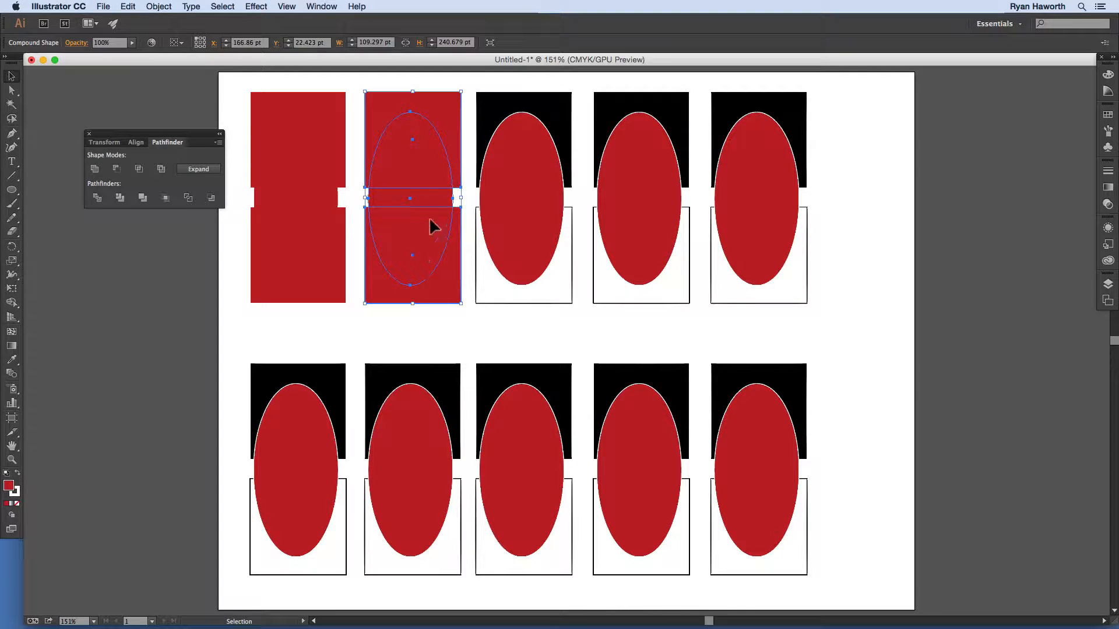
Step: In isolation mode, move the second compound shape's ellipse right, then back left near centre
{"action": "double_click", "coordinate": [404, 156]}
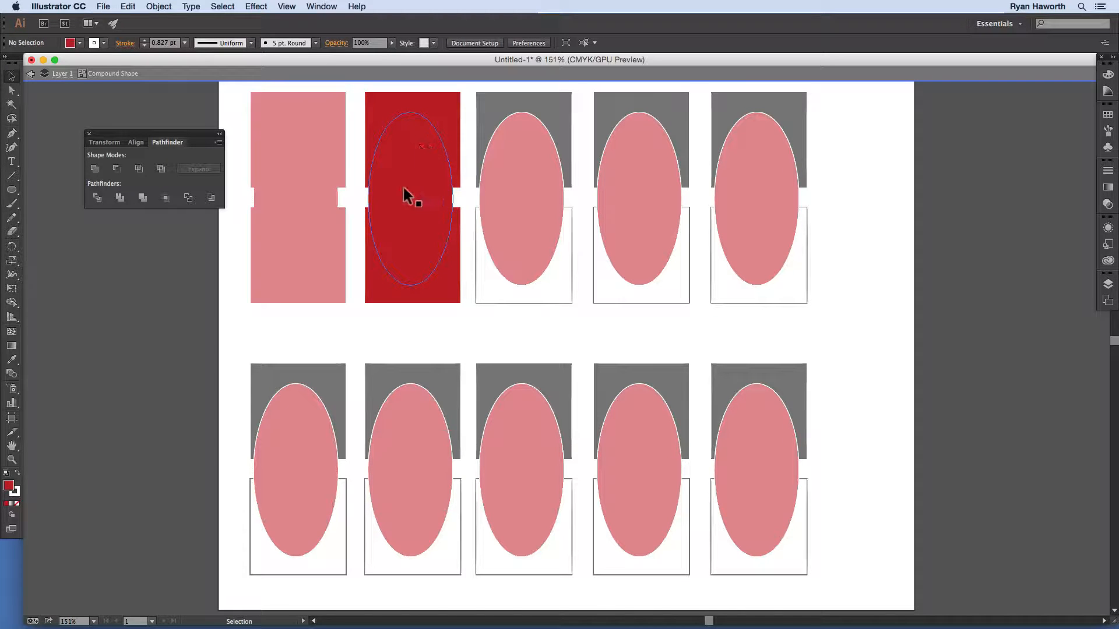
{"action": "left_click_drag", "start_coordinate": [398, 164], "coordinate": [431, 155]}
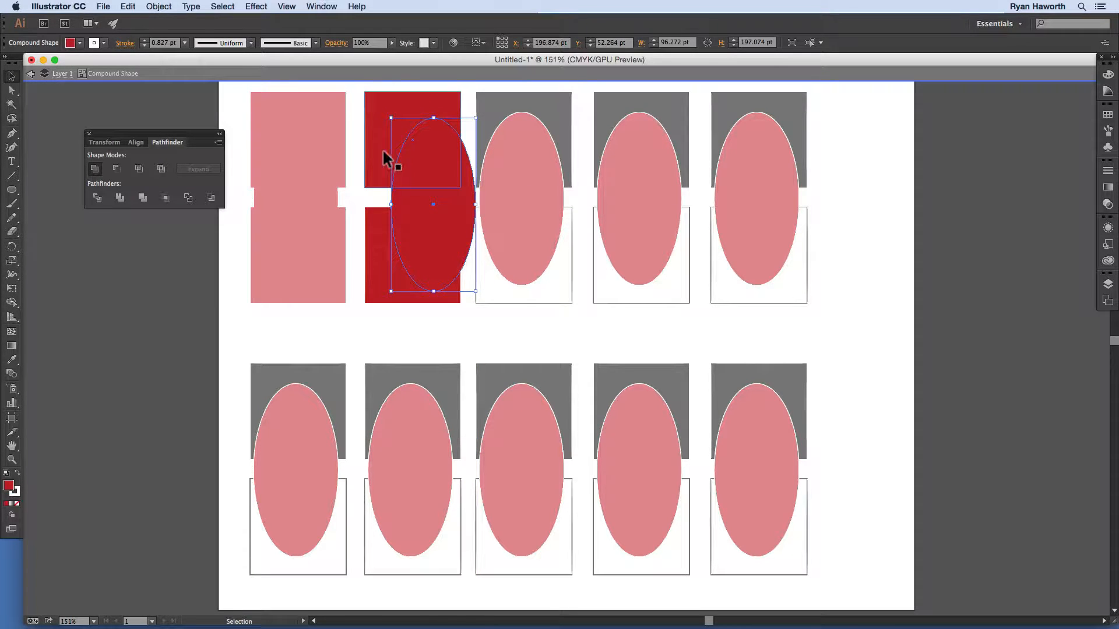
{"action": "left_click", "coordinate": [363, 198]}
{"action": "left_click", "coordinate": [363, 198]}
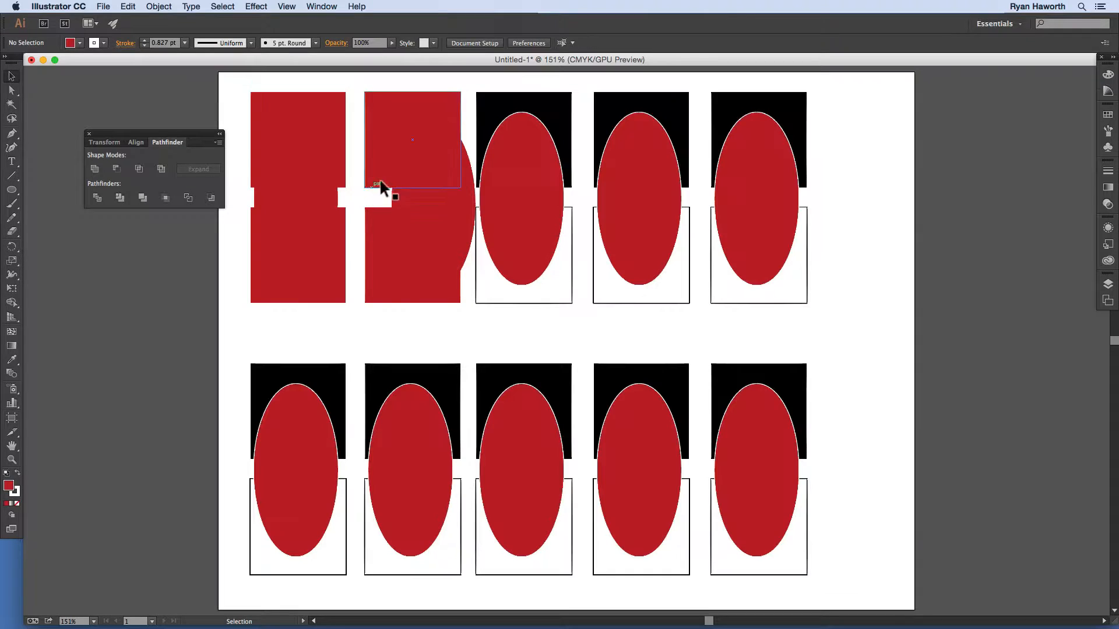
{"action": "left_click", "coordinate": [413, 185]}
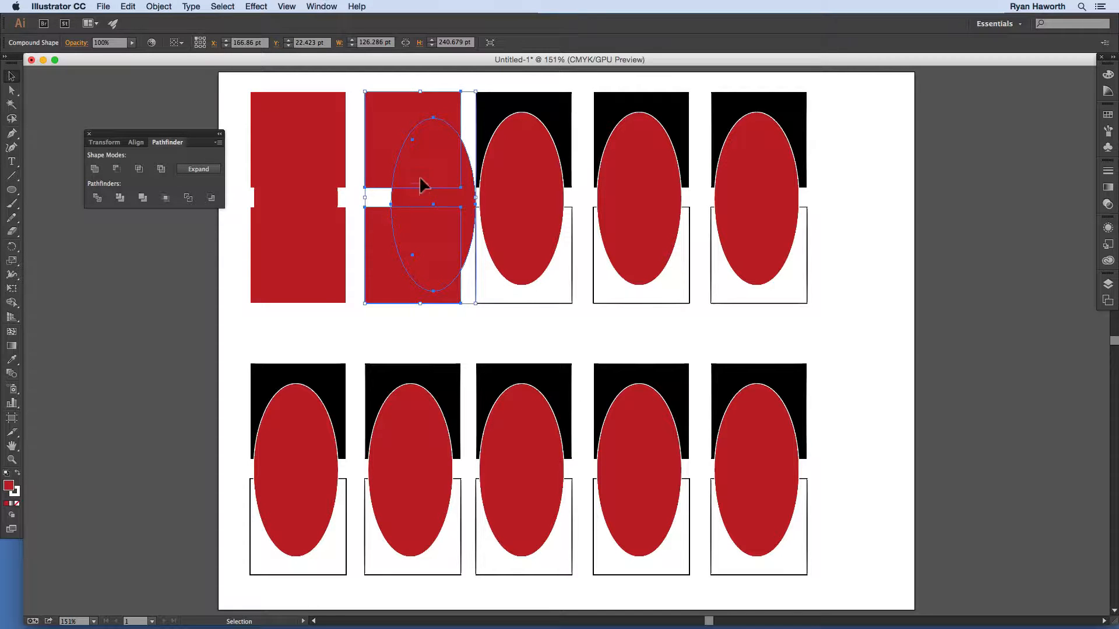
{"action": "double_click", "coordinate": [412, 202]}
{"action": "left_click_drag", "start_coordinate": [420, 200], "coordinate": [399, 198]}
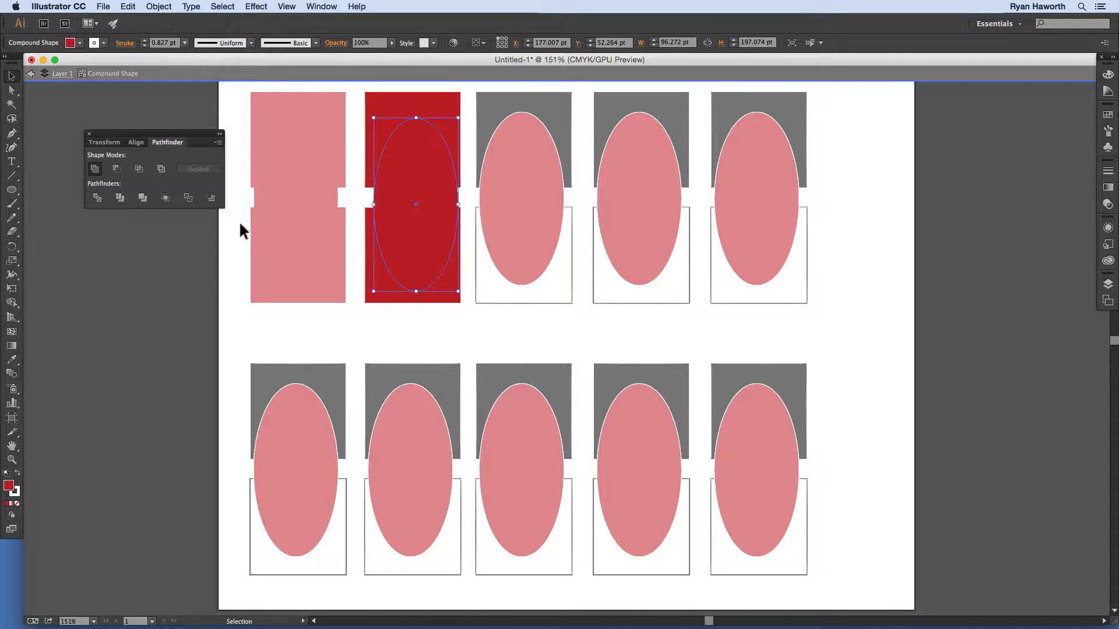
{"action": "left_click", "coordinate": [235, 240]}
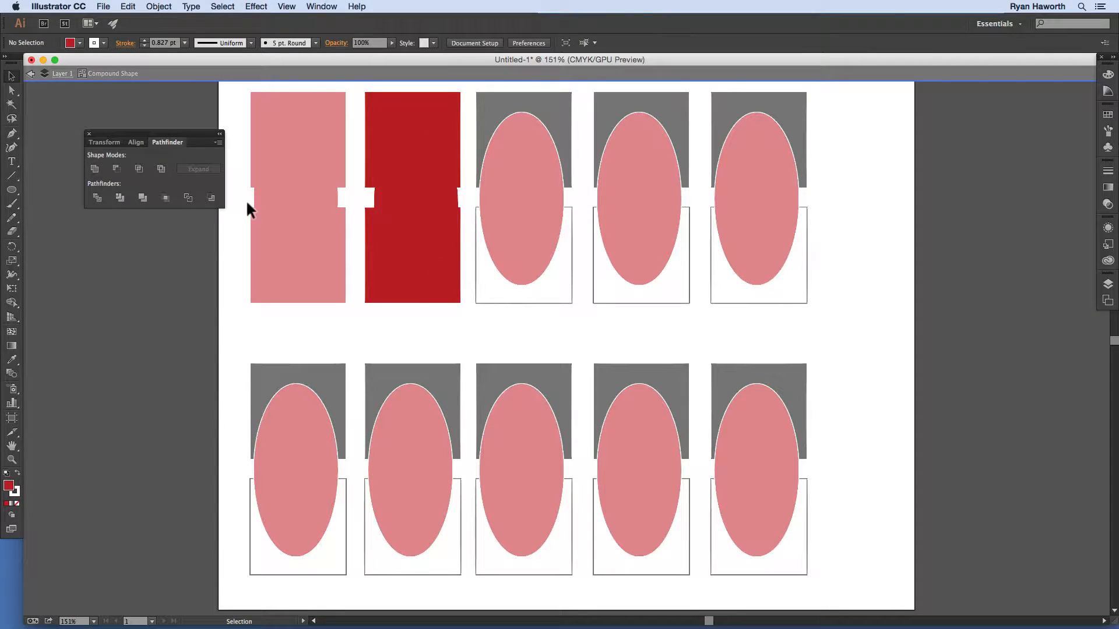
{"action": "double_click", "coordinate": [239, 266]}
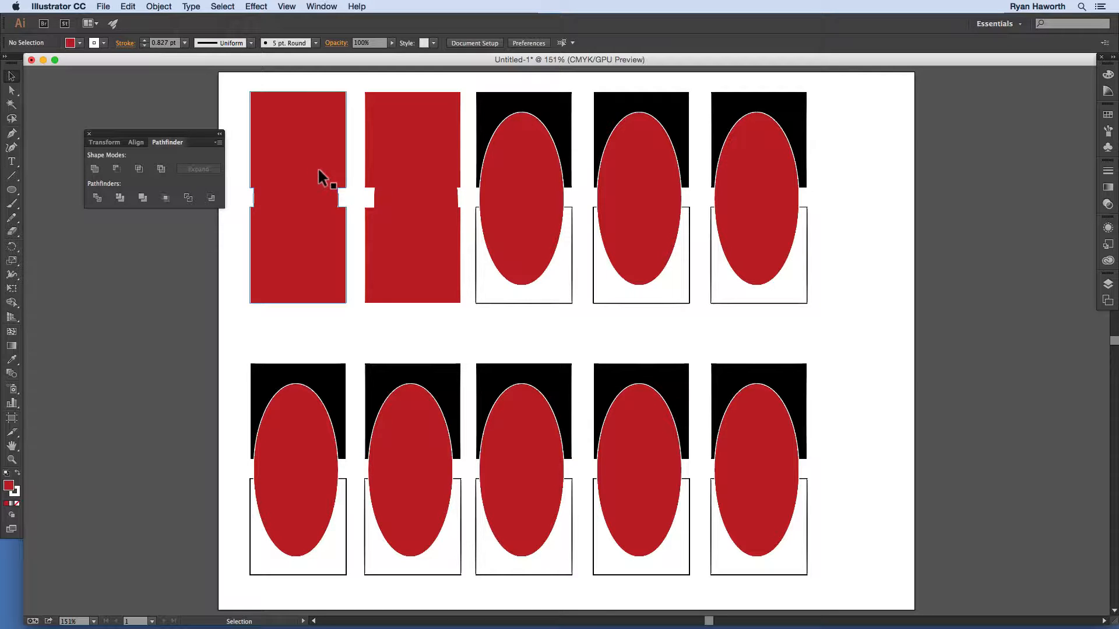
Step: Apply Minus Front to the third top-row stack, leaving a white U-shaped outline
{"action": "left_click", "coordinate": [361, 178]}
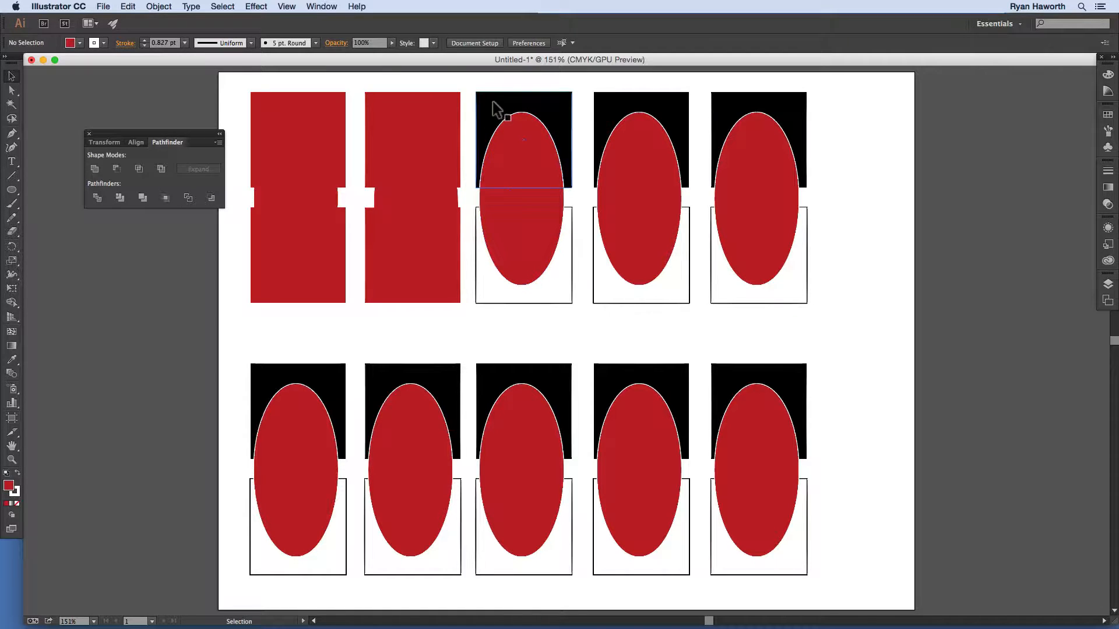
{"action": "left_click_drag", "start_coordinate": [499, 85], "coordinate": [536, 311]}
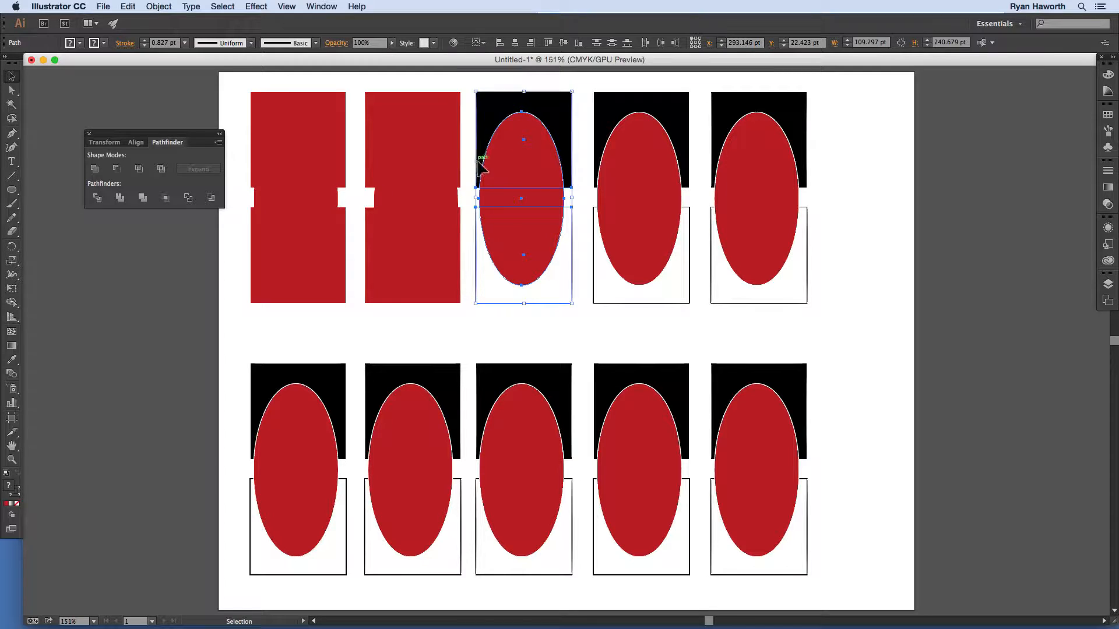
{"action": "left_click", "coordinate": [116, 167]}
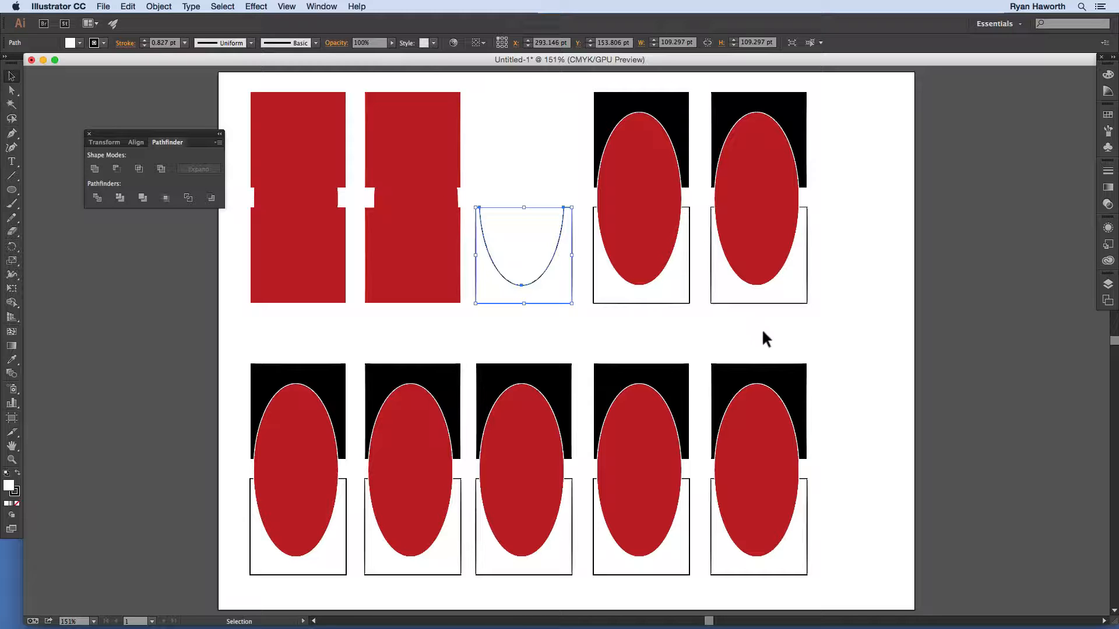
{"action": "left_click", "coordinate": [536, 191]}
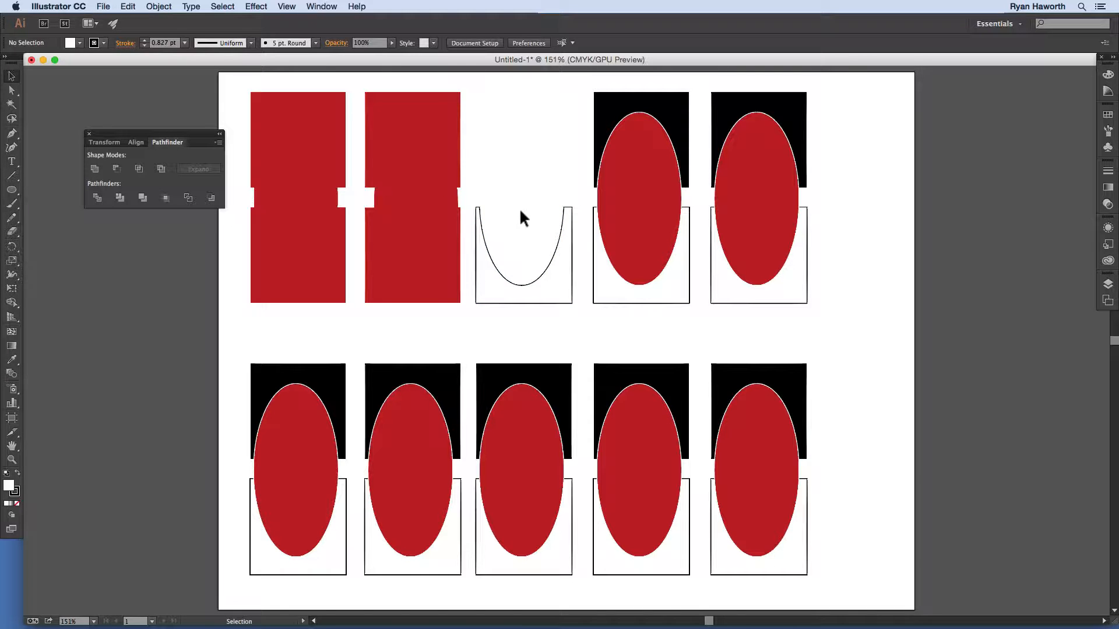
{"action": "left_click_drag", "start_coordinate": [628, 84], "coordinate": [651, 303]}
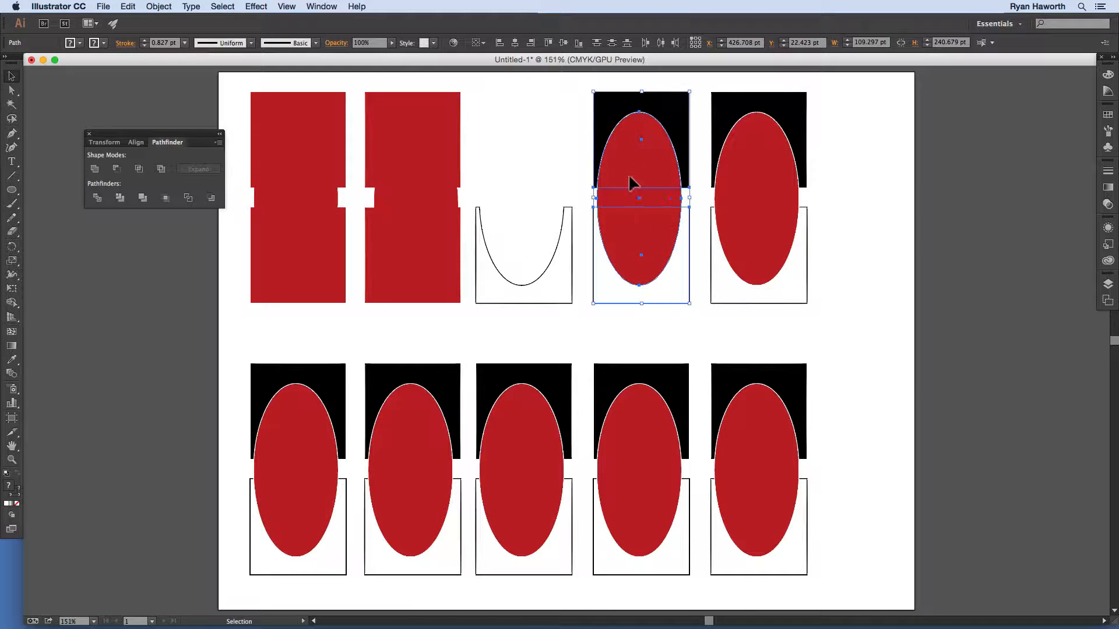
Step: Alt-apply Minus Front to the fourth stack as an editable compound shape, then reselect it
{"action": "key", "text": "alt"}
{"action": "left_click", "coordinate": [118, 169], "text": "alt"}
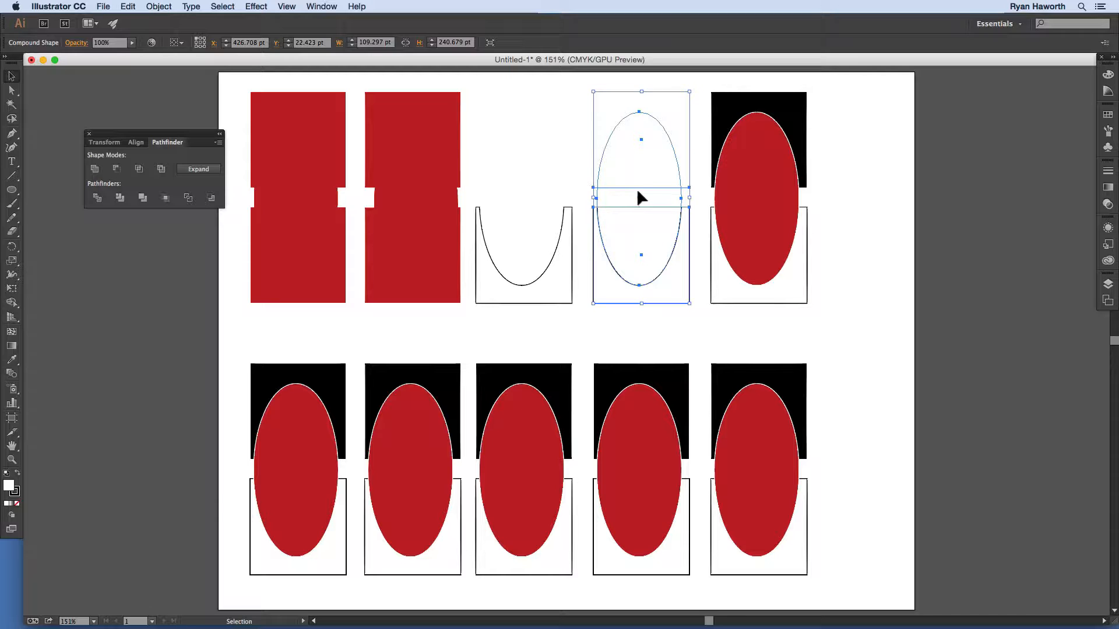
{"action": "left_click", "coordinate": [694, 165]}
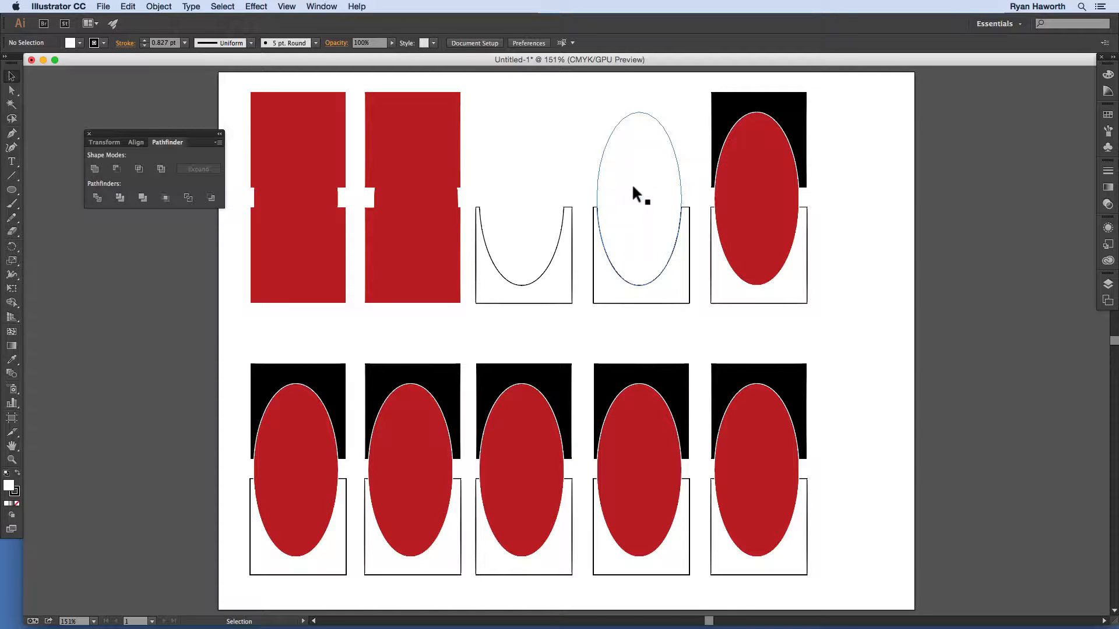
{"action": "left_click", "coordinate": [633, 169]}
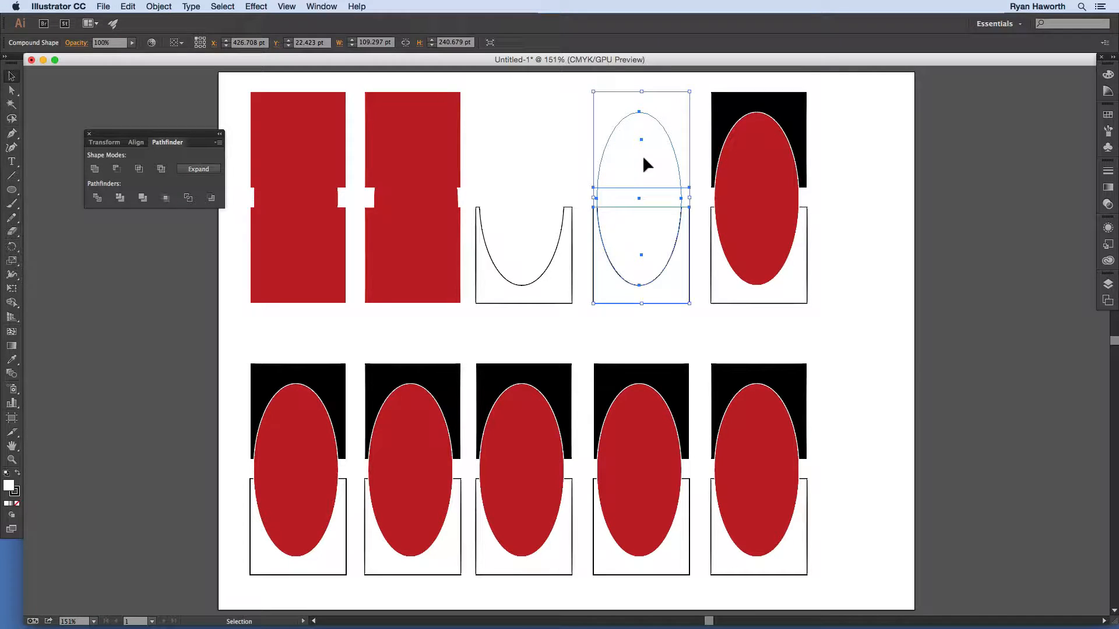
Step: In isolation mode, move the fourth shape's hidden square and ellipse to reshape the cutout
{"action": "double_click", "coordinate": [642, 155]}
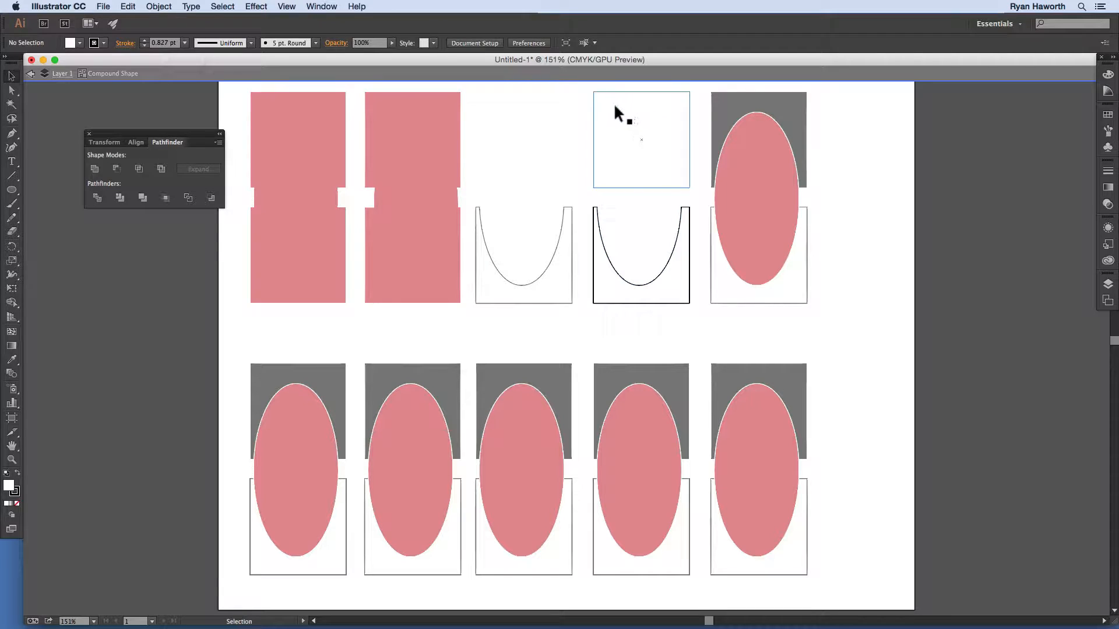
{"action": "left_click_drag", "start_coordinate": [615, 108], "coordinate": [569, 164]}
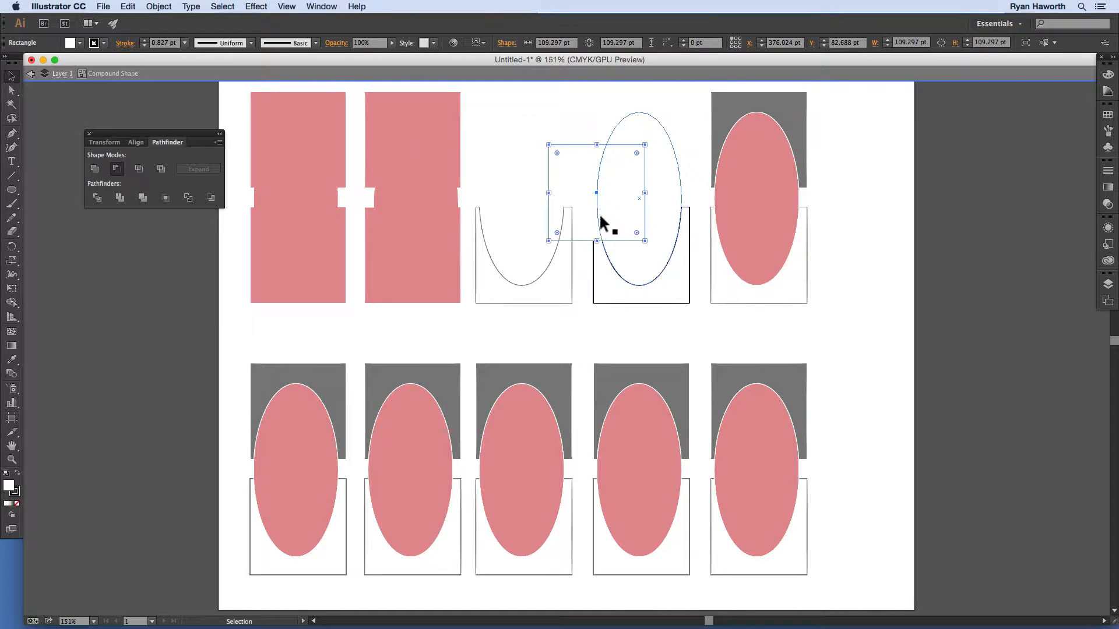
{"action": "left_click_drag", "start_coordinate": [662, 190], "coordinate": [679, 197]}
{"action": "left_click", "coordinate": [640, 313]}
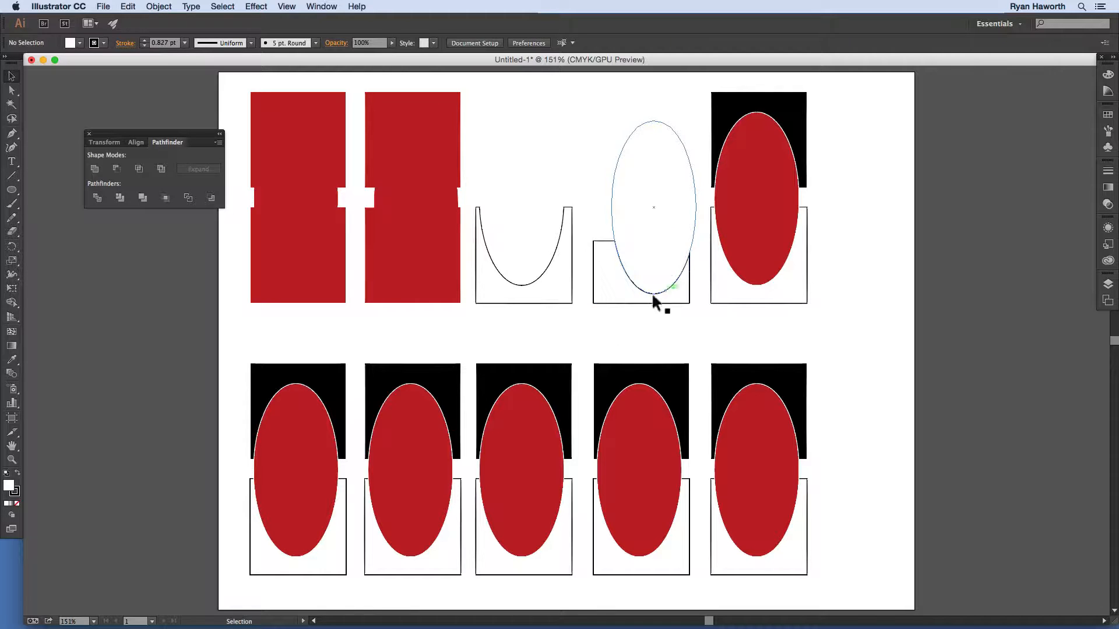
{"action": "double_click", "coordinate": [642, 232]}
{"action": "left_click_drag", "start_coordinate": [659, 200], "coordinate": [648, 290]}
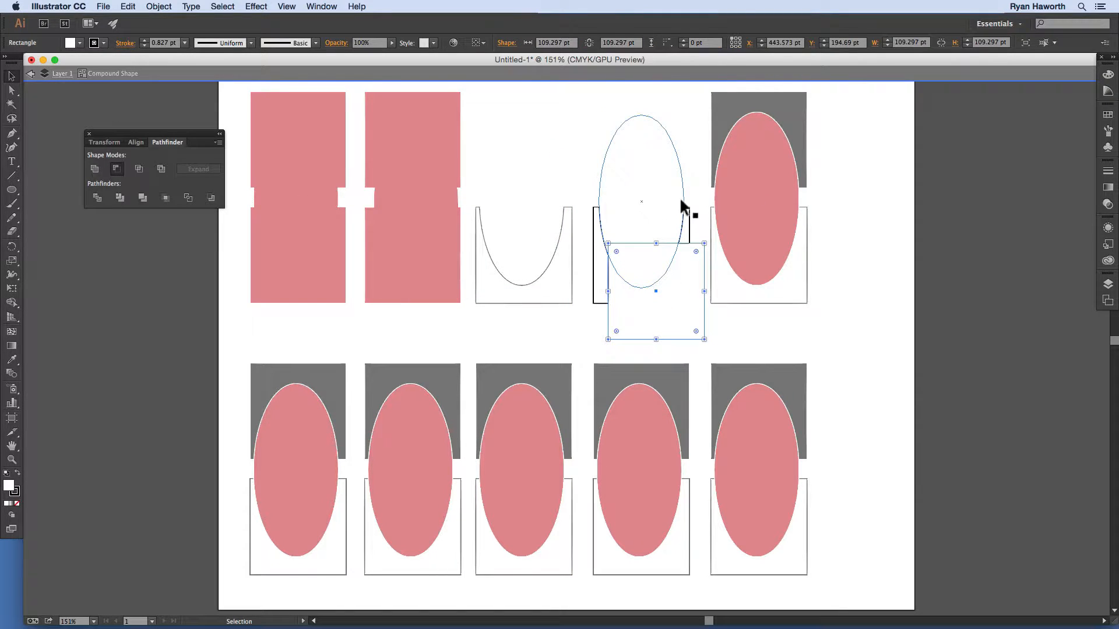
{"action": "left_click", "coordinate": [692, 172]}
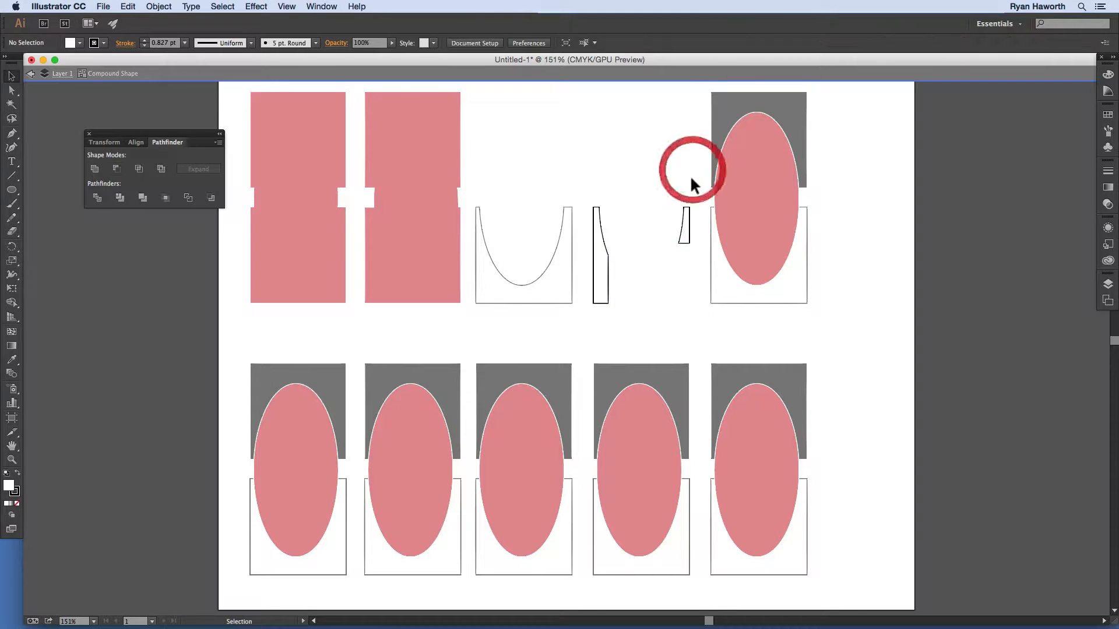
{"action": "double_click", "coordinate": [693, 184]}
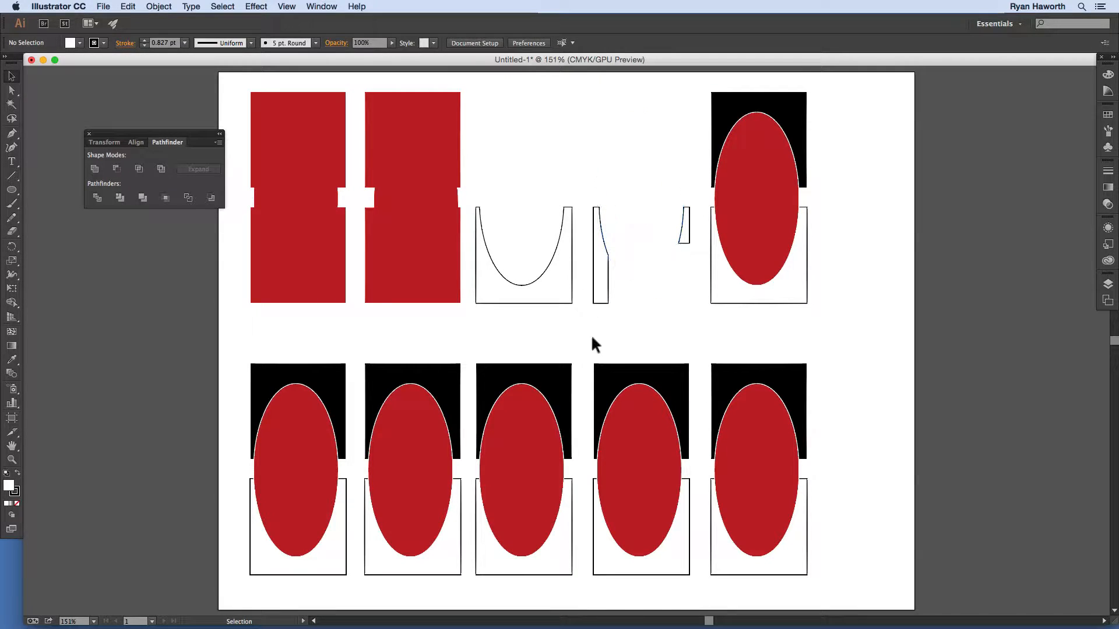
{"action": "left_click_drag", "start_coordinate": [592, 338], "coordinate": [607, 323]}
Step: Compare with the third shape via undo/redo, then return the square to the top for a matching U-cutout
{"action": "left_click", "coordinate": [492, 277]}
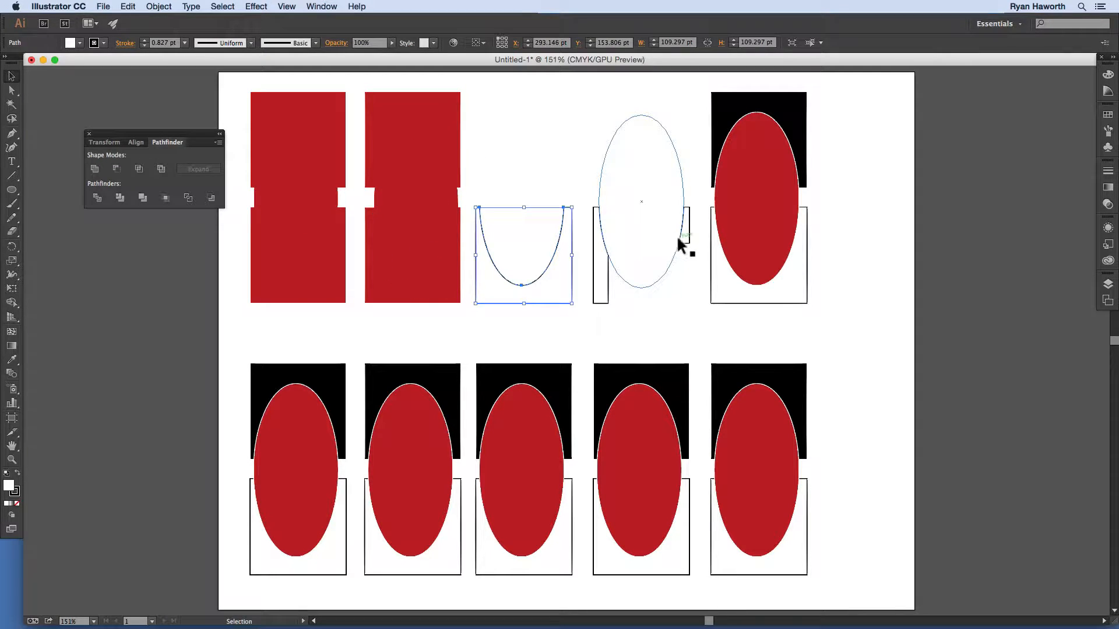
{"action": "key", "text": "super+z"}
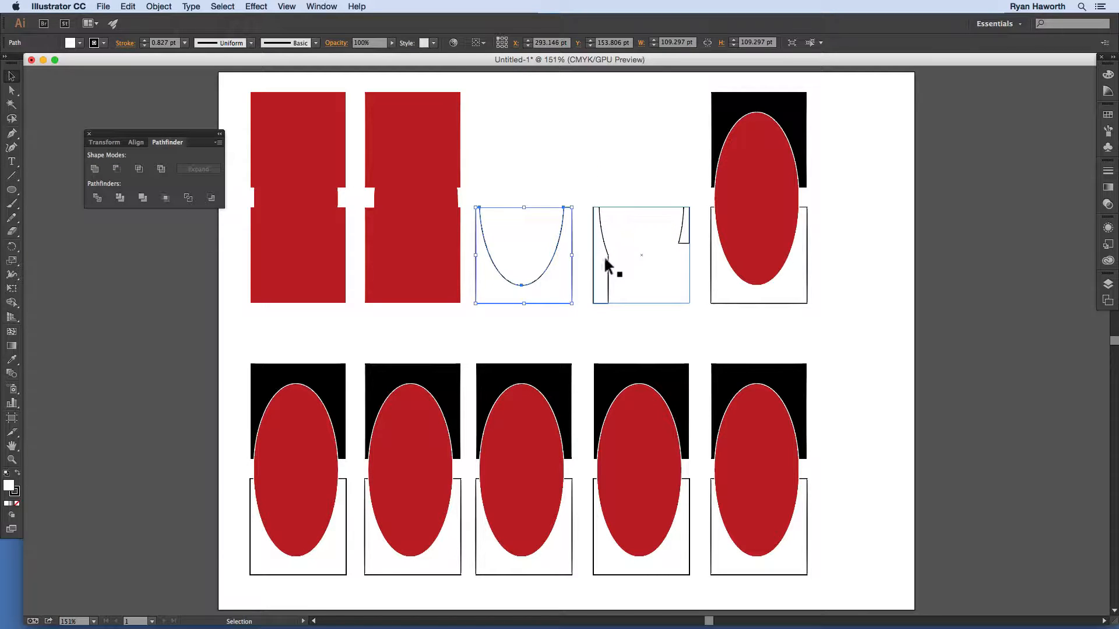
{"action": "key", "text": "super+shift+z"}
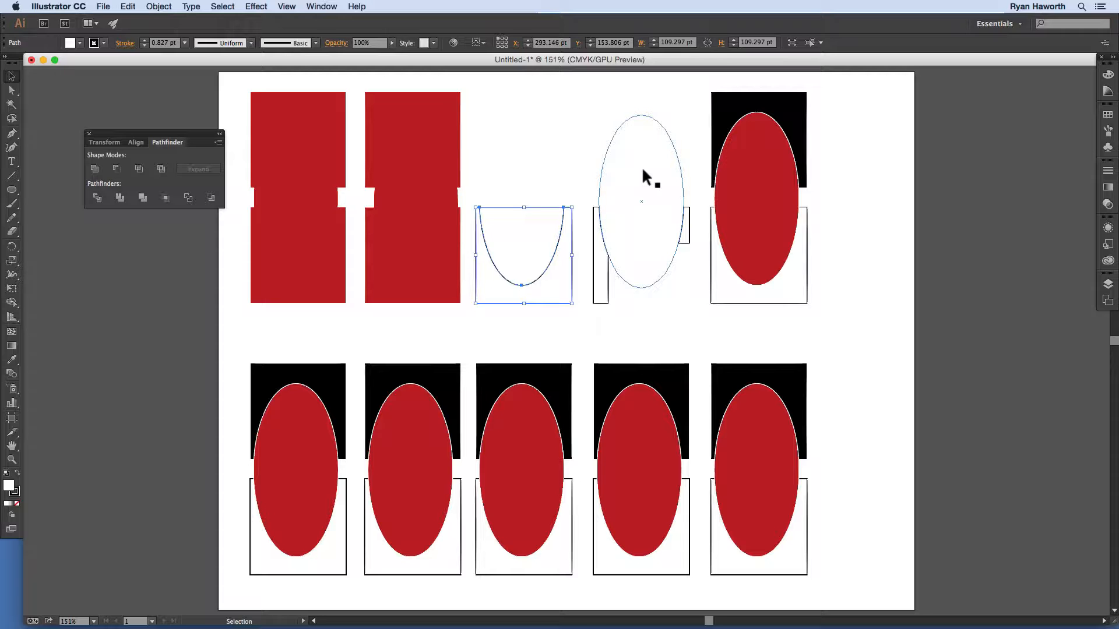
{"action": "key", "text": "super+z"}
{"action": "key", "text": "super+shift+z"}
{"action": "left_click", "coordinate": [621, 288]}
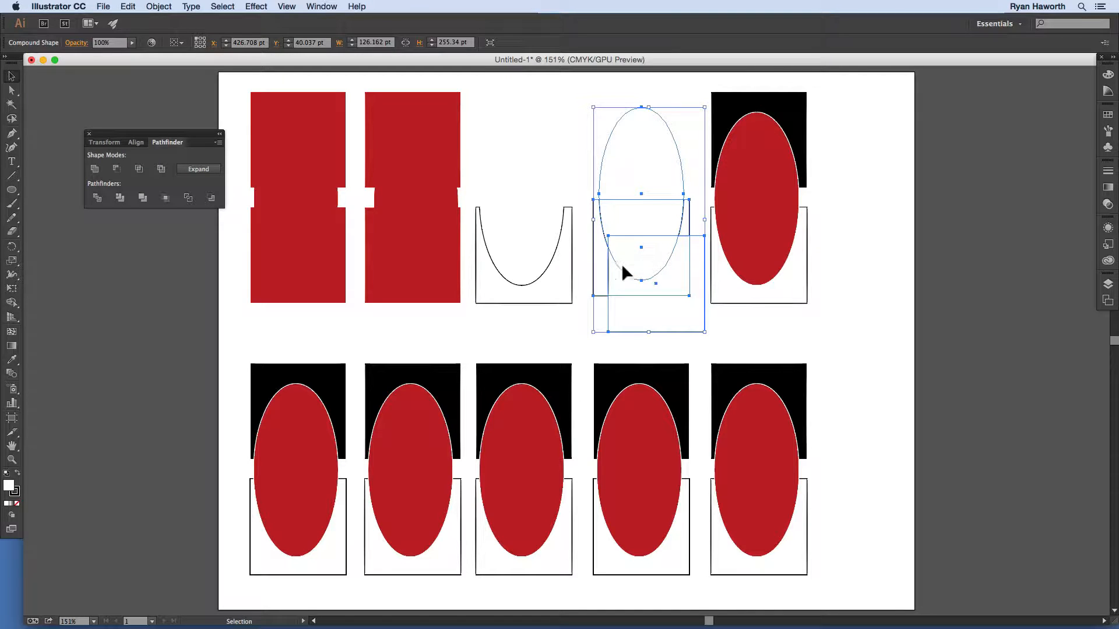
{"action": "left_click_drag", "start_coordinate": [622, 267], "coordinate": [620, 283]}
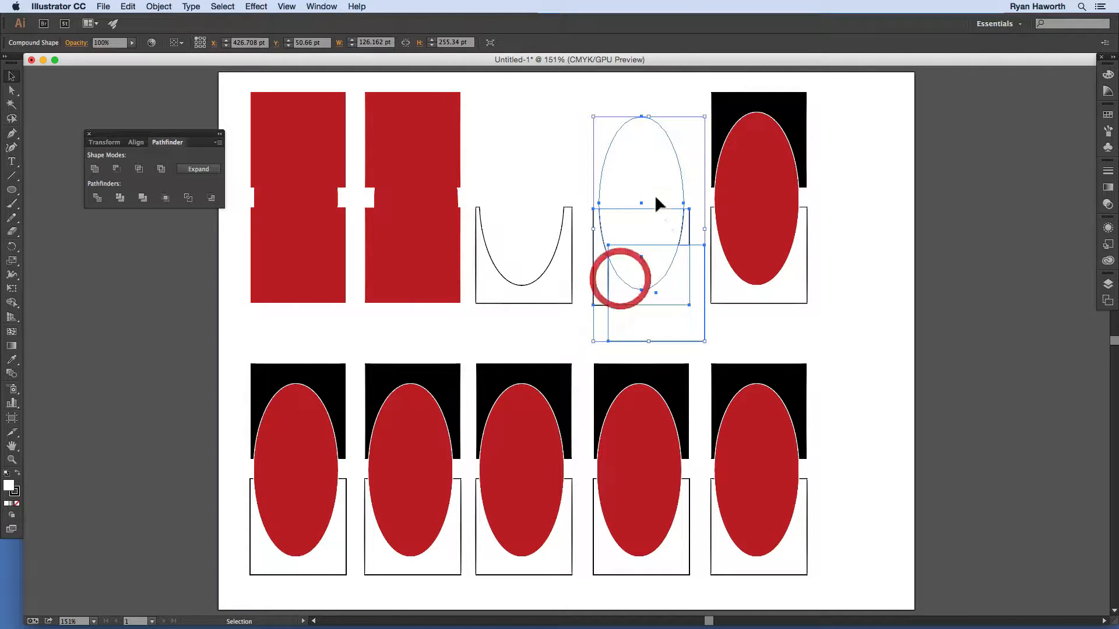
{"action": "double_click", "coordinate": [620, 294]}
{"action": "left_click_drag", "start_coordinate": [642, 300], "coordinate": [633, 159]}
{"action": "left_click_drag", "start_coordinate": [653, 110], "coordinate": [656, 119]}
{"action": "left_click", "coordinate": [635, 314]}
{"action": "double_click", "coordinate": [635, 313]}
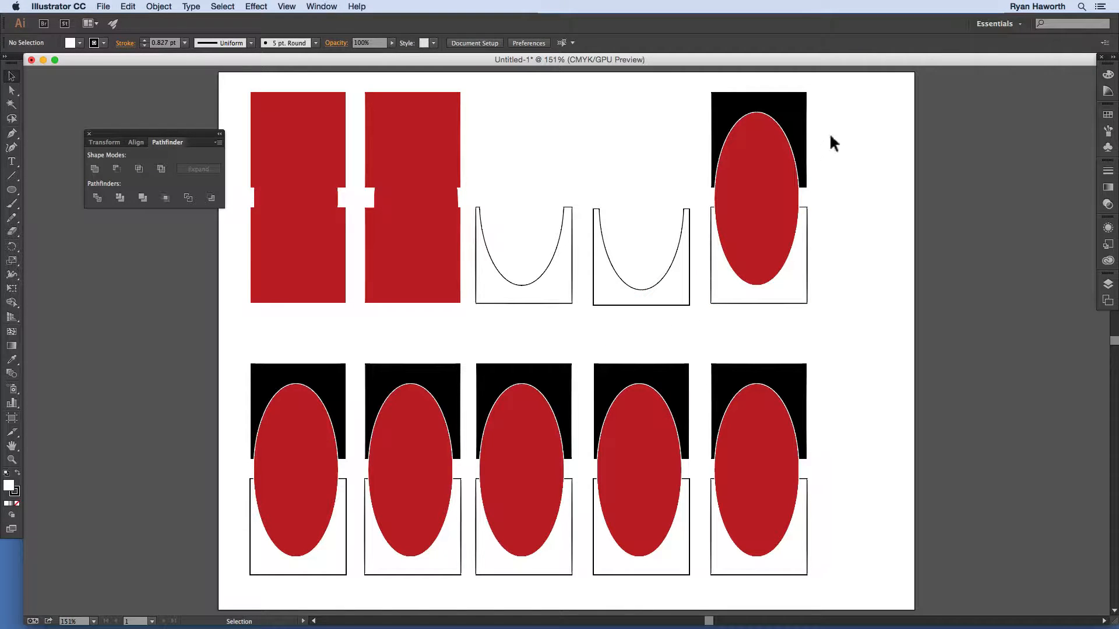
Step: Intersect the top-right ellipse and squares, dismissing the no-results alert
{"action": "left_click_drag", "start_coordinate": [817, 153], "coordinate": [788, 292]}
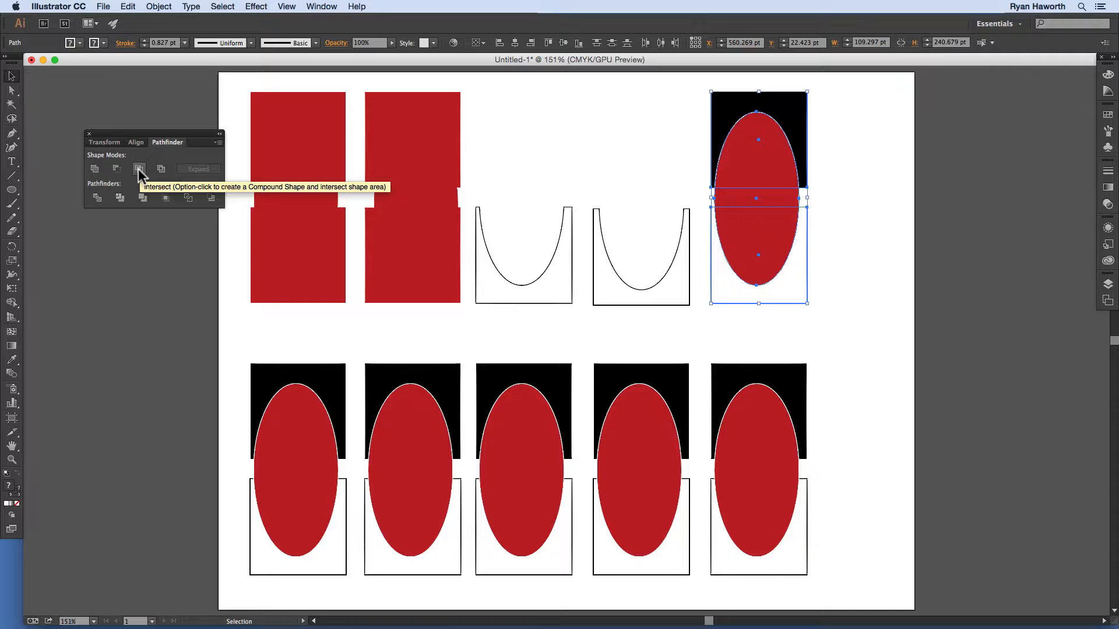
{"action": "left_click", "coordinate": [140, 172]}
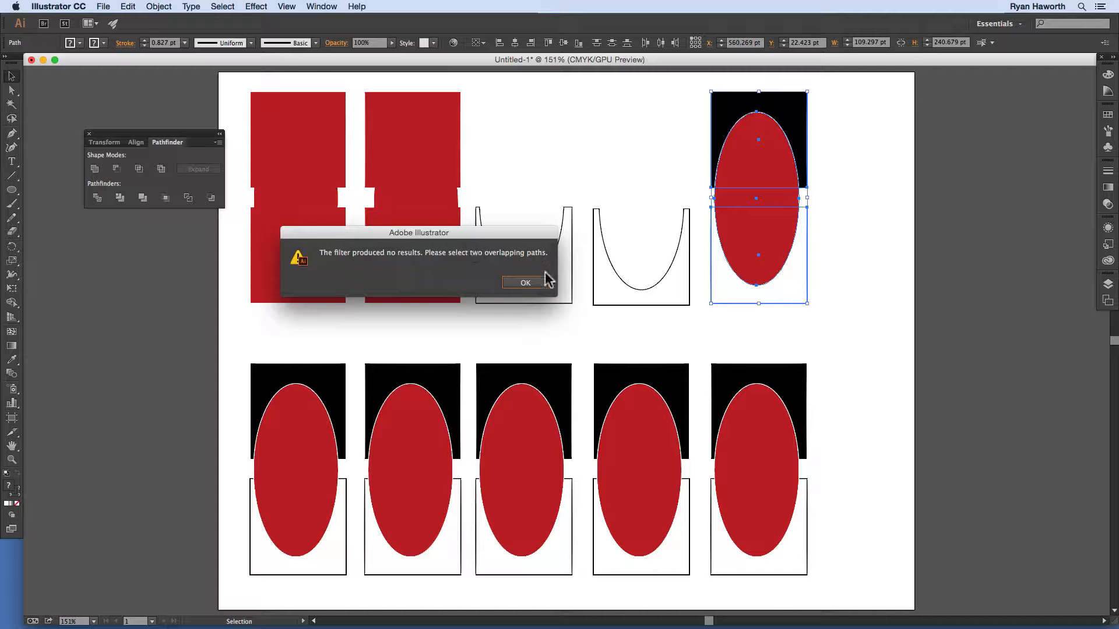
{"action": "left_click", "coordinate": [527, 283]}
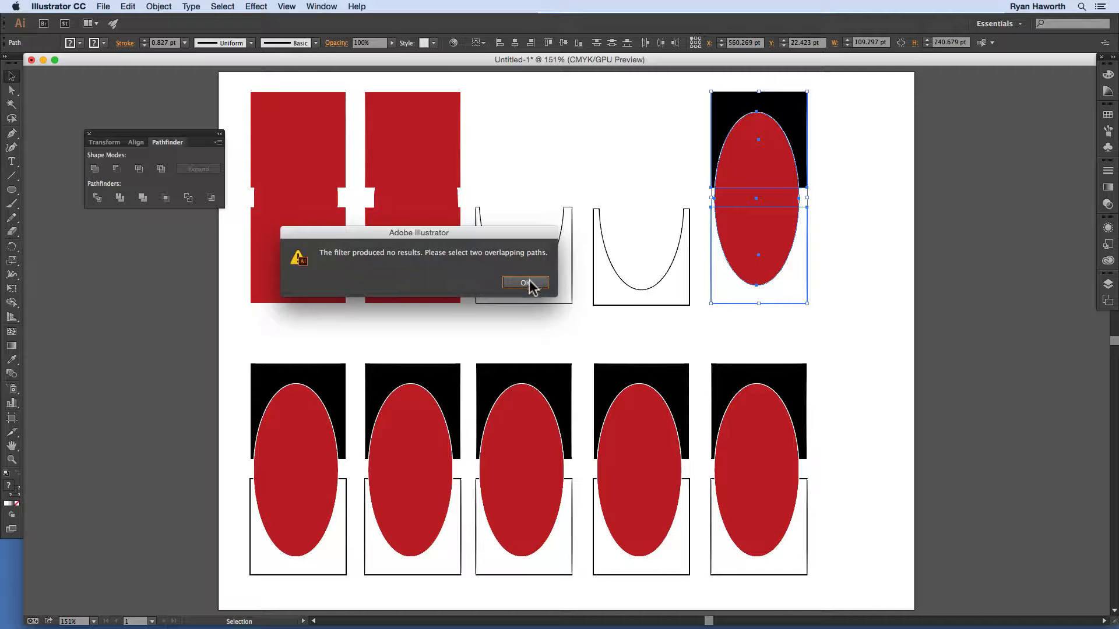
{"action": "left_click", "coordinate": [836, 196]}
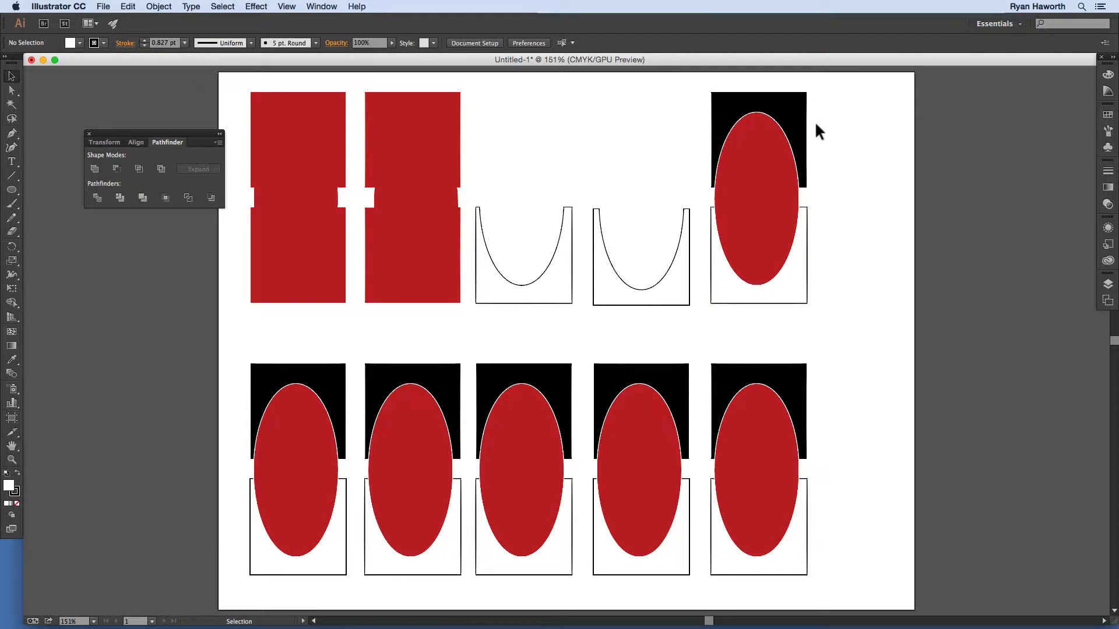
Step: Redo the intersection as an editable compound shape and move its inner square down and right
{"action": "left_click", "coordinate": [733, 271]}
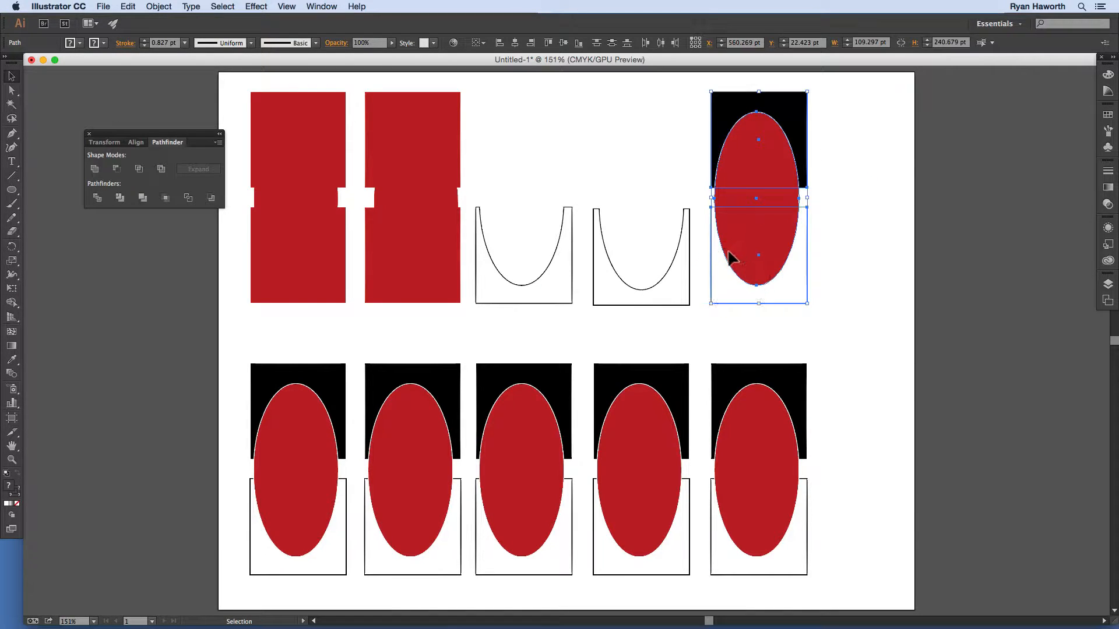
{"action": "key", "text": "alt"}
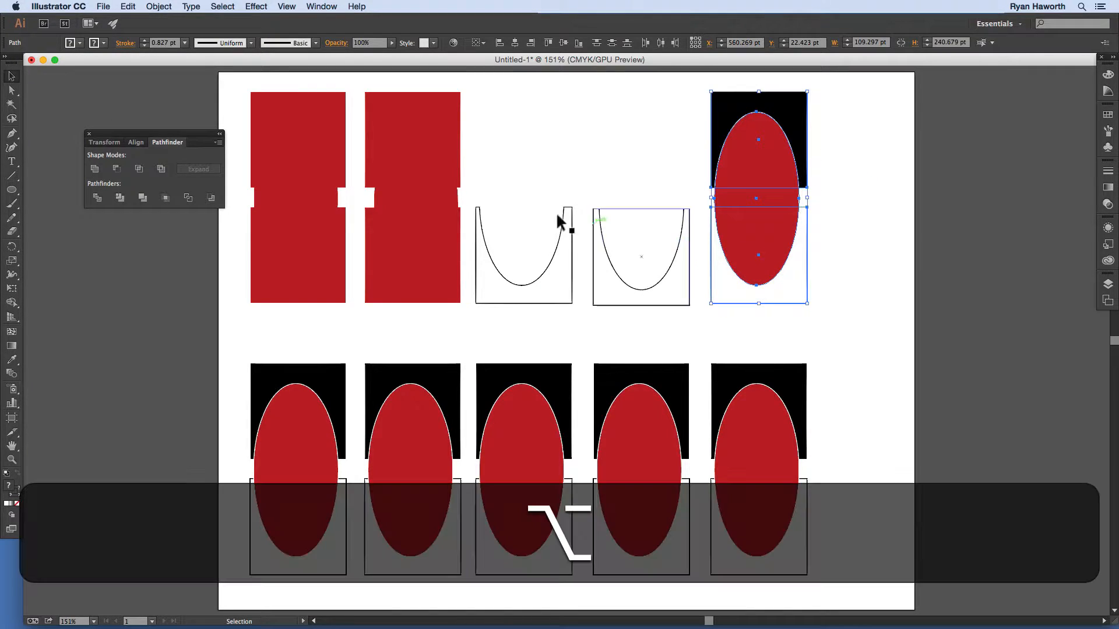
{"action": "left_click", "coordinate": [138, 169], "text": "alt"}
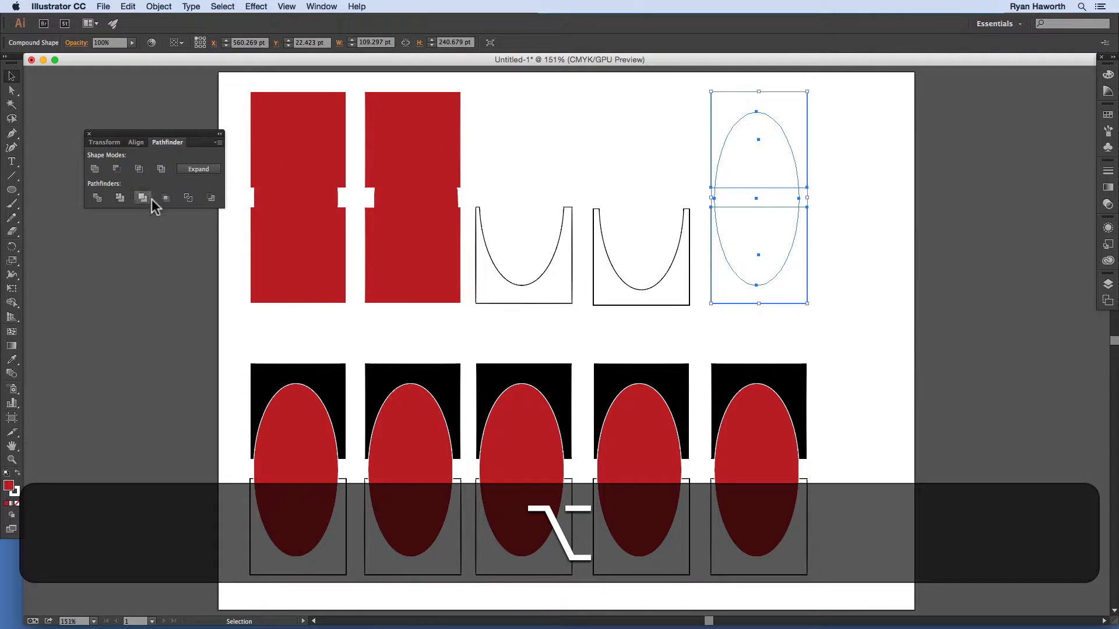
{"action": "left_click", "coordinate": [829, 187]}
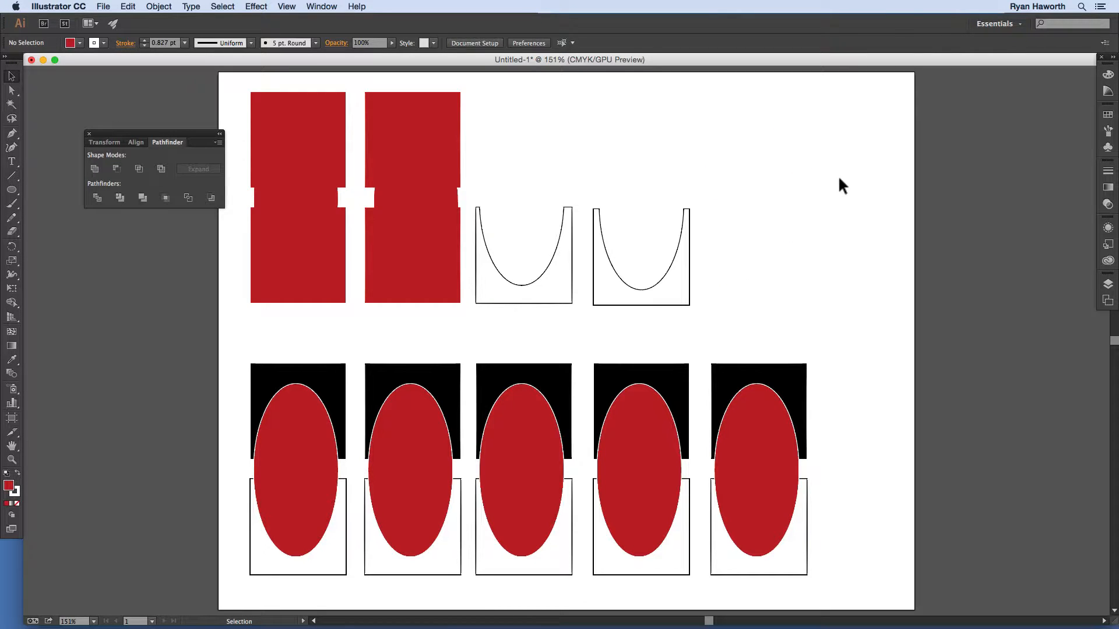
{"action": "double_click", "coordinate": [770, 184]}
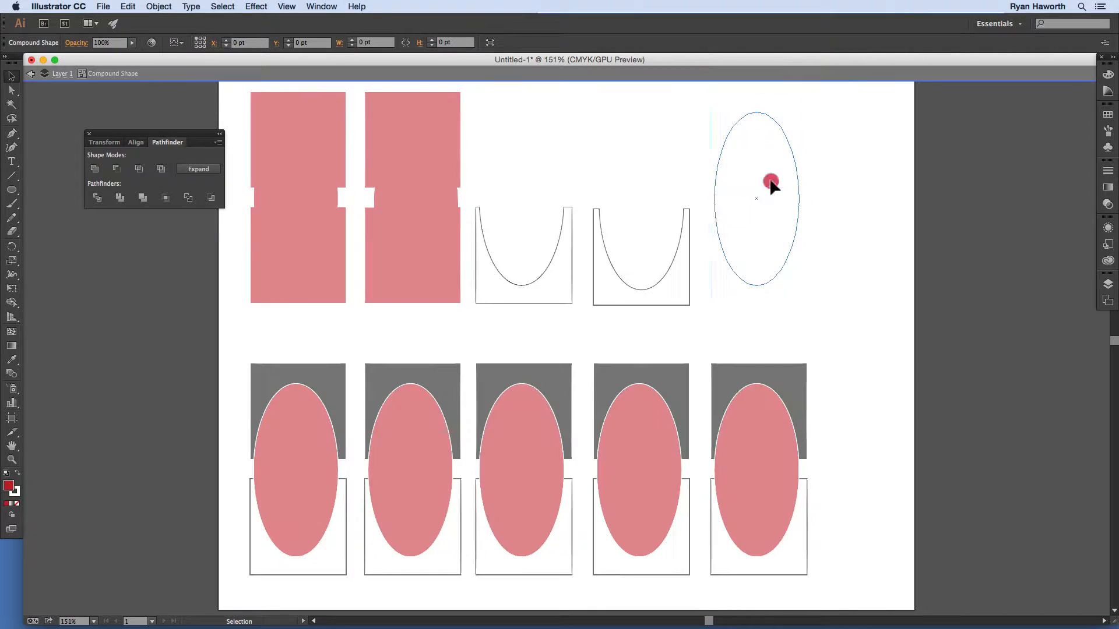
{"action": "left_click", "coordinate": [770, 184]}
{"action": "left_click_drag", "start_coordinate": [801, 165], "coordinate": [816, 218]}
{"action": "double_click", "coordinate": [833, 206]}
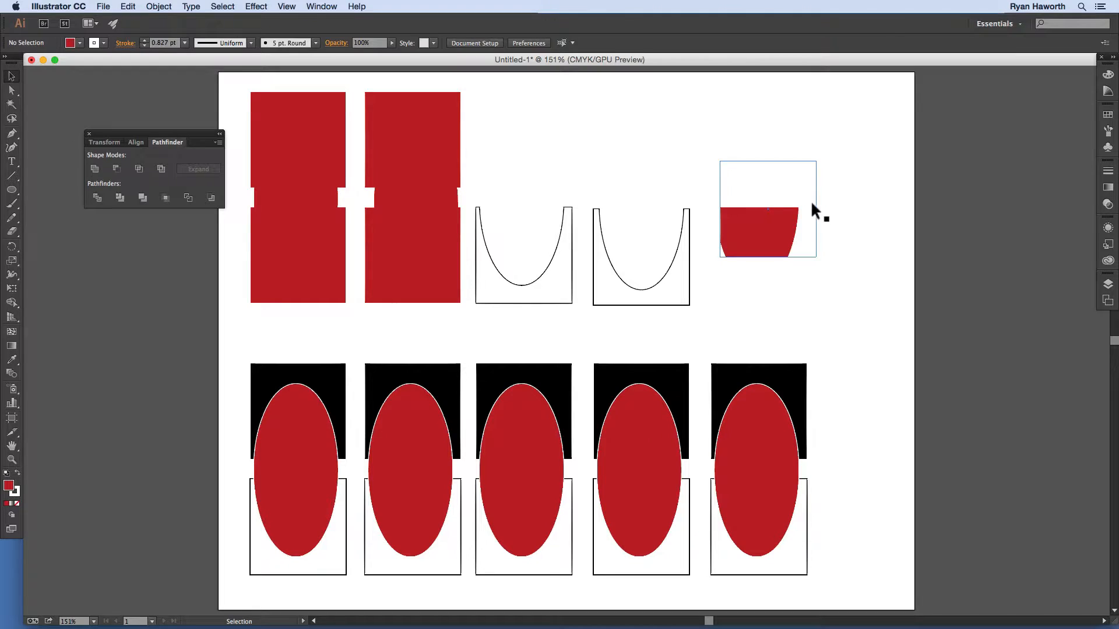
{"action": "left_click", "coordinate": [812, 205]}
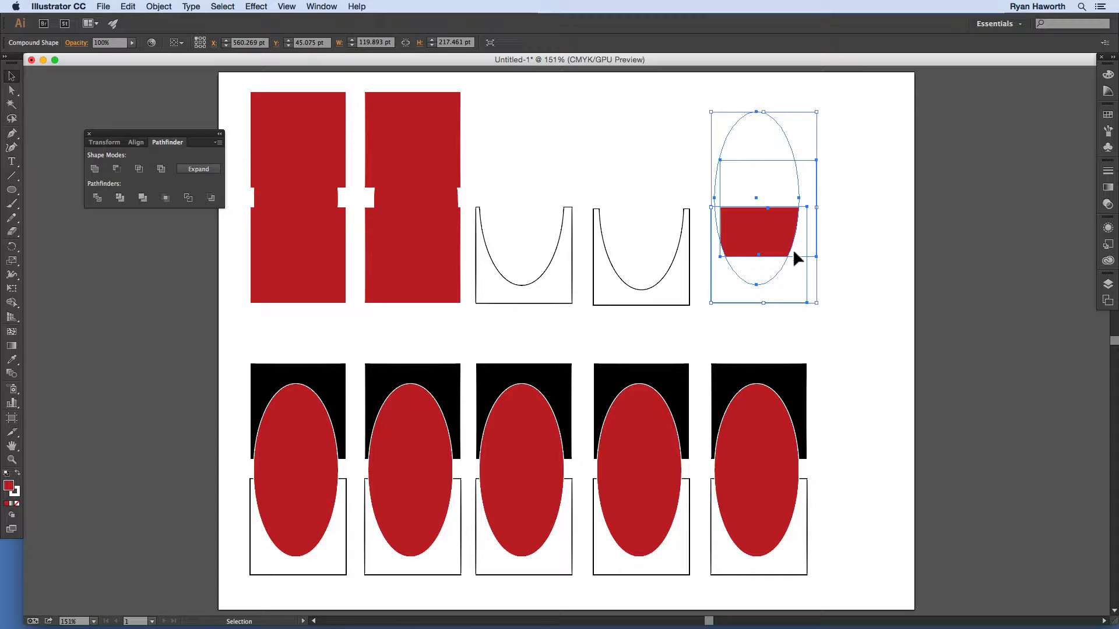
{"action": "left_click_drag", "start_coordinate": [242, 343], "coordinate": [303, 552]}
{"action": "left_click", "coordinate": [139, 169]}
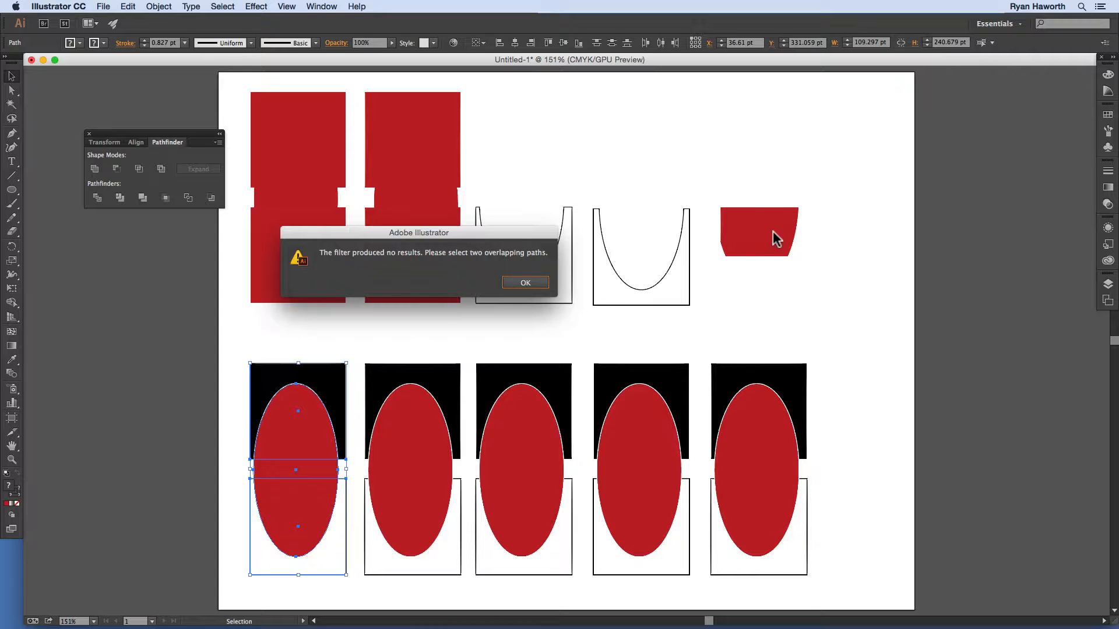
{"action": "left_click", "coordinate": [526, 283]}
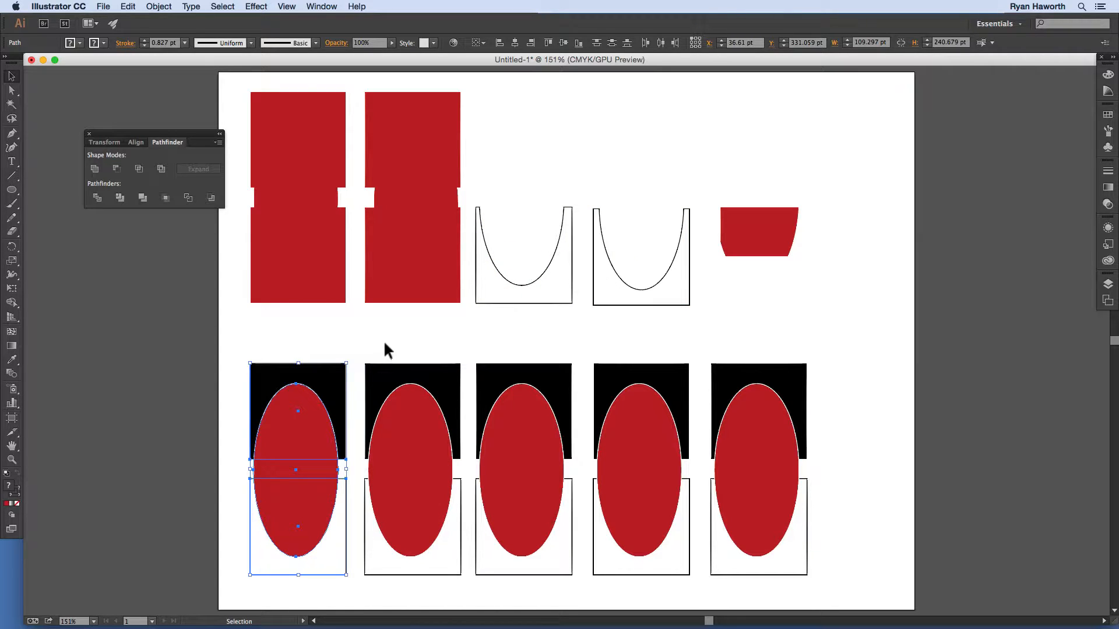
{"action": "left_click_drag", "start_coordinate": [385, 346], "coordinate": [439, 587]}
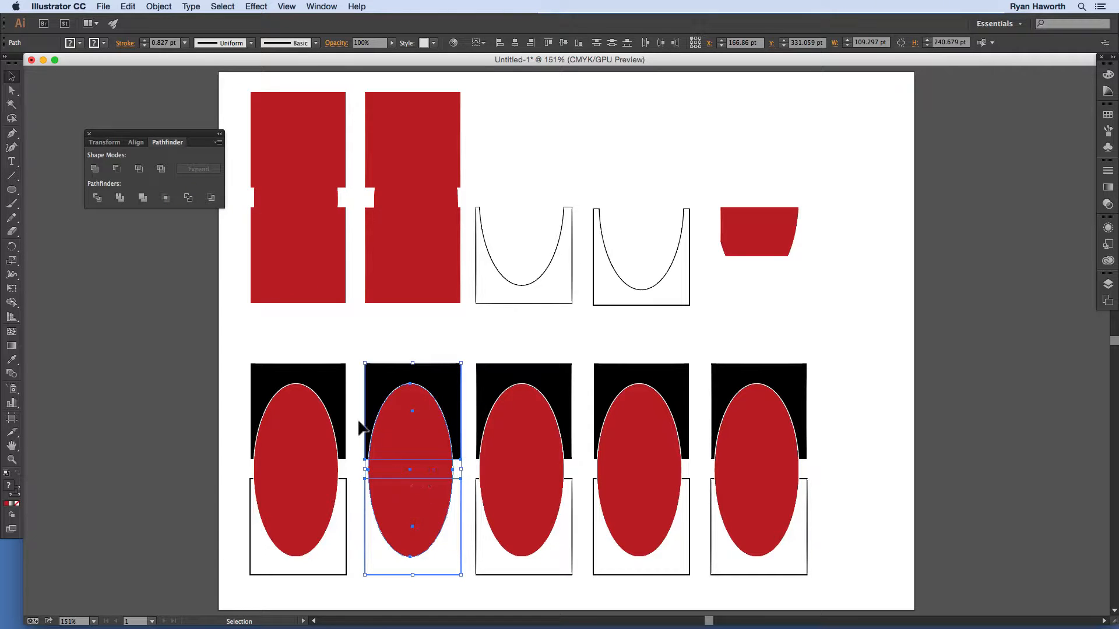
Step: Exclude the second set's overlaps, and the third set's overlaps as an editable compound shape
{"action": "left_click", "coordinate": [161, 170]}
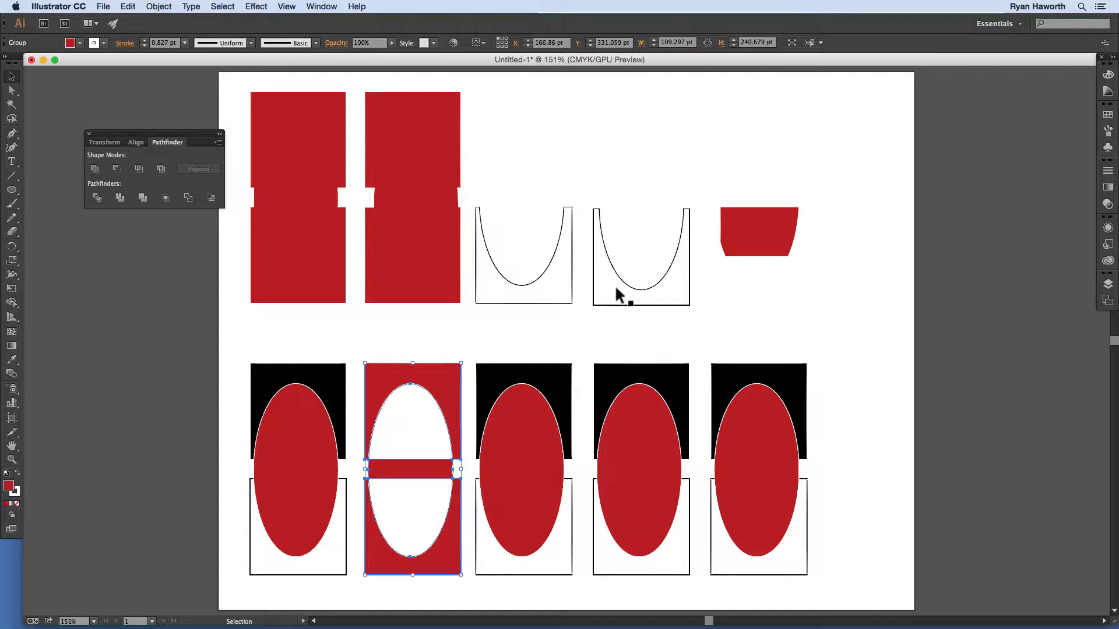
{"action": "left_click_drag", "start_coordinate": [502, 349], "coordinate": [524, 586]}
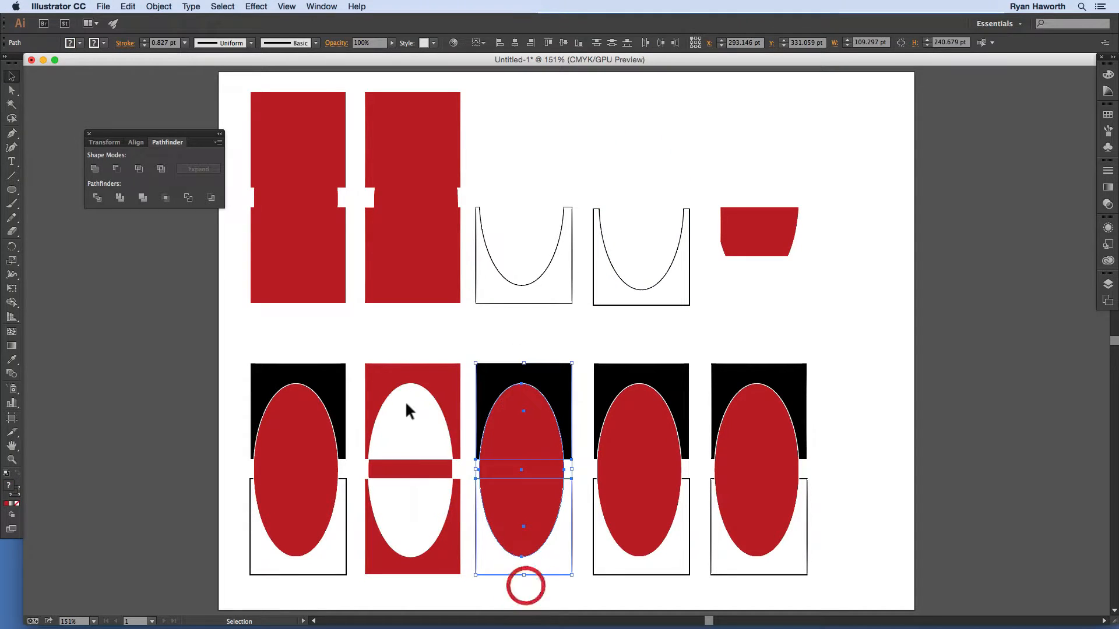
{"action": "key", "text": "alt"}
{"action": "left_click", "coordinate": [161, 169], "text": "alt"}
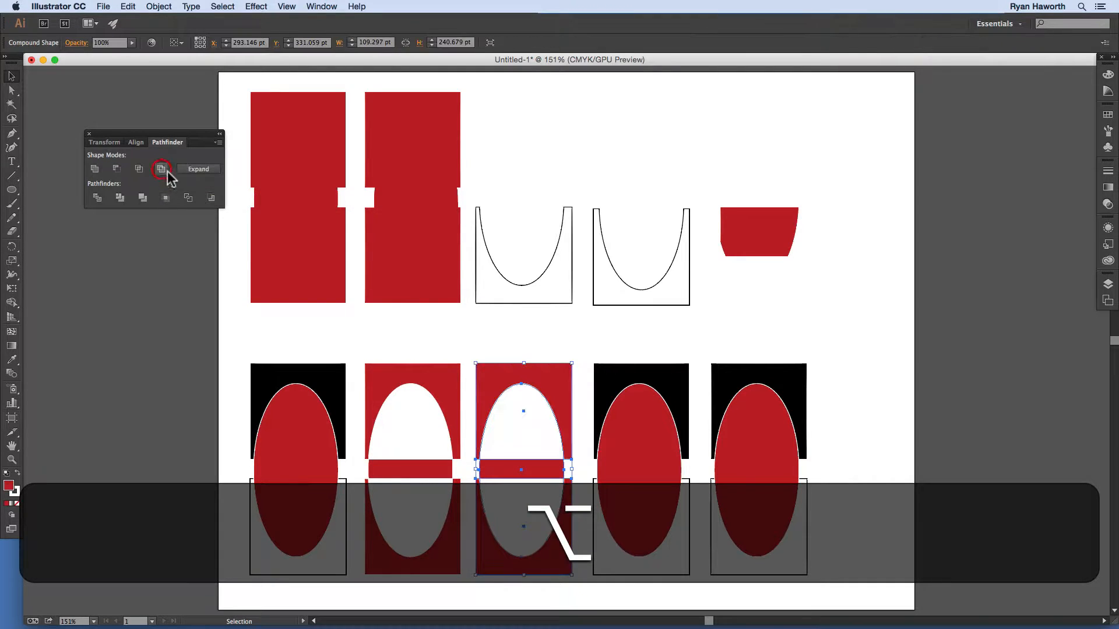
{"action": "left_click", "coordinate": [508, 341]}
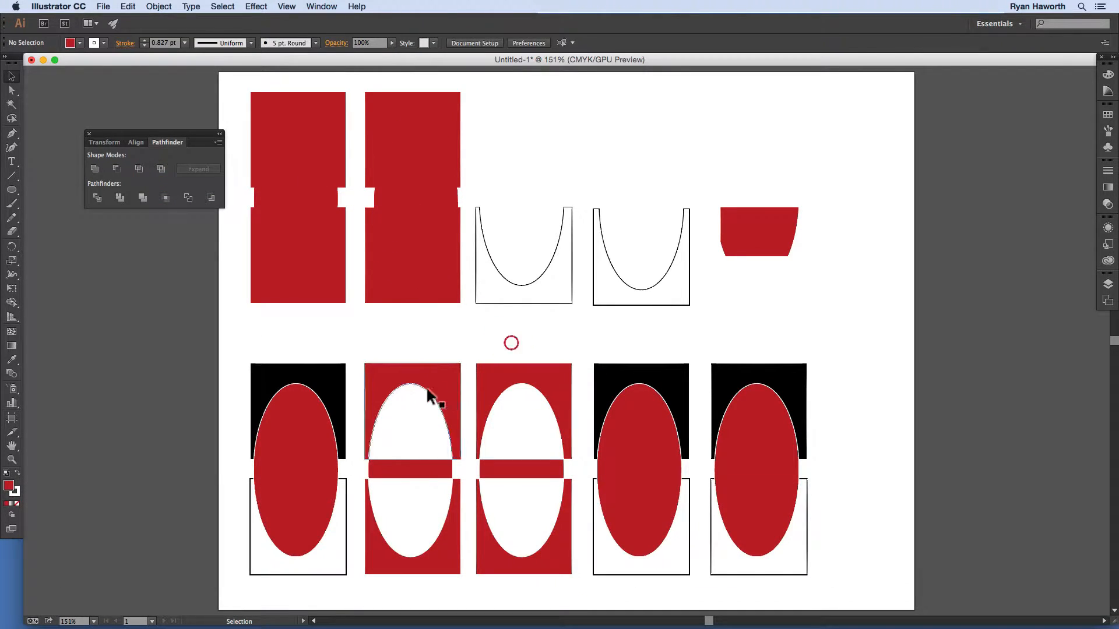
Step: In the second set's isolated group, raise the top piece and red bar and lower the U piece
{"action": "left_click", "coordinate": [419, 389]}
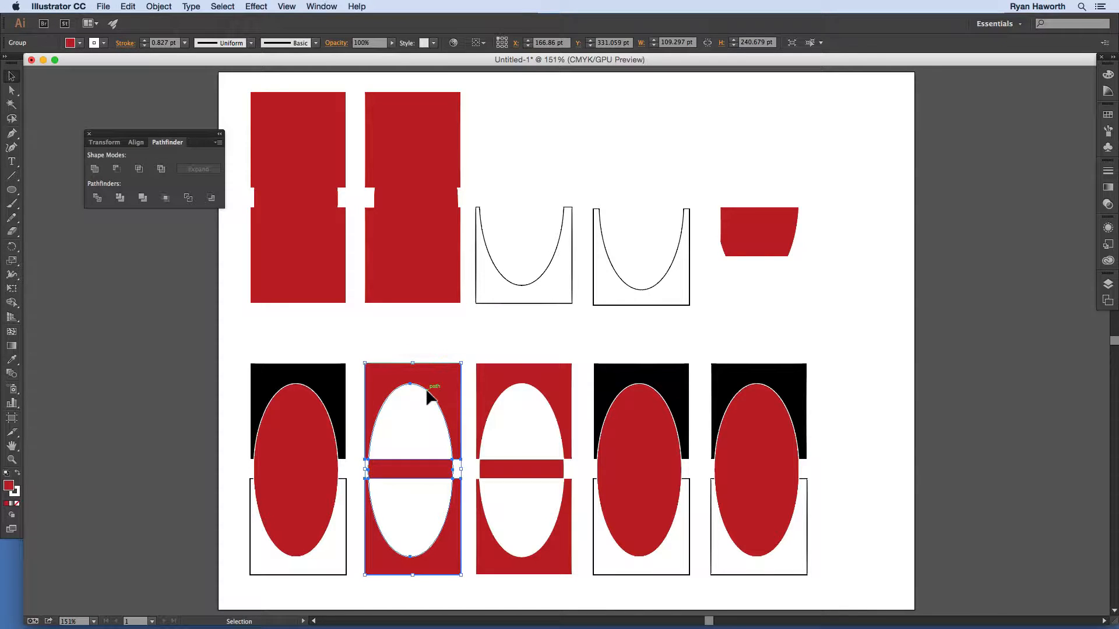
{"action": "double_click", "coordinate": [427, 391]}
{"action": "left_click", "coordinate": [446, 393]}
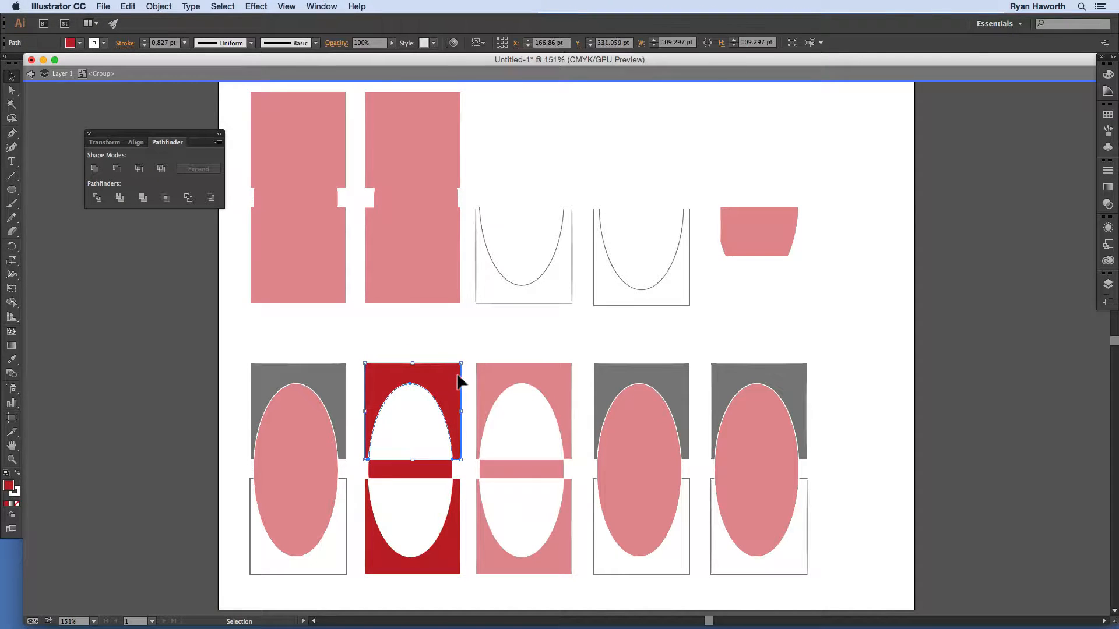
{"action": "left_click_drag", "start_coordinate": [447, 392], "coordinate": [450, 358]}
{"action": "left_click_drag", "start_coordinate": [428, 471], "coordinate": [431, 455]}
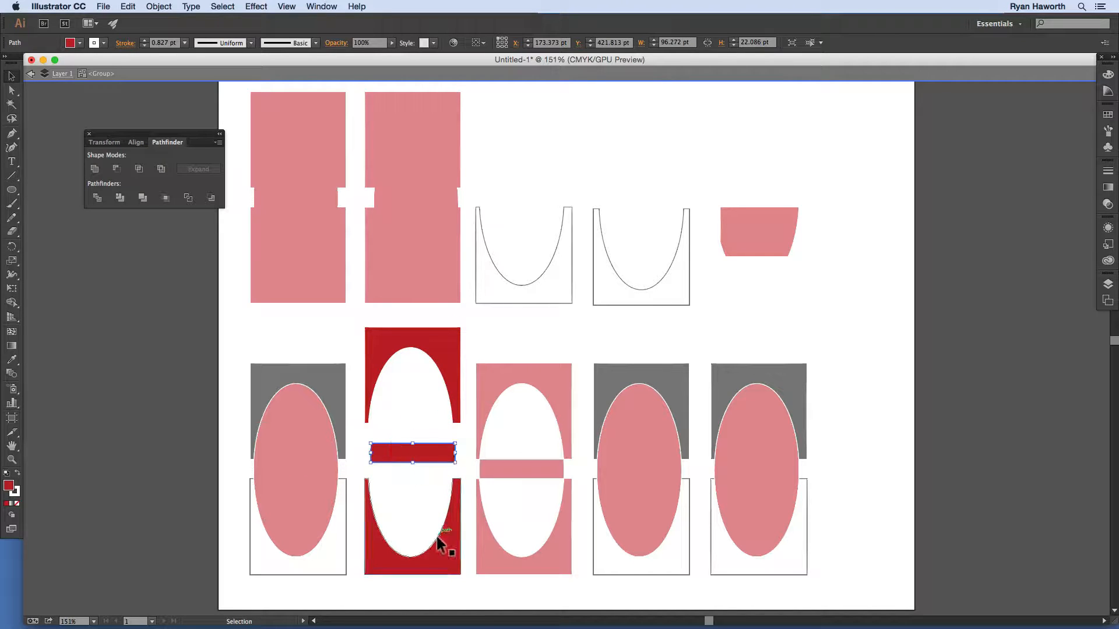
{"action": "left_click_drag", "start_coordinate": [439, 549], "coordinate": [441, 564]}
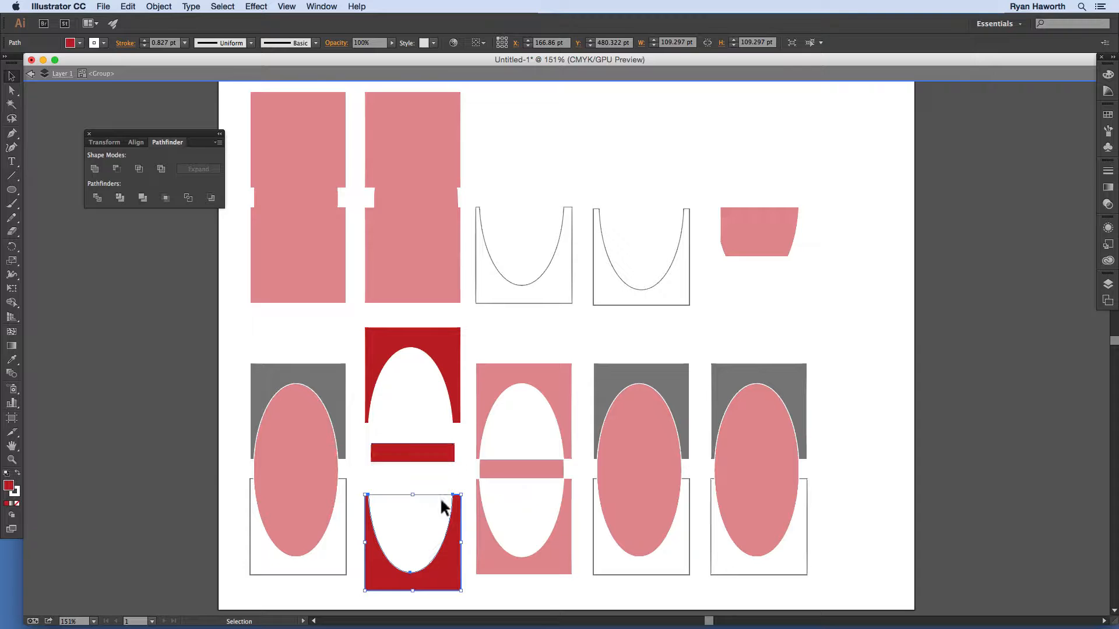
{"action": "left_click", "coordinate": [496, 352]}
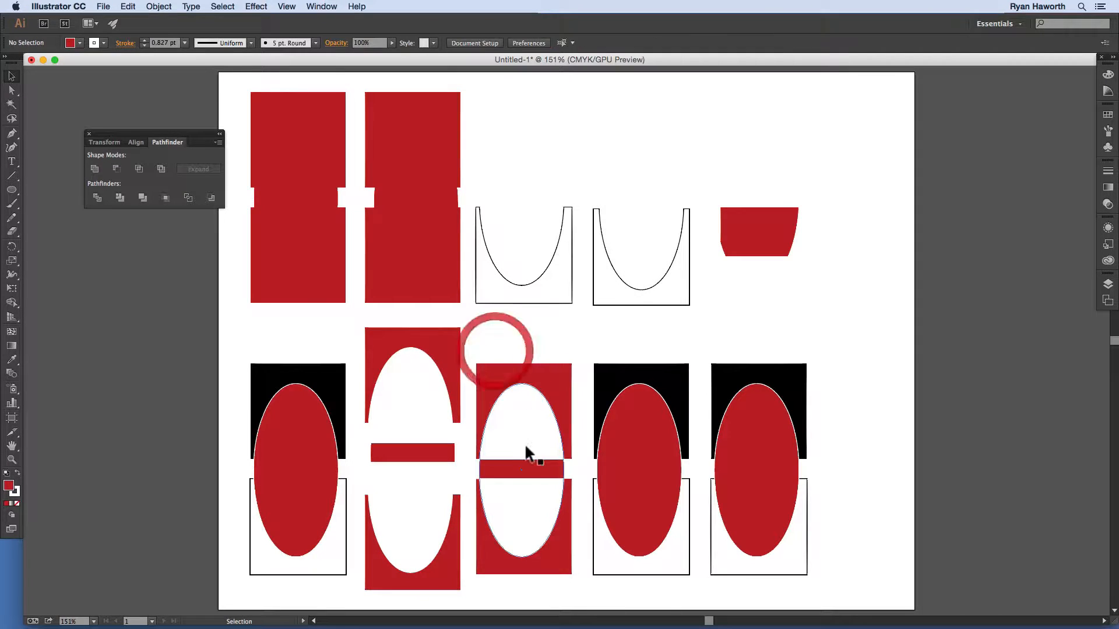
Step: In the third set's compound shape, raise the upper red rectangle and reposition the inner ellipse
{"action": "left_click", "coordinate": [515, 397]}
{"action": "double_click", "coordinate": [530, 421]}
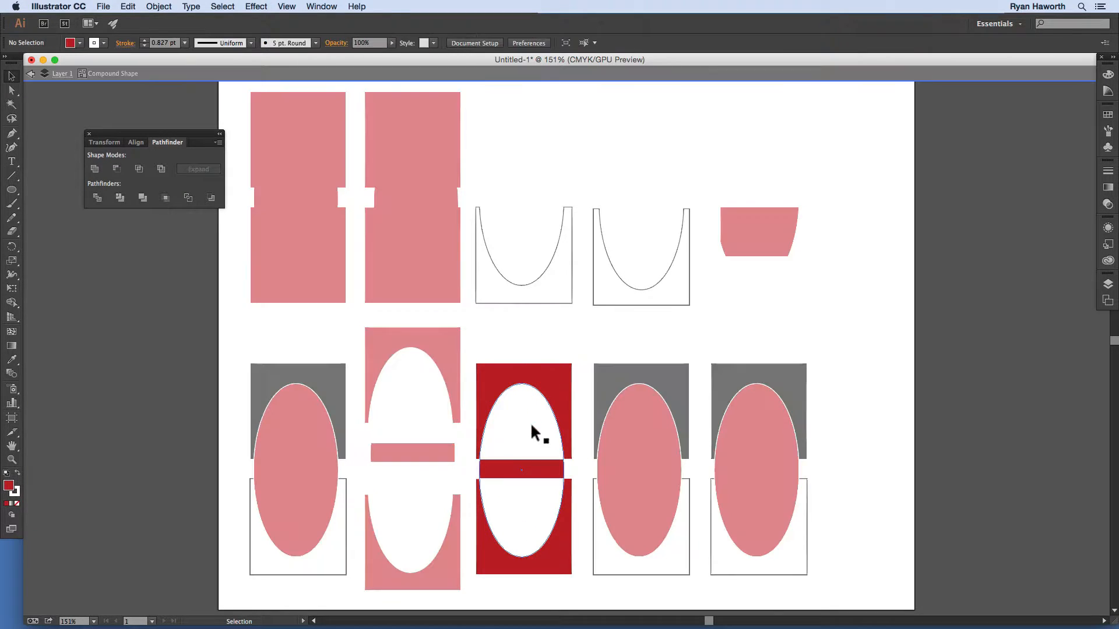
{"action": "left_click_drag", "start_coordinate": [551, 438], "coordinate": [570, 417]}
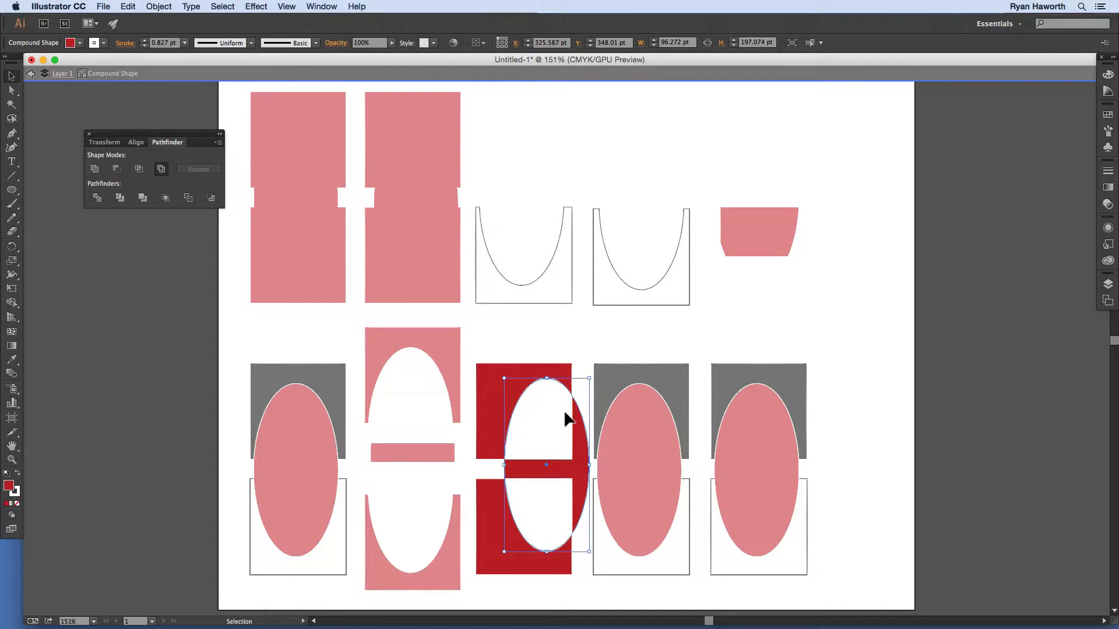
{"action": "left_click_drag", "start_coordinate": [499, 365], "coordinate": [499, 337]}
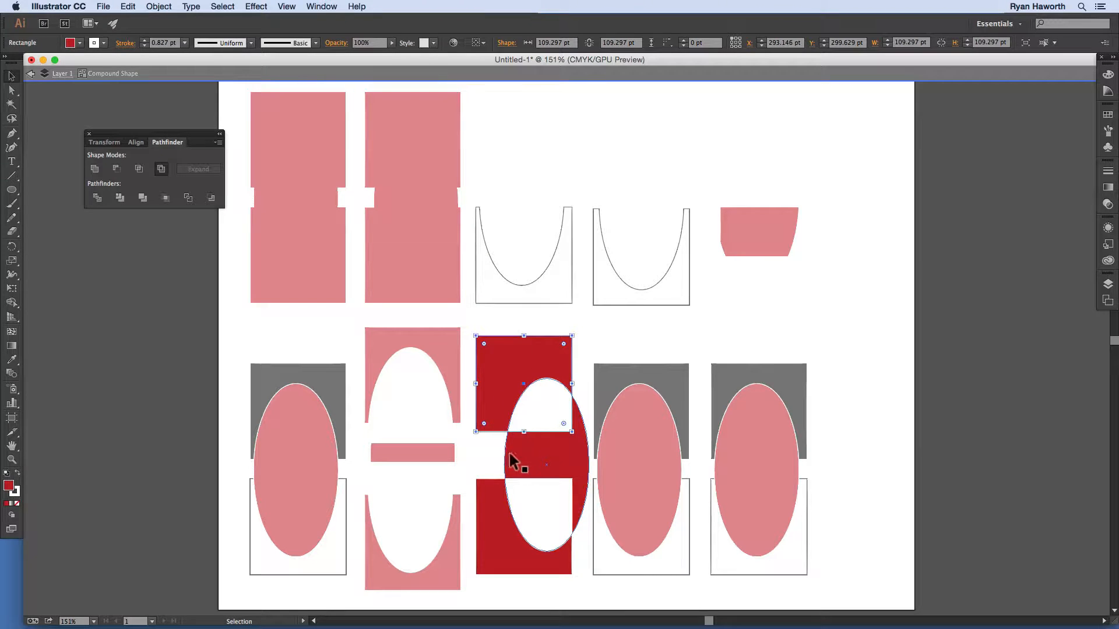
{"action": "left_click_drag", "start_coordinate": [523, 452], "coordinate": [511, 457]}
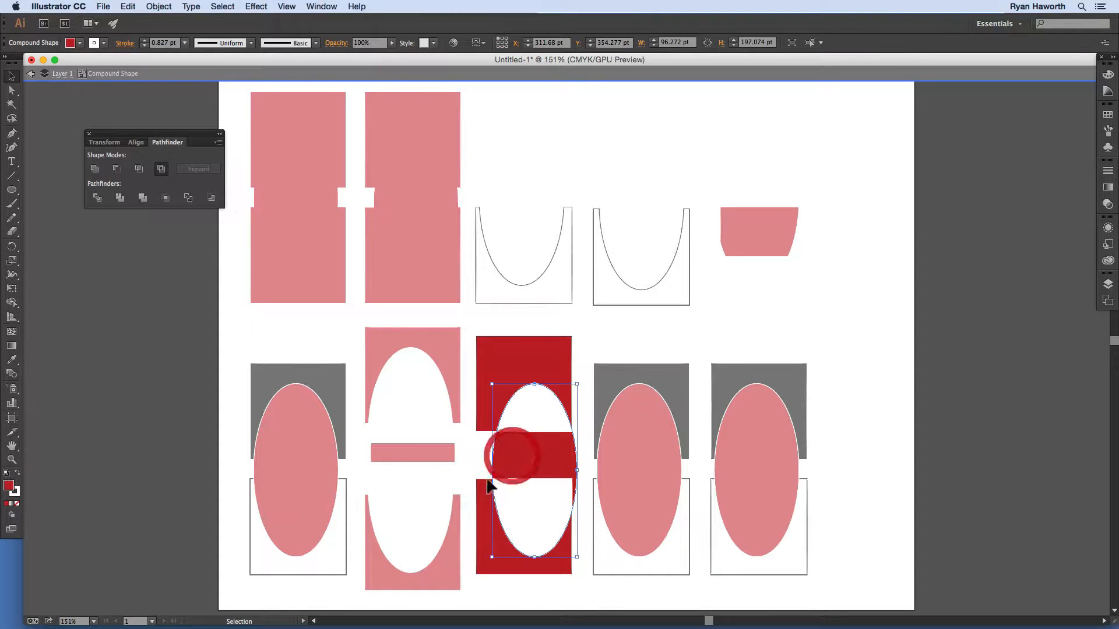
{"action": "left_click", "coordinate": [429, 415]}
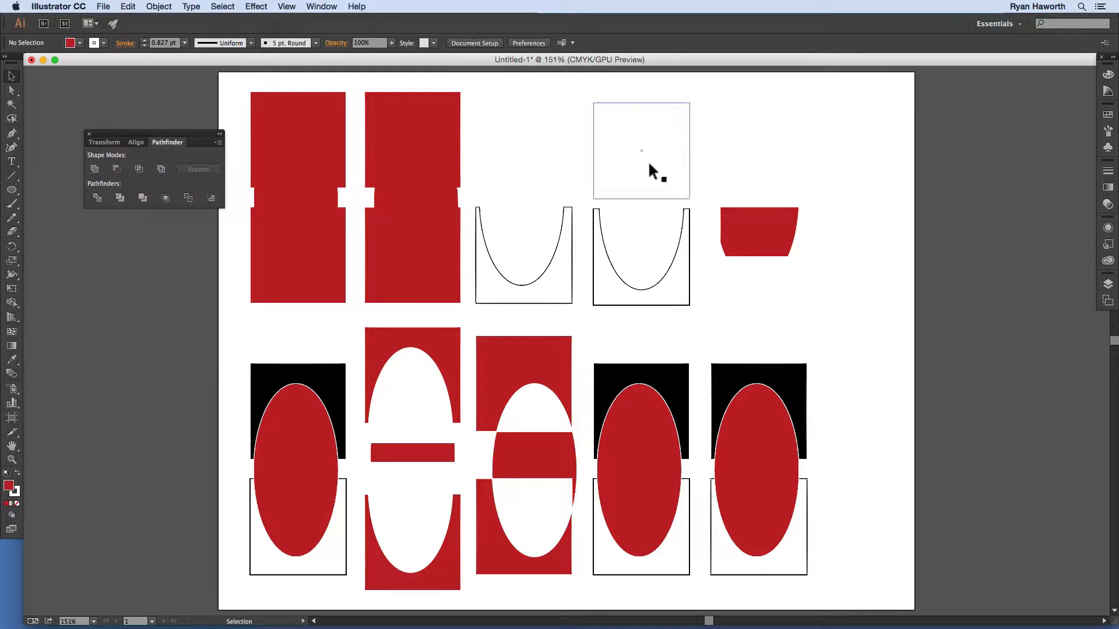
{"action": "left_click", "coordinate": [162, 170]}
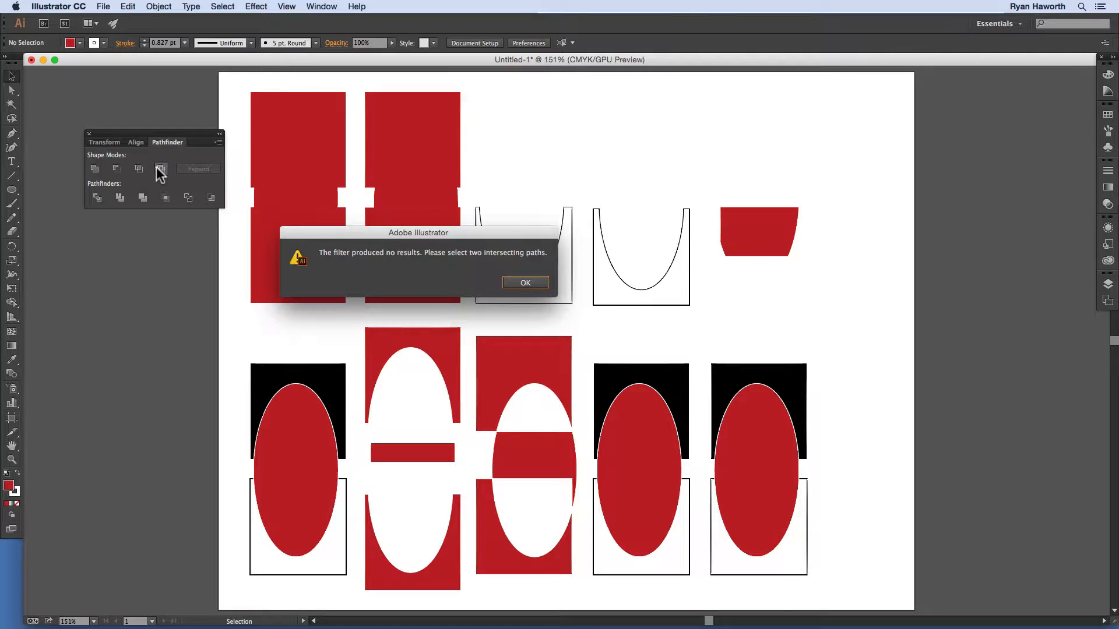
{"action": "left_click", "coordinate": [520, 283]}
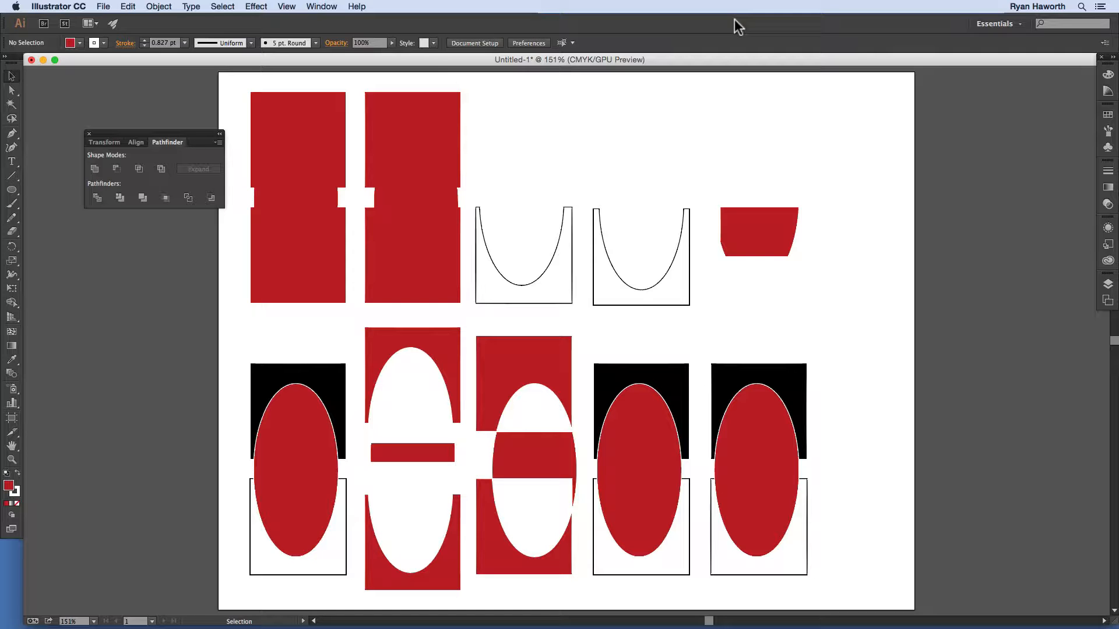
Step: Add a new artboard to the right of the current one
{"action": "key", "text": "shift+0"}
{"action": "left_click", "coordinate": [839, 384], "text": "shift"}
{"action": "key", "text": "shift+o"}
{"action": "left_click_drag", "start_coordinate": [814, 367], "coordinate": [245, 543]}
{"action": "left_click", "coordinate": [224, 42]}
{"action": "left_click", "coordinate": [521, 110]}
Step: Copy the bottom ellipse-and-square sets onto the new artboard
{"action": "key", "text": "v"}
{"action": "left_click_drag", "start_coordinate": [262, 470], "coordinate": [641, 209]}
{"action": "left_click_drag", "start_coordinate": [637, 254], "coordinate": [876, 253]}
{"action": "left_click_drag", "start_coordinate": [839, 381], "coordinate": [579, 395]}
{"action": "left_click_drag", "start_coordinate": [626, 245], "coordinate": [858, 245]}
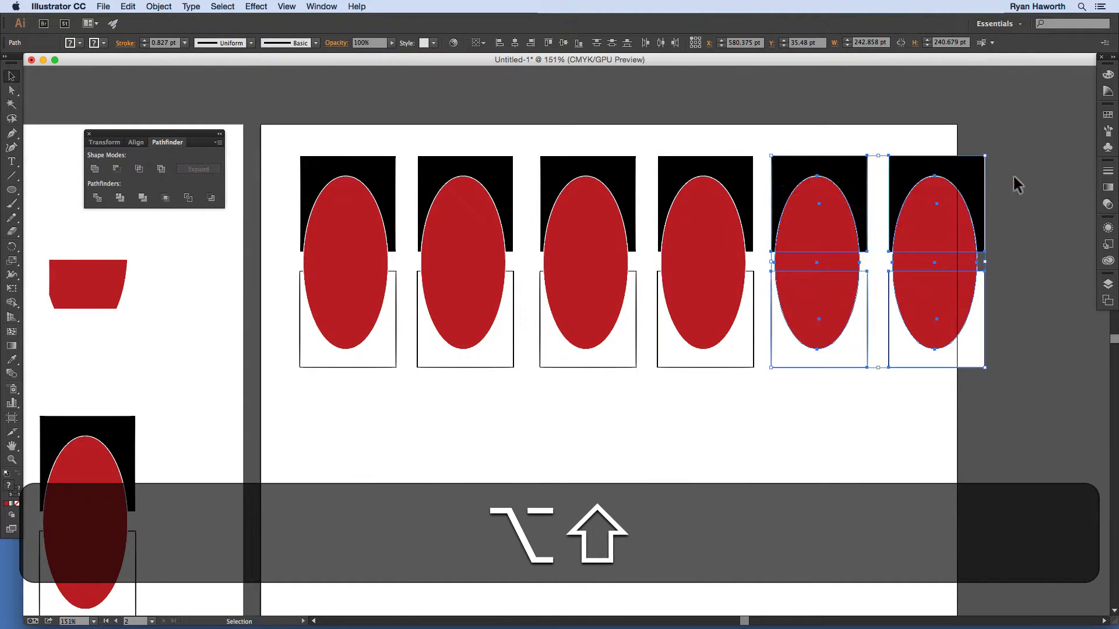
{"action": "left_click_drag", "start_coordinate": [990, 136], "coordinate": [916, 339]}
{"action": "key", "text": "BackSpace"}
{"action": "key", "text": "super+z"}
Step: Line up the six copied sets evenly and duplicate the row below
{"action": "left_click_drag", "start_coordinate": [301, 145], "coordinate": [1017, 396]}
{"action": "left_click_drag", "start_coordinate": [917, 211], "coordinate": [886, 209]}
{"action": "left_click_drag", "start_coordinate": [537, 141], "coordinate": [888, 430]}
{"action": "left_click_drag", "start_coordinate": [882, 242], "coordinate": [865, 239]}
{"action": "left_click_drag", "start_coordinate": [934, 408], "coordinate": [284, 176]}
{"action": "left_click_drag", "start_coordinate": [342, 249], "coordinate": [382, 487]}
{"action": "left_click", "coordinate": [997, 309]}
Step: Label the top row Divide, Trim and Merge
{"action": "left_click_drag", "start_coordinate": [795, 430], "coordinate": [821, 360]}
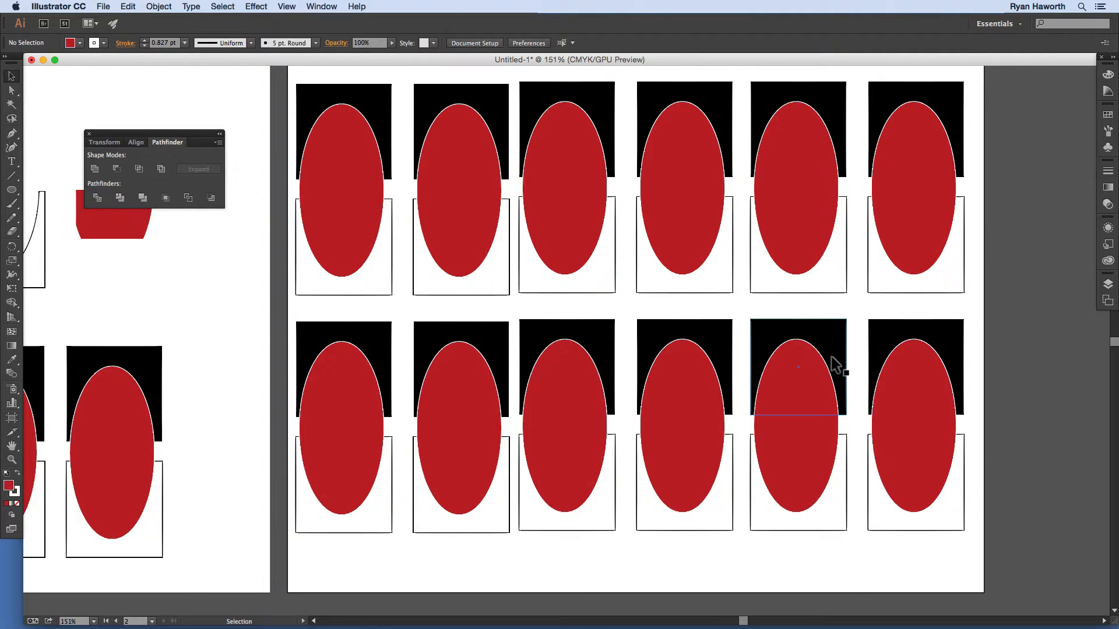
{"action": "scroll", "coordinate": [831, 356], "scroll_direction": "up", "scroll_amount": 2}
{"action": "type", "text": "t"}
{"action": "type", "text": "de"}
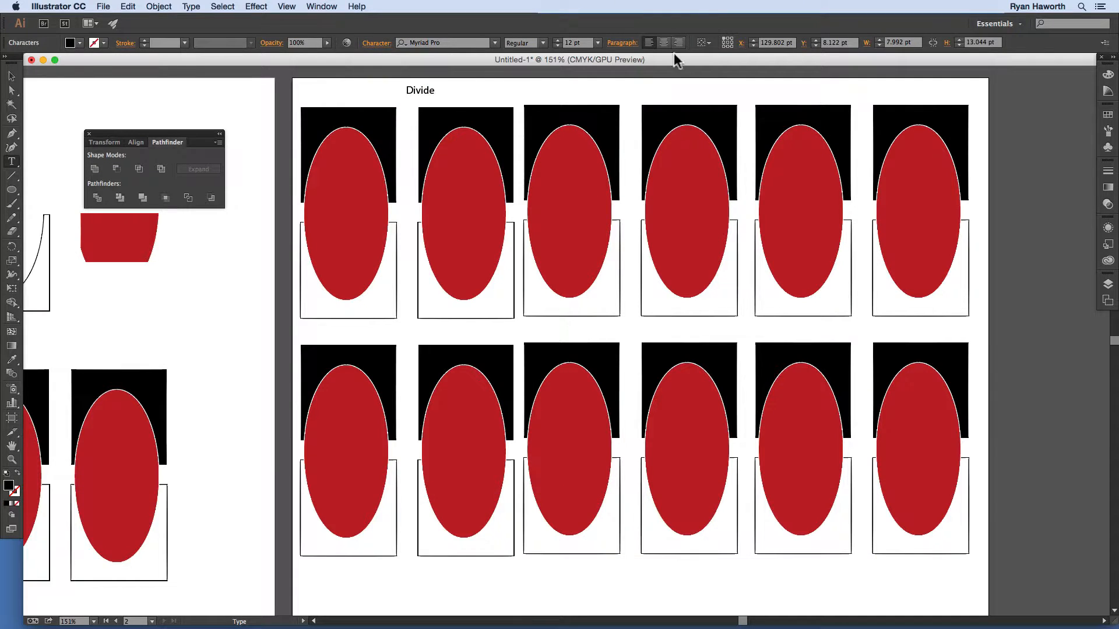
{"action": "left_click", "coordinate": [469, 91], "text": "super"}
{"action": "left_click_drag", "start_coordinate": [408, 92], "coordinate": [846, 99]}
{"action": "double_click", "coordinate": [631, 90]}
{"action": "type", "text": "Trim"}
{"action": "left_click", "coordinate": [630, 90], "text": "super"}
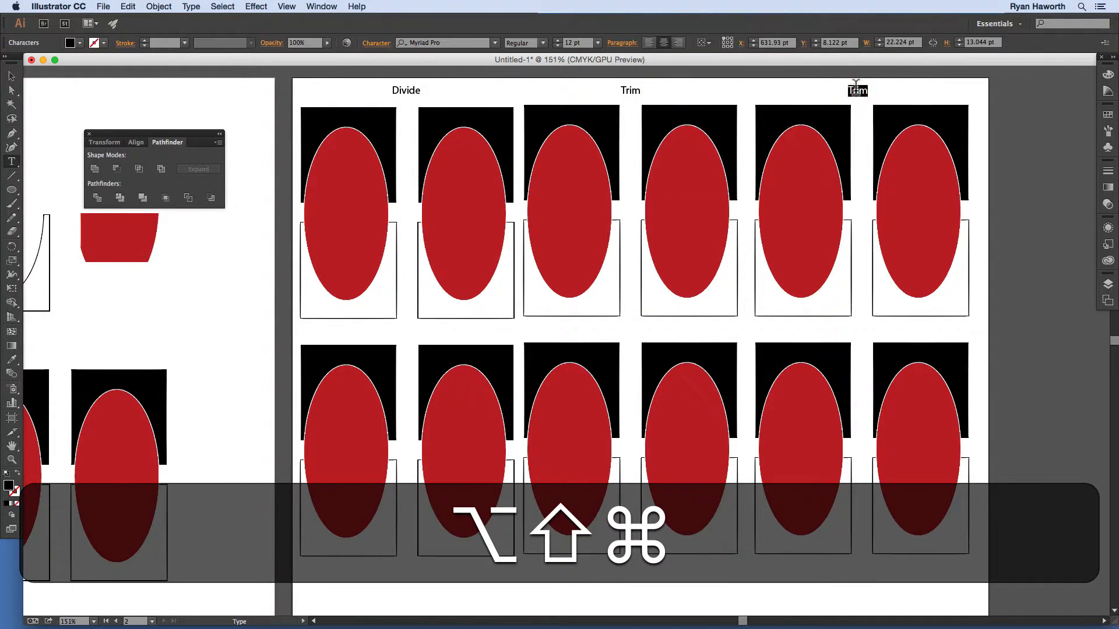
{"action": "double_click", "coordinate": [842, 90]}
{"action": "type", "text": "Merge"}
{"action": "left_click", "coordinate": [631, 100], "text": "super"}
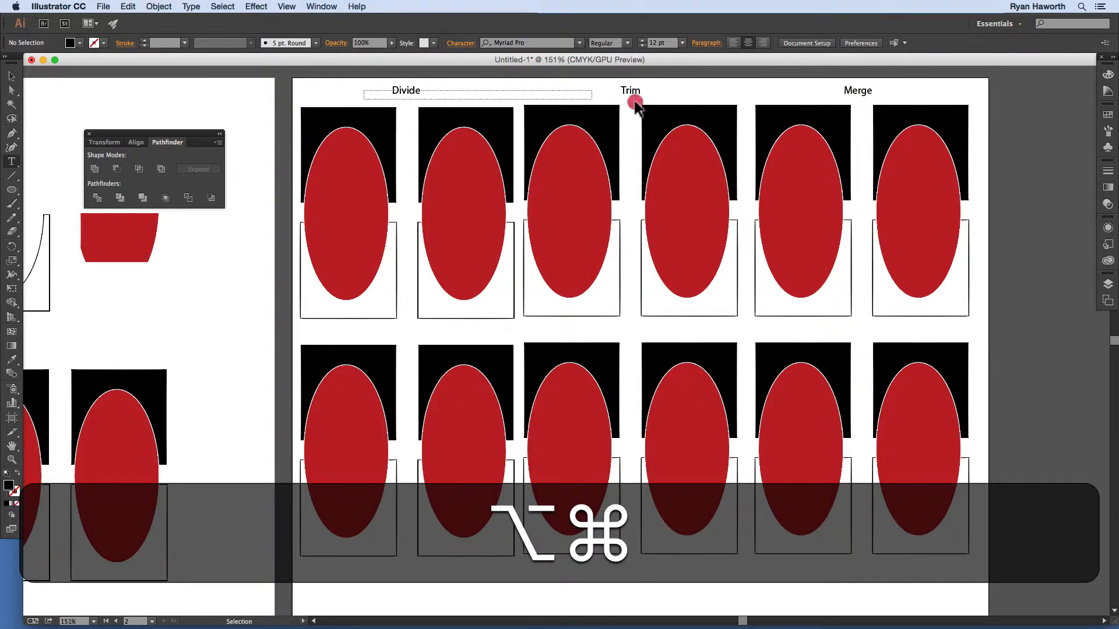
Step: Copy the labels below the second row and rename them Crop, Outline and Minus Back
{"action": "left_click_drag", "start_coordinate": [857, 90], "coordinate": [857, 332]}
{"action": "left_click_drag", "start_coordinate": [664, 82], "coordinate": [326, 102]}
{"action": "left_click_drag", "start_coordinate": [406, 90], "coordinate": [406, 571]}
{"action": "left_click_drag", "start_coordinate": [858, 333], "coordinate": [861, 570]}
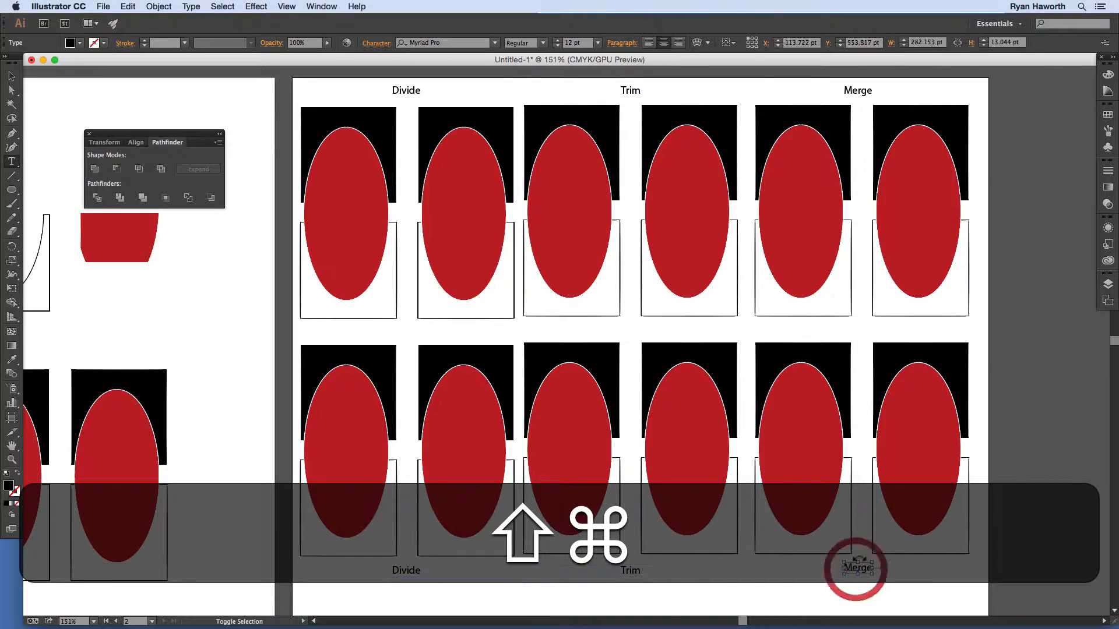
{"action": "key", "text": "shift+super+a"}
{"action": "double_click", "coordinate": [406, 570]}
{"action": "type", "text": "Crop"}
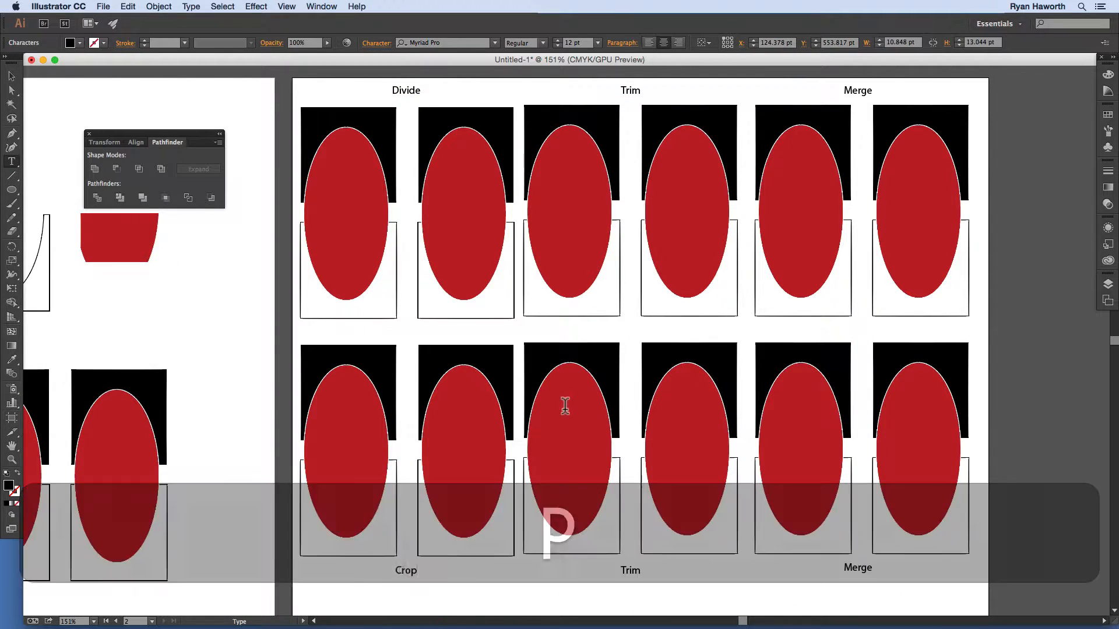
{"action": "double_click", "coordinate": [631, 570]}
{"action": "type", "text": "Outline"}
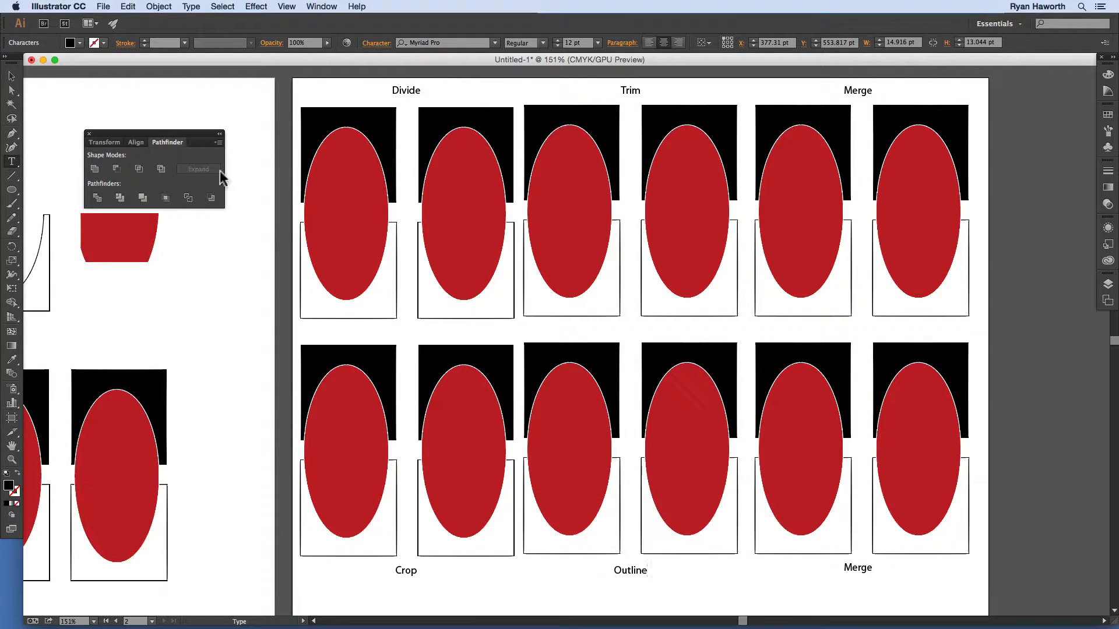
{"action": "double_click", "coordinate": [861, 568]}
{"action": "type", "text": "Minus Back"}
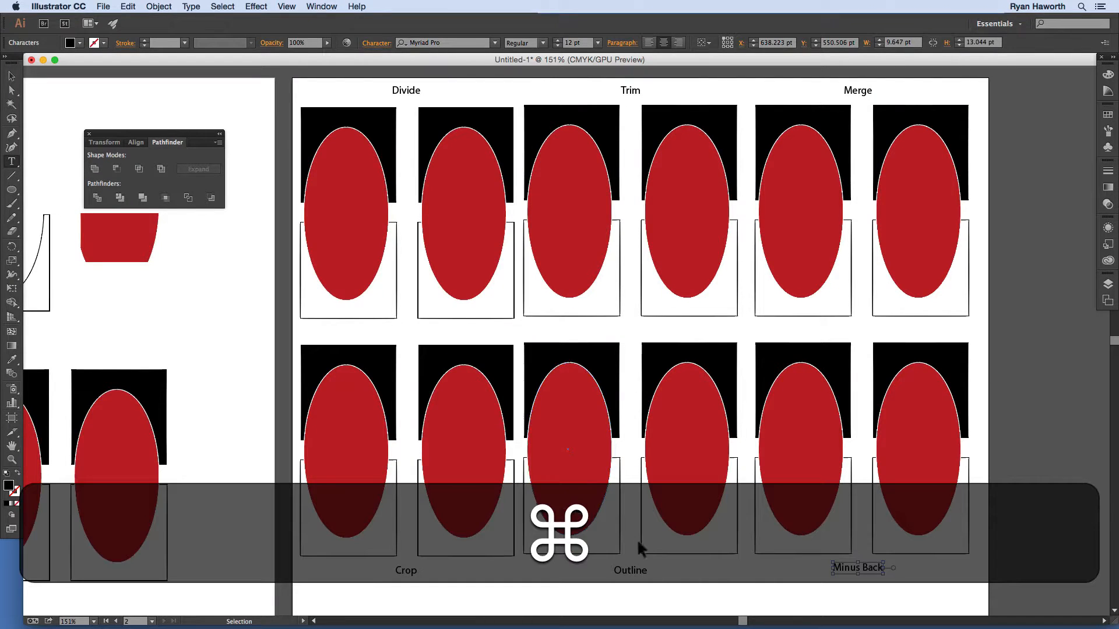
Step: Delete the selected ellipse sets on the first artboard
{"action": "scroll", "coordinate": [914, 468], "scroll_direction": "left", "scroll_amount": 10}
{"action": "left_click", "coordinate": [475, 520], "text": "super"}
{"action": "key", "text": "BackSpace"}
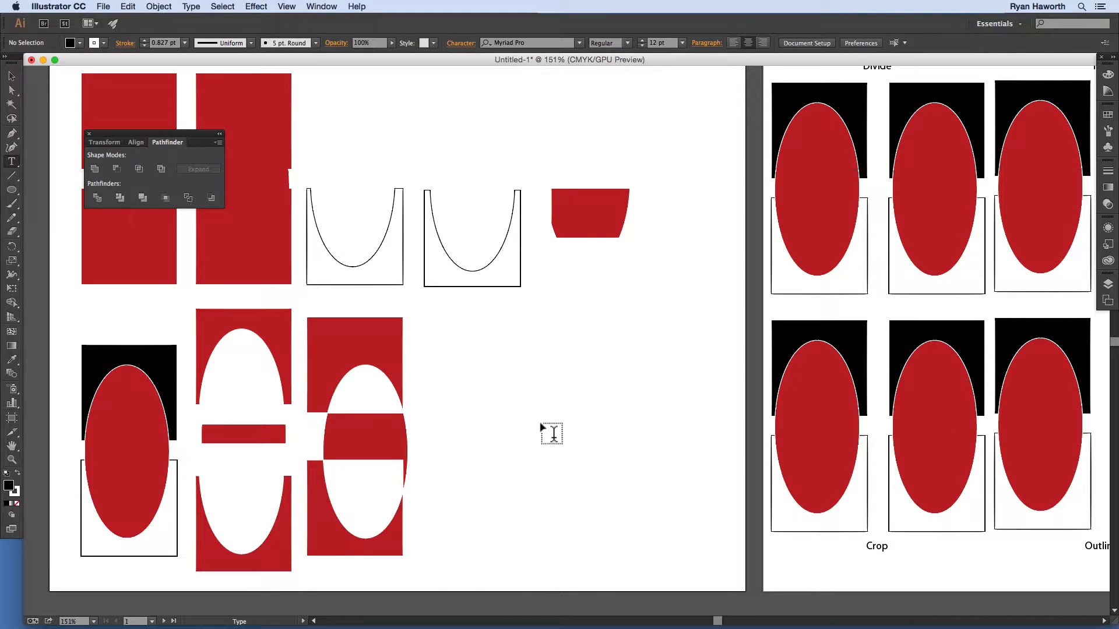
Step: Add Unite, Minus Front and Intersect labels above the first artboard's examples
{"action": "scroll", "coordinate": [371, 184], "scroll_direction": "up", "scroll_amount": 5}
{"action": "scroll", "coordinate": [371, 184], "scroll_direction": "left", "scroll_amount": 5}
{"action": "left_click", "coordinate": [339, 190]}
{"action": "type", "text": "Unite"}
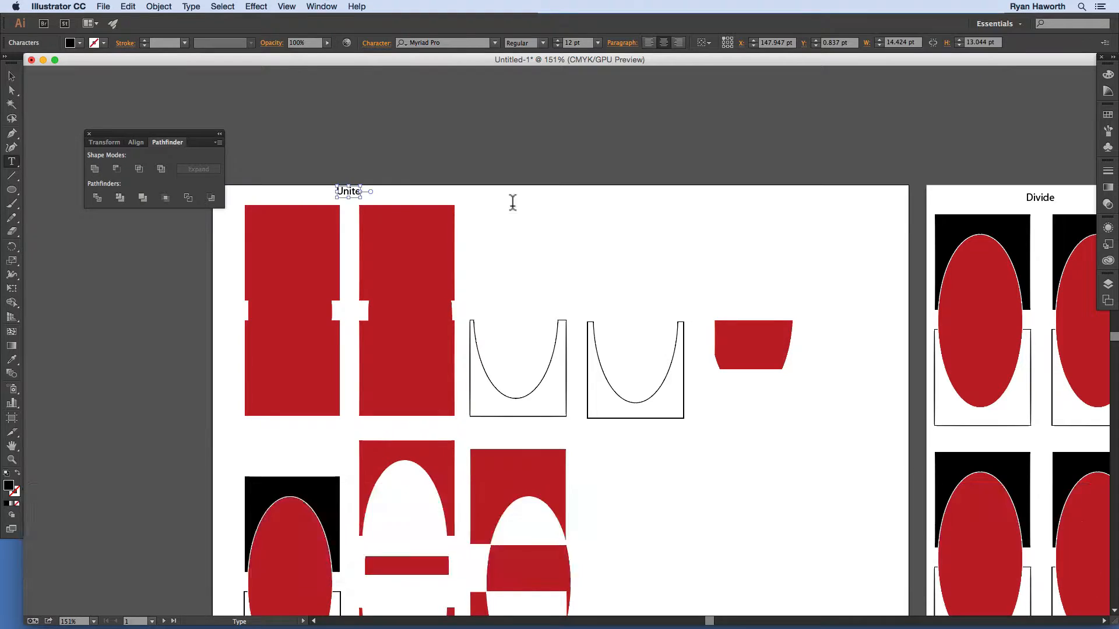
{"action": "left_click_drag", "start_coordinate": [355, 192], "coordinate": [758, 194]}
{"action": "double_click", "coordinate": [562, 191]}
{"action": "type", "text": "Minus Front"}
{"action": "triple_click", "coordinate": [758, 191]}
{"action": "type", "text": "Intersect"}
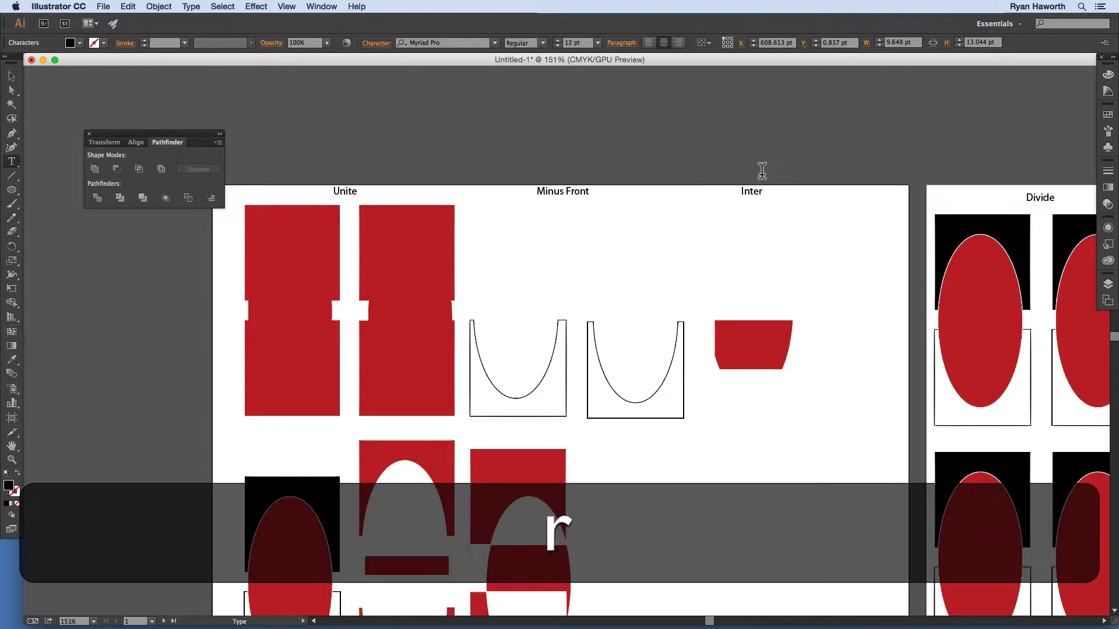
{"action": "left_click", "coordinate": [641, 381], "text": "super"}
Step: Add an Exclude label below the lower examples, then pan to the Divide/Trim/Merge artboard
{"action": "left_click_drag", "start_coordinate": [721, 456], "coordinate": [718, 414]}
{"action": "scroll", "coordinate": [719, 414], "scroll_direction": "down", "scroll_amount": 5}
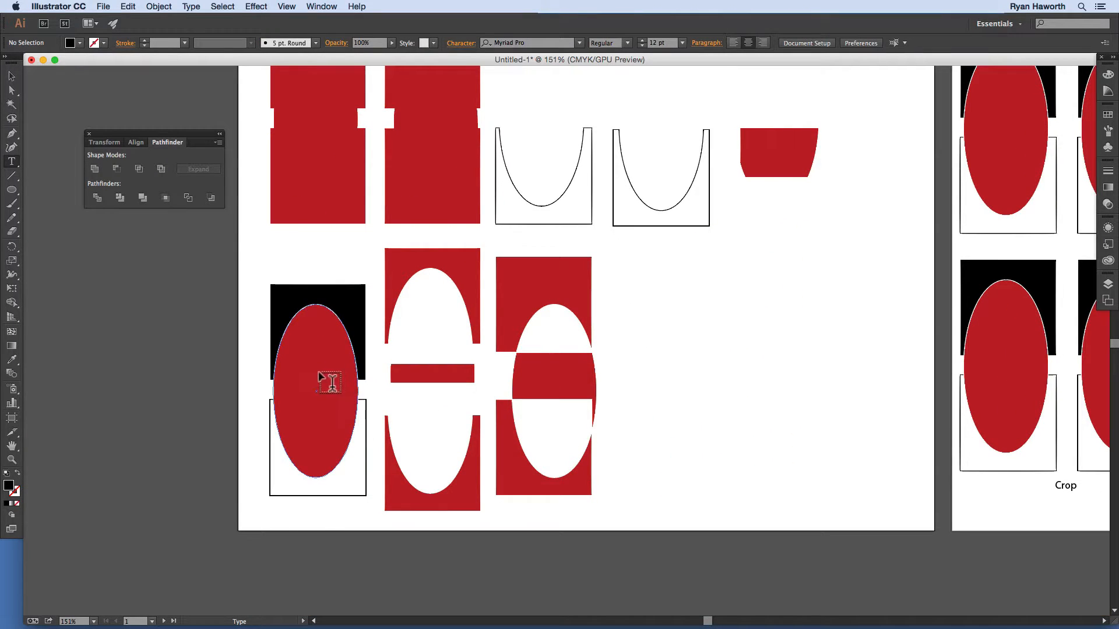
{"action": "left_click", "coordinate": [487, 518]}
{"action": "type", "text": "Exclude"}
{"action": "left_click", "coordinate": [629, 500], "text": "super"}
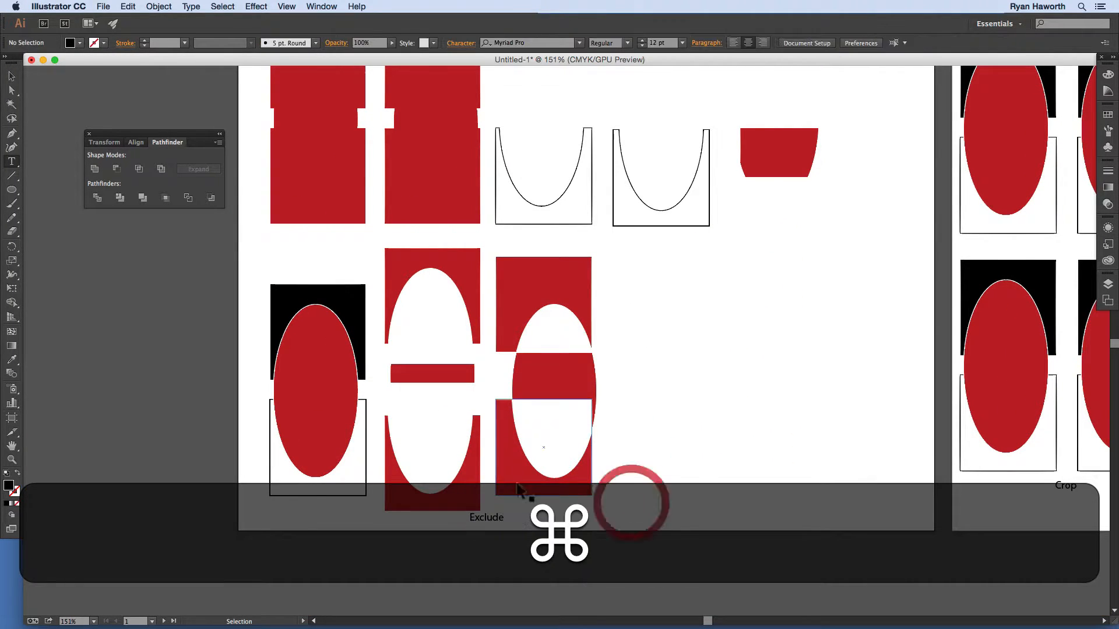
{"action": "left_click_drag", "start_coordinate": [808, 246], "coordinate": [260, 379]}
Step: Apply Pathfinder Divide to the first Divide example's three shapes and nudge the group into place
{"action": "left_click_drag", "start_coordinate": [490, 380], "coordinate": [525, 361]}
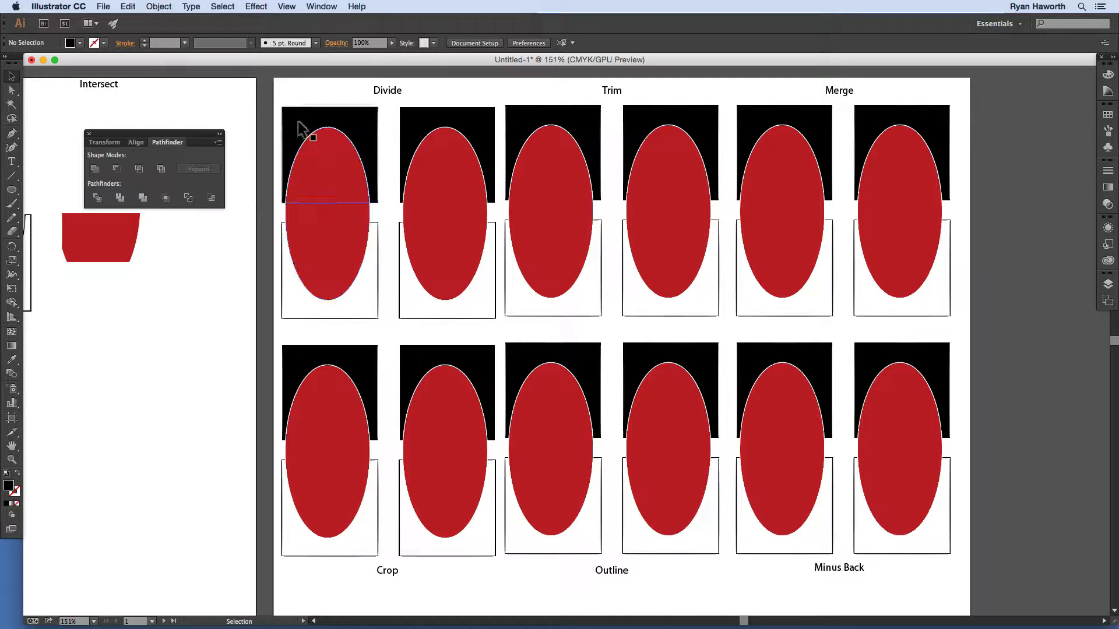
{"action": "left_click_drag", "start_coordinate": [302, 100], "coordinate": [361, 309]}
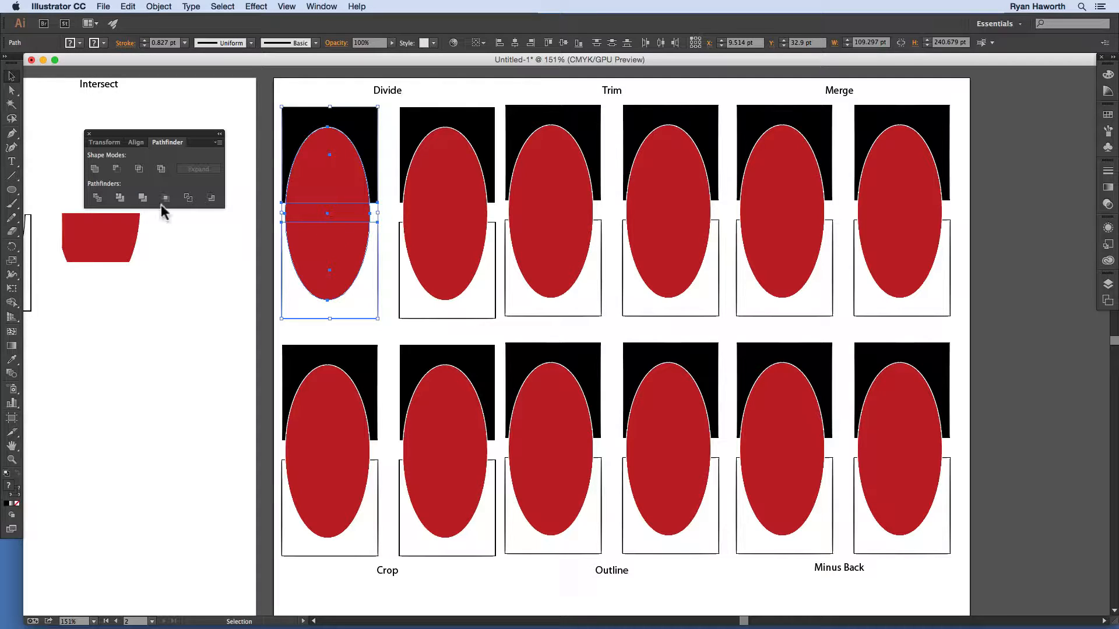
{"action": "left_click", "coordinate": [96, 197]}
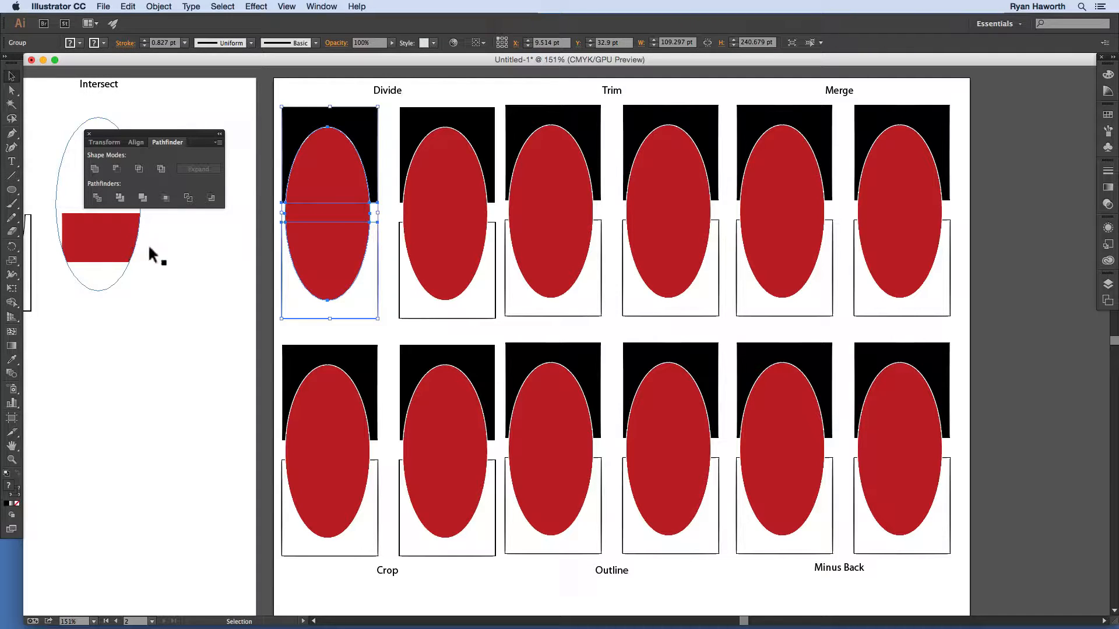
{"action": "left_click", "coordinate": [250, 247]}
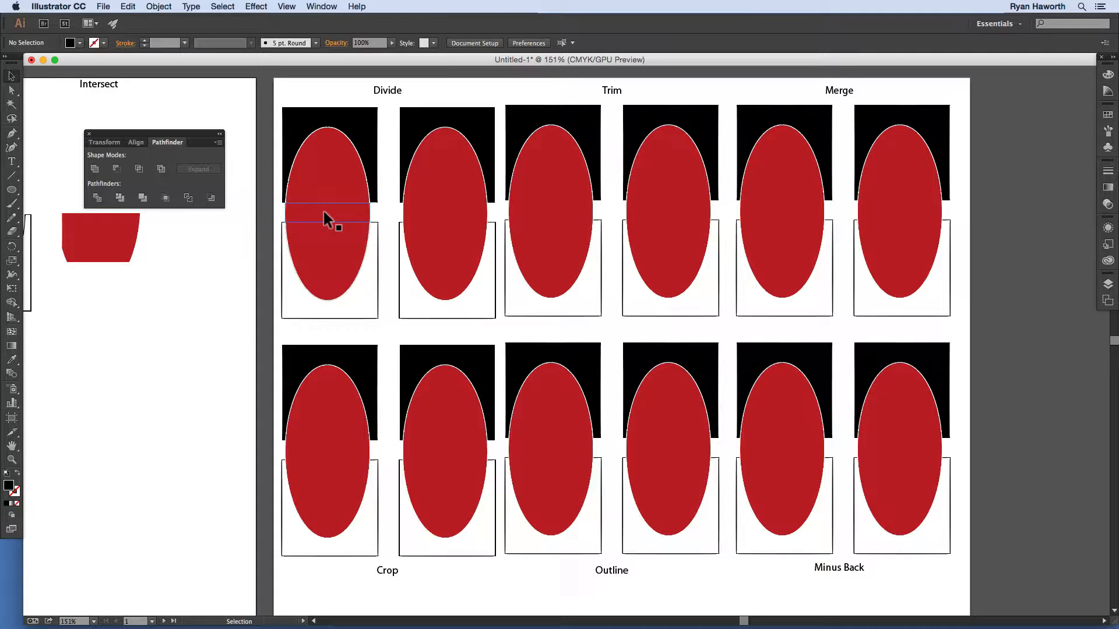
{"action": "mouse_move", "coordinate": [328, 218]}
{"action": "left_mouse_down"}
{"action": "mouse_move", "coordinate": [235, 261]}
{"action": "mouse_move", "coordinate": [348, 216]}
{"action": "left_mouse_up"}
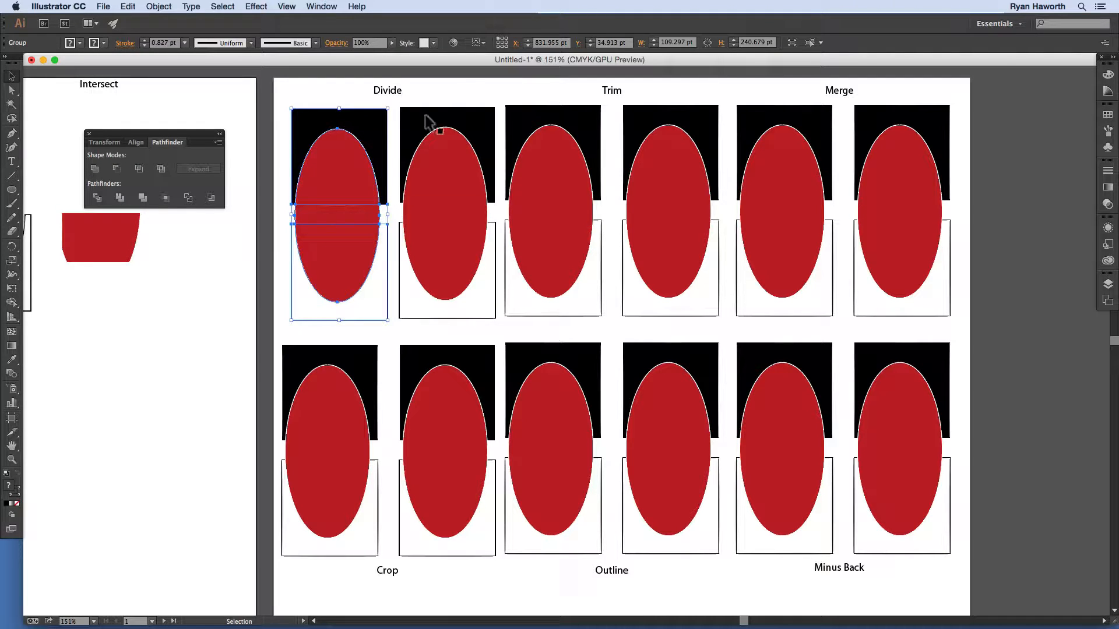
Step: Apply Divide to the second Divide example, then test-move the group and undo
{"action": "left_click_drag", "start_coordinate": [426, 92], "coordinate": [457, 294]}
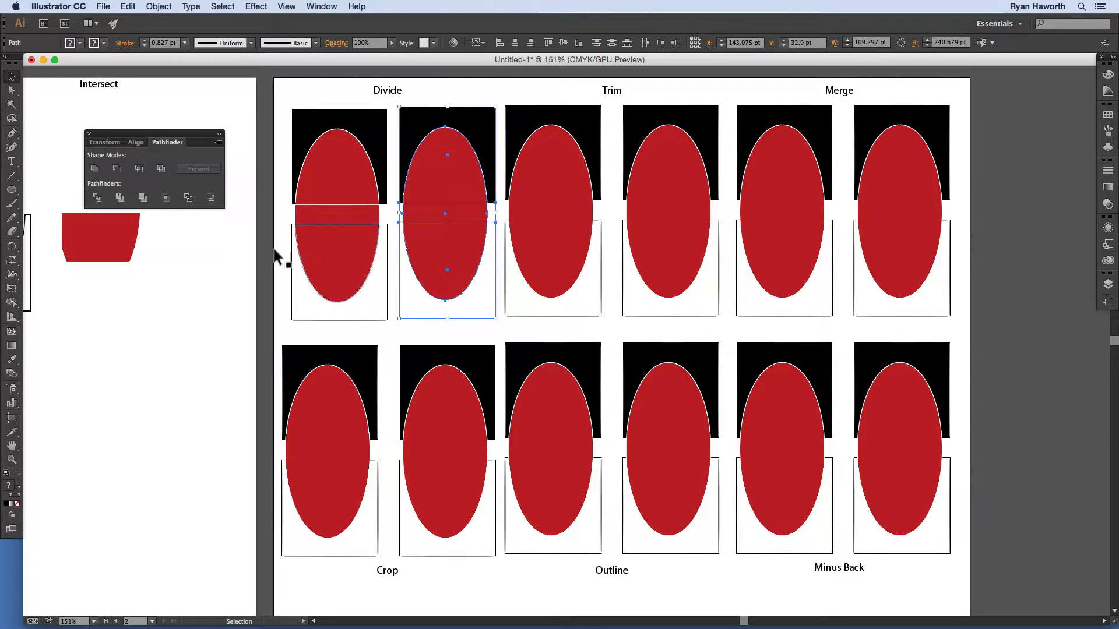
{"action": "left_click", "coordinate": [97, 198]}
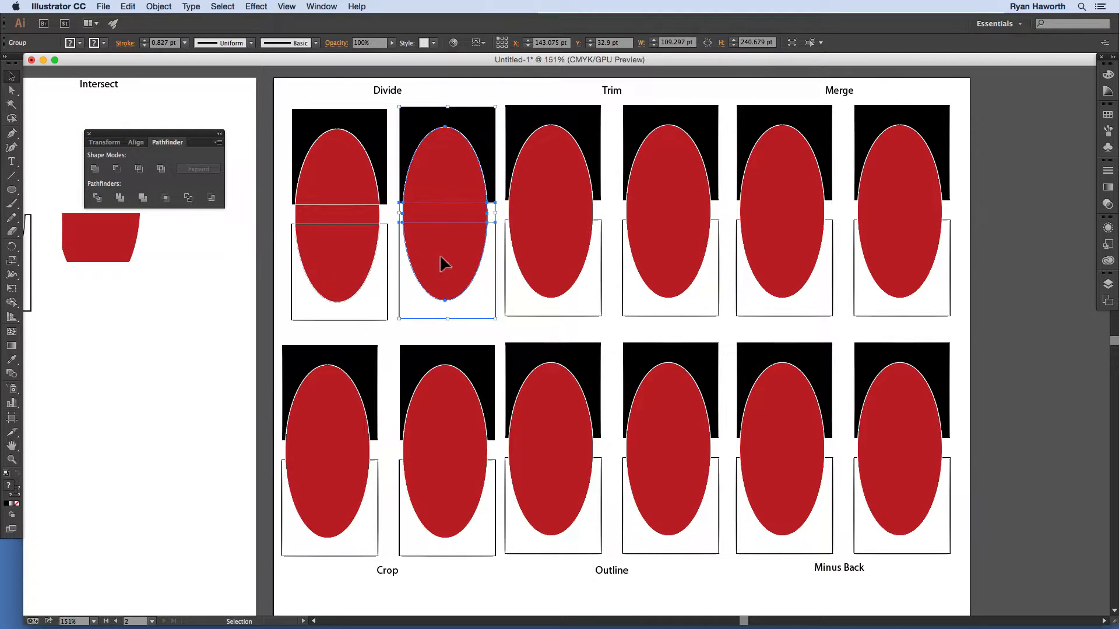
{"action": "key", "text": "super+z"}
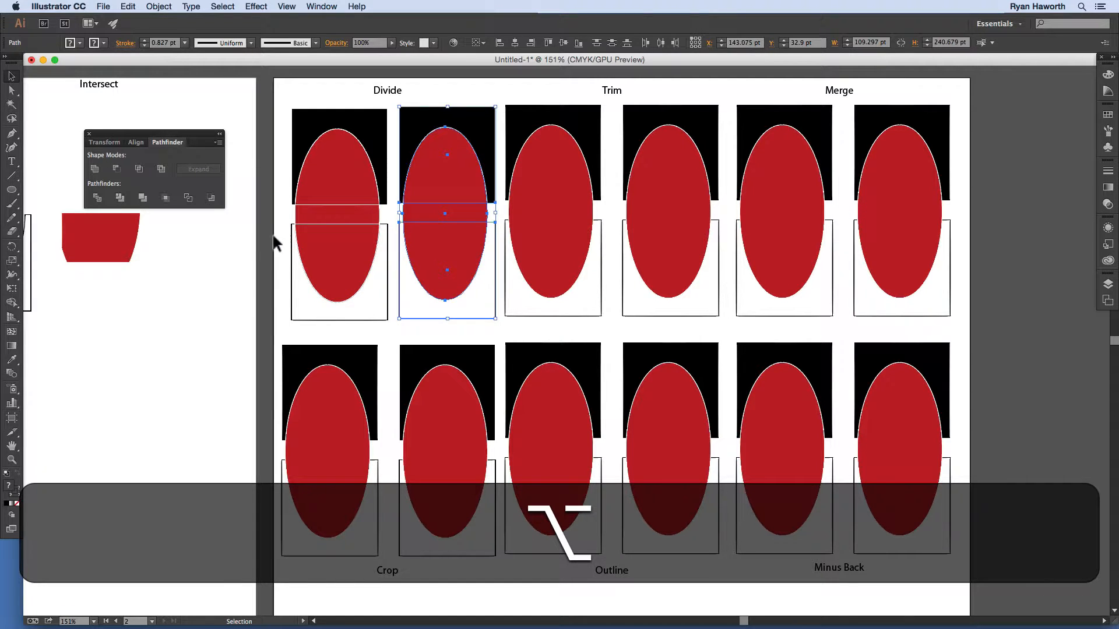
{"action": "left_click", "coordinate": [95, 198]}
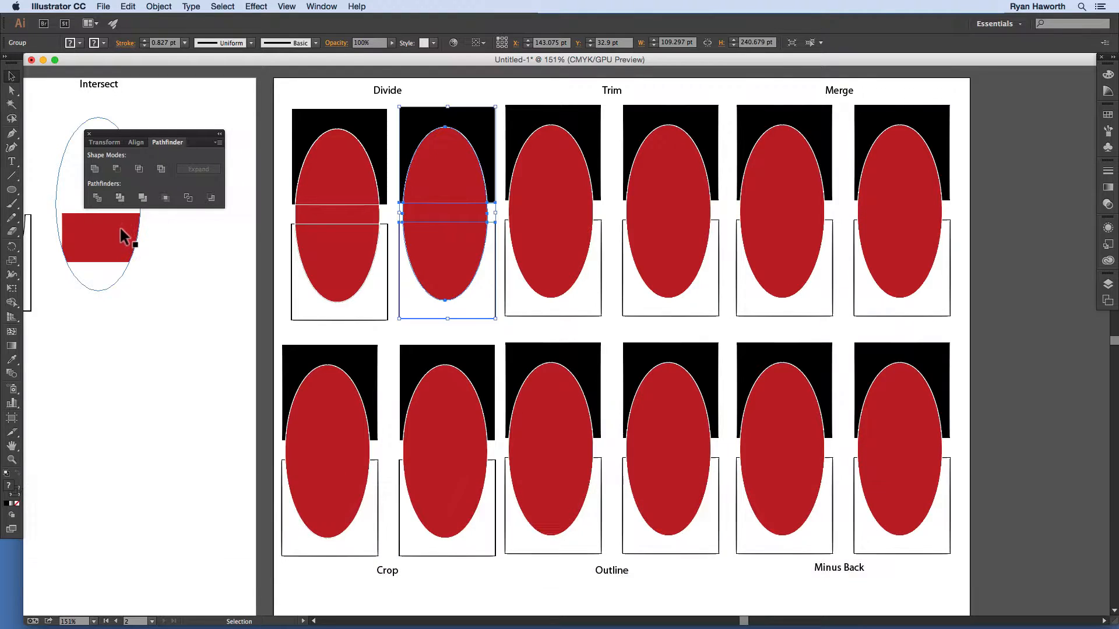
{"action": "left_click", "coordinate": [470, 100]}
{"action": "left_click", "coordinate": [455, 179]}
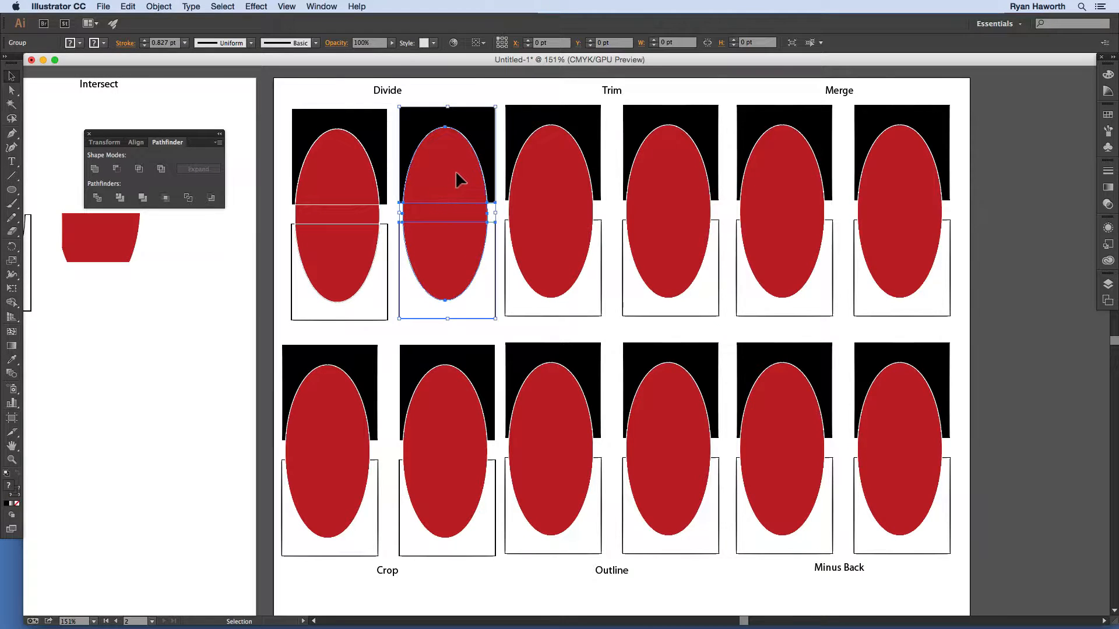
{"action": "left_click_drag", "start_coordinate": [454, 184], "coordinate": [495, 156]}
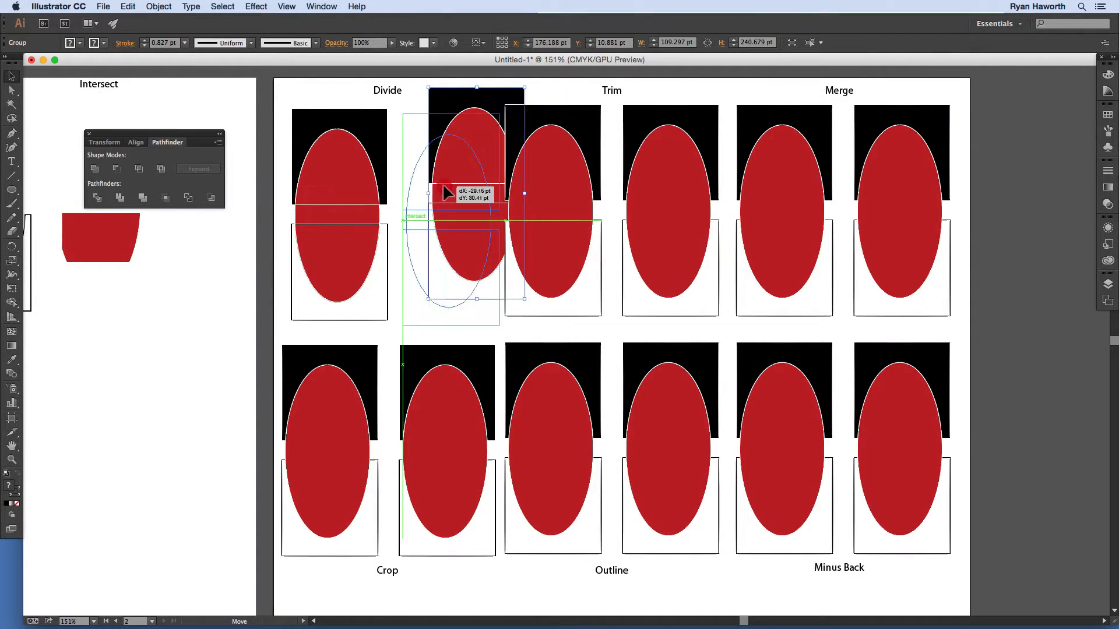
{"action": "key", "text": "ctrl+z"}
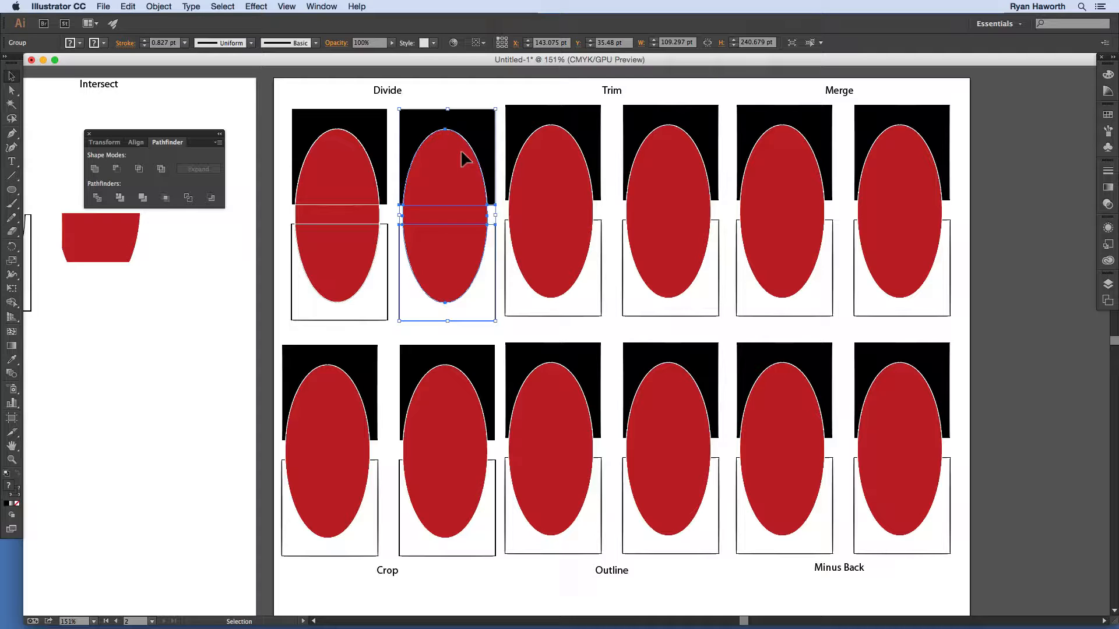
Step: Ungroup and pull apart the divided pieces, then undo back to the grouped result
{"action": "key", "text": "super"}
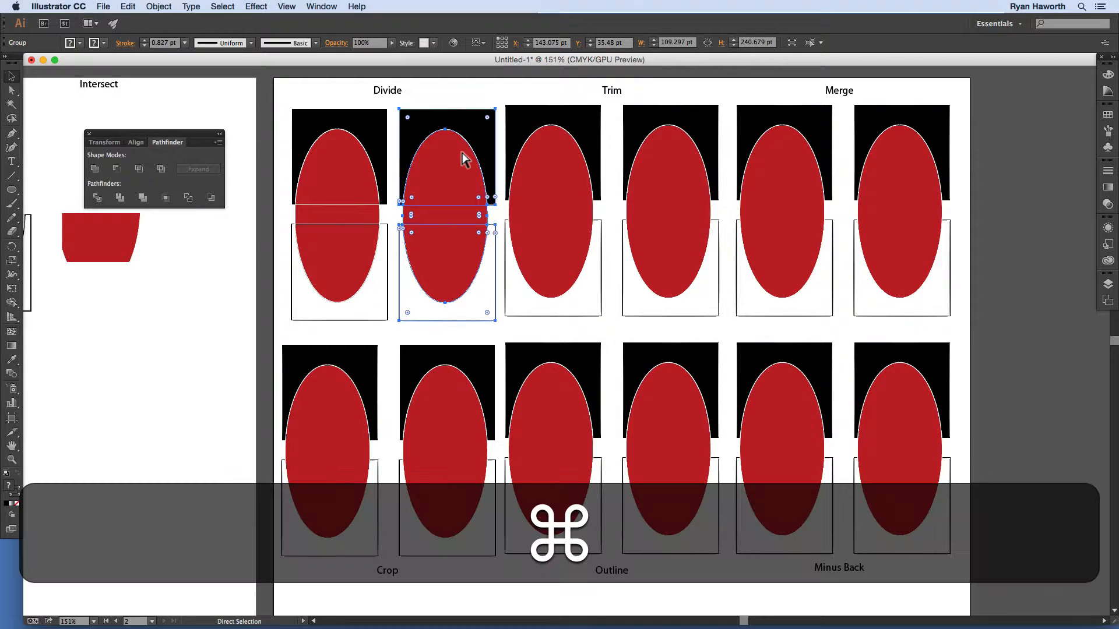
{"action": "key", "text": "shift+super+g"}
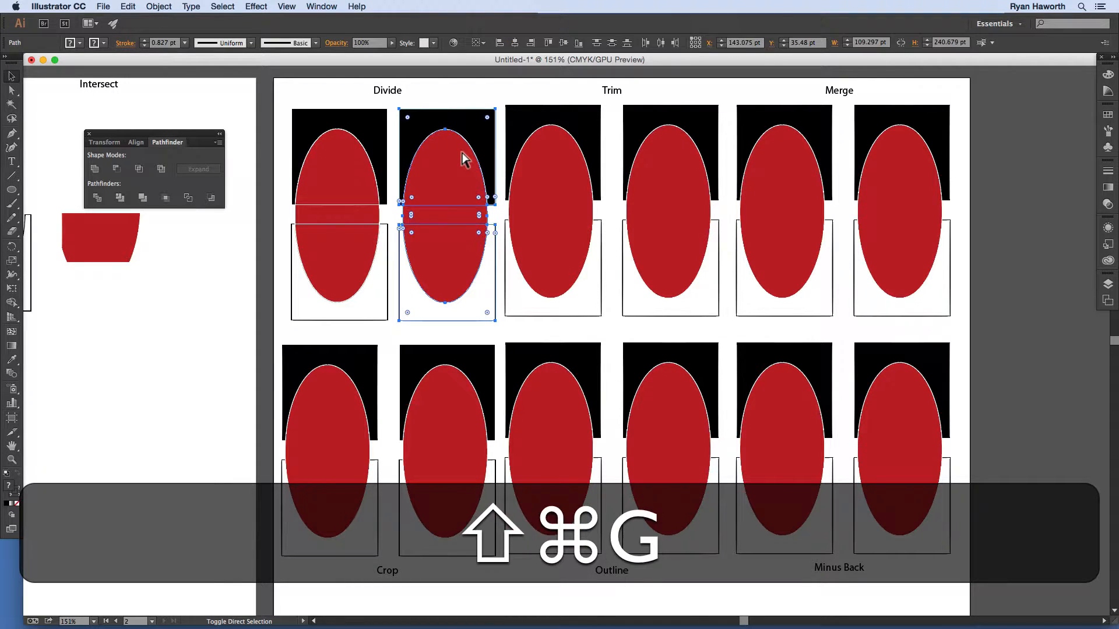
{"action": "left_click", "coordinate": [464, 96]}
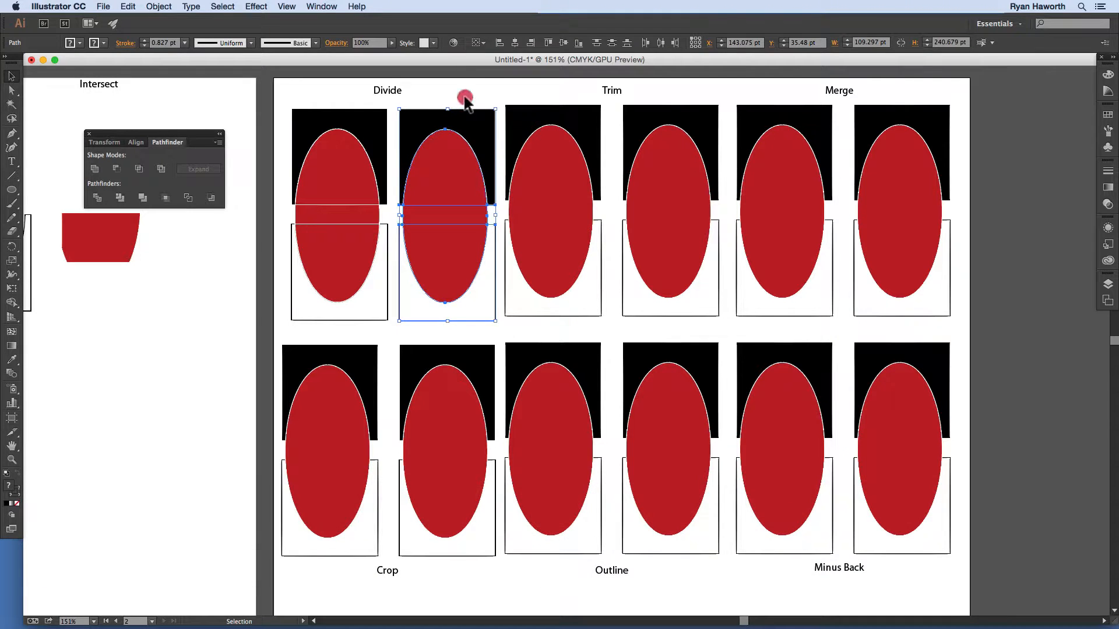
{"action": "left_click_drag", "start_coordinate": [494, 111], "coordinate": [509, 95]}
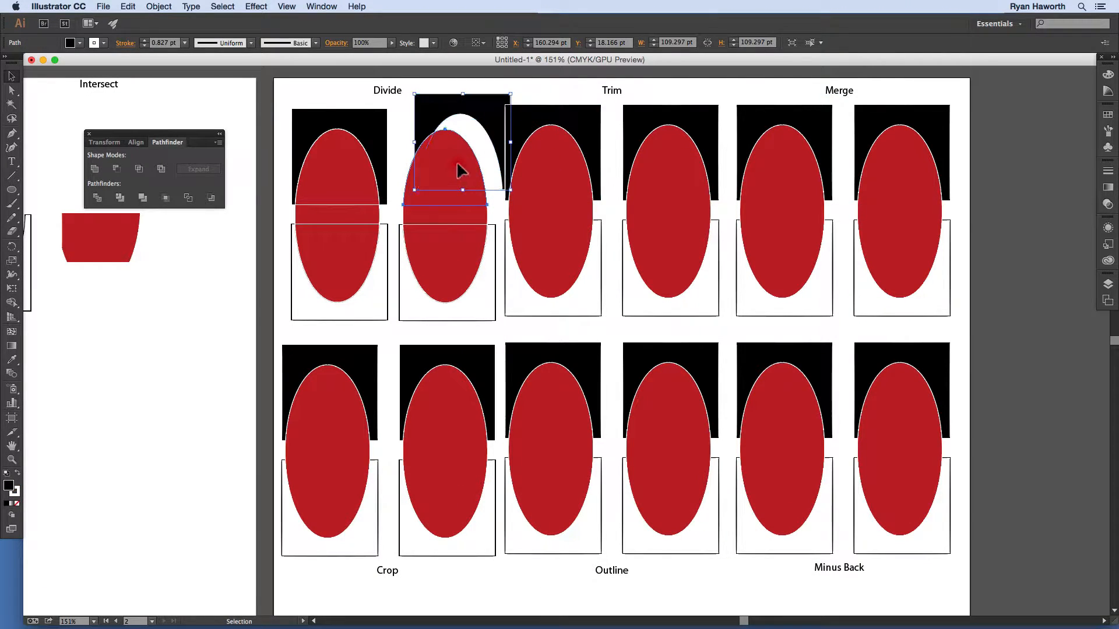
{"action": "left_click_drag", "start_coordinate": [457, 170], "coordinate": [483, 169]}
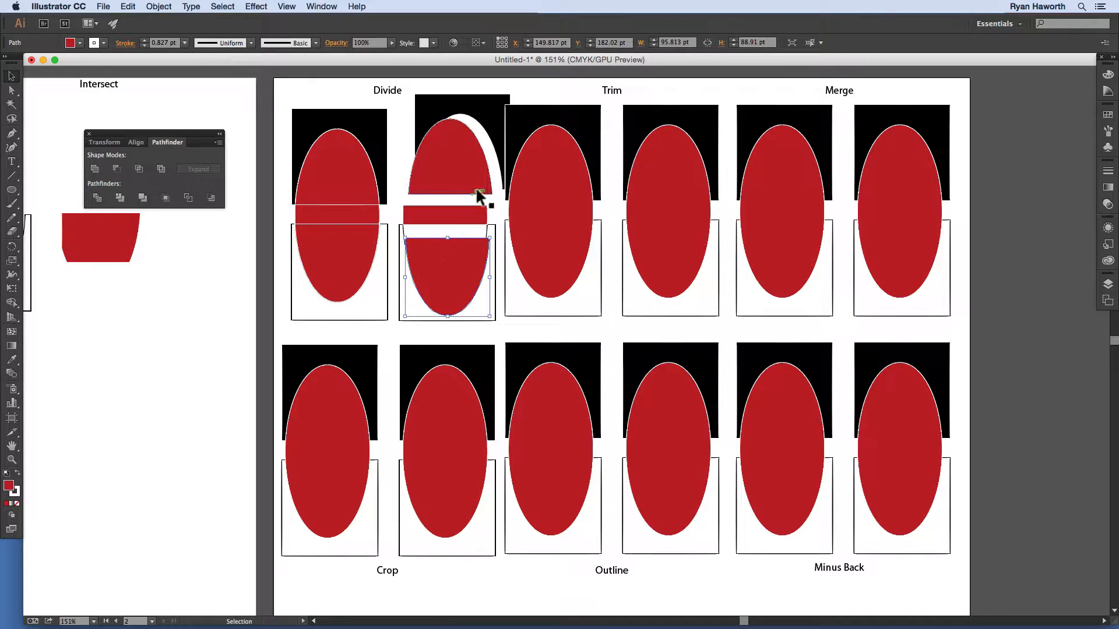
{"action": "key", "text": "super+z"}
{"action": "key", "text": "super+z"}
{"action": "key", "text": "super+z"}
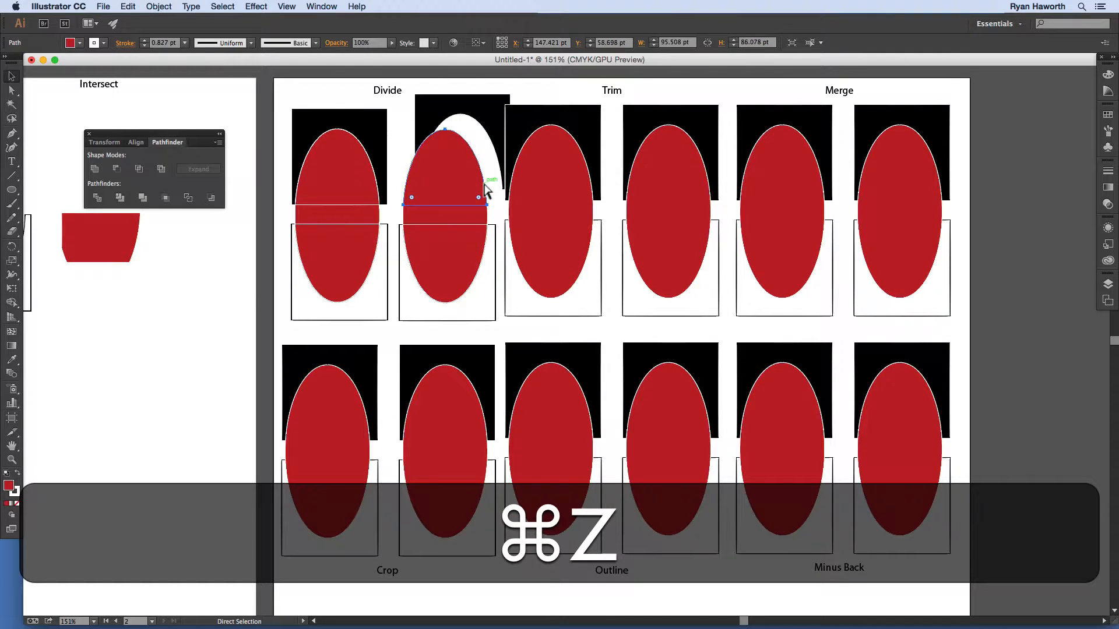
{"action": "key", "text": "super+z"}
{"action": "key", "text": "v"}
{"action": "left_click", "coordinate": [475, 198]}
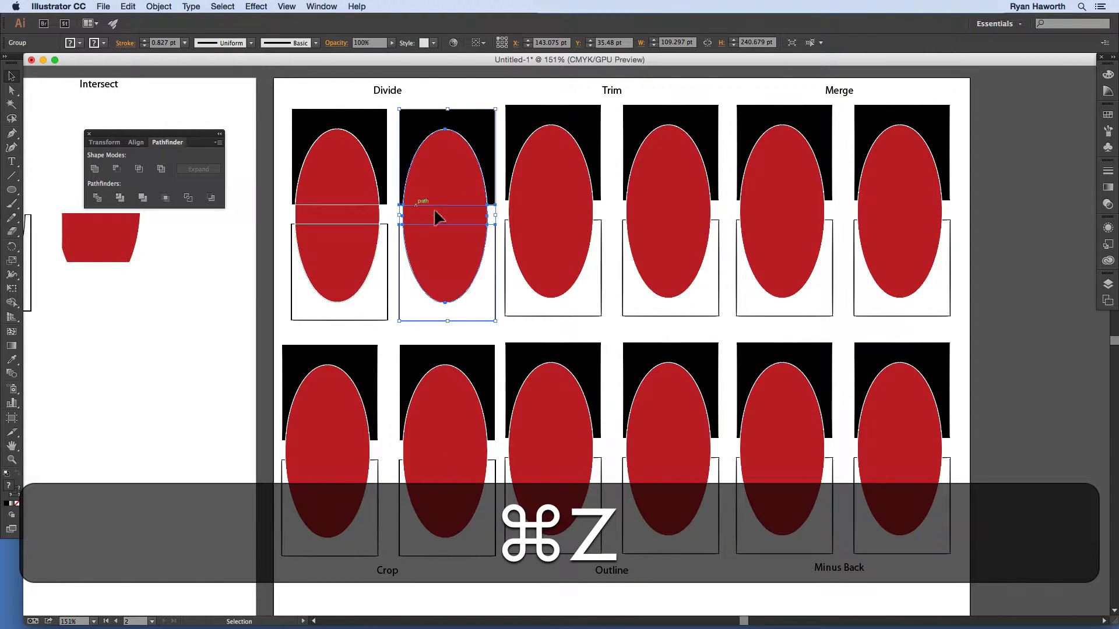
{"action": "left_click", "coordinate": [468, 85]}
{"action": "left_click", "coordinate": [475, 152]}
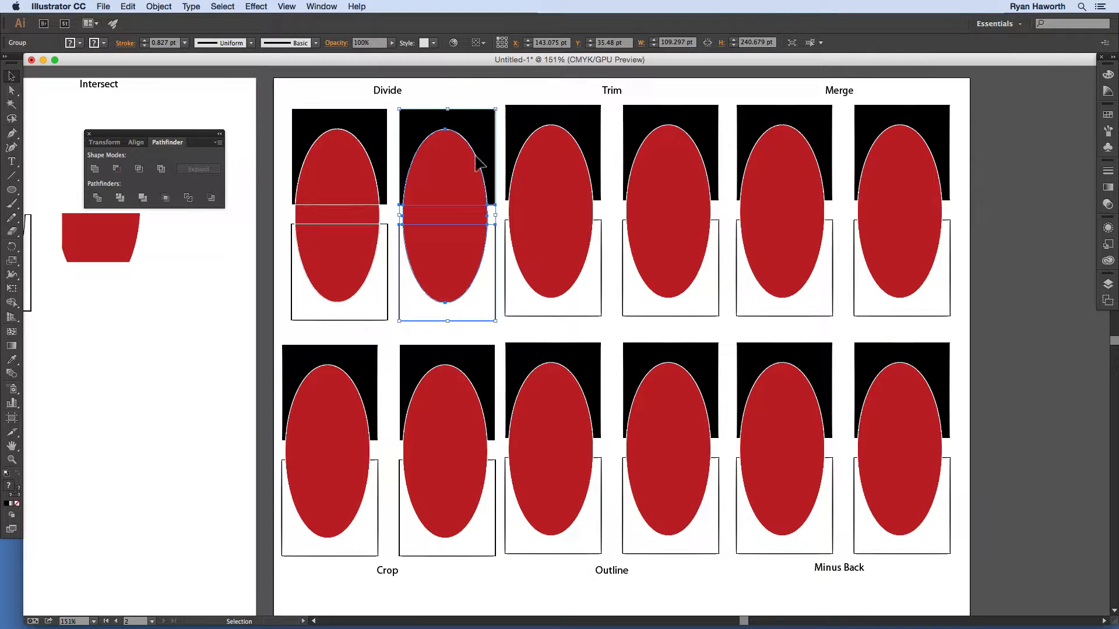
Step: In isolation mode, spread out the black square, red arch, red strip, lower red half and U outline
{"action": "double_click", "coordinate": [451, 184]}
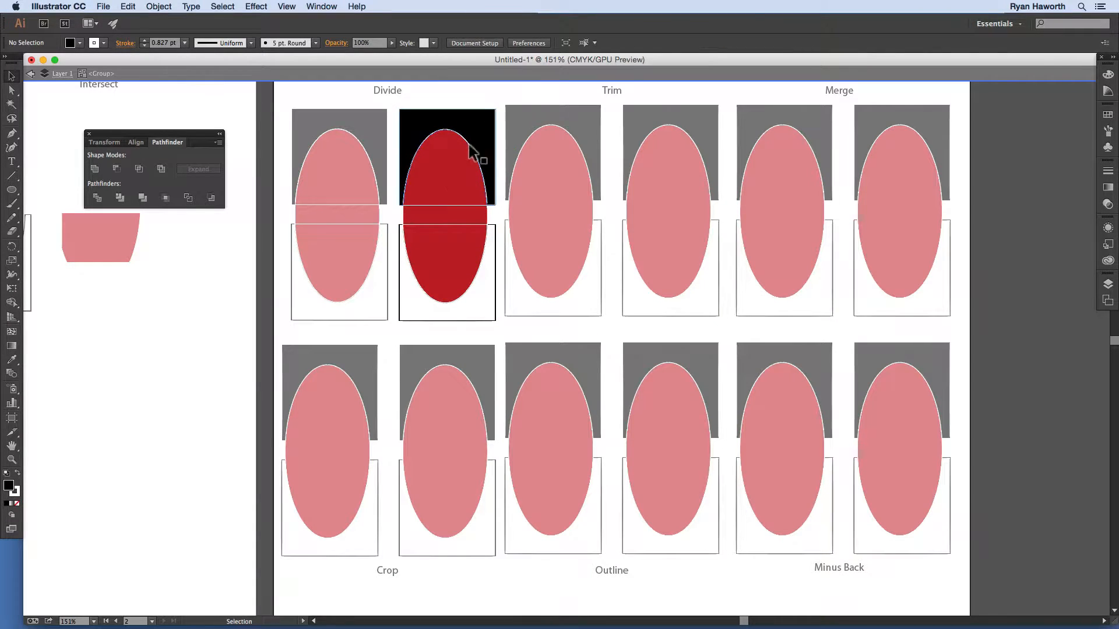
{"action": "left_click_drag", "start_coordinate": [467, 121], "coordinate": [466, 110]}
{"action": "left_click_drag", "start_coordinate": [441, 309], "coordinate": [439, 327]}
{"action": "left_click_drag", "start_coordinate": [437, 263], "coordinate": [319, 317]}
{"action": "left_click_drag", "start_coordinate": [443, 216], "coordinate": [429, 235]}
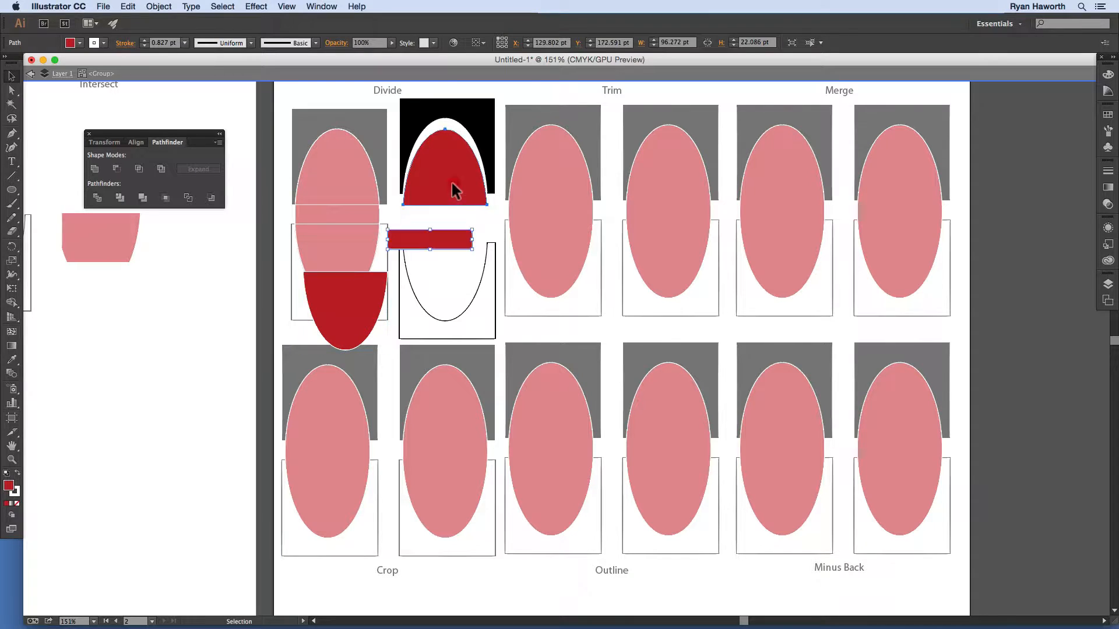
{"action": "left_click_drag", "start_coordinate": [453, 145], "coordinate": [460, 168]}
{"action": "left_click_drag", "start_coordinate": [477, 115], "coordinate": [490, 115]}
{"action": "mouse_move", "coordinate": [448, 192]}
{"action": "left_mouse_down"}
{"action": "mouse_move", "coordinate": [466, 187]}
{"action": "mouse_move", "coordinate": [459, 172]}
{"action": "left_mouse_up"}
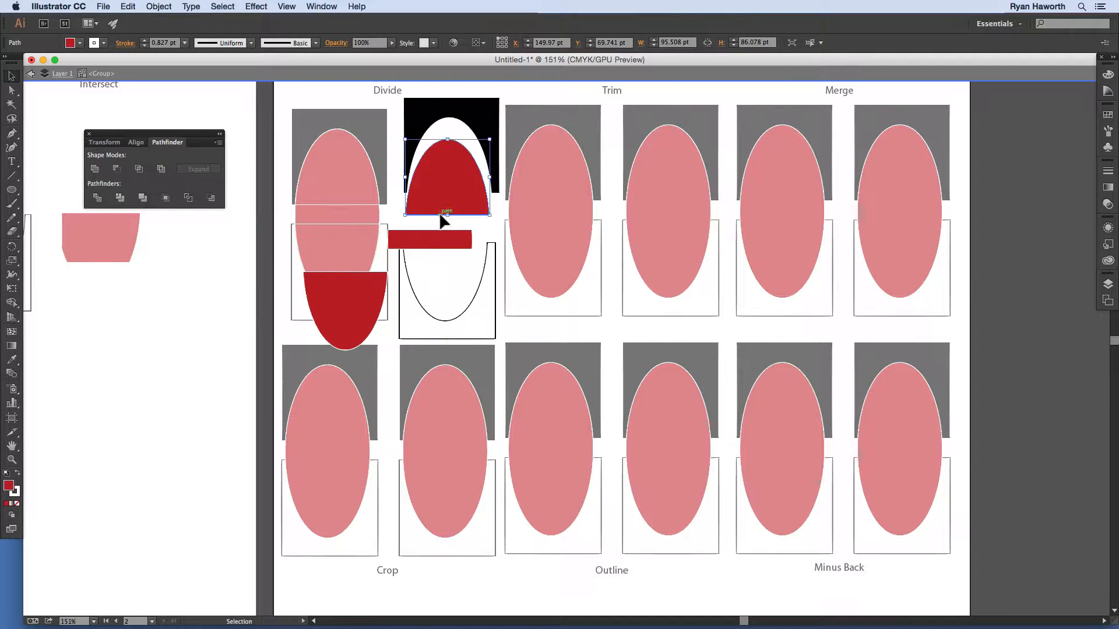
{"action": "left_click_drag", "start_coordinate": [429, 242], "coordinate": [433, 236]}
{"action": "left_click_drag", "start_coordinate": [414, 300], "coordinate": [377, 278]}
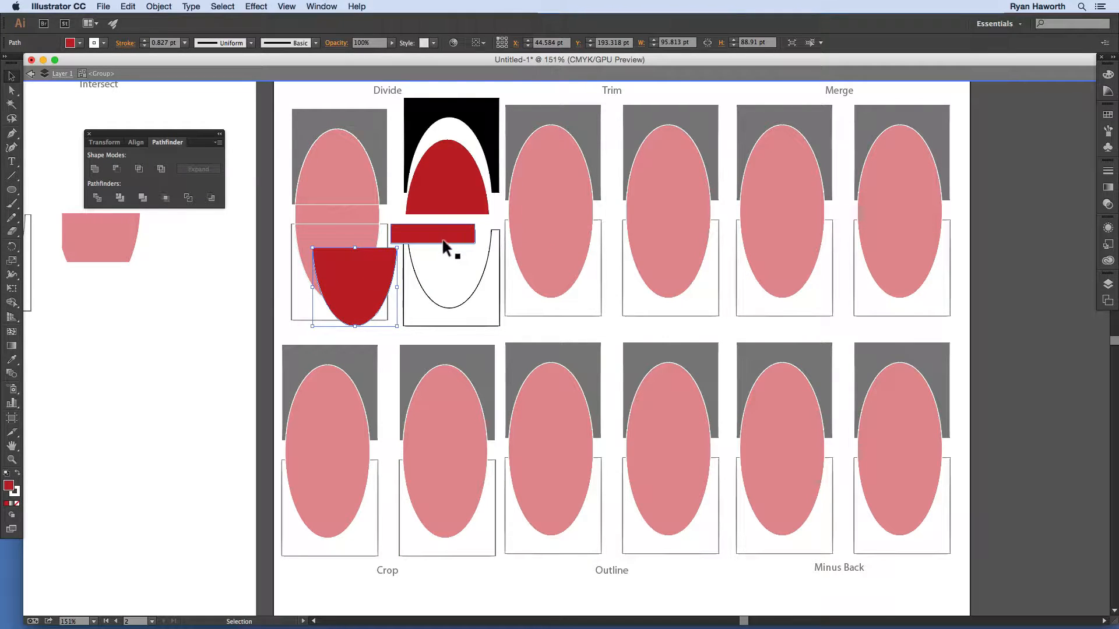
{"action": "double_click", "coordinate": [245, 285]}
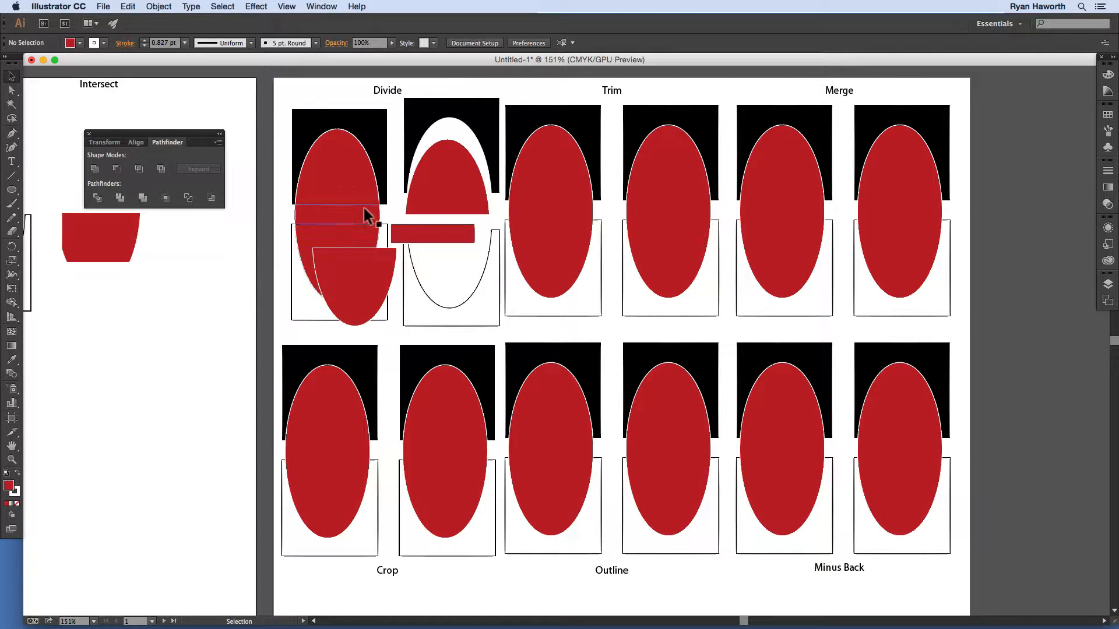
Step: Move the half-ellipse piece to the right, then exit isolation mode
{"action": "double_click", "coordinate": [379, 274]}
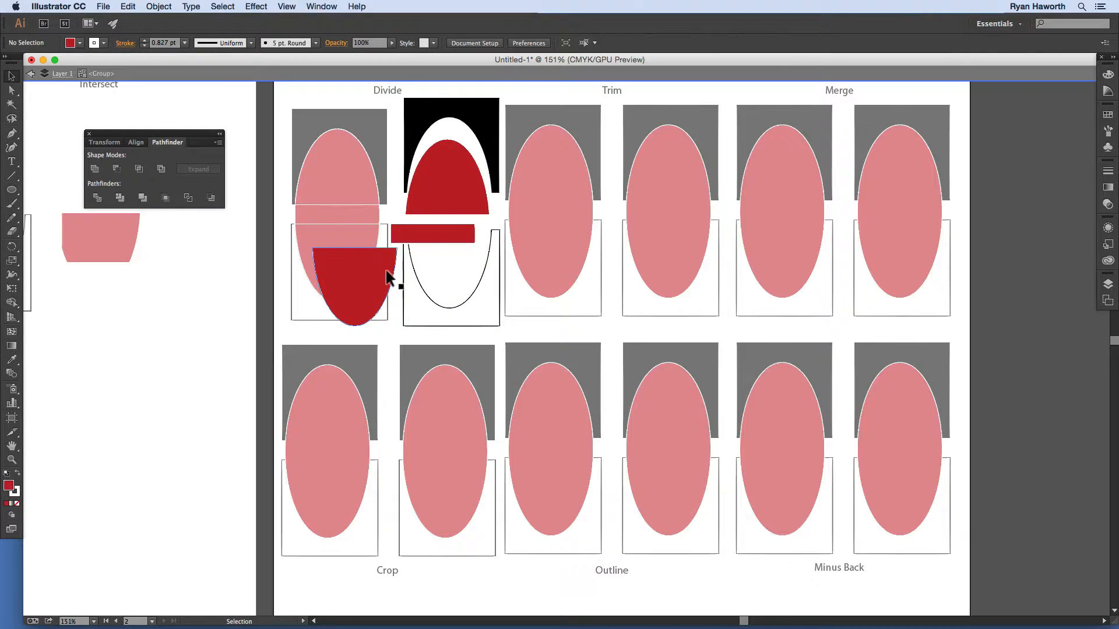
{"action": "left_click_drag", "start_coordinate": [391, 274], "coordinate": [464, 250]}
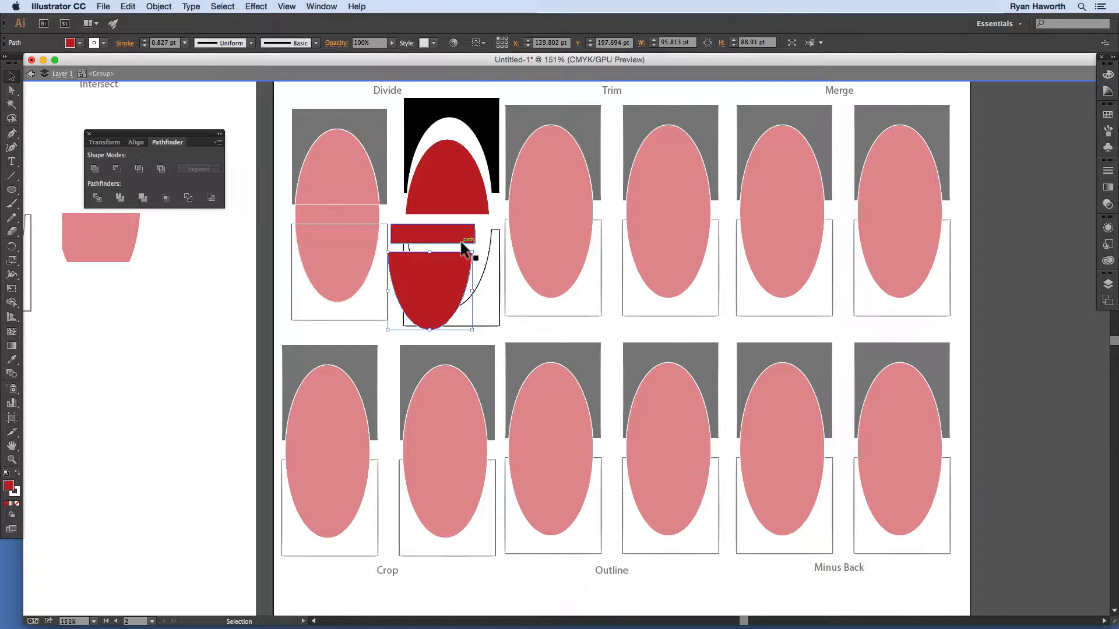
{"action": "double_click", "coordinate": [523, 92]}
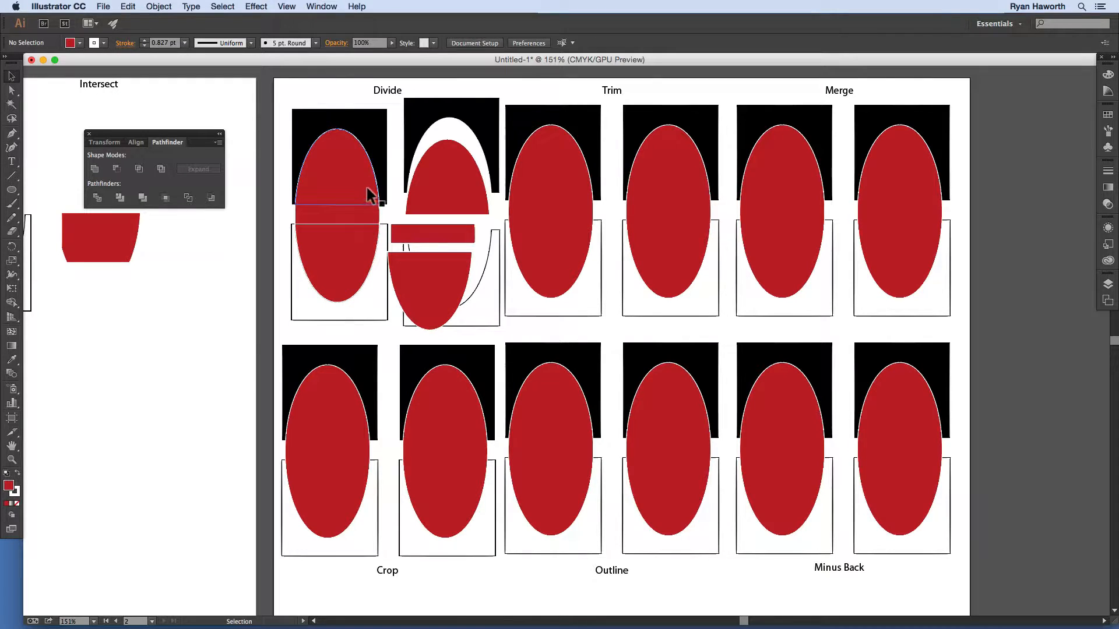
Step: Paste a diagonally rotated copy in front of each Trim example's red ellipse, about 61°
{"action": "left_click", "coordinate": [230, 296]}
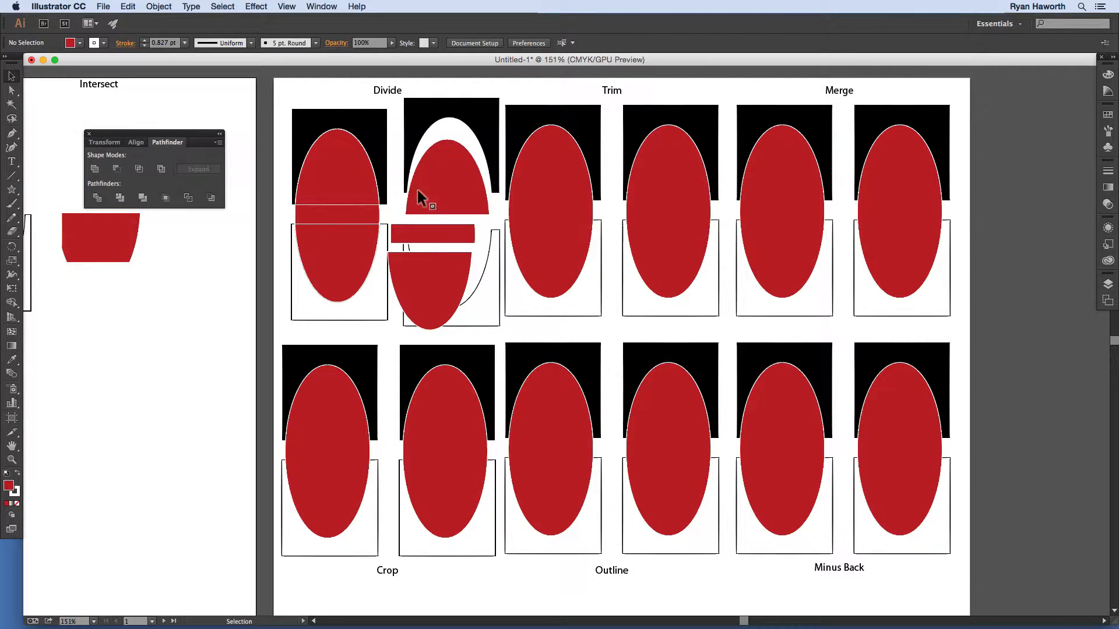
{"action": "left_click", "coordinate": [549, 195]}
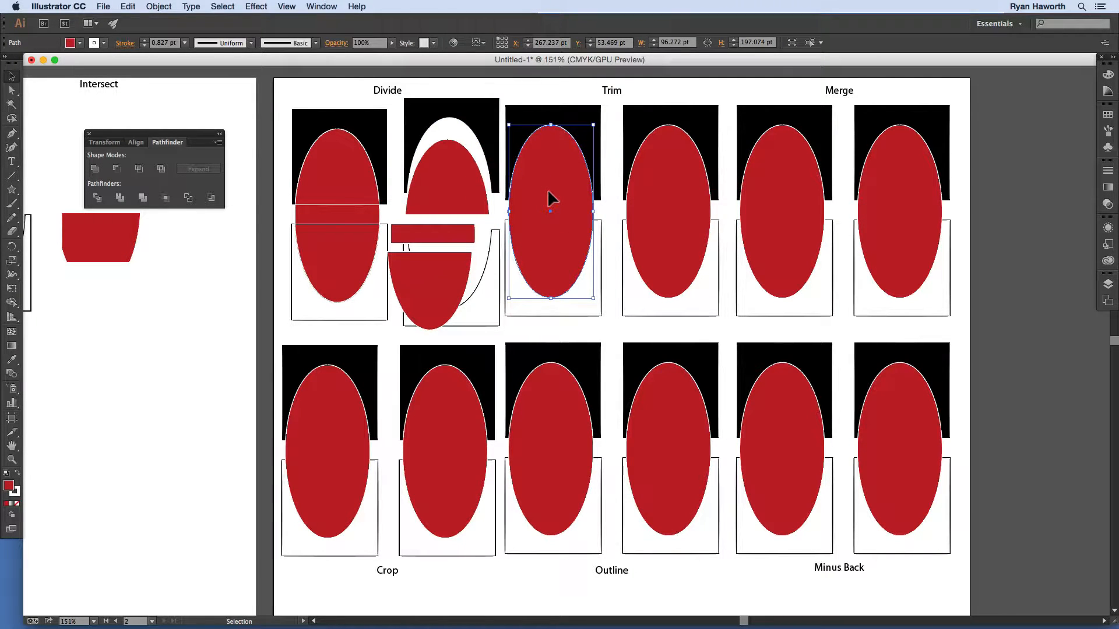
{"action": "key", "text": "super+c"}
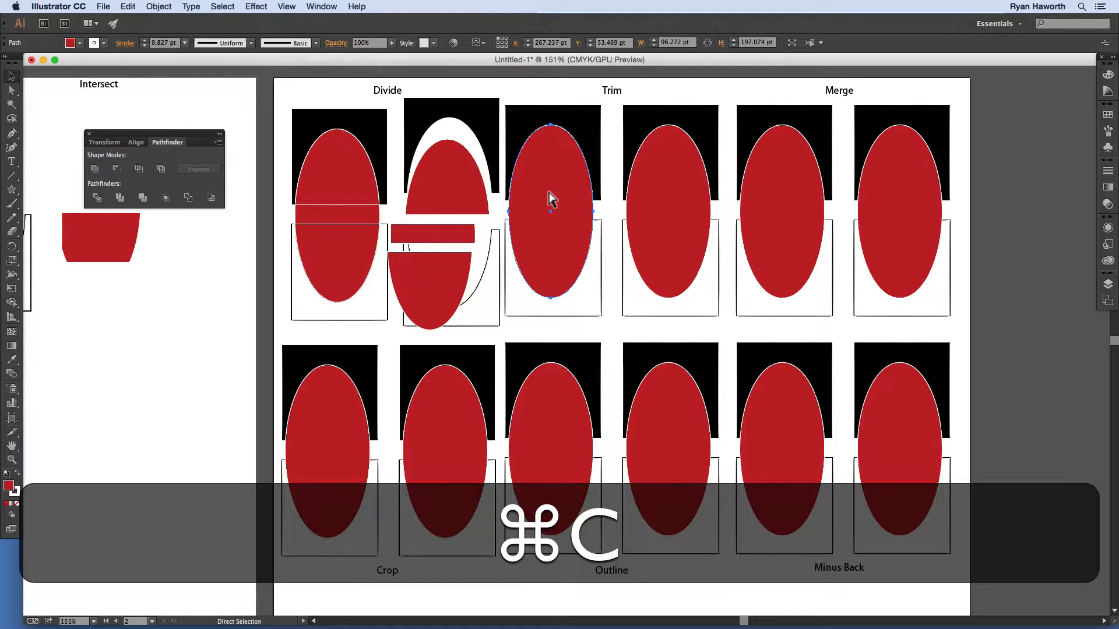
{"action": "key", "text": "super"}
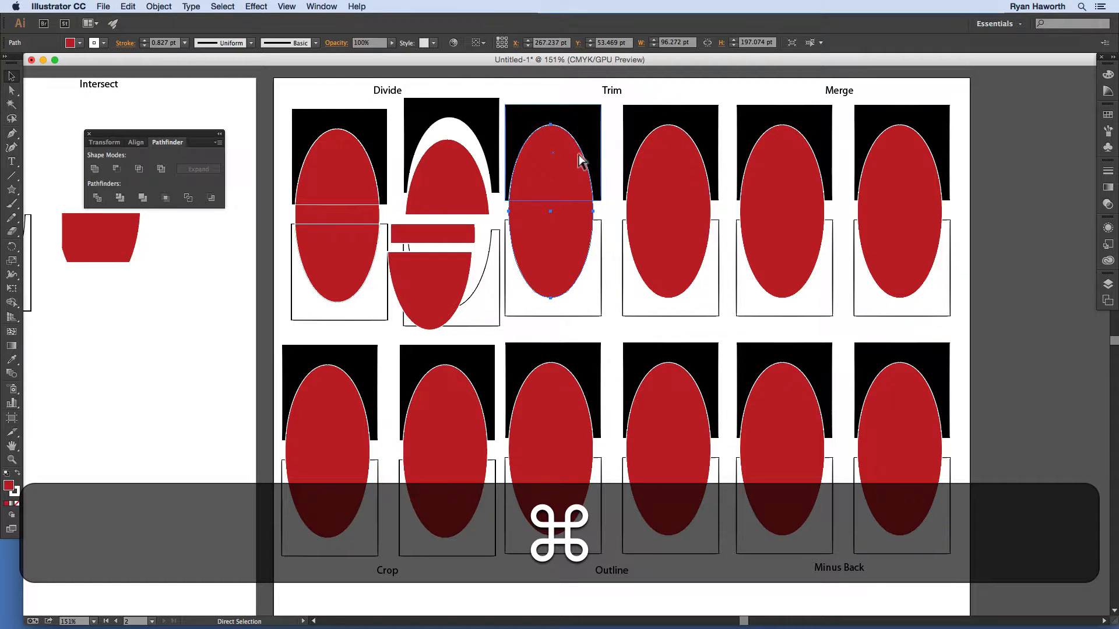
{"action": "key", "text": "super+f"}
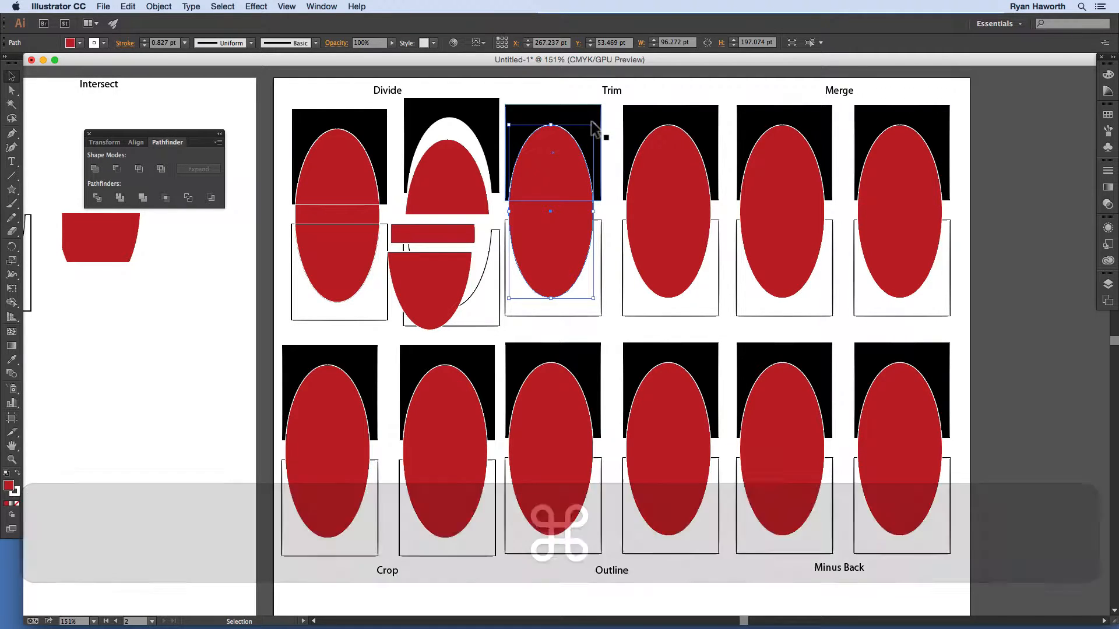
{"action": "left_click_drag", "start_coordinate": [597, 124], "coordinate": [622, 165]}
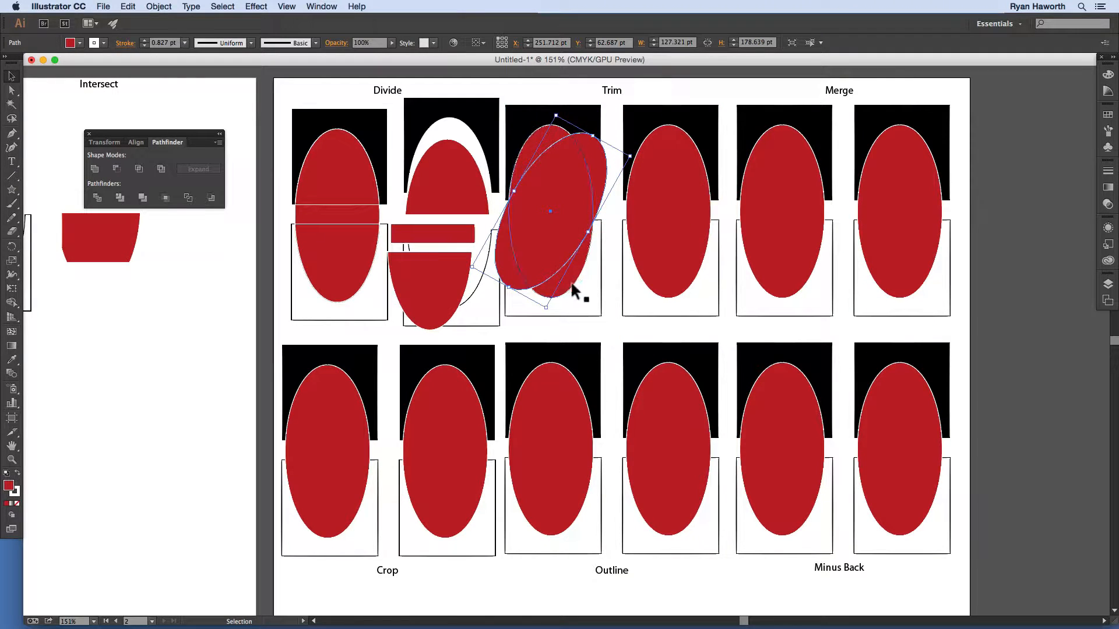
{"action": "left_click", "coordinate": [661, 211]}
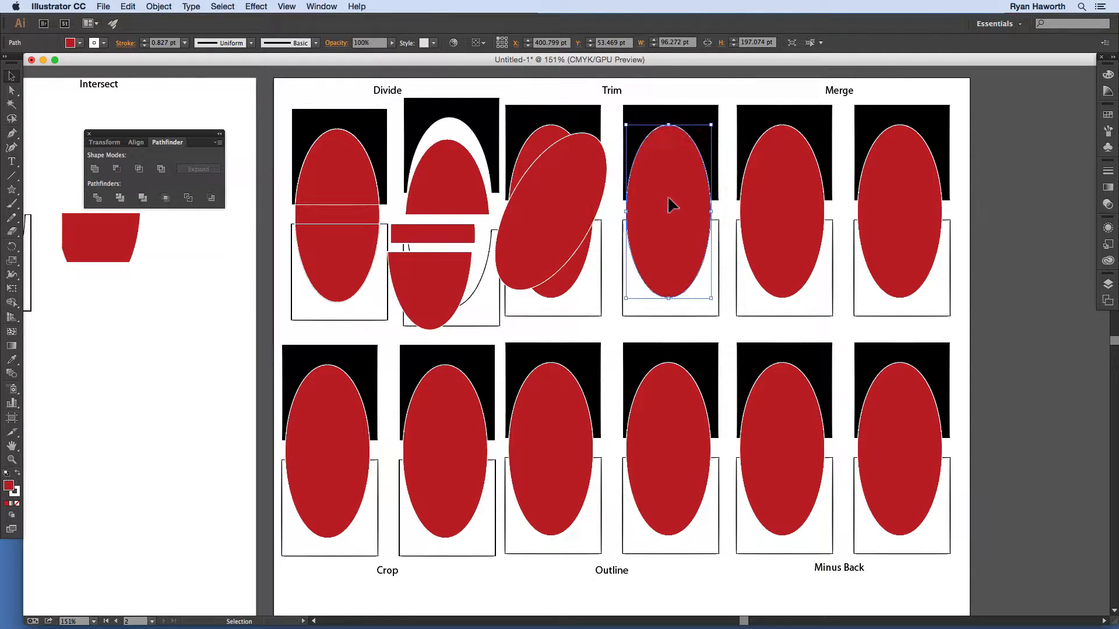
{"action": "key", "text": "super+c"}
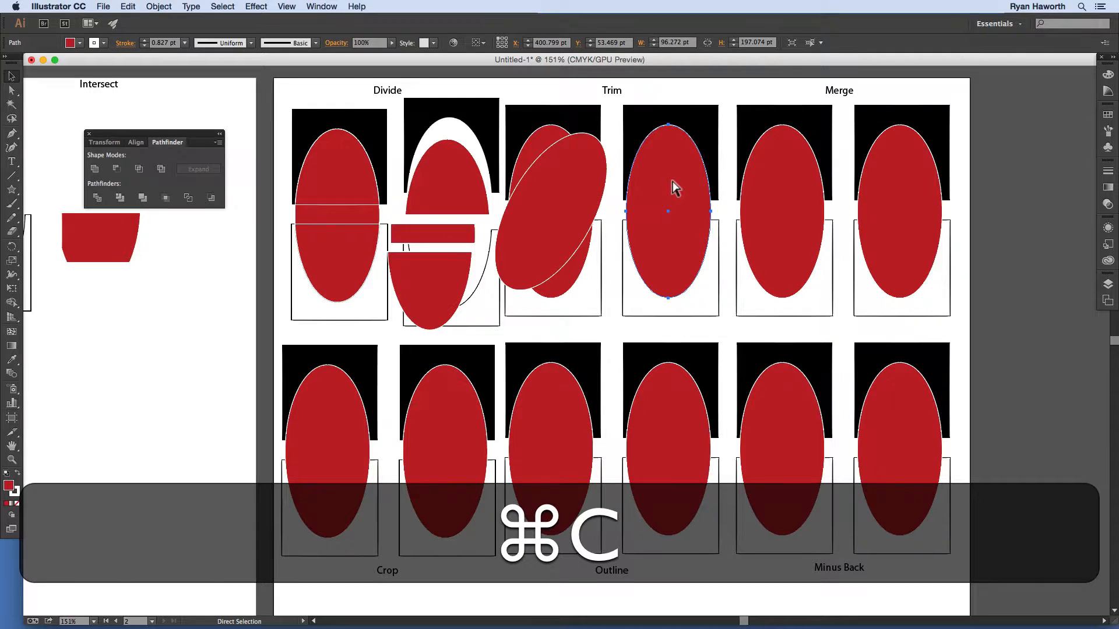
{"action": "key", "text": "super+f"}
{"action": "left_click_drag", "start_coordinate": [699, 121], "coordinate": [741, 153]}
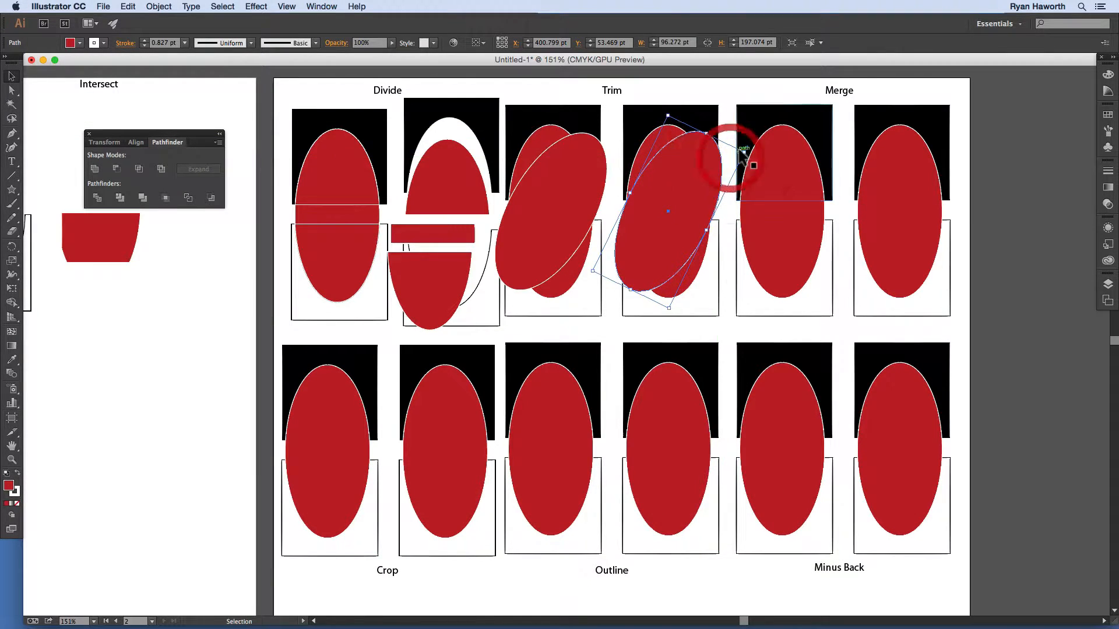
Step: Paste a diagonally rotated copy in front of each Merge example's red ellipse
{"action": "left_click", "coordinate": [806, 159]}
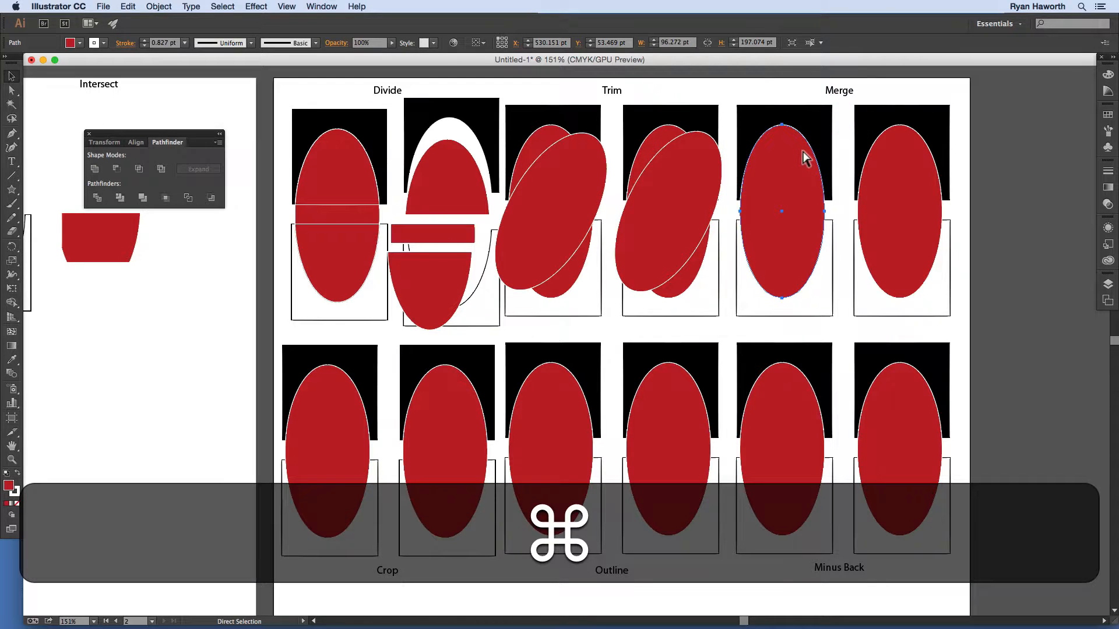
{"action": "key", "text": "super+c"}
{"action": "key", "text": "super+f"}
{"action": "key", "text": "v"}
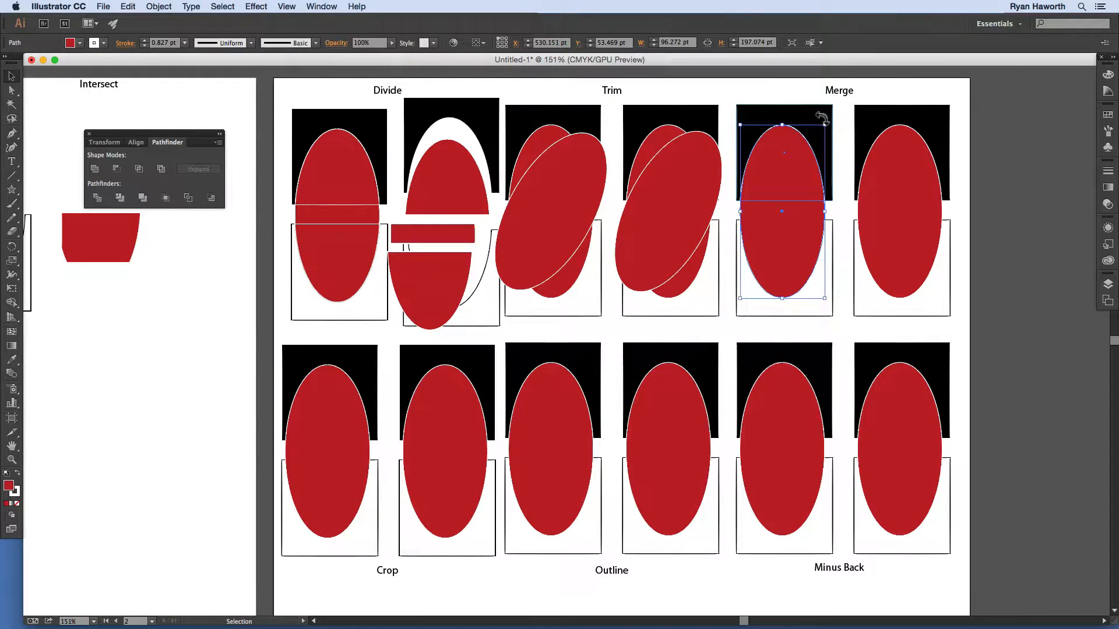
{"action": "left_click_drag", "start_coordinate": [822, 119], "coordinate": [847, 155]}
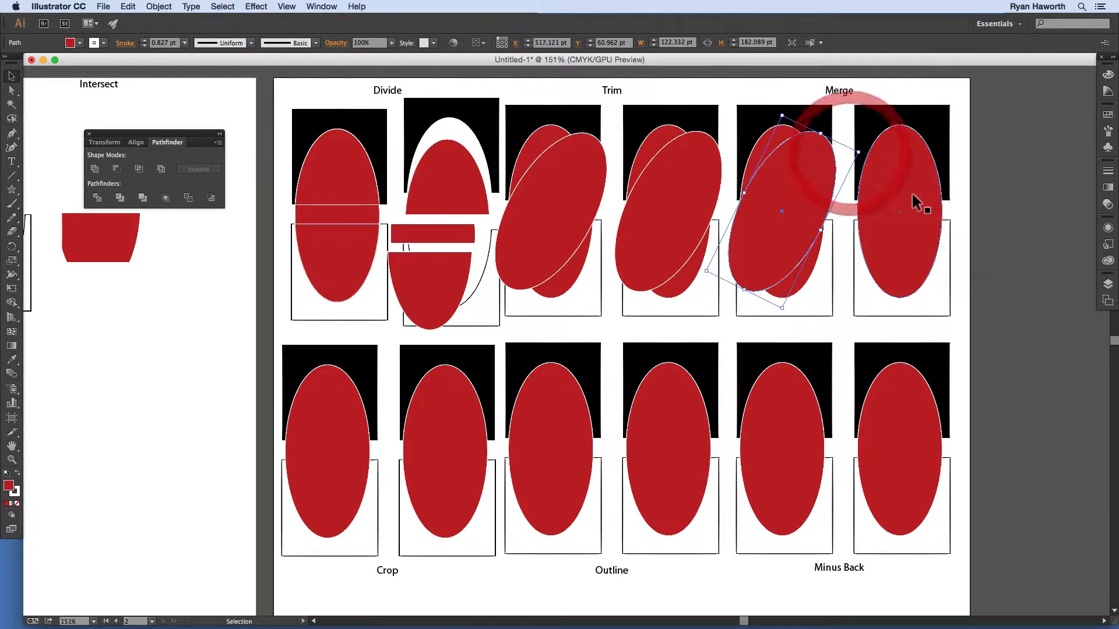
{"action": "left_click", "coordinate": [911, 196]}
{"action": "key", "text": "super+c"}
{"action": "key", "text": "super+f"}
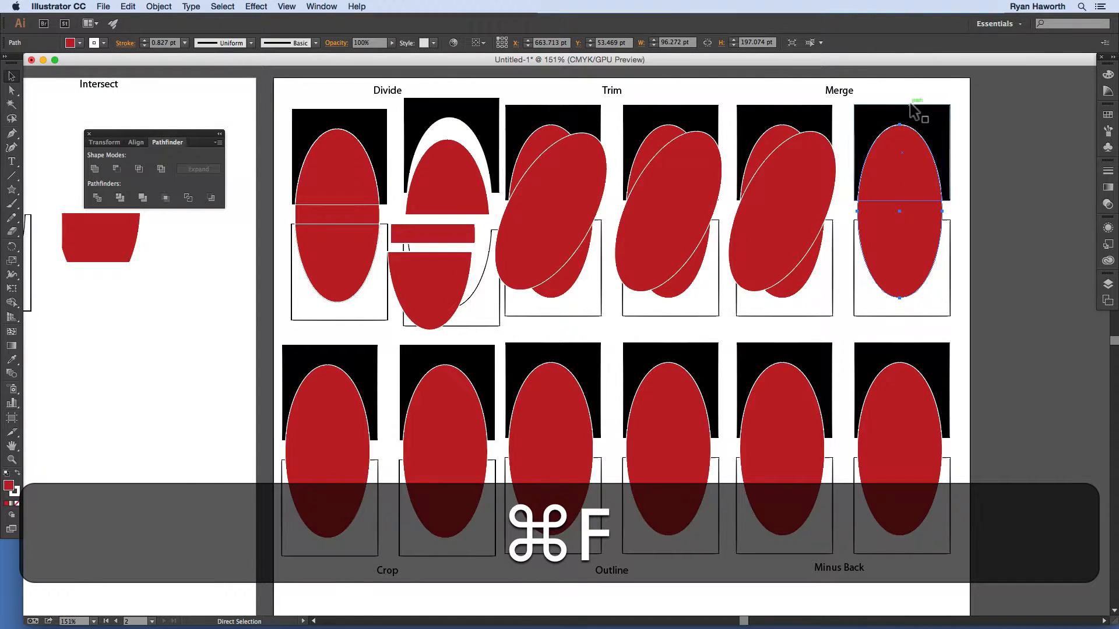
{"action": "left_click_drag", "start_coordinate": [946, 123], "coordinate": [984, 120]}
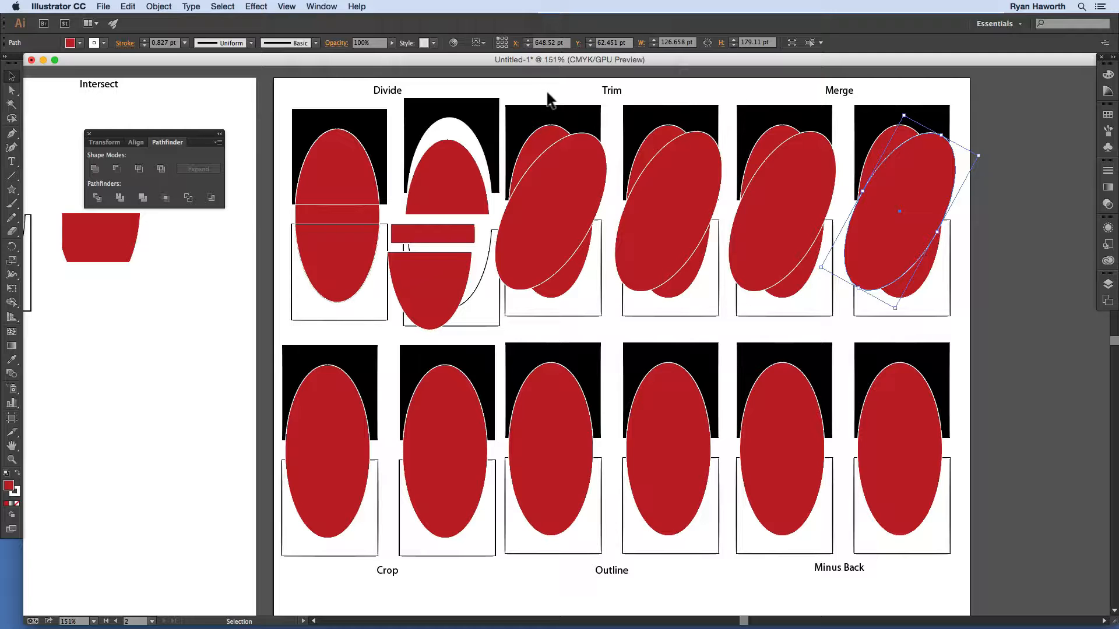
Step: Apply Trim to both Trim examples so their hidden overlapping parts are cut away, then deselect
{"action": "left_click_drag", "start_coordinate": [547, 93], "coordinate": [572, 331]}
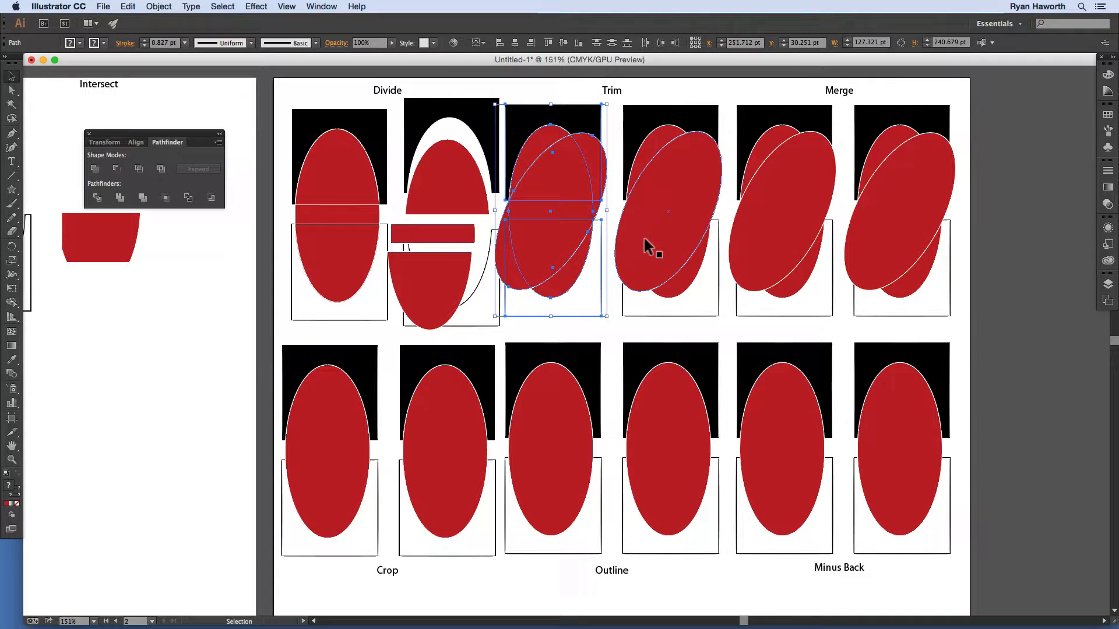
{"action": "left_click", "coordinate": [120, 198]}
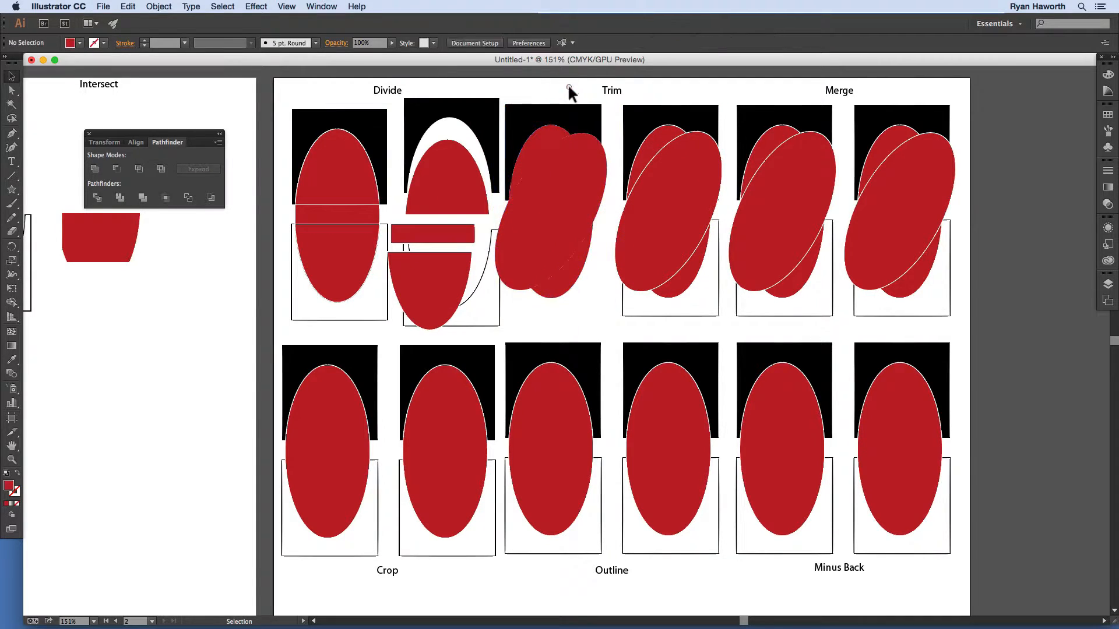
{"action": "left_click", "coordinate": [558, 213]}
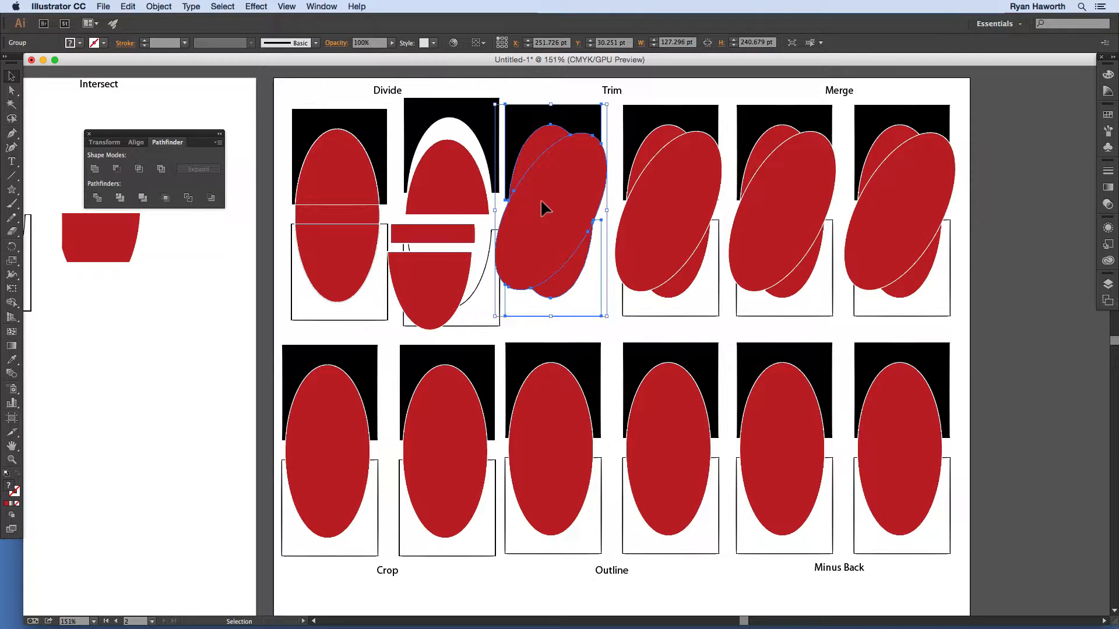
{"action": "left_click", "coordinate": [680, 312]}
{"action": "left_click", "coordinate": [120, 198]}
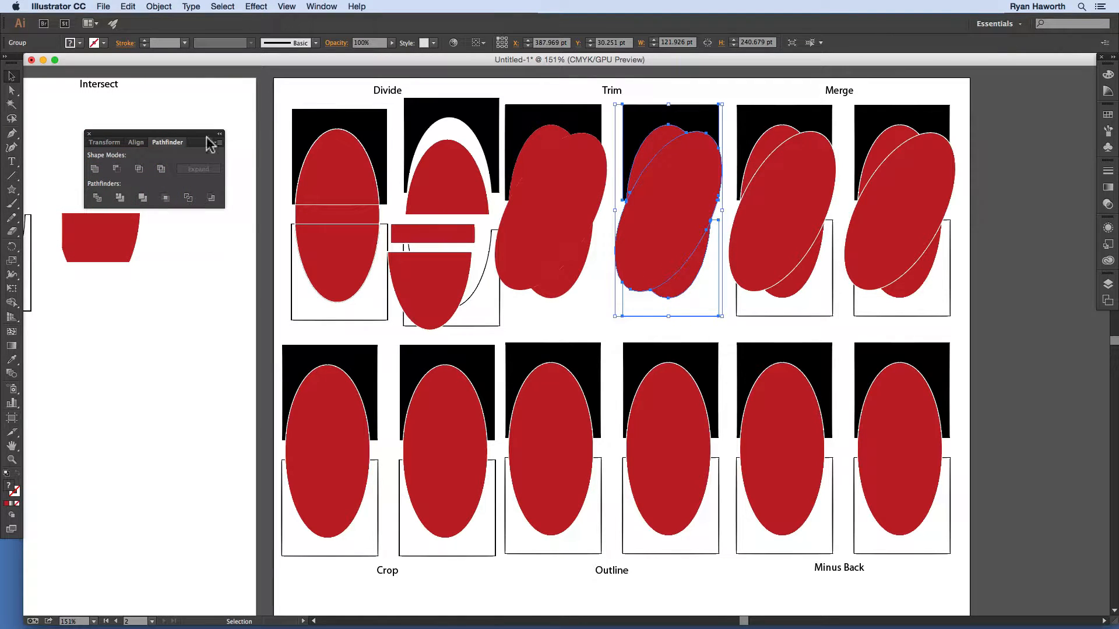
{"action": "left_click", "coordinate": [670, 96]}
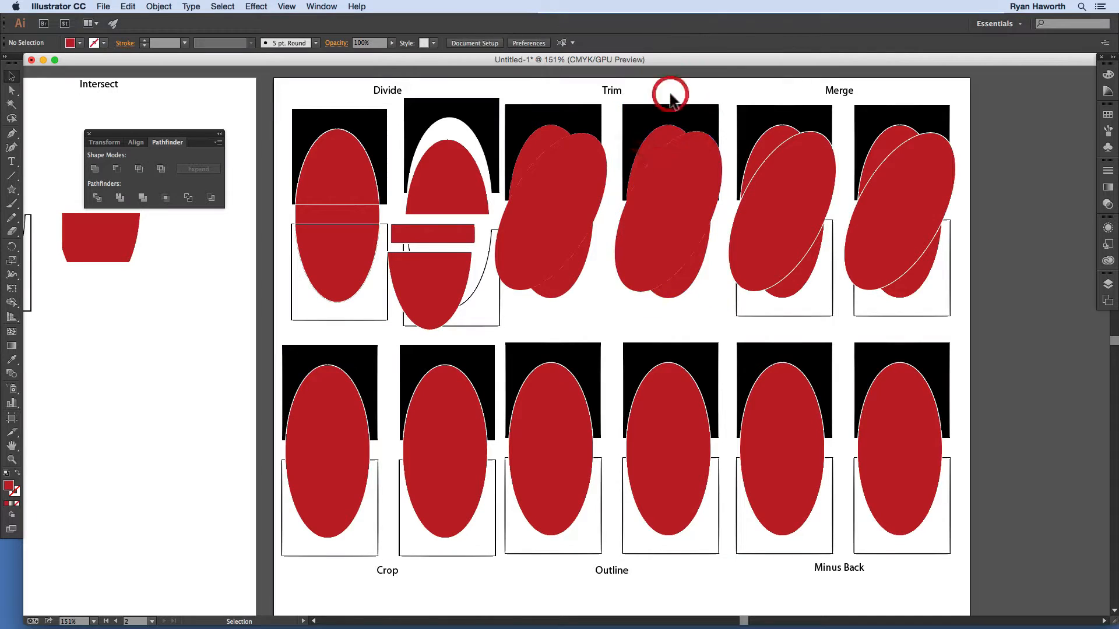
Step: Inside the second trimmed group, drag the red ellipse aside and shift the crescent pieces
{"action": "double_click", "coordinate": [681, 192]}
{"action": "left_click", "coordinate": [680, 192]}
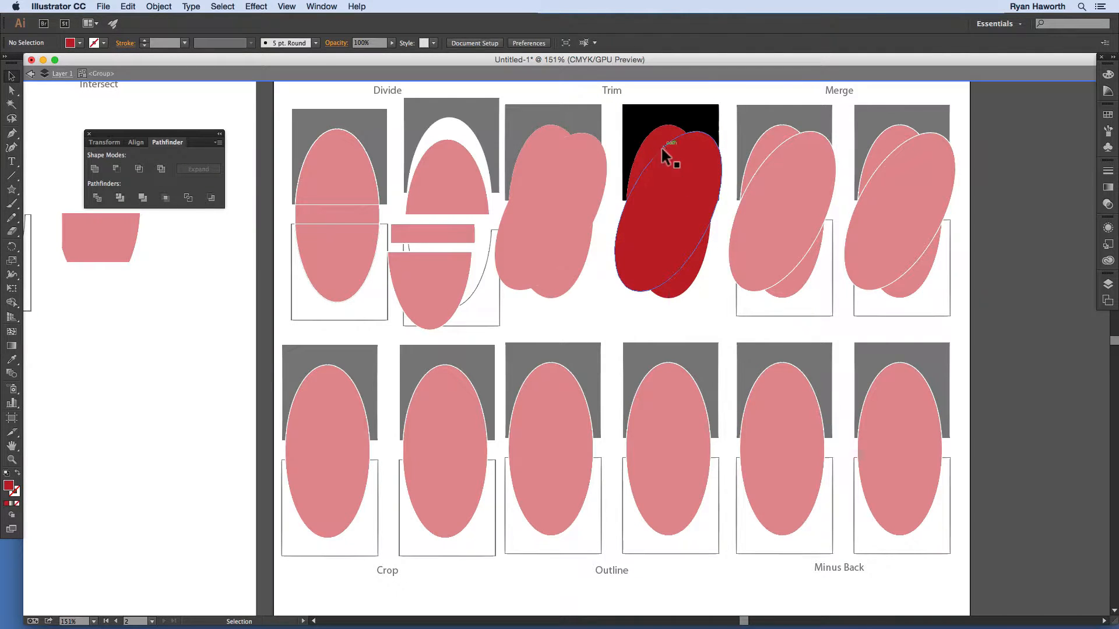
{"action": "left_click", "coordinate": [667, 190]}
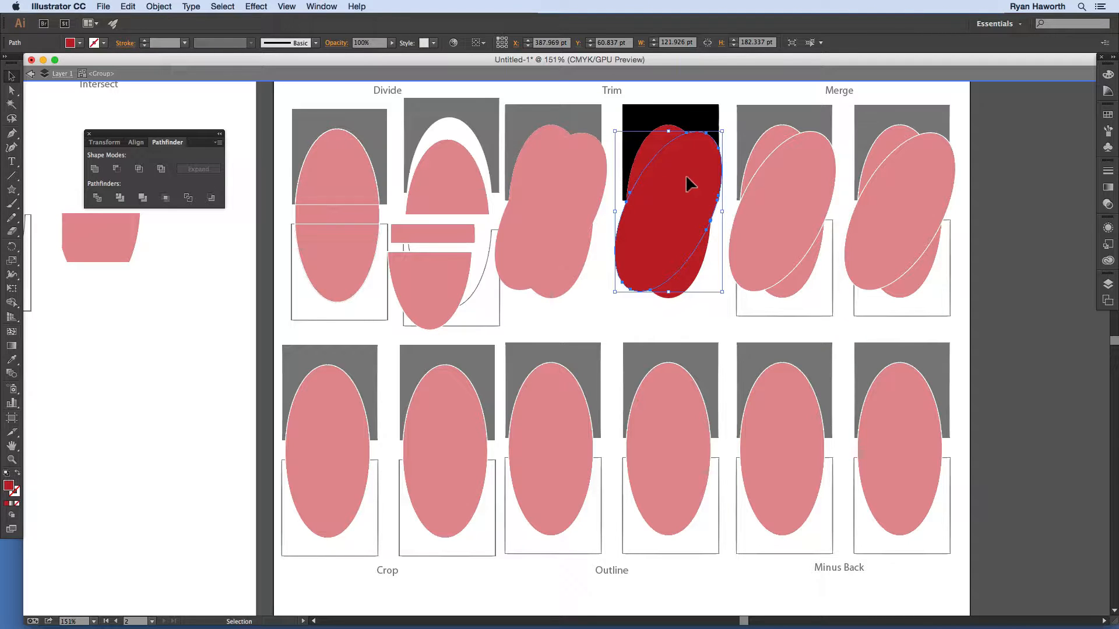
{"action": "left_click_drag", "start_coordinate": [688, 185], "coordinate": [570, 207]}
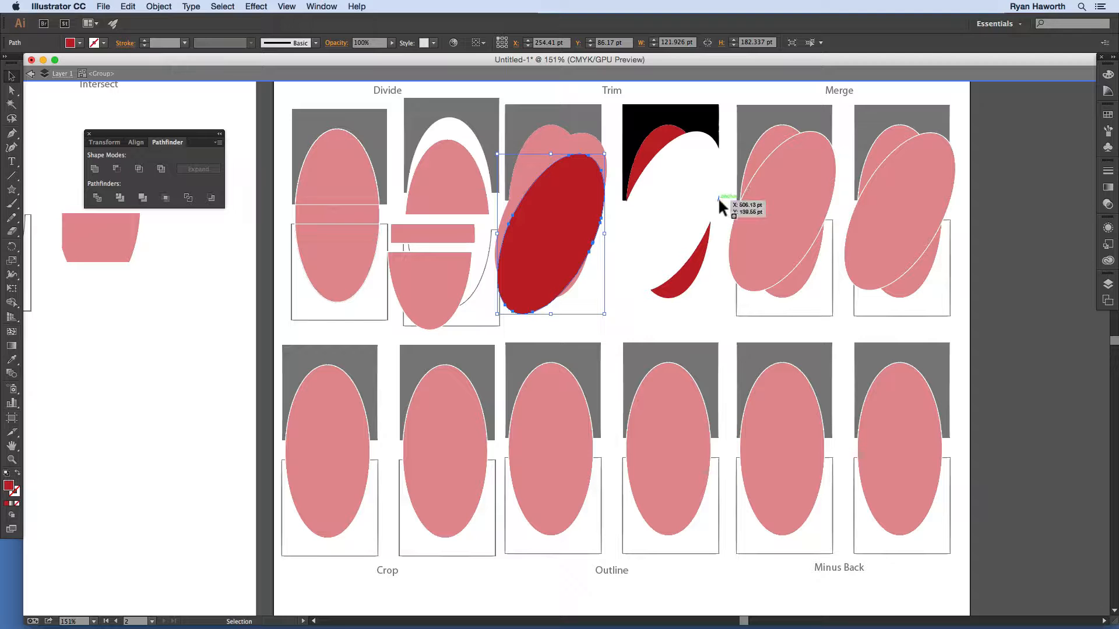
{"action": "left_click_drag", "start_coordinate": [603, 183], "coordinate": [572, 278]}
{"action": "left_click_drag", "start_coordinate": [645, 150], "coordinate": [665, 172]}
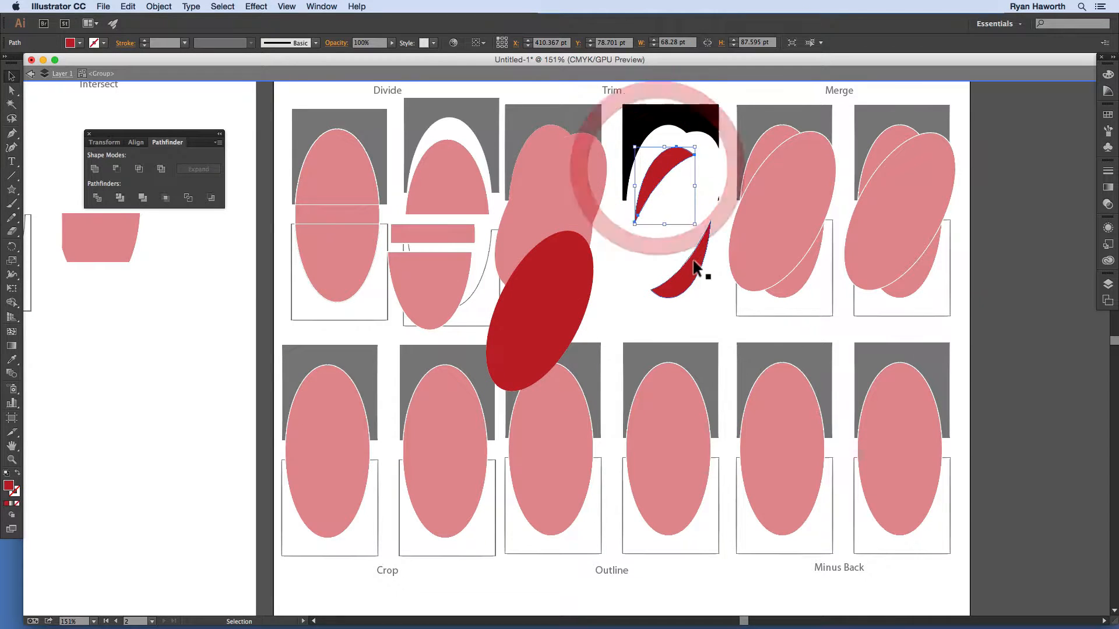
{"action": "left_click_drag", "start_coordinate": [696, 268], "coordinate": [691, 252]}
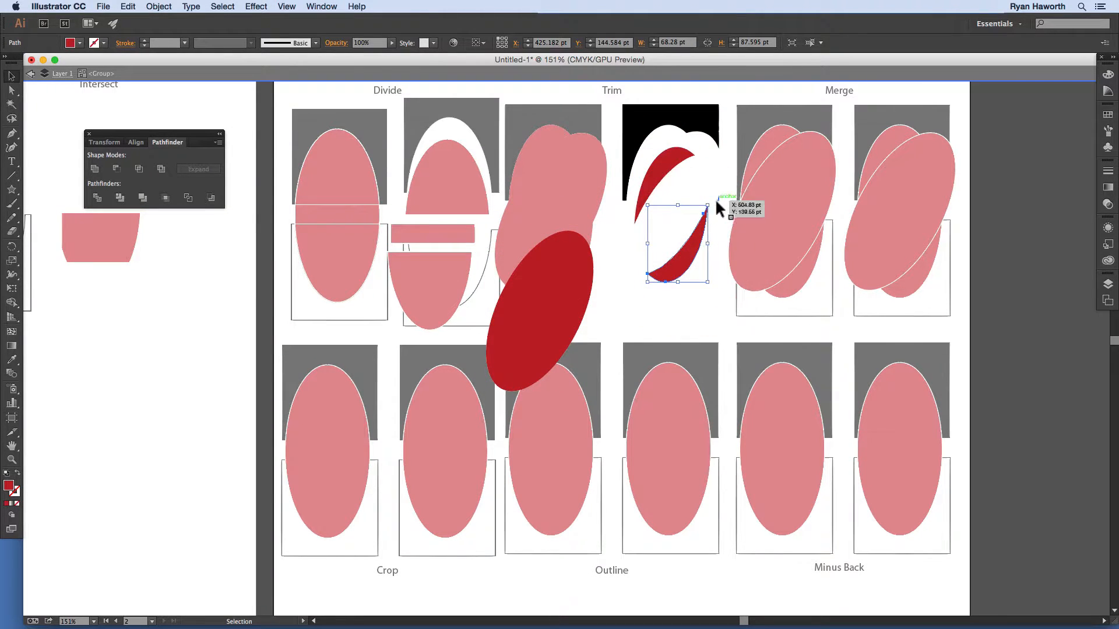
Step: Check the leftover fragment and square piece, move the red ellipse back, and exit the group
{"action": "left_click", "coordinate": [718, 198]}
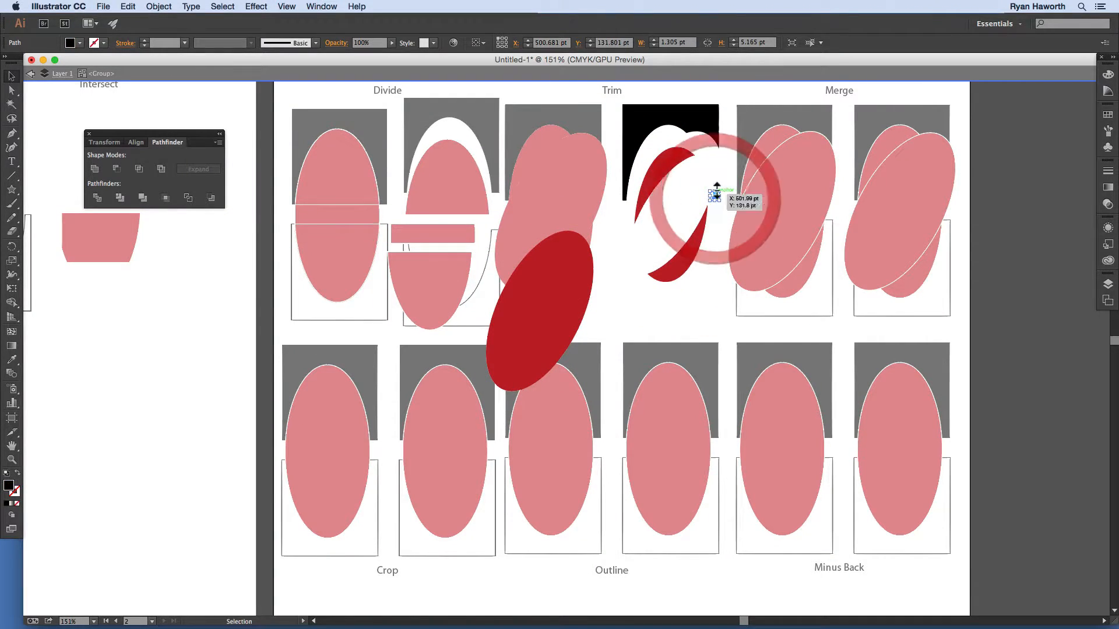
{"action": "left_click", "coordinate": [681, 115]}
{"action": "left_click_drag", "start_coordinate": [576, 298], "coordinate": [682, 209]}
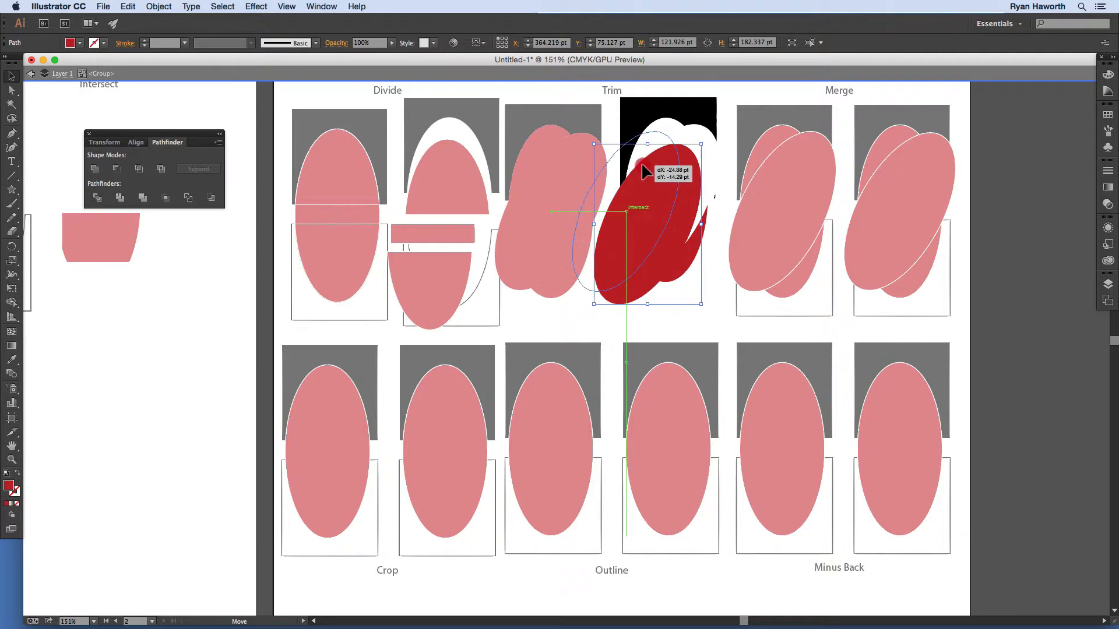
{"action": "double_click", "coordinate": [787, 96]}
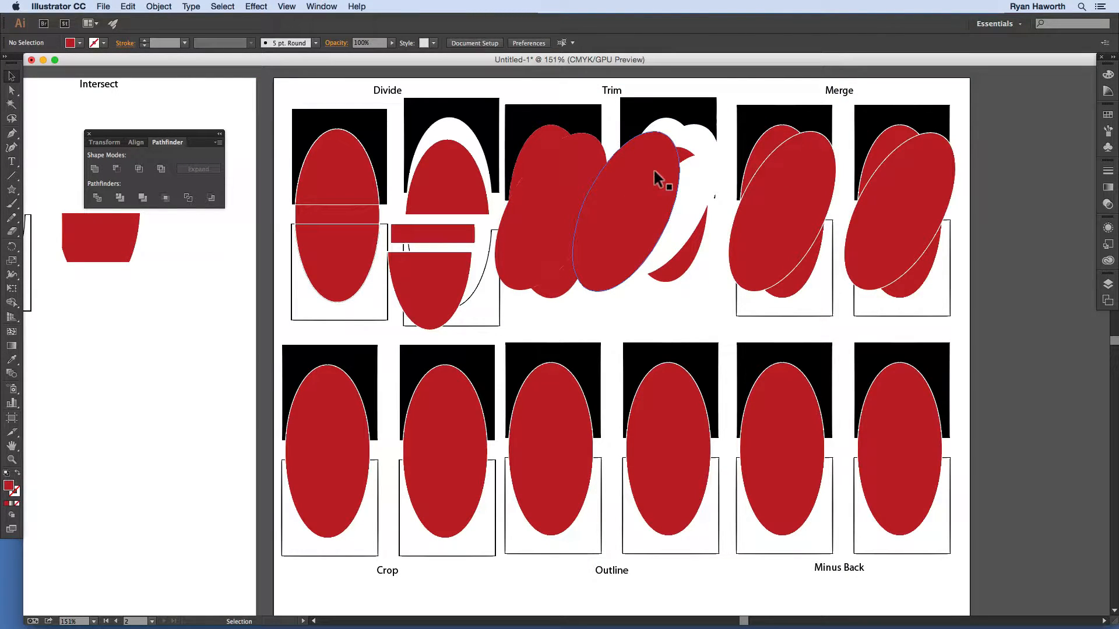
Step: Merge the left Merge example's overlapping ellipses into one red shape
{"action": "left_click", "coordinate": [788, 101]}
{"action": "left_click_drag", "start_coordinate": [787, 102], "coordinate": [794, 329]}
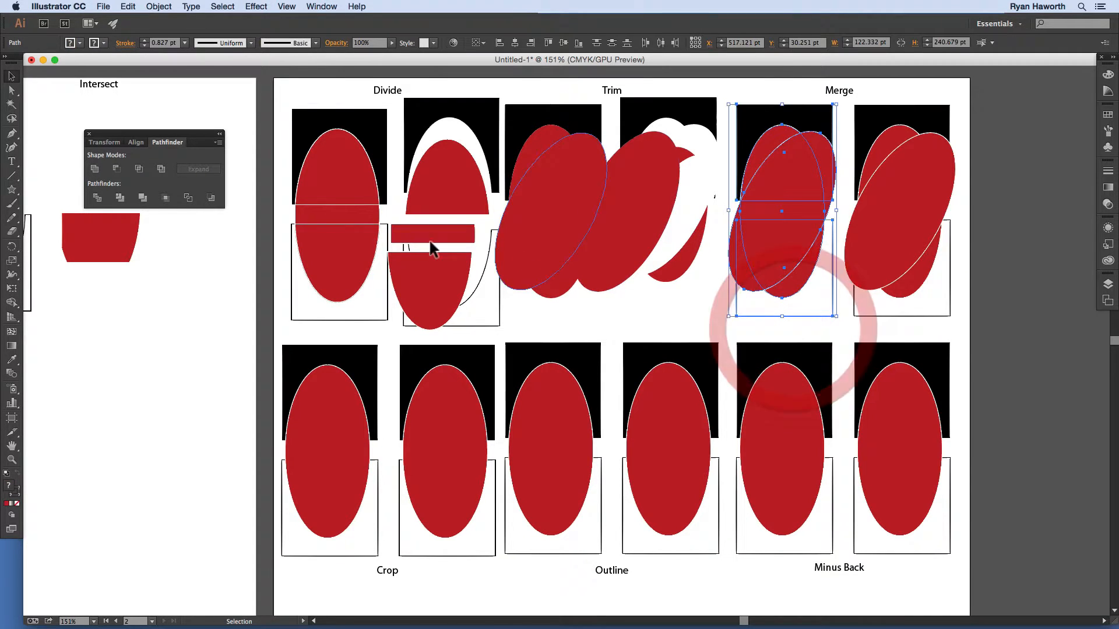
{"action": "left_click", "coordinate": [142, 199]}
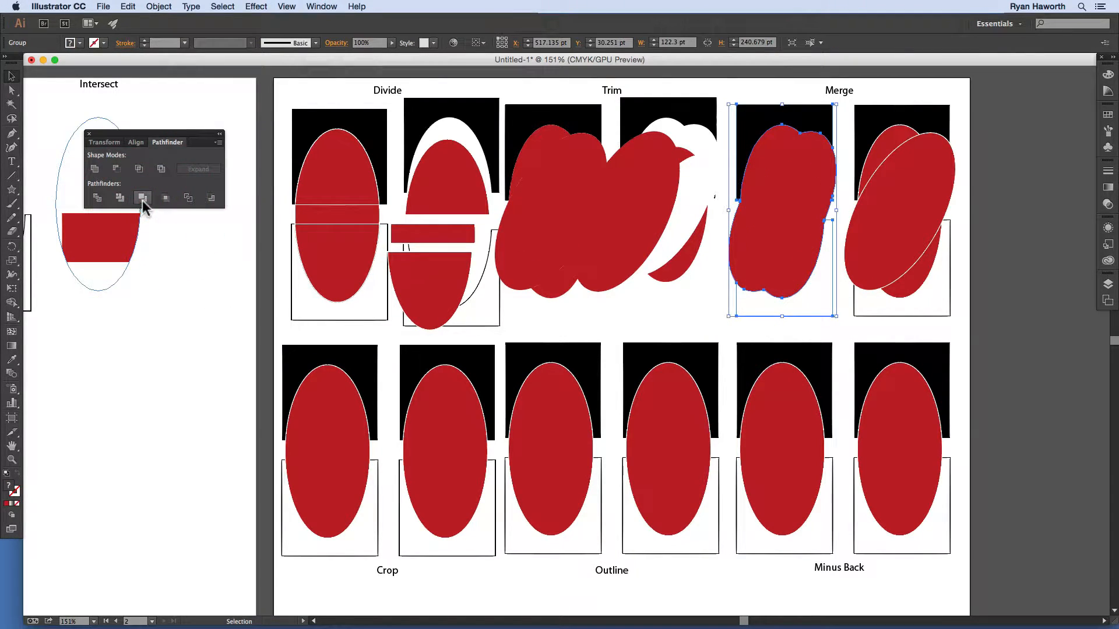
Step: Merge the right Merge example's ellipses into one shape and begin lifting the right Trim example away
{"action": "left_click_drag", "start_coordinate": [889, 91], "coordinate": [898, 331]}
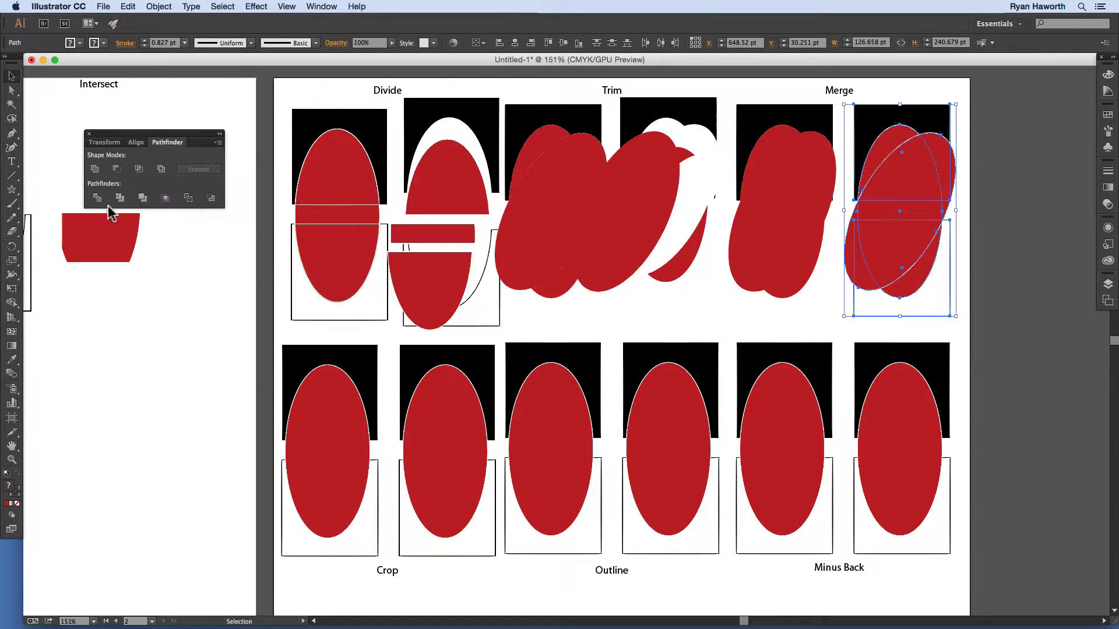
{"action": "left_click", "coordinate": [140, 198]}
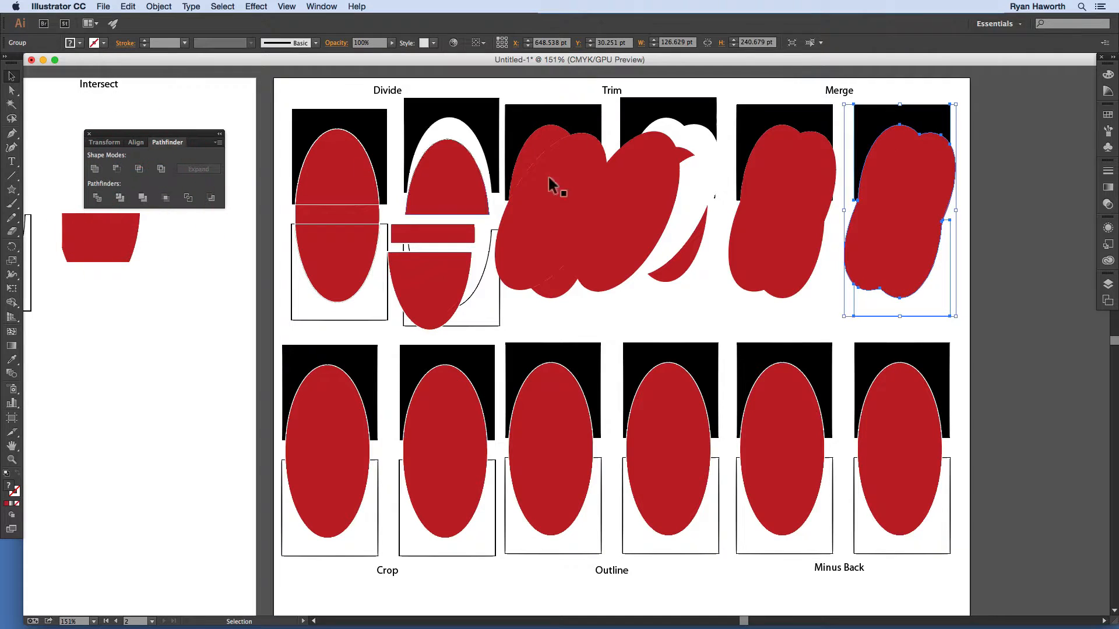
{"action": "left_click", "coordinate": [979, 166]}
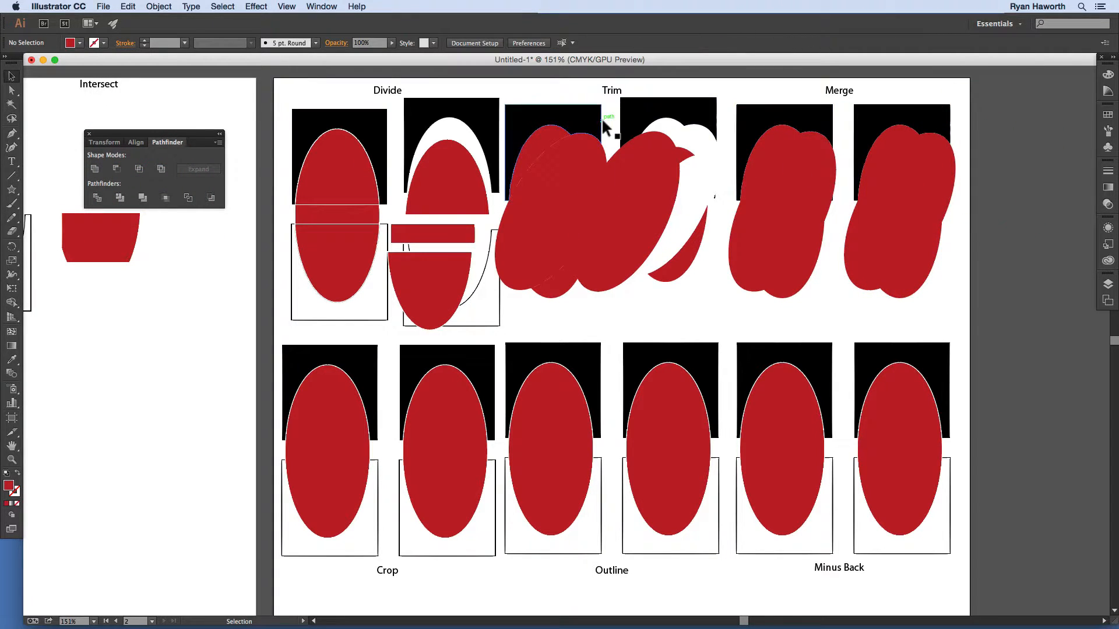
{"action": "left_click_drag", "start_coordinate": [674, 175], "coordinate": [709, 30]}
Step: Park the right Trim group above the artboard, reframe the full grid, and select the left Merge shape
{"action": "left_click_drag", "start_coordinate": [669, 124], "coordinate": [644, 113]}
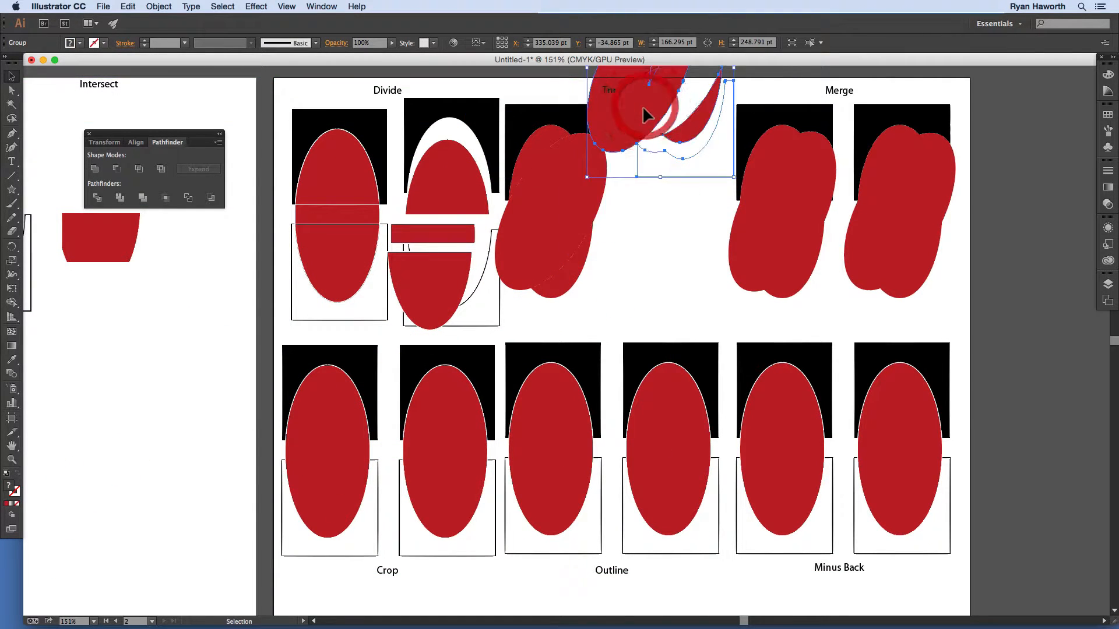
{"action": "mouse_move", "coordinate": [657, 166]}
{"action": "left_mouse_down"}
{"action": "mouse_move", "coordinate": [652, 68]}
{"action": "mouse_move", "coordinate": [663, 175]}
{"action": "left_mouse_up"}
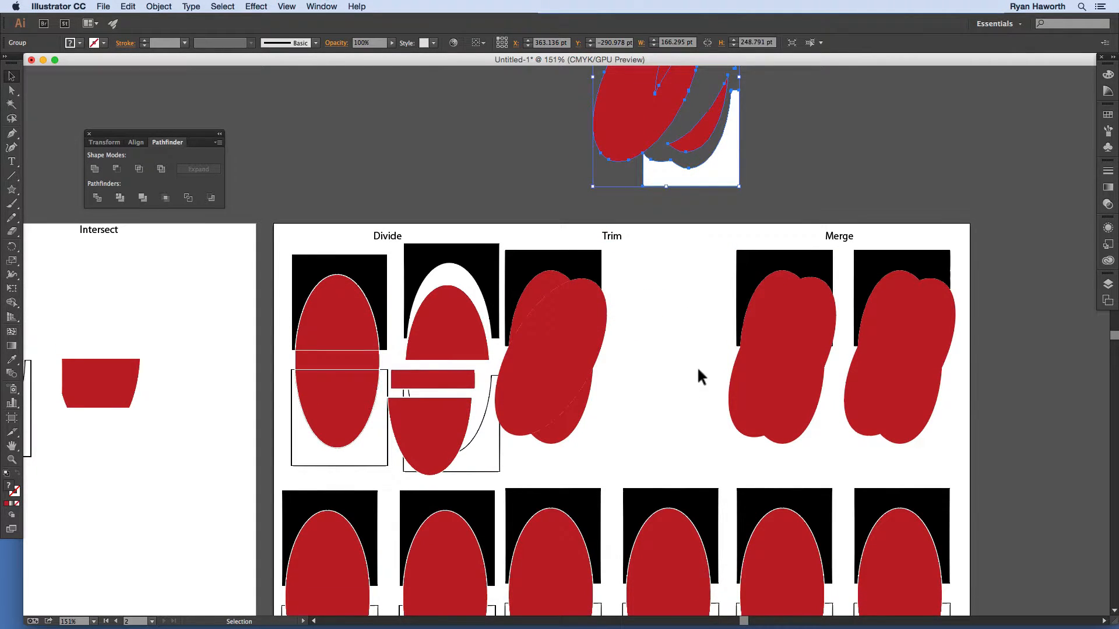
{"action": "left_click_drag", "start_coordinate": [696, 365], "coordinate": [499, 219]}
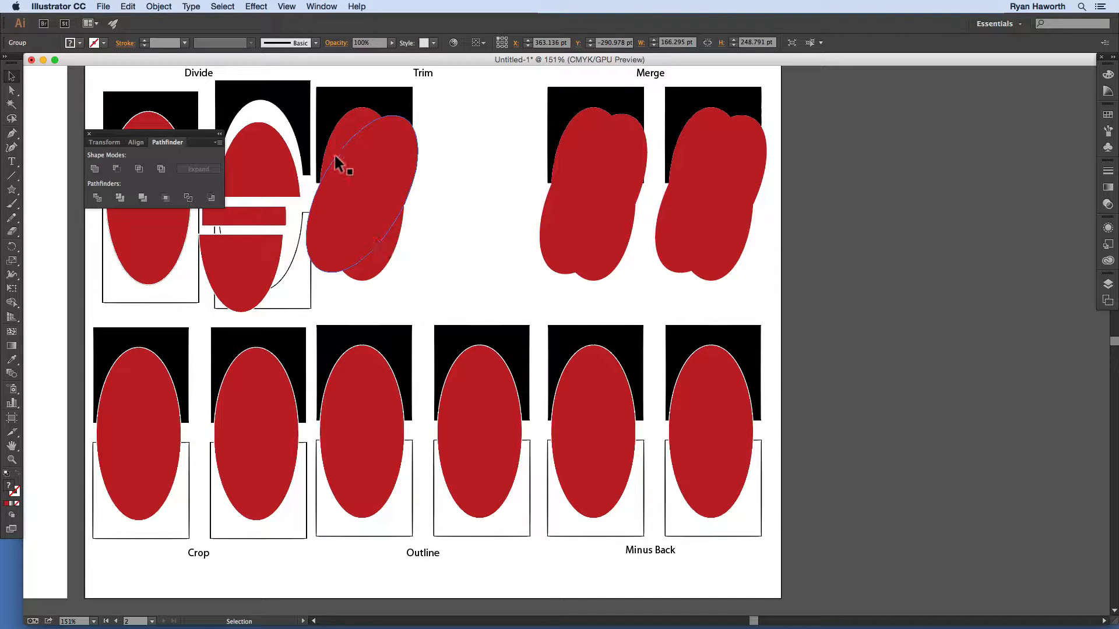
{"action": "left_click", "coordinate": [593, 163]}
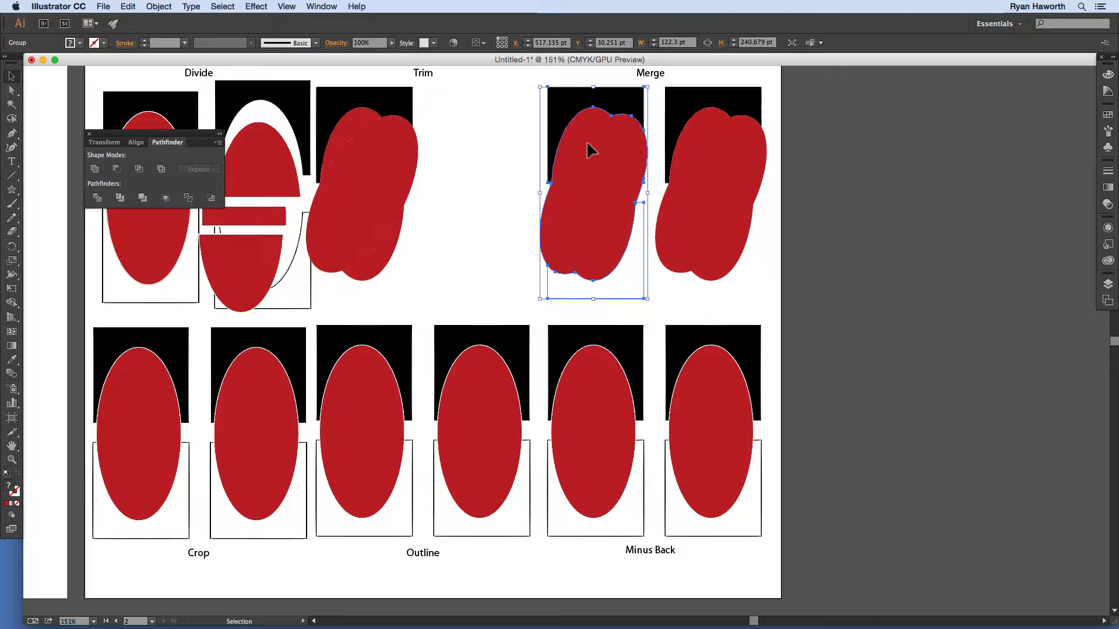
Step: Pull the red merged piece of the right Merge example out to the right, exposing the white piece
{"action": "double_click", "coordinate": [696, 173]}
{"action": "left_click_drag", "start_coordinate": [705, 174], "coordinate": [858, 202]}
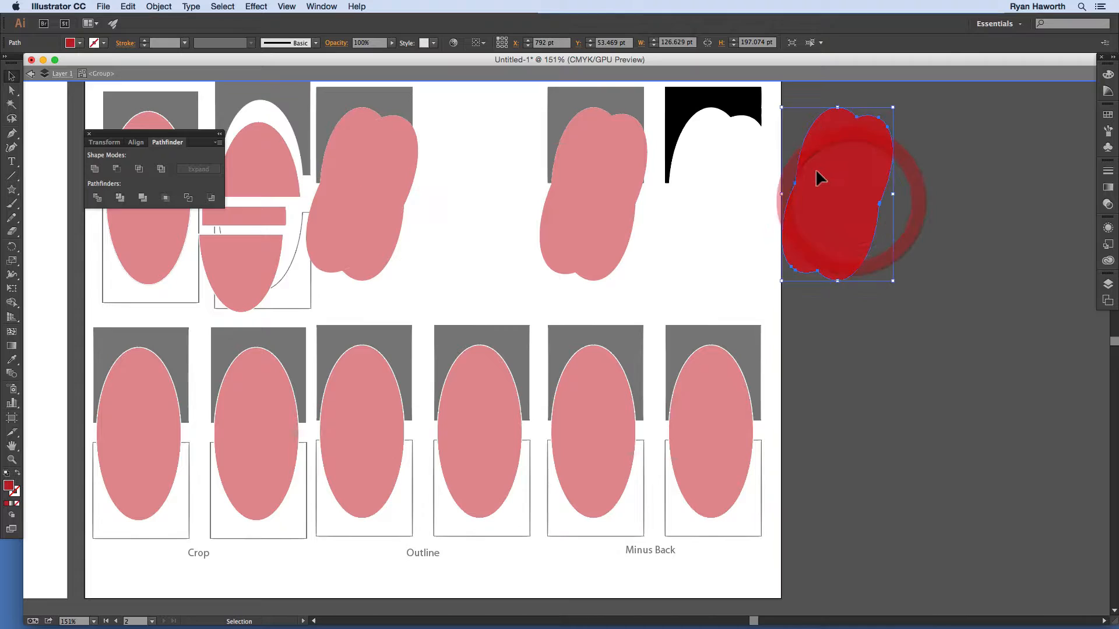
{"action": "double_click", "coordinate": [750, 176]}
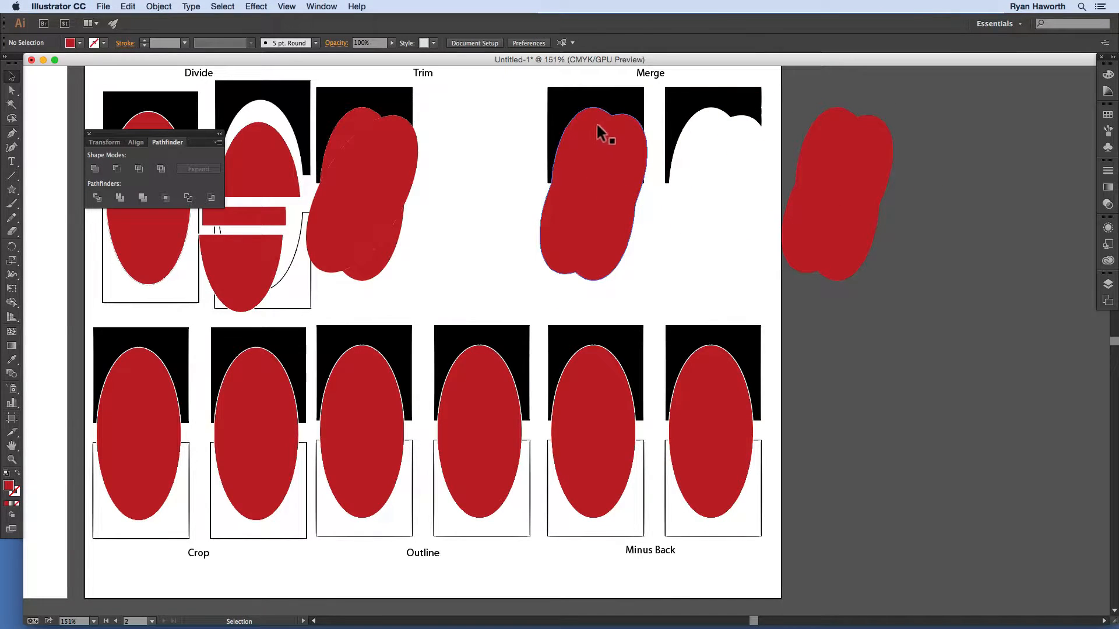
{"action": "left_click", "coordinate": [732, 103]}
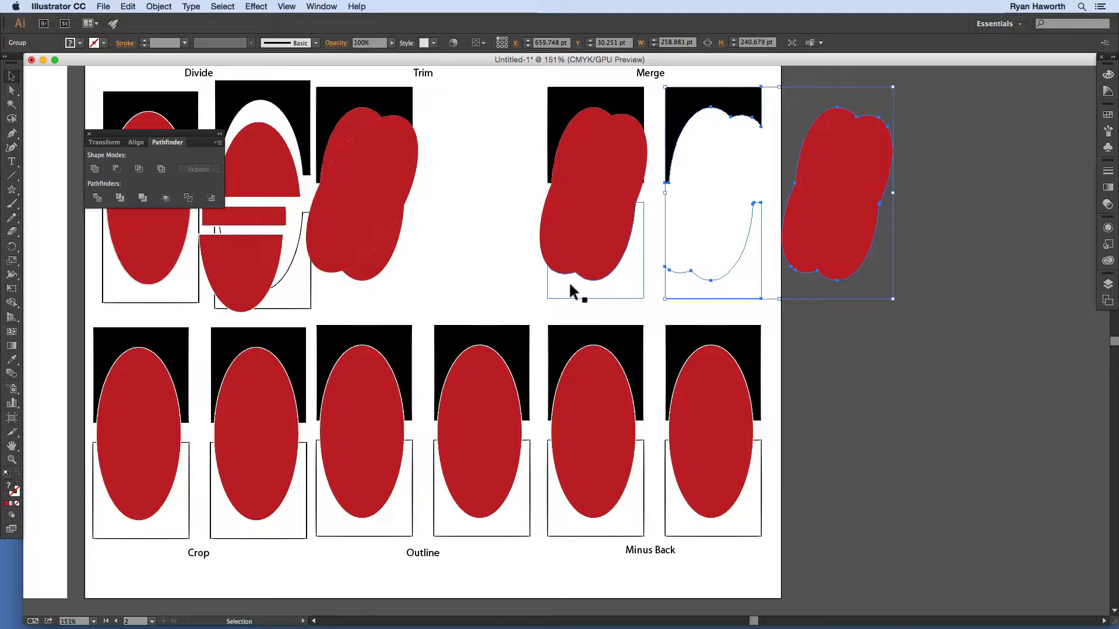
Step: Move the red merged piece back over its Merge example and pan up to the parked artwork
{"action": "double_click", "coordinate": [821, 178]}
{"action": "left_click_drag", "start_coordinate": [823, 173], "coordinate": [713, 175]}
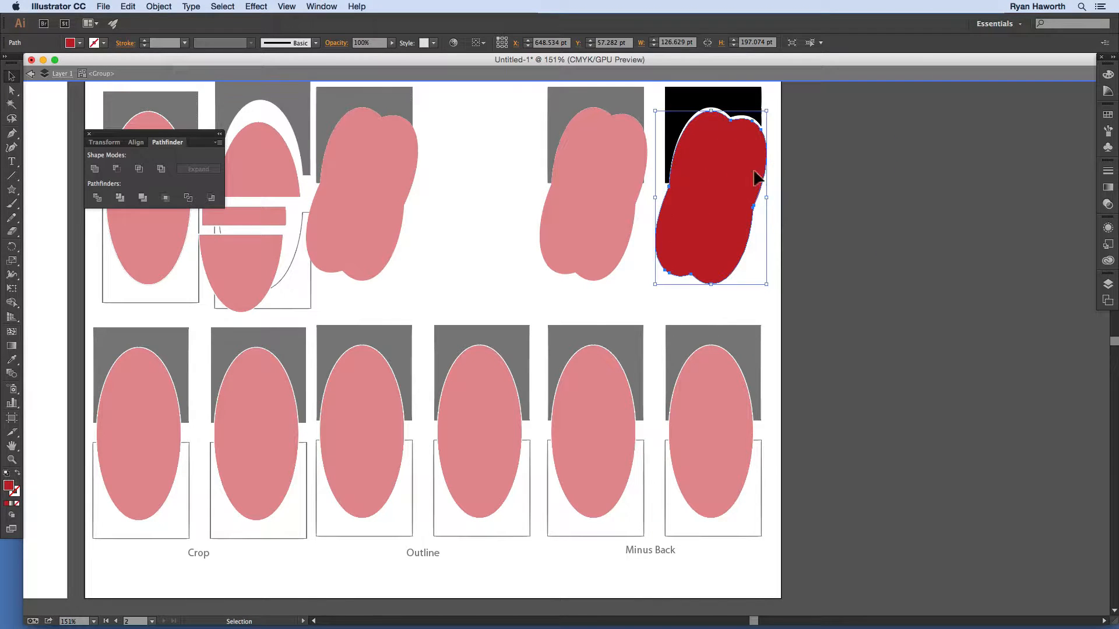
{"action": "double_click", "coordinate": [810, 147]}
{"action": "key", "text": "space"}
{"action": "left_click_drag", "start_coordinate": [580, 108], "coordinate": [555, 408]}
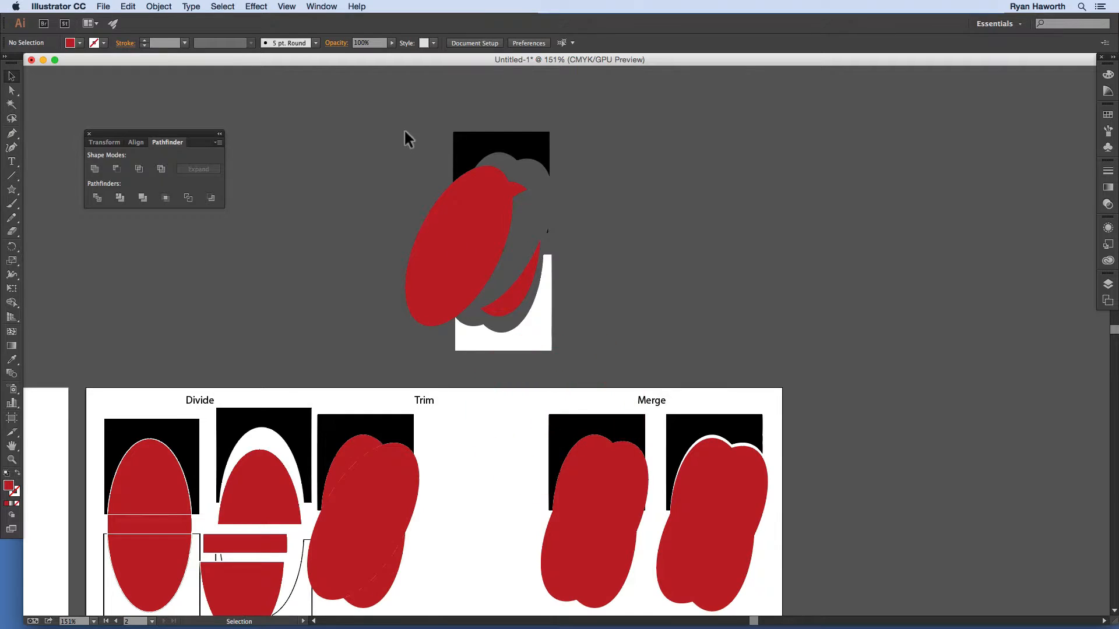
Step: Bring the parked Trim group back down into its slot on the artboard
{"action": "left_click_drag", "start_coordinate": [482, 260], "coordinate": [477, 492]}
{"action": "key", "text": "space"}
{"action": "left_click_drag", "start_coordinate": [558, 398], "coordinate": [577, 107]}
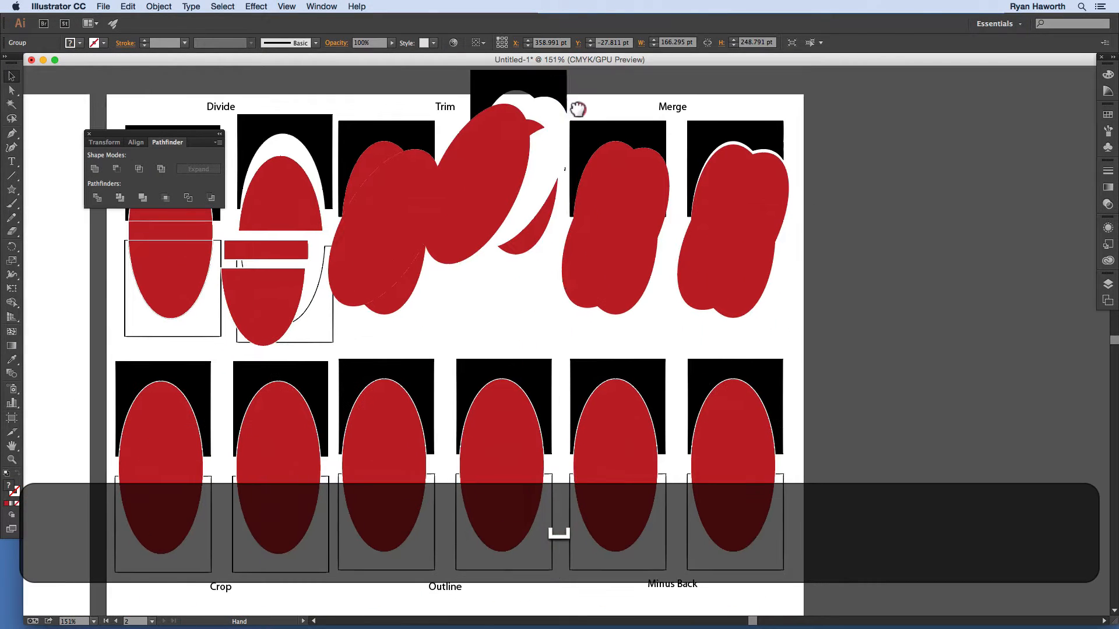
{"action": "left_click_drag", "start_coordinate": [510, 183], "coordinate": [499, 214]}
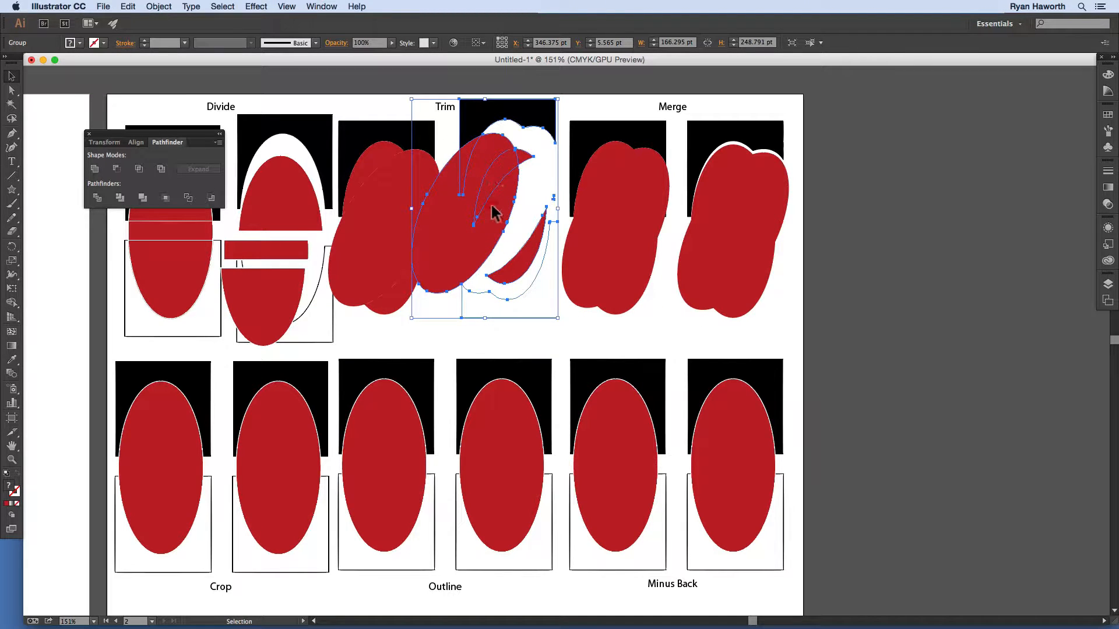
Step: Inside the Trim group, move the red ellipse down-left, the crescent up, and another piece right
{"action": "double_click", "coordinate": [492, 211]}
{"action": "left_click_drag", "start_coordinate": [493, 214], "coordinate": [423, 240]}
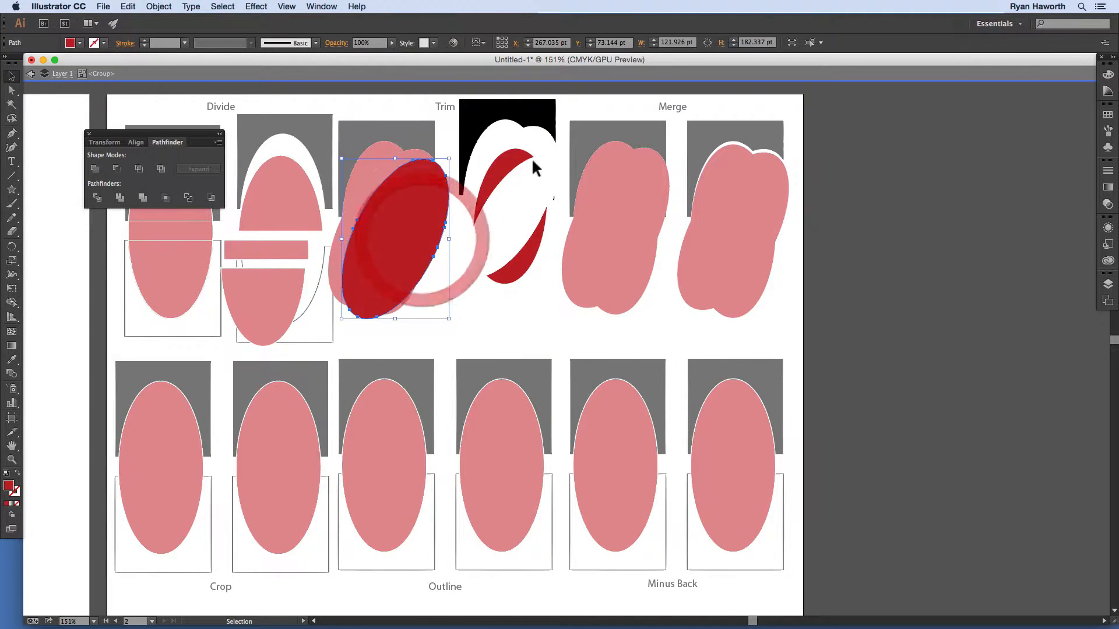
{"action": "left_click_drag", "start_coordinate": [517, 165], "coordinate": [507, 140]}
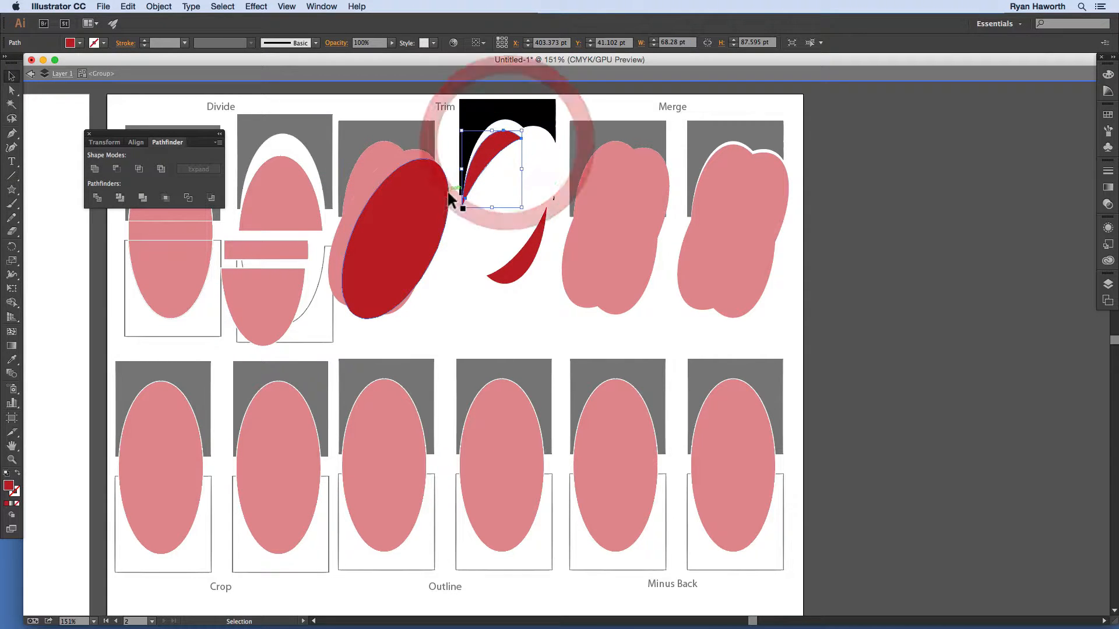
{"action": "left_click_drag", "start_coordinate": [454, 198], "coordinate": [527, 201]}
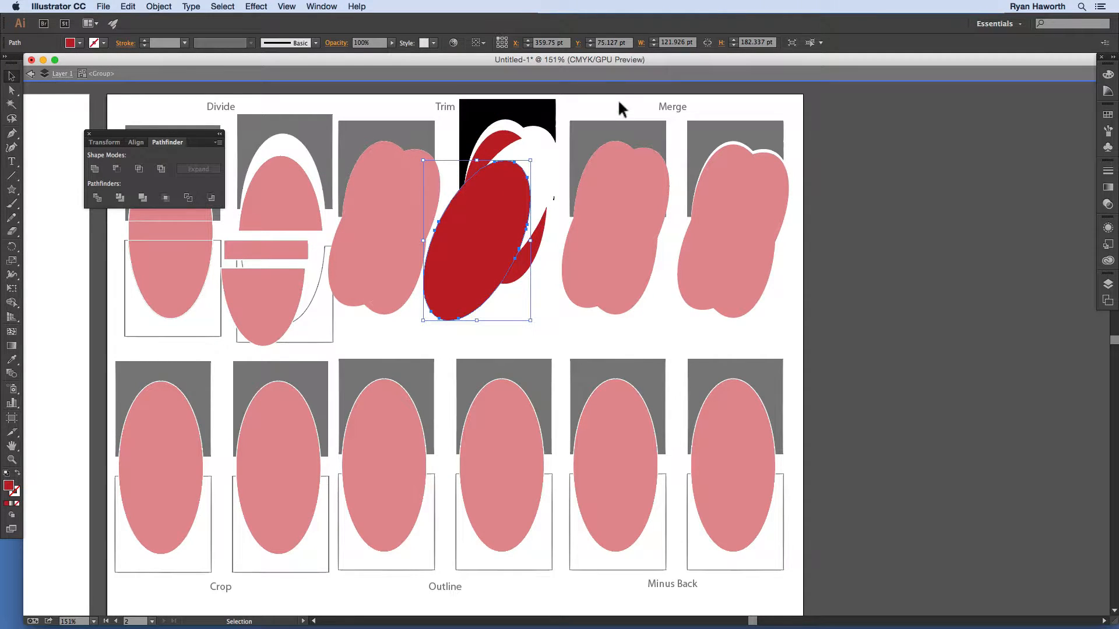
{"action": "double_click", "coordinate": [812, 139]}
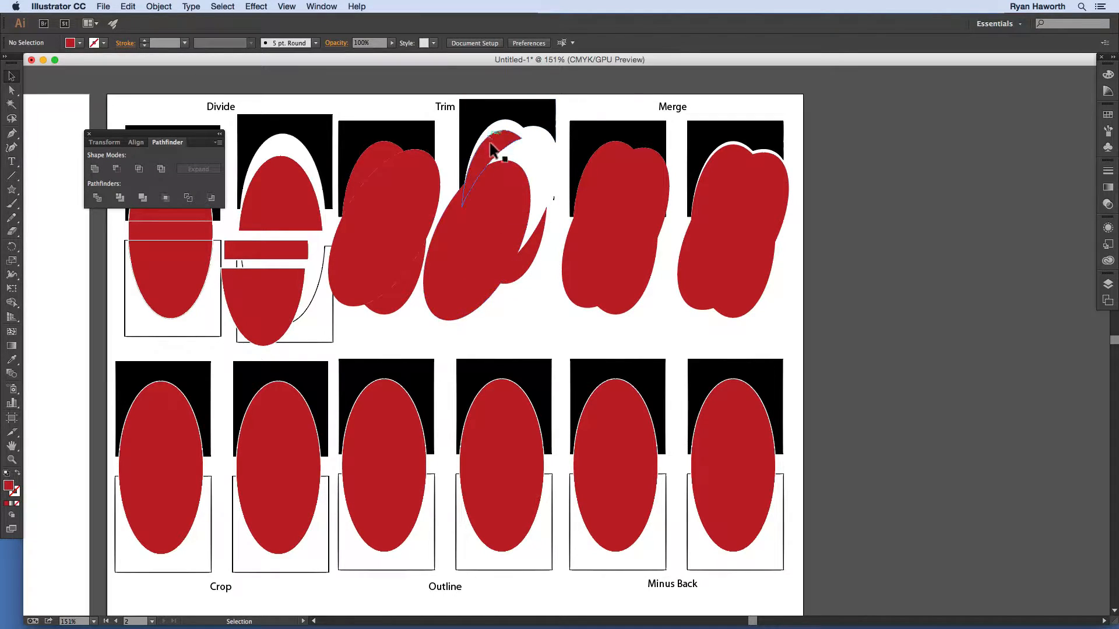
Step: Draw a white star with a black outline over the right Minus Back ellipse and select it with those shapes
{"action": "left_click", "coordinate": [892, 220]}
{"action": "left_click", "coordinate": [12, 188]}
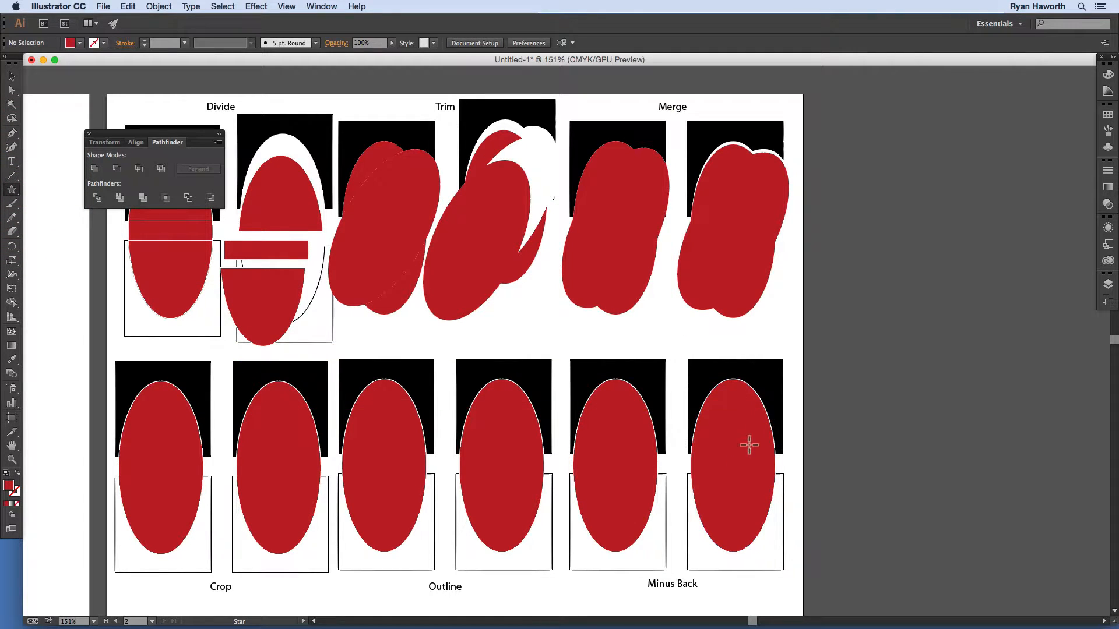
{"action": "left_click_drag", "start_coordinate": [732, 463], "coordinate": [717, 397]}
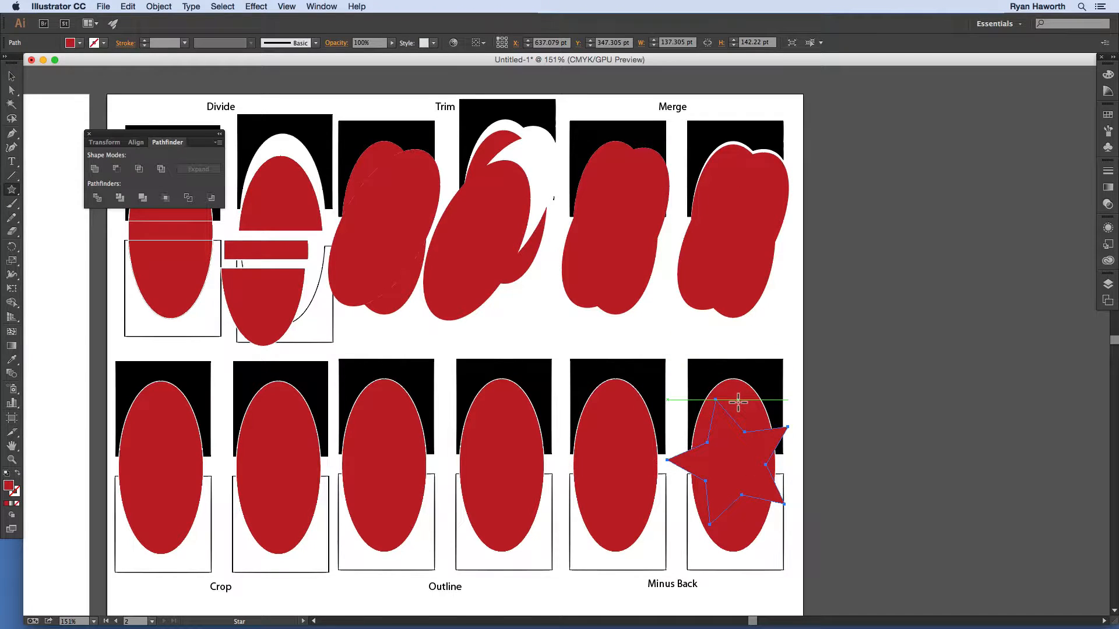
{"action": "key", "text": "d"}
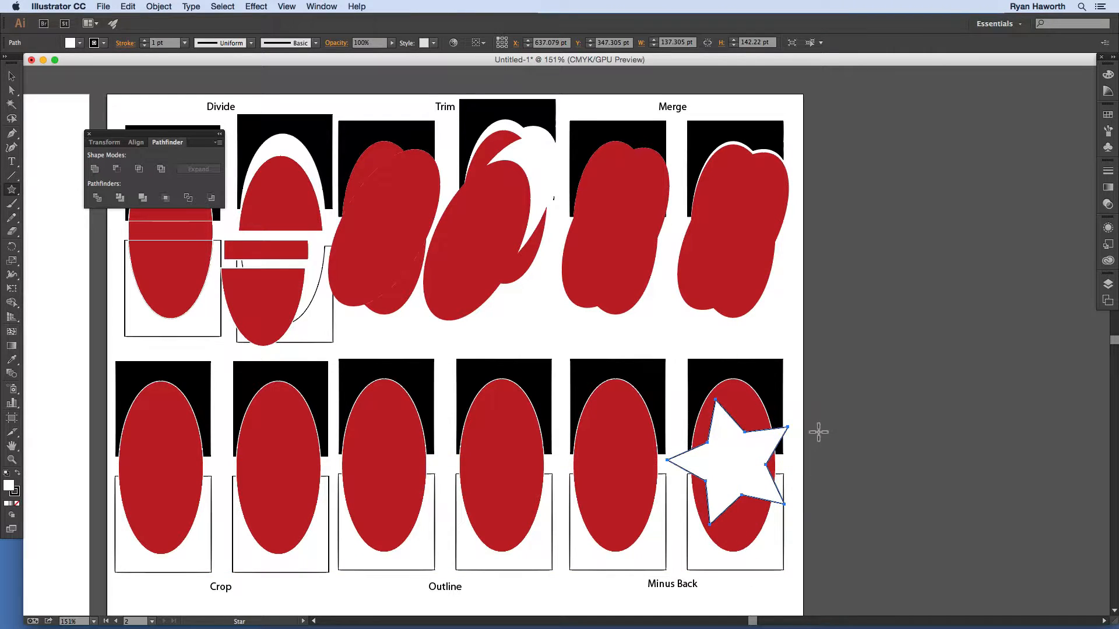
{"action": "key", "text": "v"}
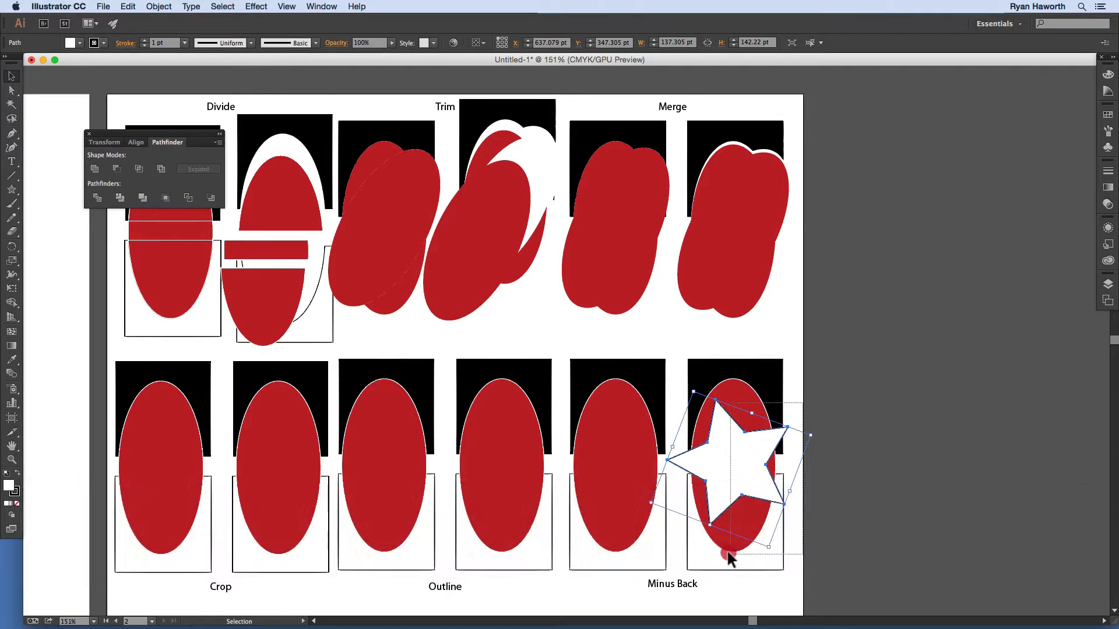
{"action": "left_click", "coordinate": [725, 550]}
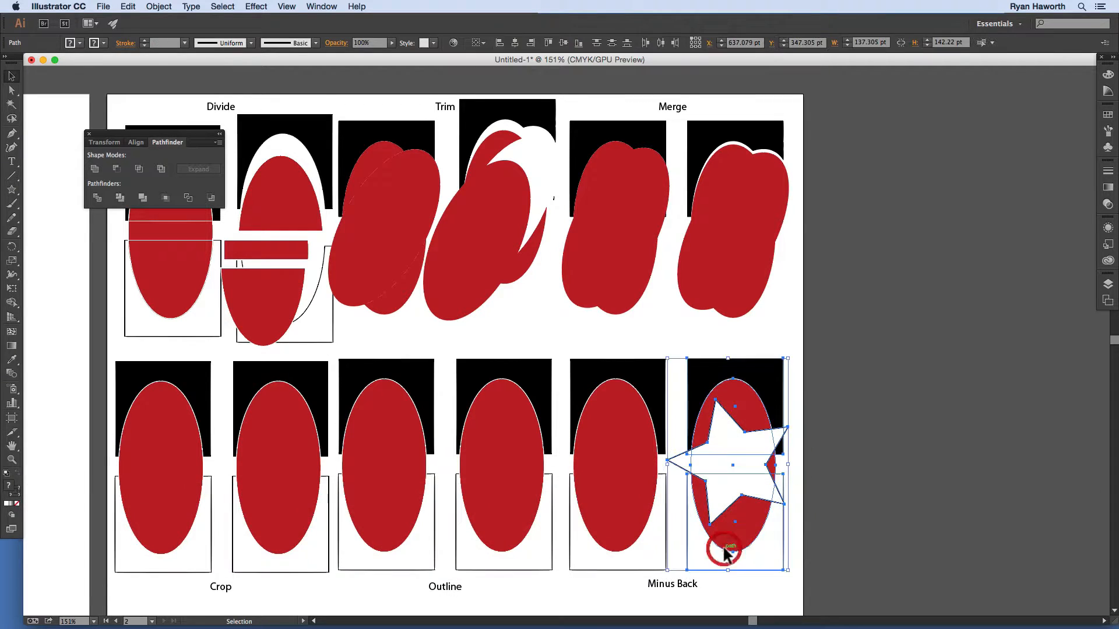
Step: Apply the Pathfinder to combine the star with the Minus Back shapes, then inspect the star piece
{"action": "left_click", "coordinate": [144, 198]}
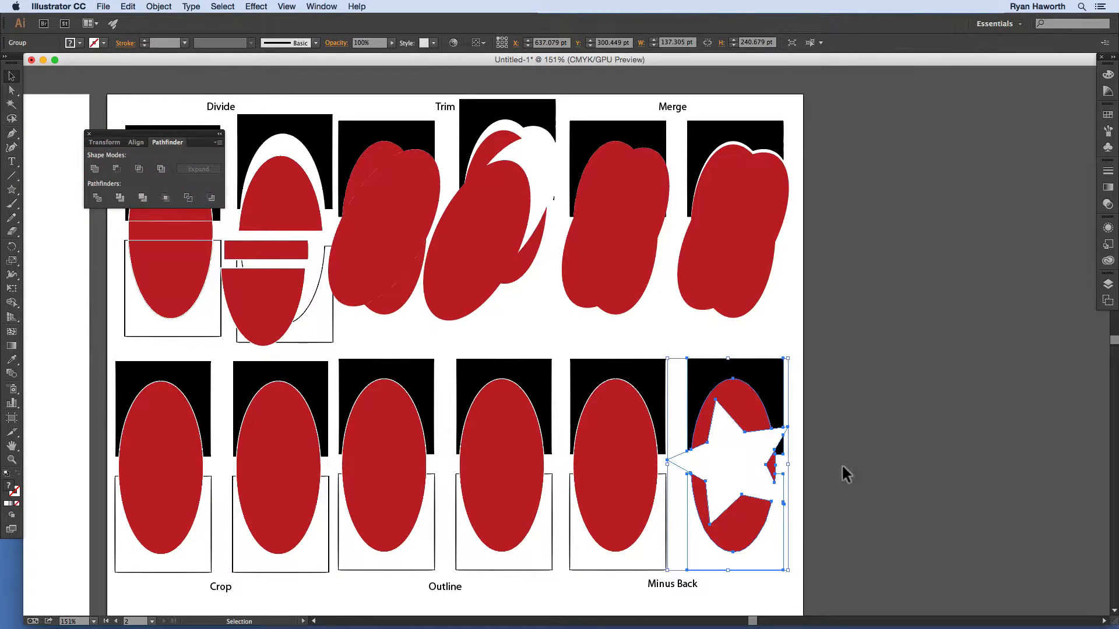
{"action": "left_click", "coordinate": [832, 437]}
{"action": "left_click", "coordinate": [748, 487]}
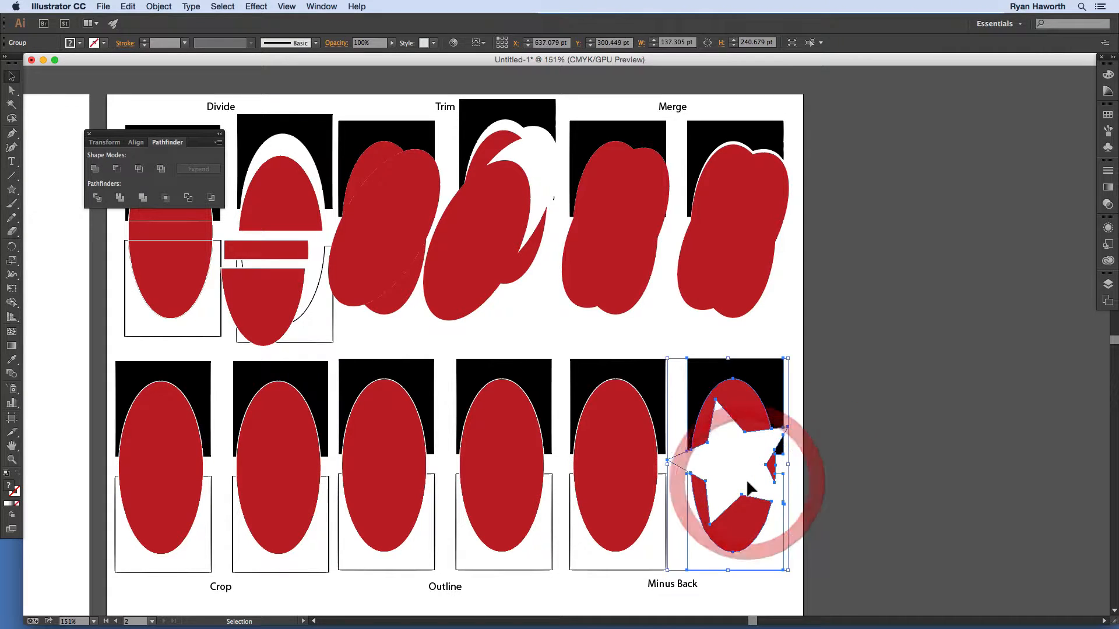
{"action": "double_click", "coordinate": [749, 487]}
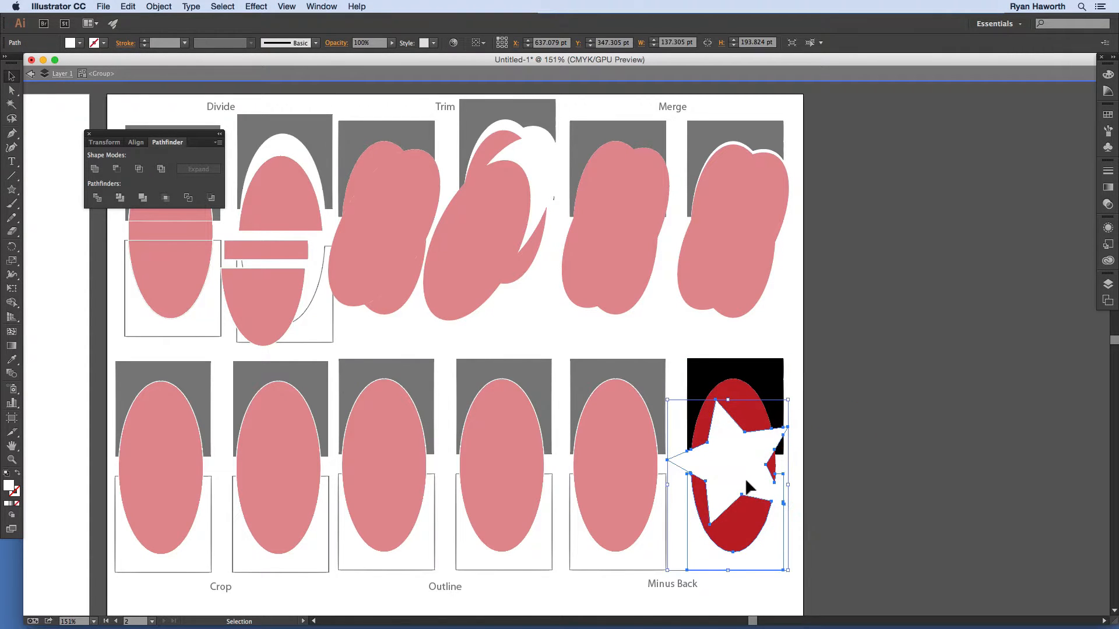
{"action": "left_click", "coordinate": [748, 486]}
{"action": "double_click", "coordinate": [839, 441]}
Step: Shift the star group right, then move its star pieces right and down before exiting
{"action": "left_click", "coordinate": [752, 469]}
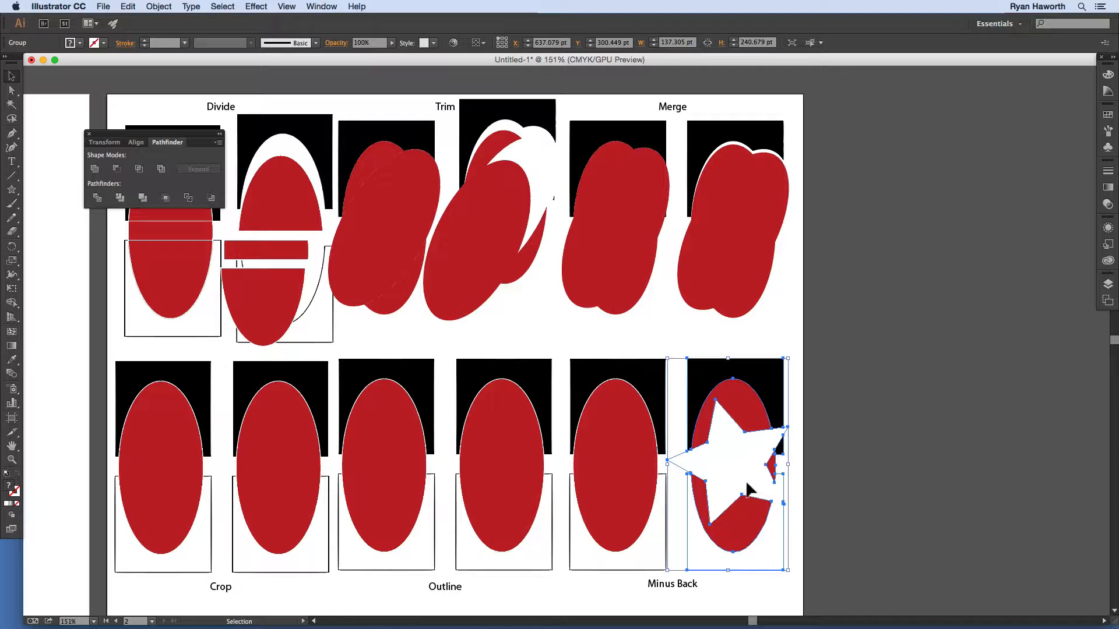
{"action": "left_click_drag", "start_coordinate": [748, 488], "coordinate": [772, 471]}
{"action": "double_click", "coordinate": [783, 460]}
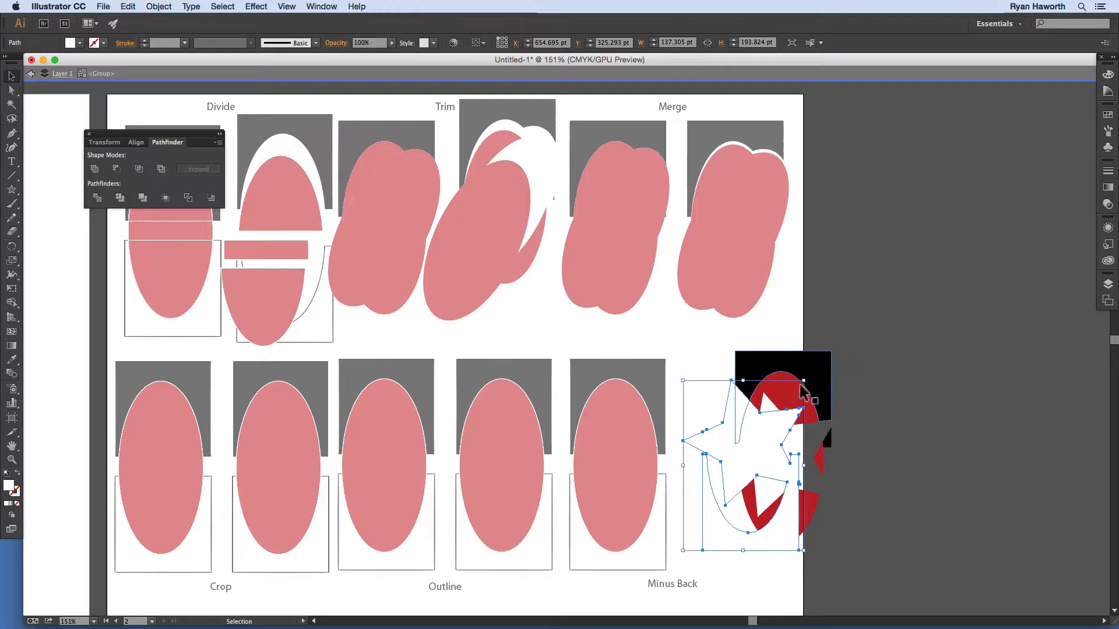
{"action": "left_click_drag", "start_coordinate": [781, 490], "coordinate": [808, 504]}
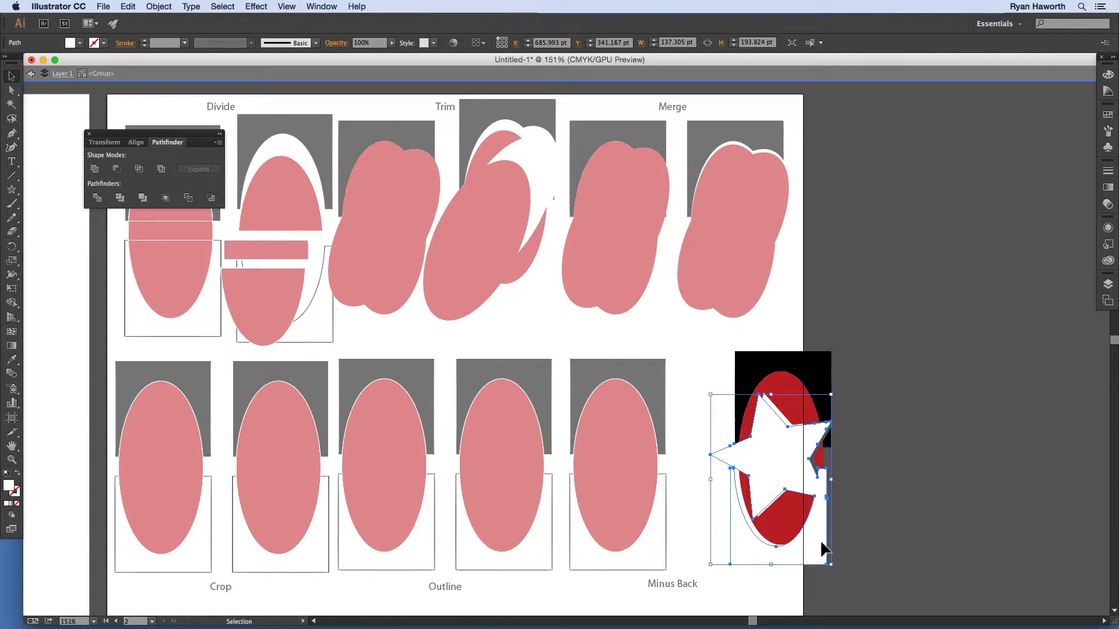
{"action": "double_click", "coordinate": [889, 510]}
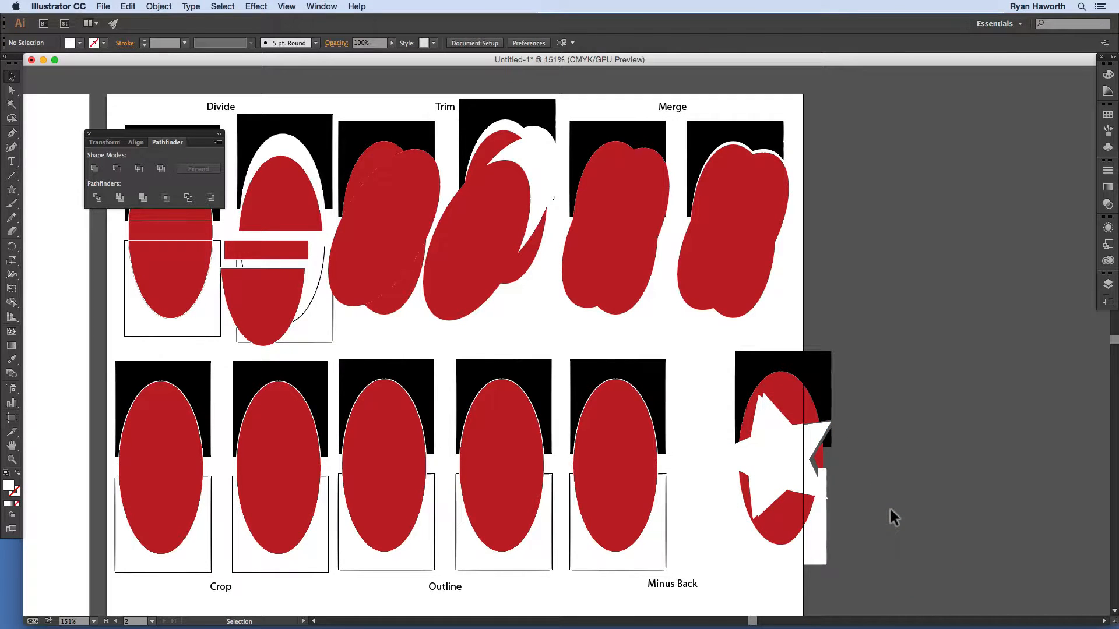
Step: Undo three times to restore the Minus Back example's plain red ellipse over its squares, then deselect
{"action": "key", "text": "super+z"}
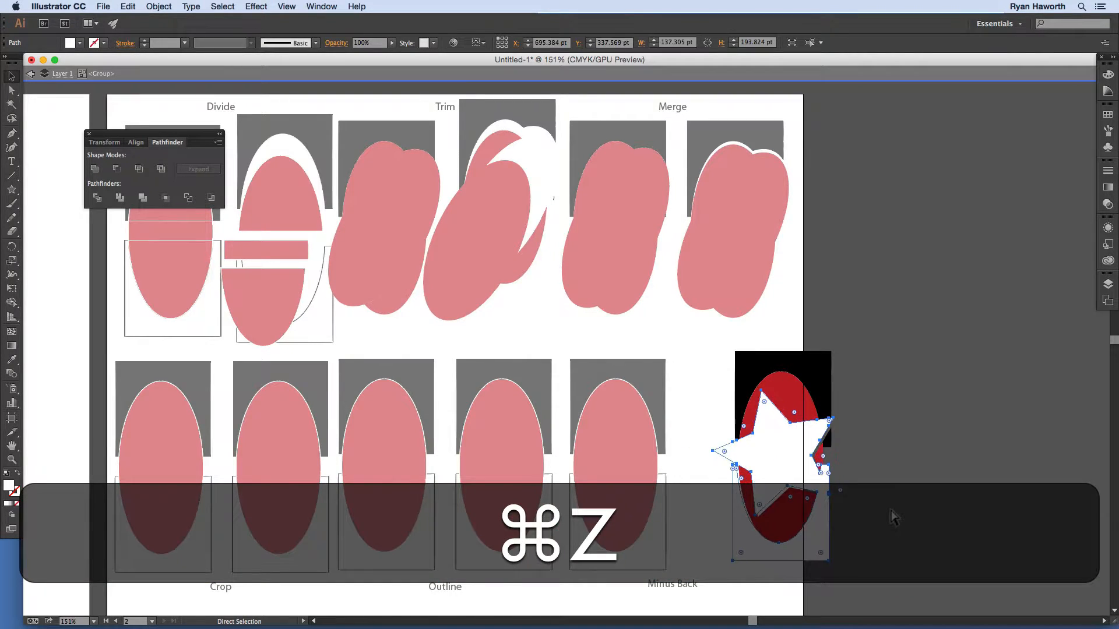
{"action": "key", "text": "super+z"}
{"action": "key", "text": "super+z"}
{"action": "key", "text": "super+z"}
{"action": "key", "text": "super+z"}
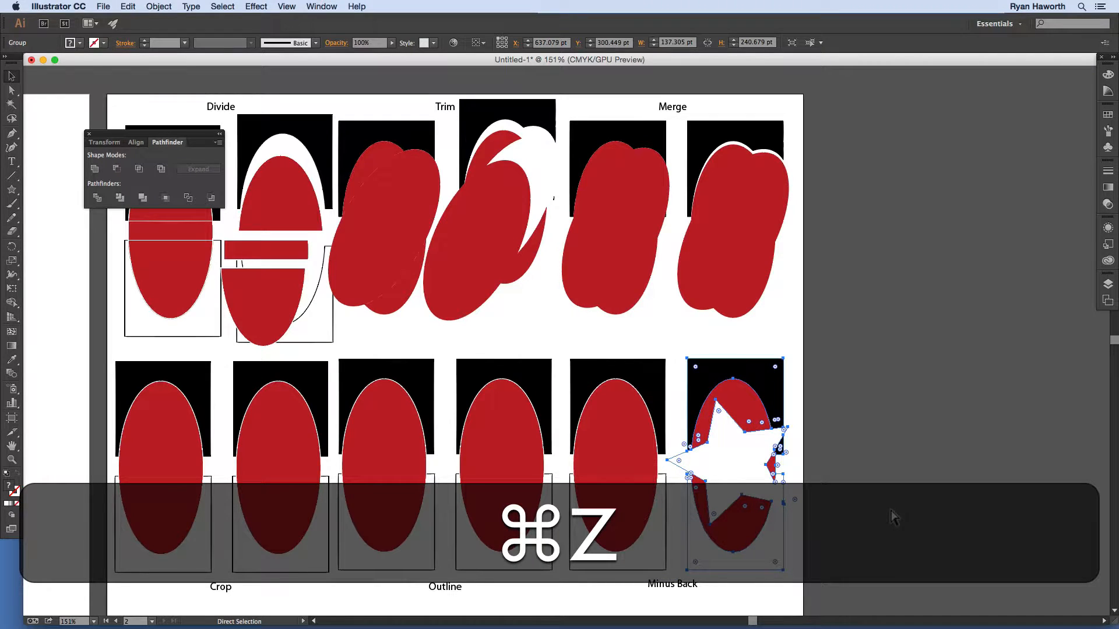
{"action": "key", "text": "super+z"}
{"action": "key", "text": "super+z"}
{"action": "key", "text": "super+z"}
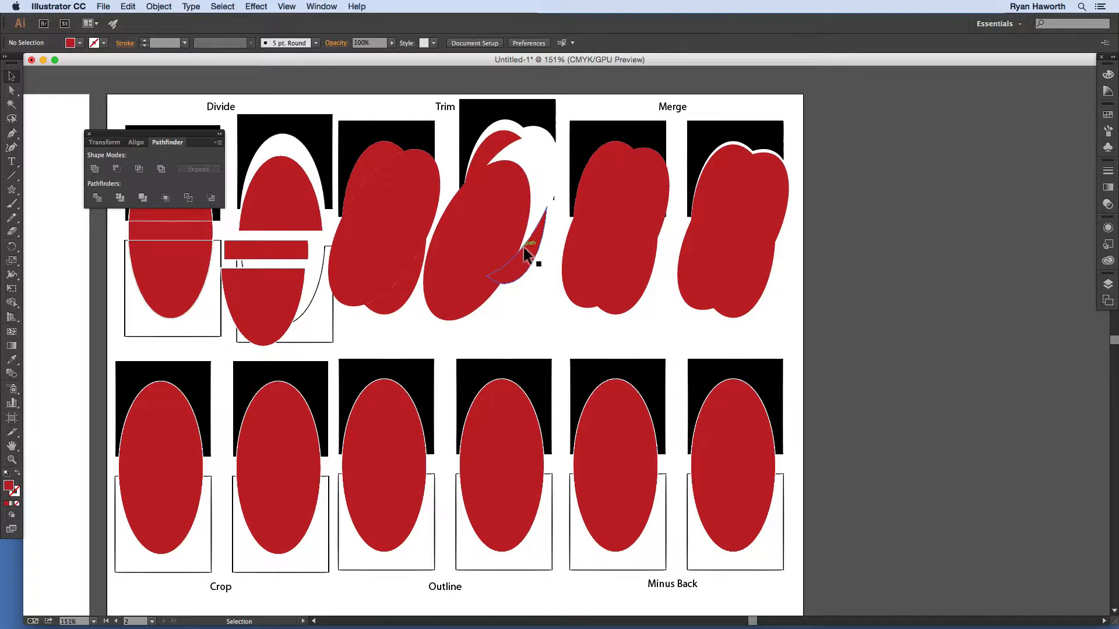
{"action": "left_click_drag", "start_coordinate": [487, 252], "coordinate": [480, 249]}
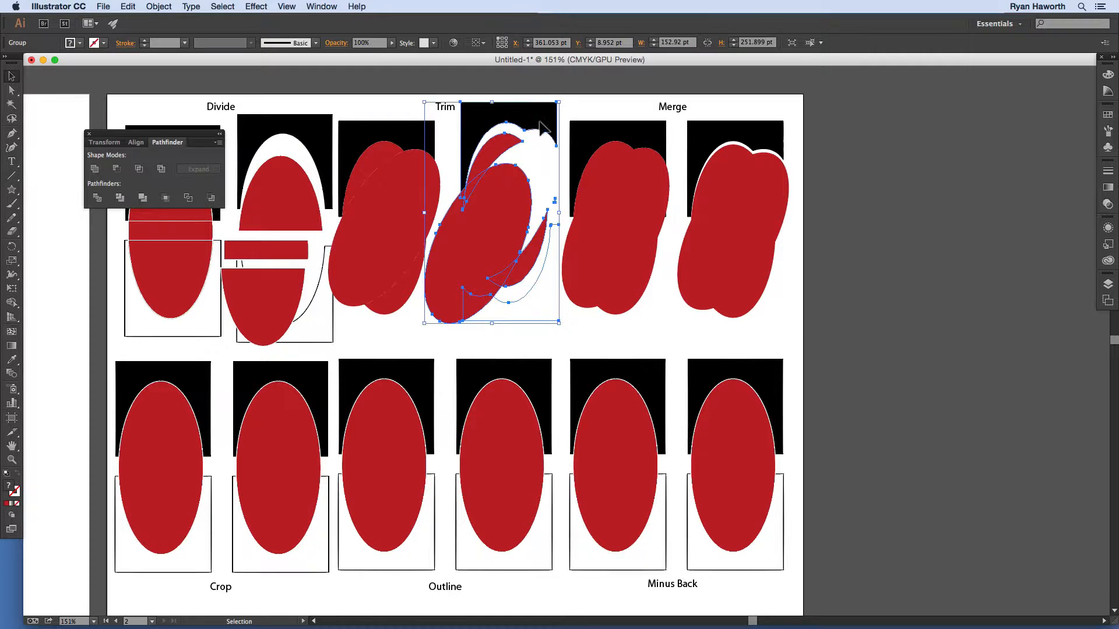
{"action": "left_click", "coordinate": [807, 285]}
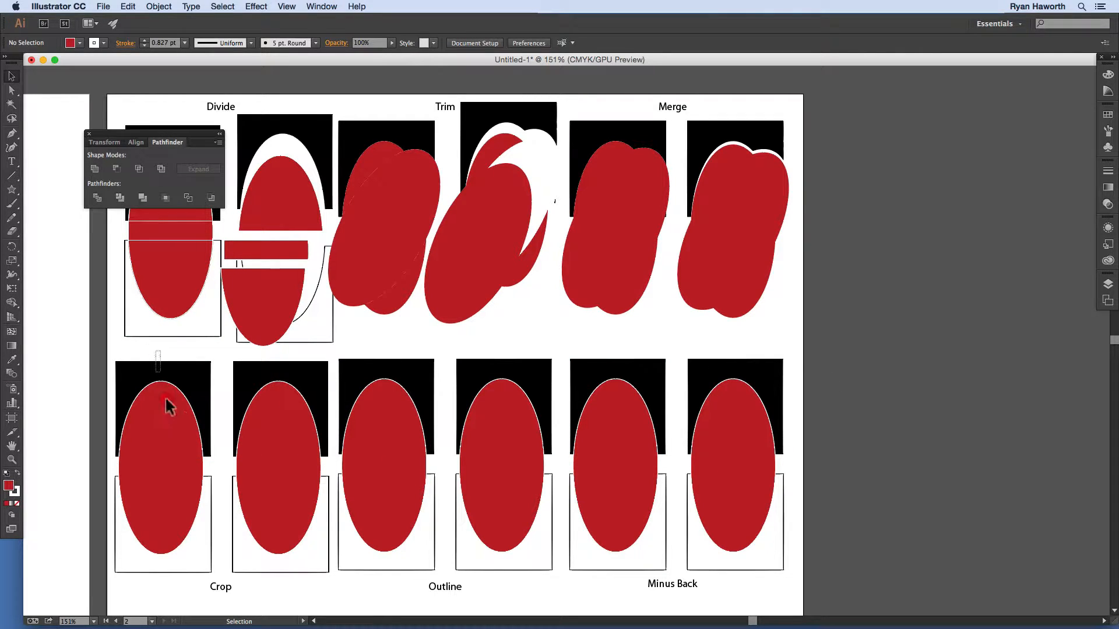
Step: Crop the first Crop example into a black dome and check the resulting group
{"action": "left_click", "coordinate": [176, 565]}
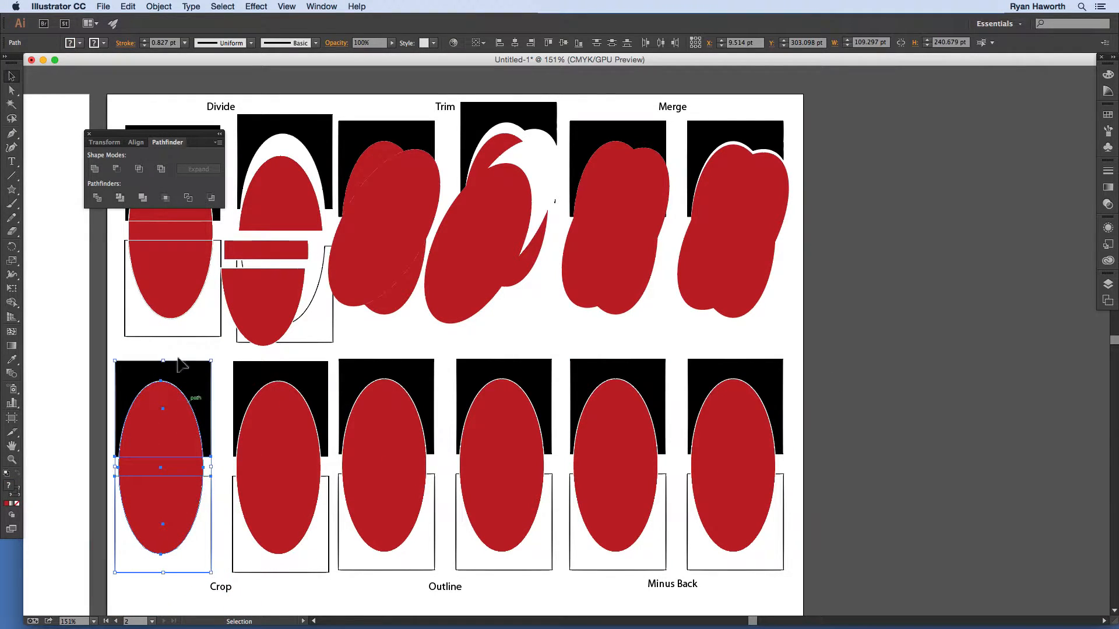
{"action": "left_click", "coordinate": [165, 198]}
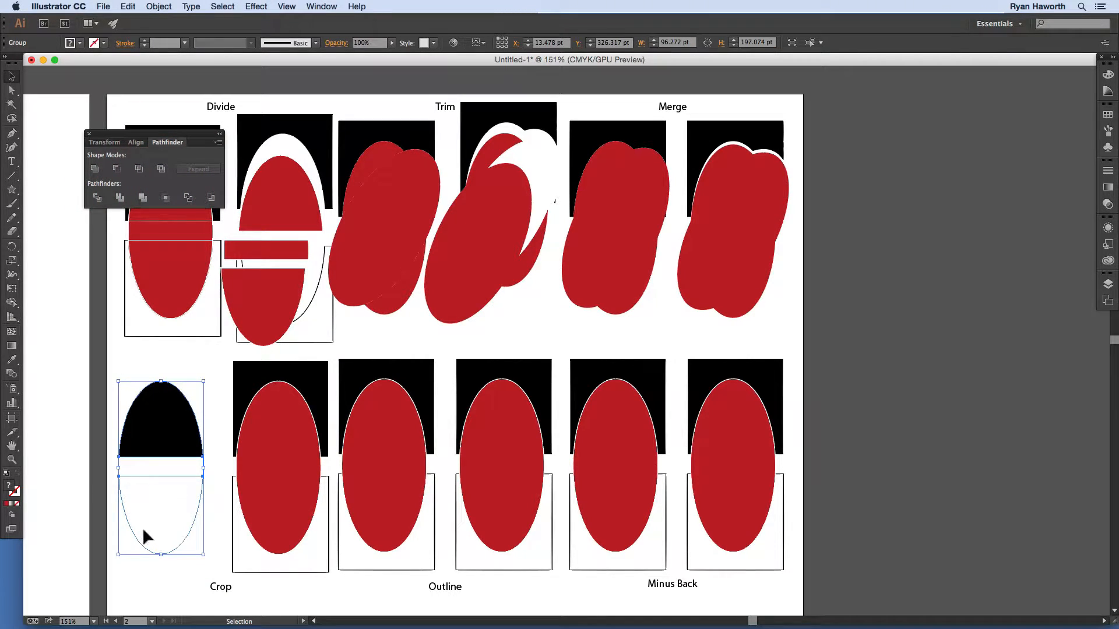
{"action": "left_click", "coordinate": [109, 469]}
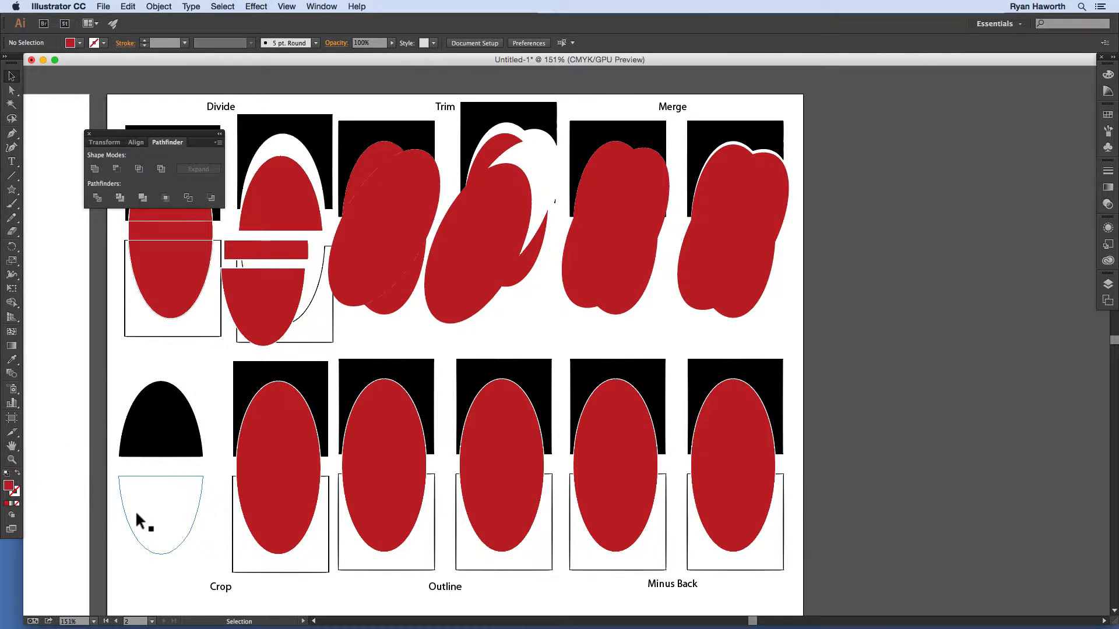
{"action": "left_click", "coordinate": [136, 509]}
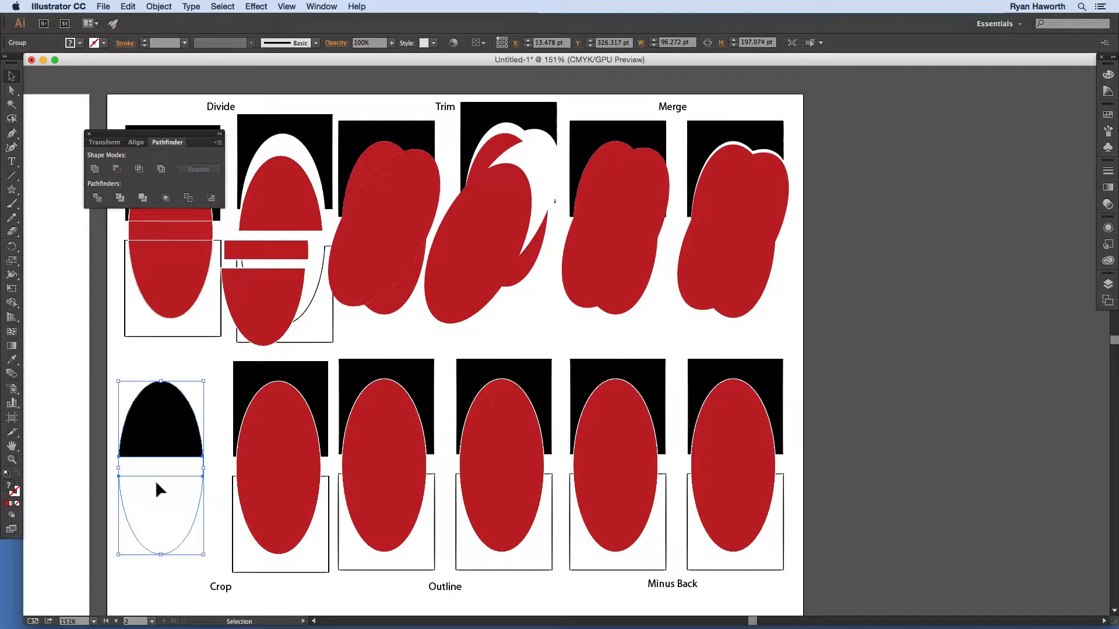
{"action": "left_click", "coordinate": [112, 474]}
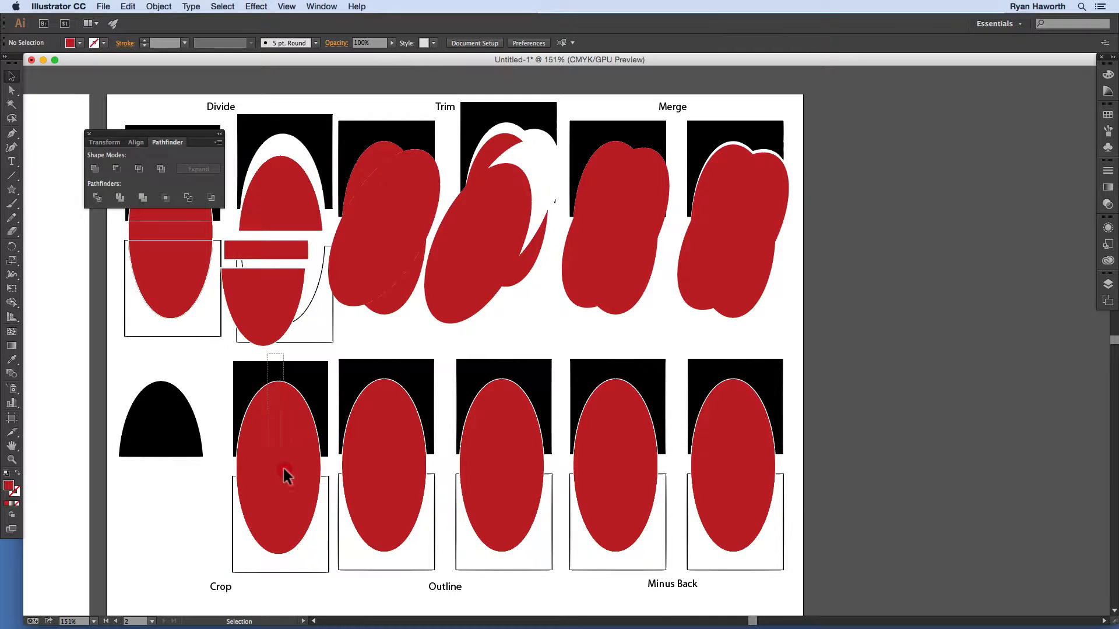
Step: Crop the second Crop example into a black dome and enter its group for editing
{"action": "left_click", "coordinate": [280, 575]}
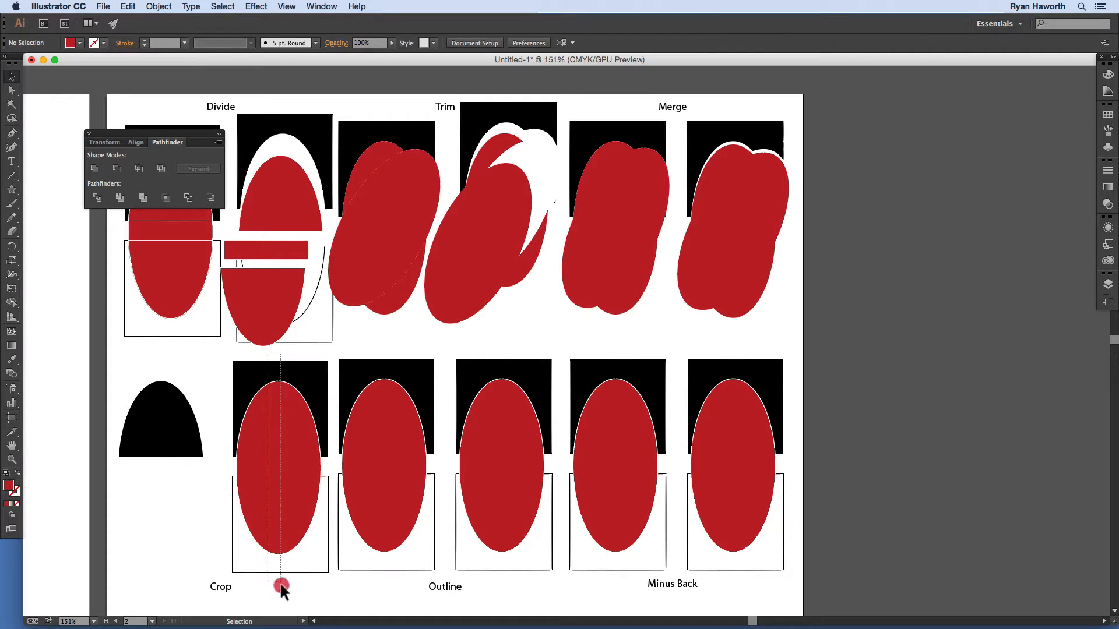
{"action": "left_click", "coordinate": [166, 198]}
{"action": "left_click", "coordinate": [271, 371]}
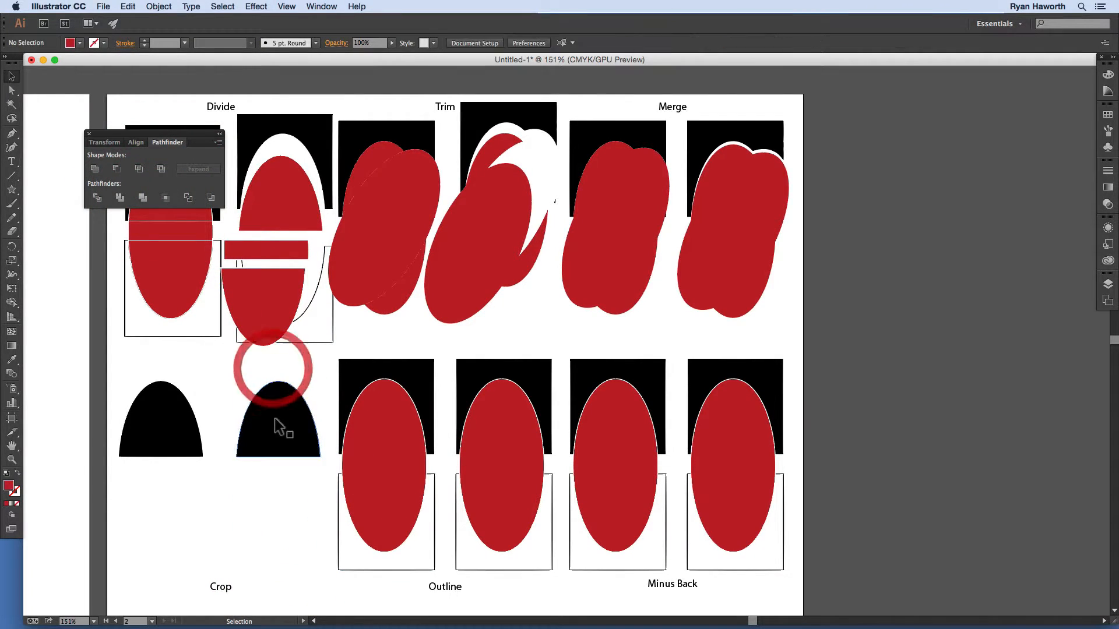
{"action": "left_click", "coordinate": [285, 401]}
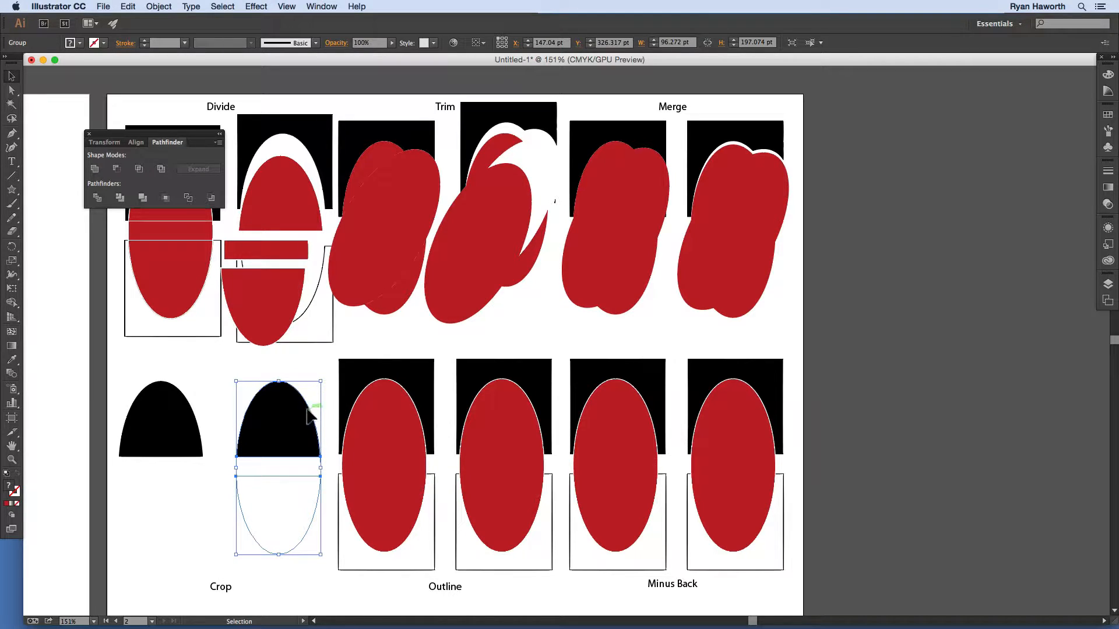
{"action": "double_click", "coordinate": [273, 423]}
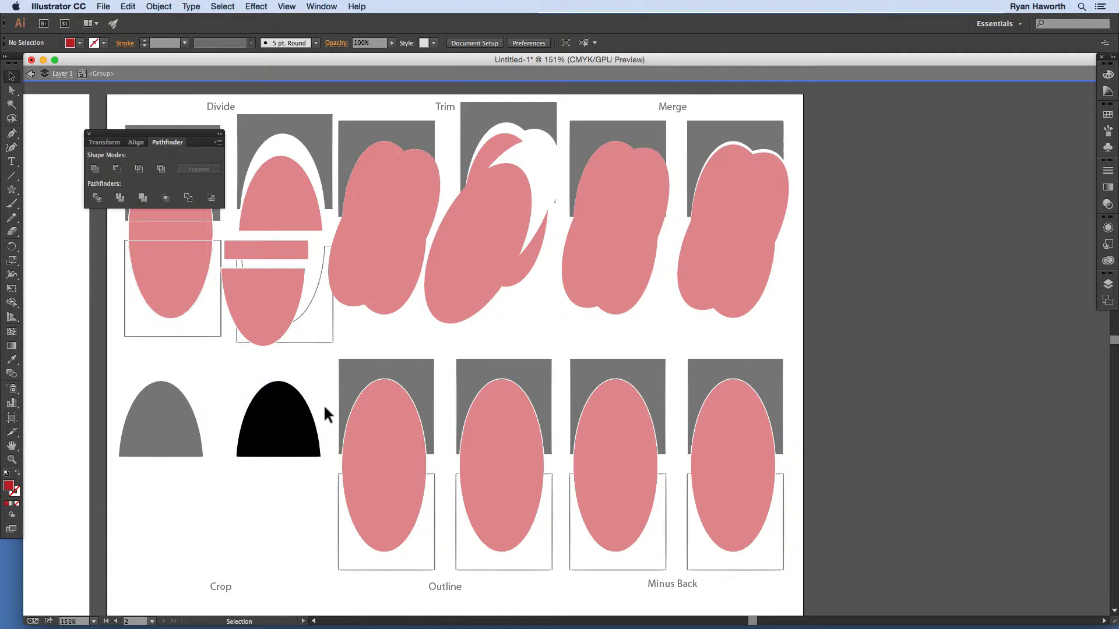
Step: Inspect the white lower half and black dome, deleting the lower white outline path and dragging the dome
{"action": "left_click", "coordinate": [283, 506]}
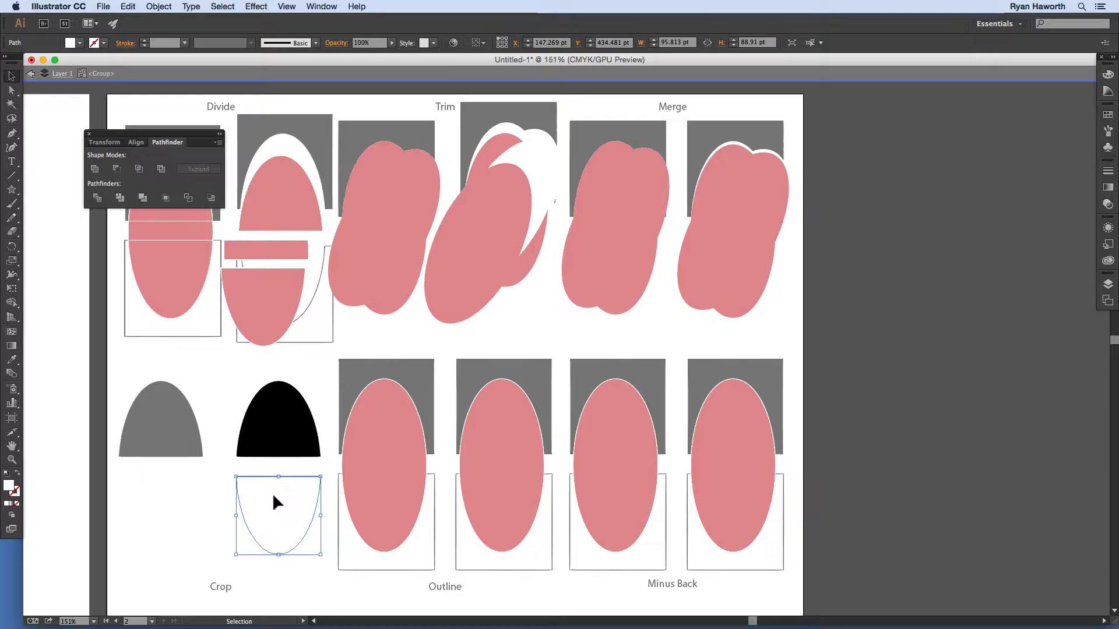
{"action": "left_click", "coordinate": [277, 424]}
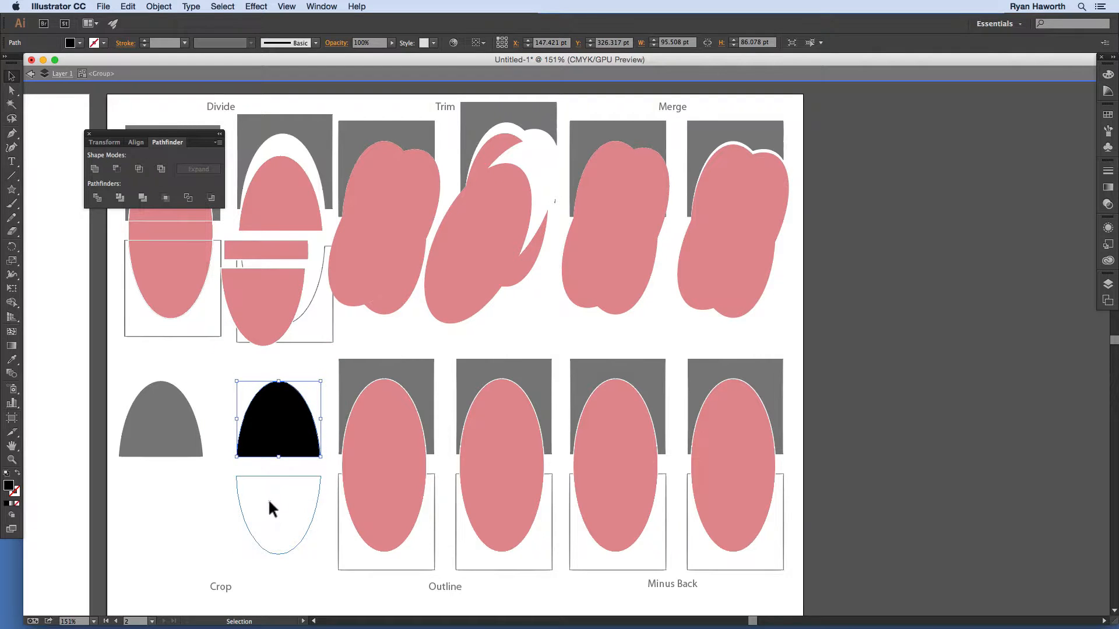
{"action": "left_click", "coordinate": [268, 498]}
{"action": "key", "text": "Delete"}
{"action": "left_click", "coordinate": [274, 424]}
{"action": "left_click_drag", "start_coordinate": [271, 412], "coordinate": [259, 473]}
Step: Select the invisible rectangle hidden below the second black dome
{"action": "left_click", "coordinate": [250, 466]}
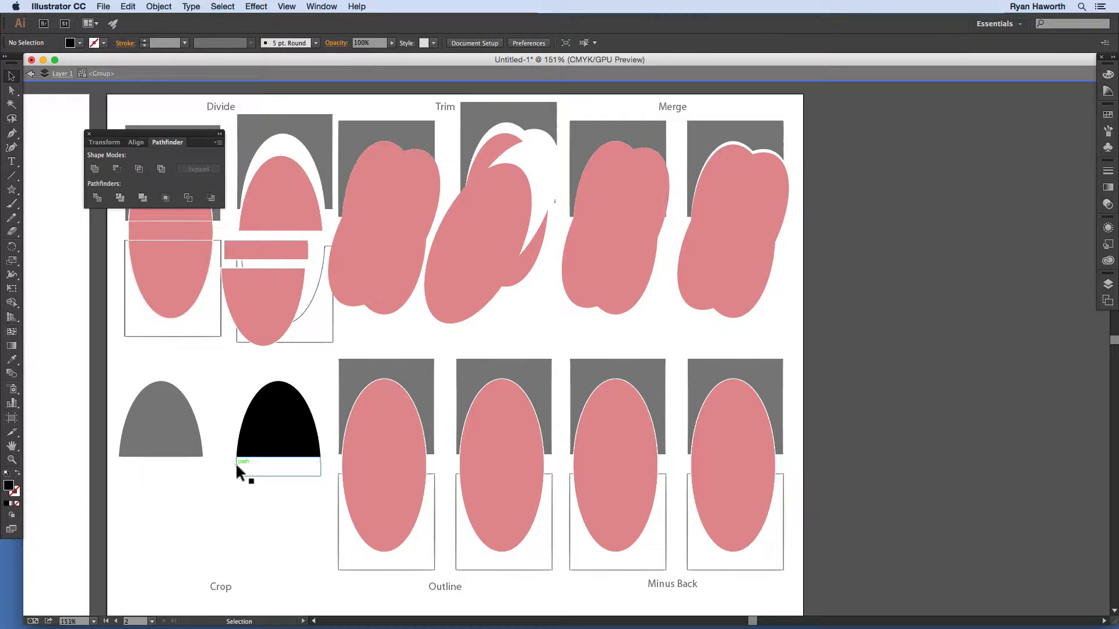
{"action": "left_click", "coordinate": [321, 464]}
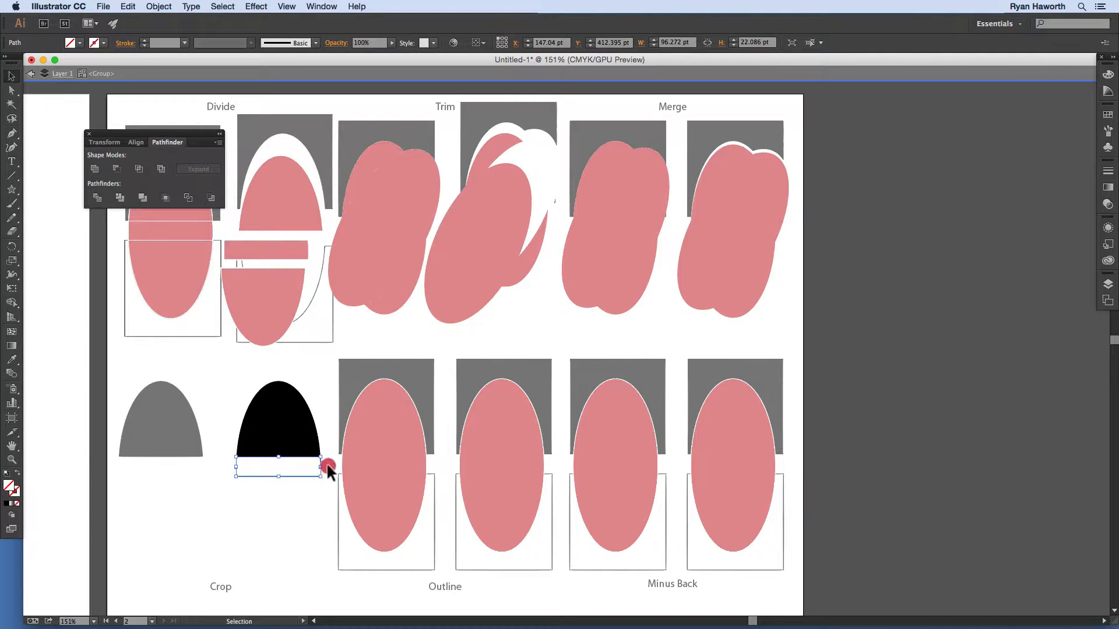
{"action": "left_click", "coordinate": [326, 465]}
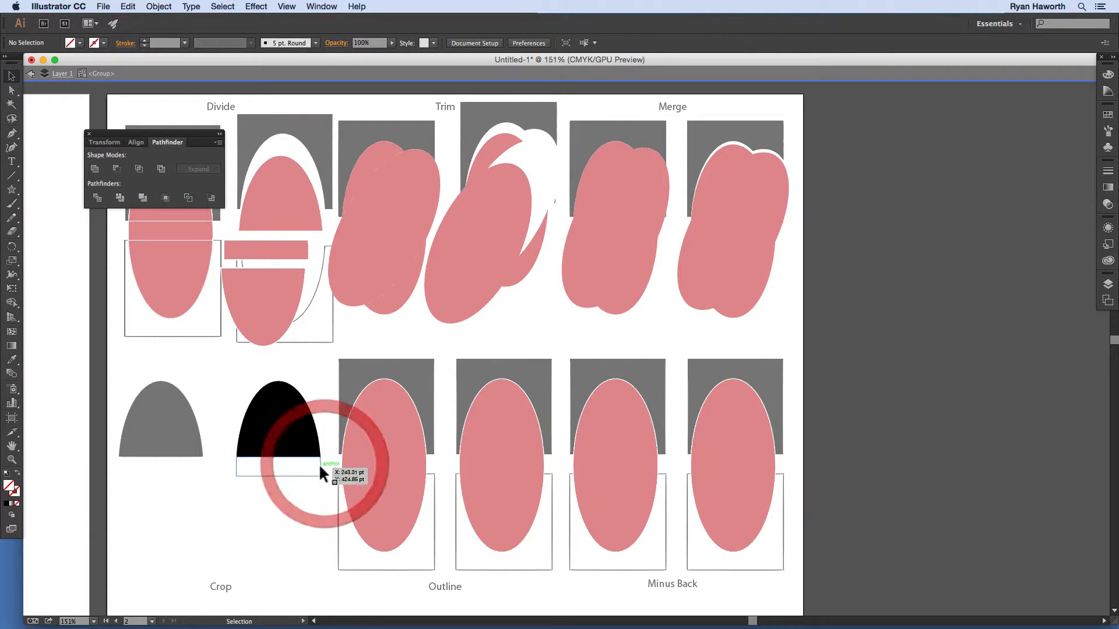
{"action": "left_click", "coordinate": [319, 466]}
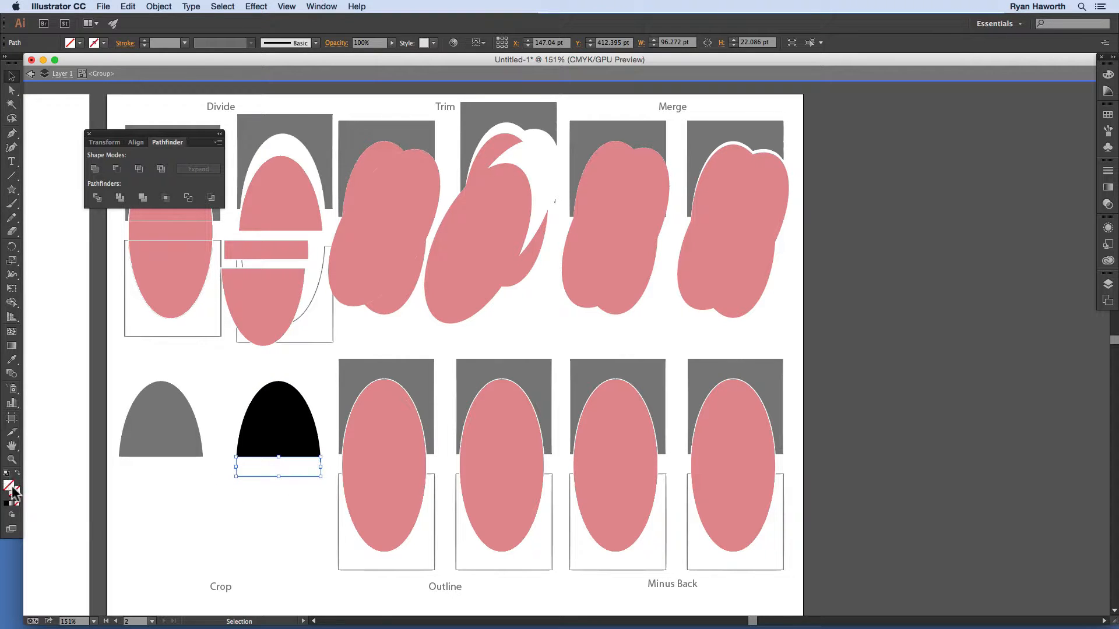
Step: Exit the group, re-enter it to select the white lower part, then return to full artwork
{"action": "double_click", "coordinate": [228, 515]}
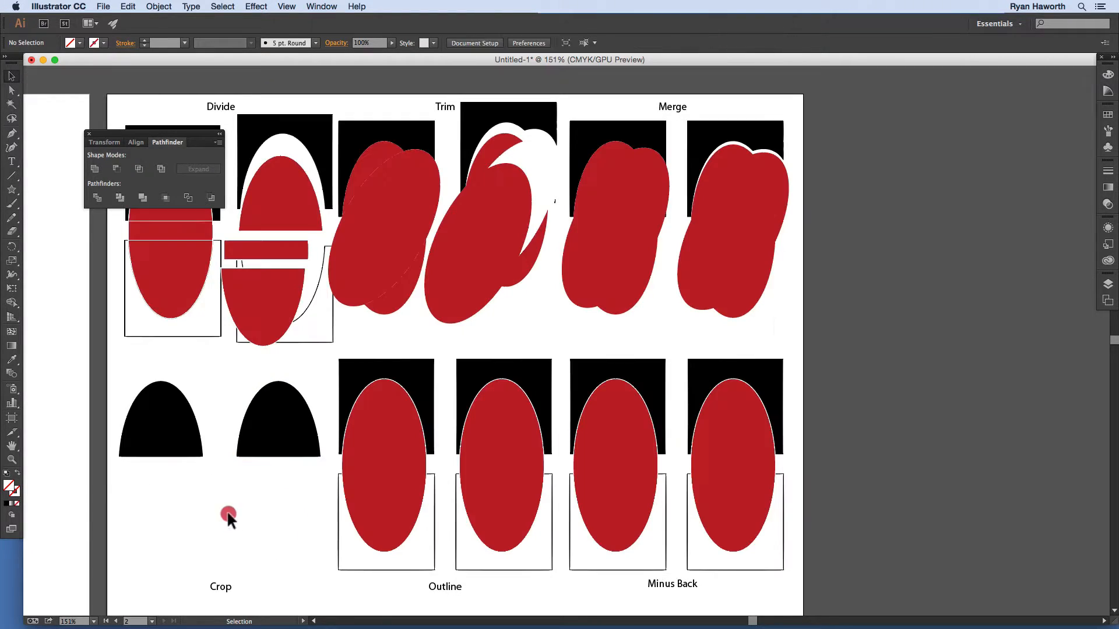
{"action": "double_click", "coordinate": [263, 513]}
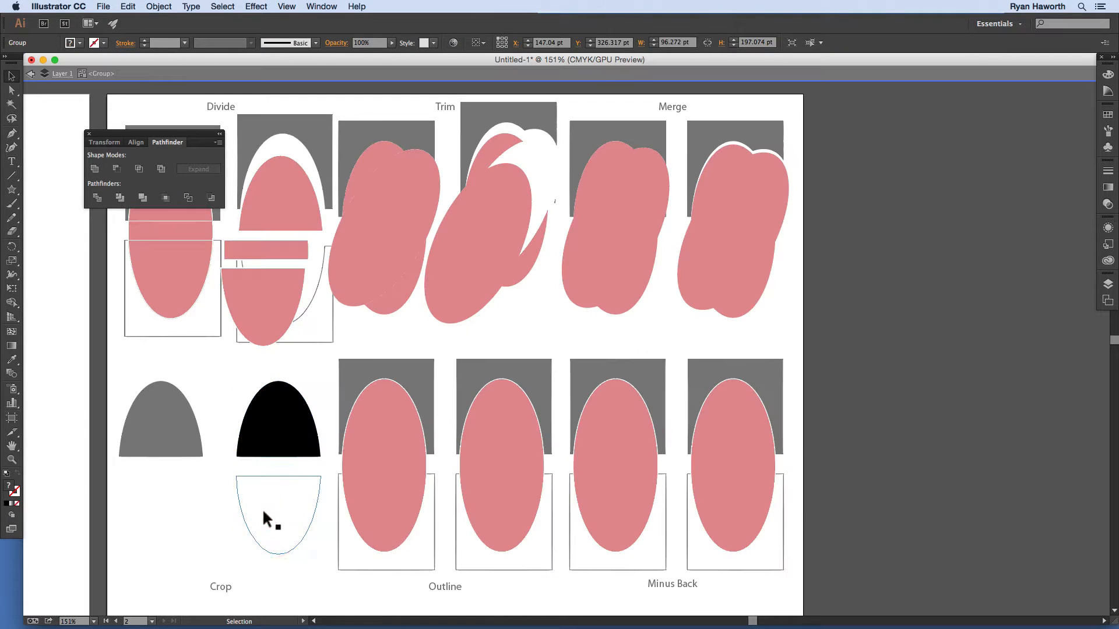
{"action": "left_click", "coordinate": [267, 494]}
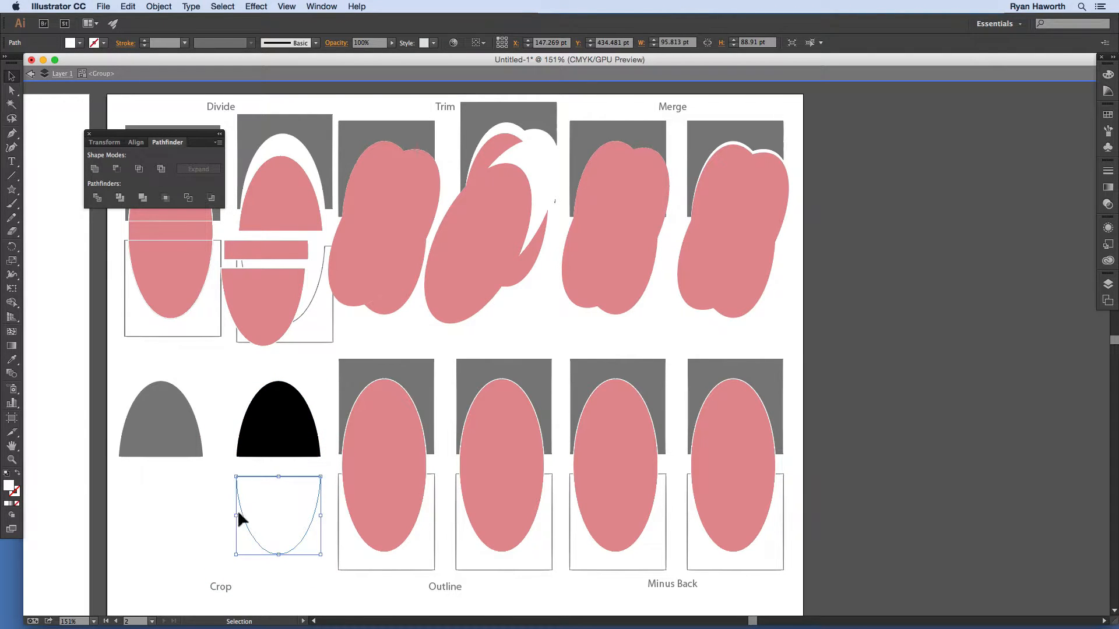
{"action": "double_click", "coordinate": [222, 499]}
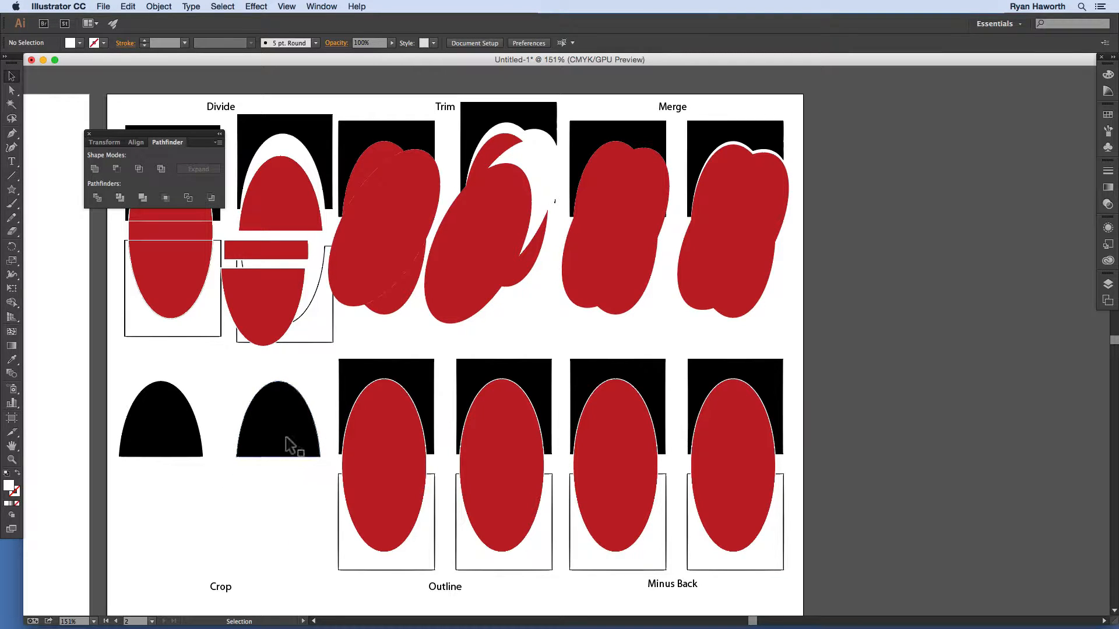
Step: Apply Pathfinder Outline to the first Outline example's ellipse and square
{"action": "left_click", "coordinate": [386, 570]}
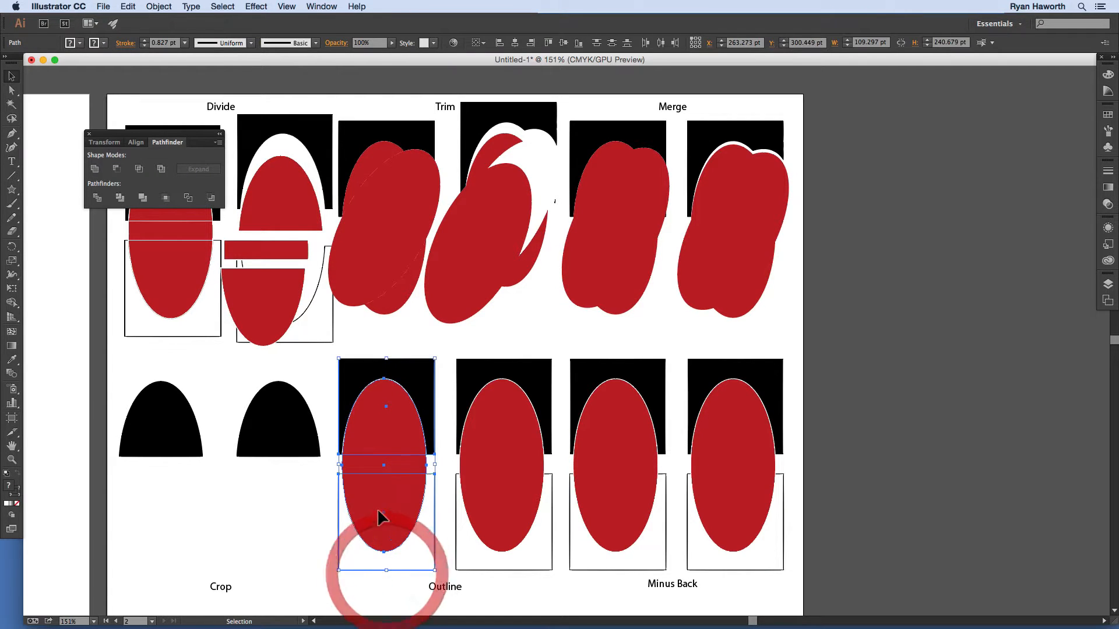
{"action": "left_click", "coordinate": [188, 198]}
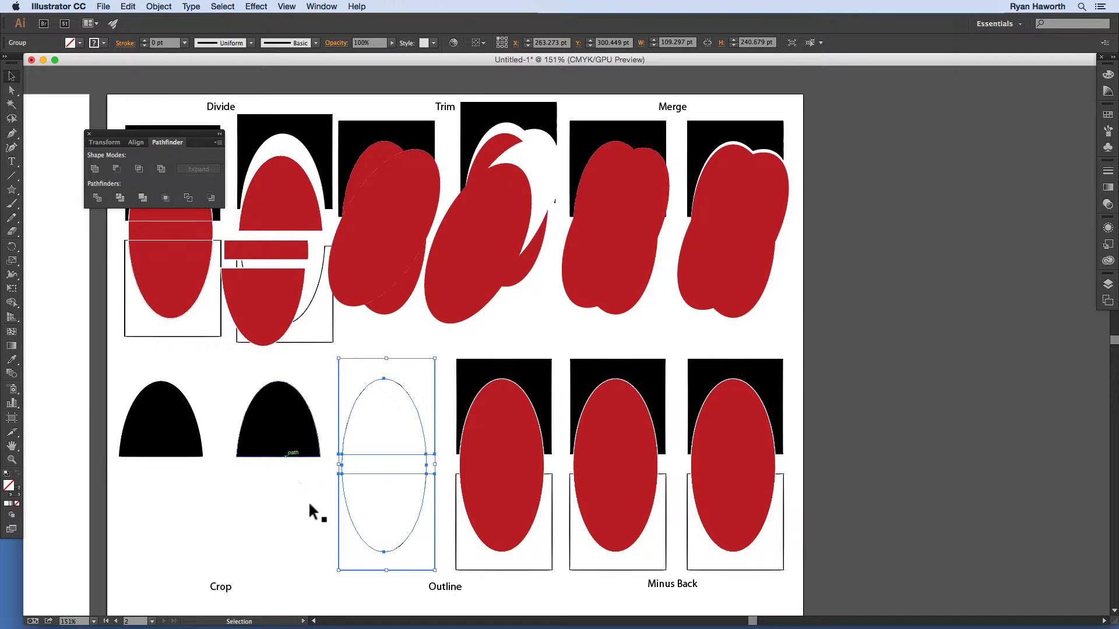
{"action": "left_click", "coordinate": [351, 577]}
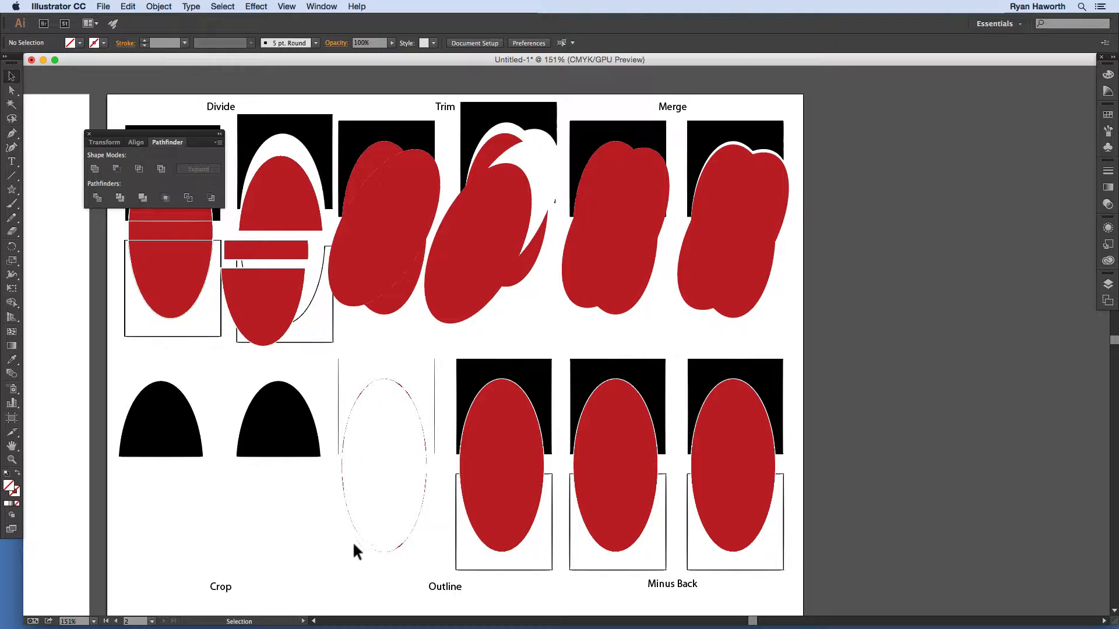
Step: Outline the second red ellipse-and-square pair and isolate the resulting outline group
{"action": "left_click_drag", "start_coordinate": [498, 348], "coordinate": [494, 574]}
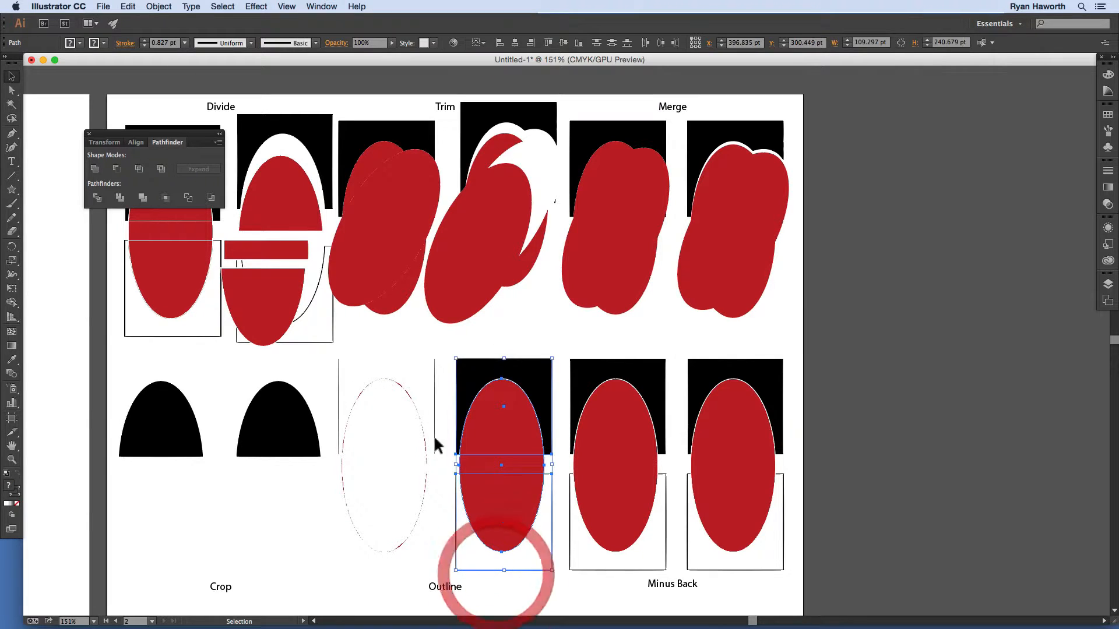
{"action": "left_click", "coordinate": [188, 197]}
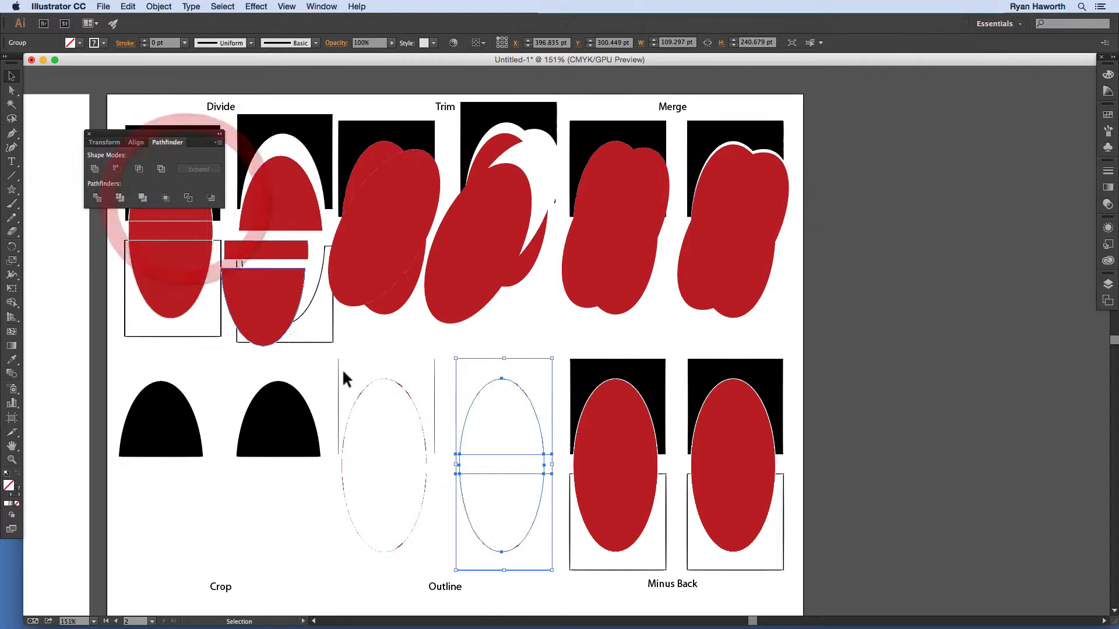
{"action": "left_click", "coordinate": [516, 578]}
{"action": "left_click", "coordinate": [512, 446]}
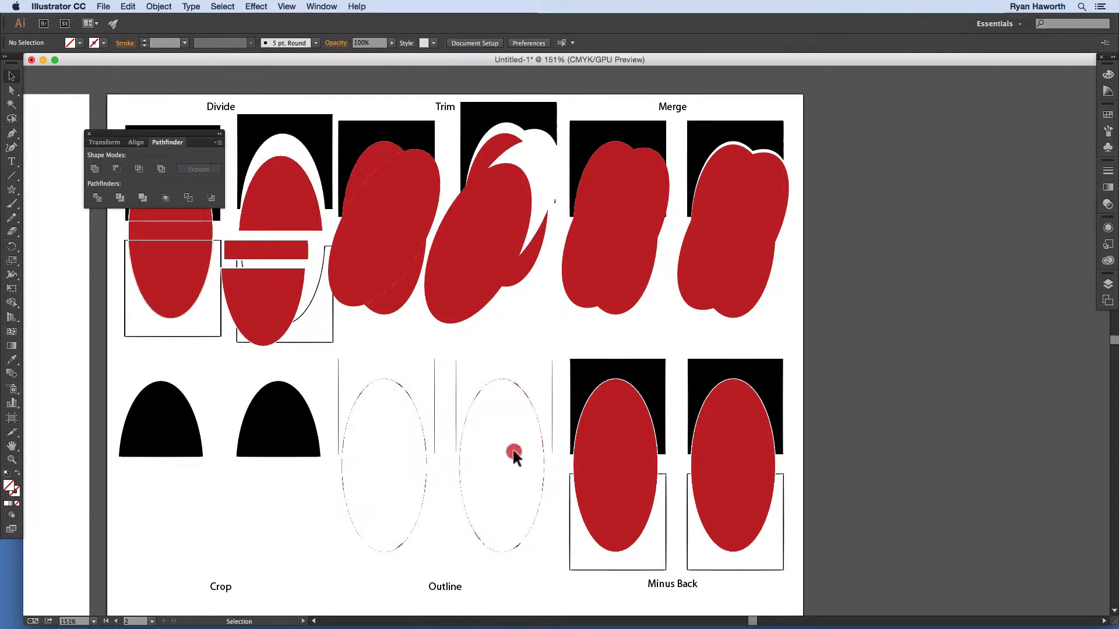
{"action": "double_click", "coordinate": [539, 420]}
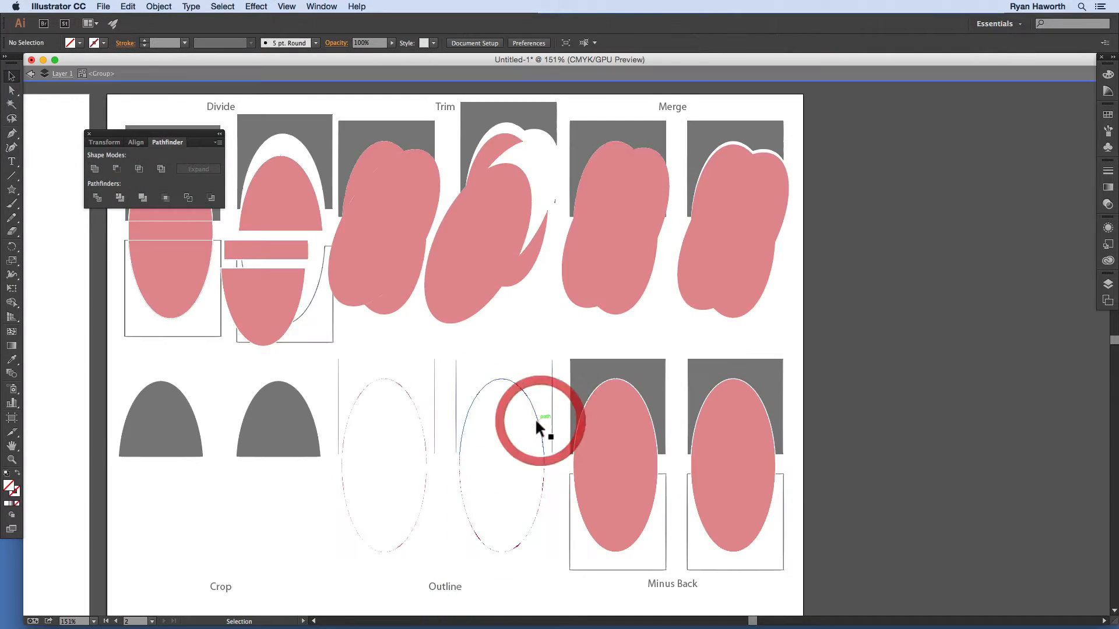
Step: Pull the upper arc of the outline away from the rest and rotate it
{"action": "left_click", "coordinate": [536, 418]}
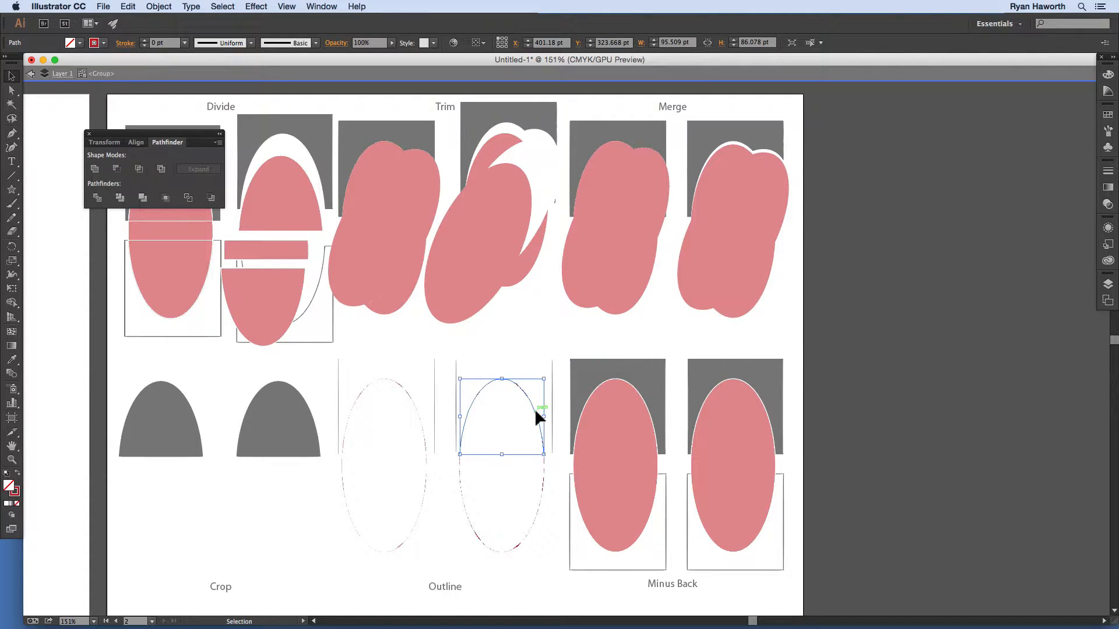
{"action": "left_click_drag", "start_coordinate": [524, 417], "coordinate": [505, 413]}
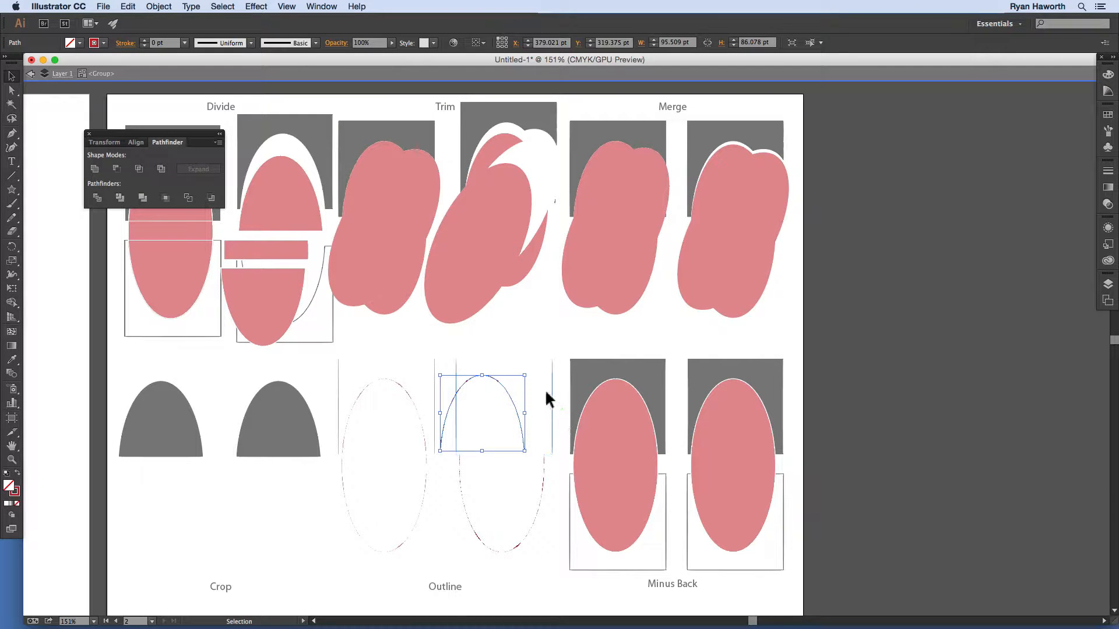
{"action": "left_click_drag", "start_coordinate": [552, 383], "coordinate": [544, 434]}
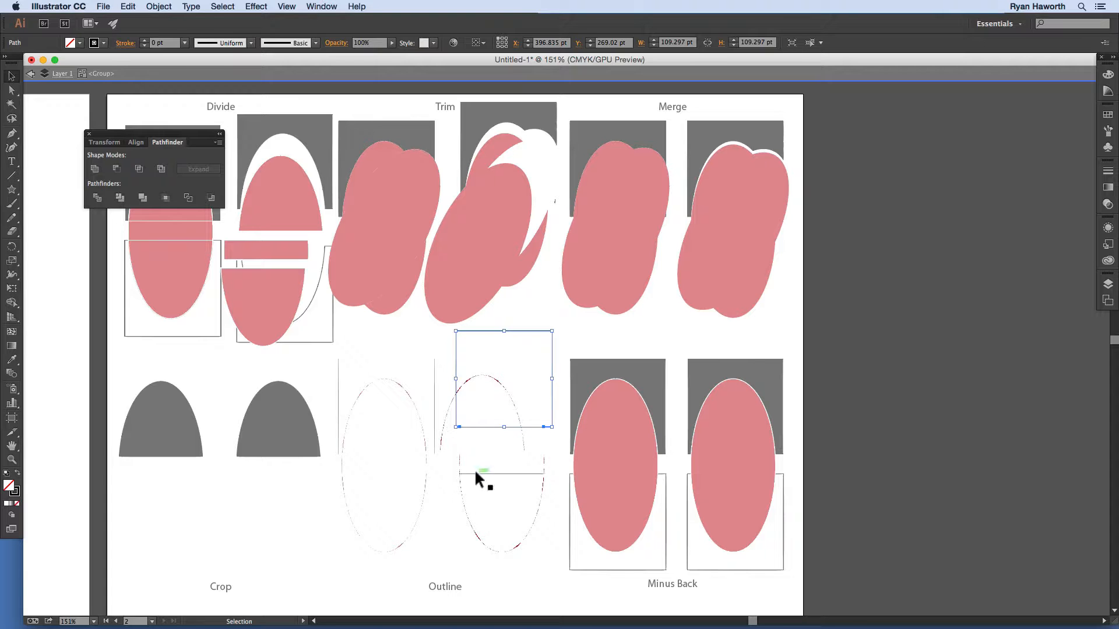
Step: Move a small line piece to the right, select the lower arc and square pieces, then deselect
{"action": "left_click", "coordinate": [456, 462]}
{"action": "left_click", "coordinate": [458, 461]}
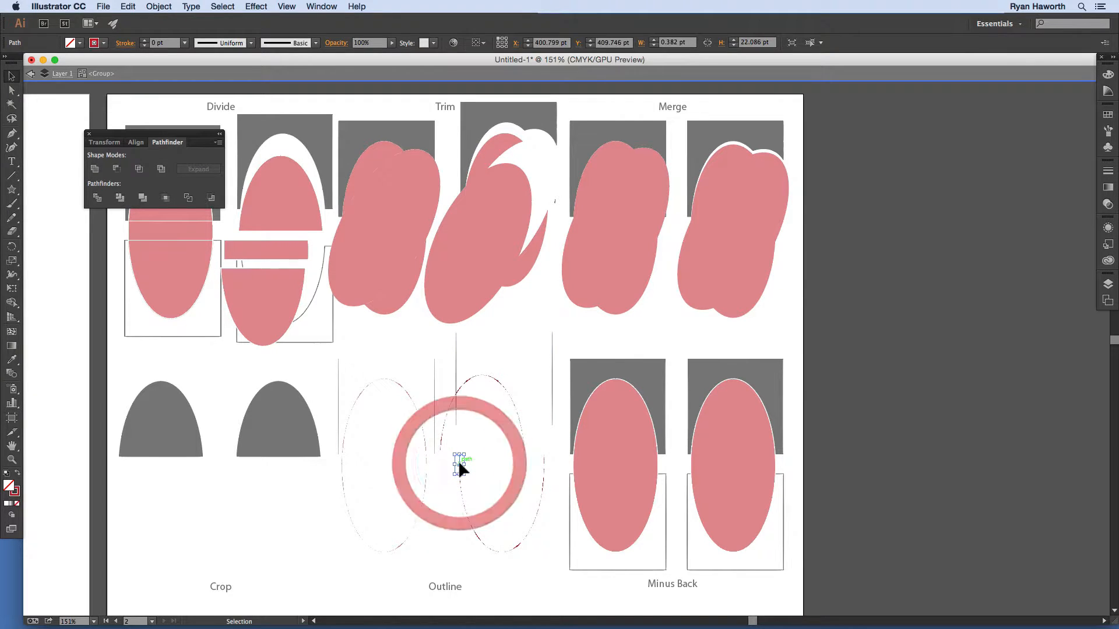
{"action": "left_click_drag", "start_coordinate": [458, 460], "coordinate": [542, 462]}
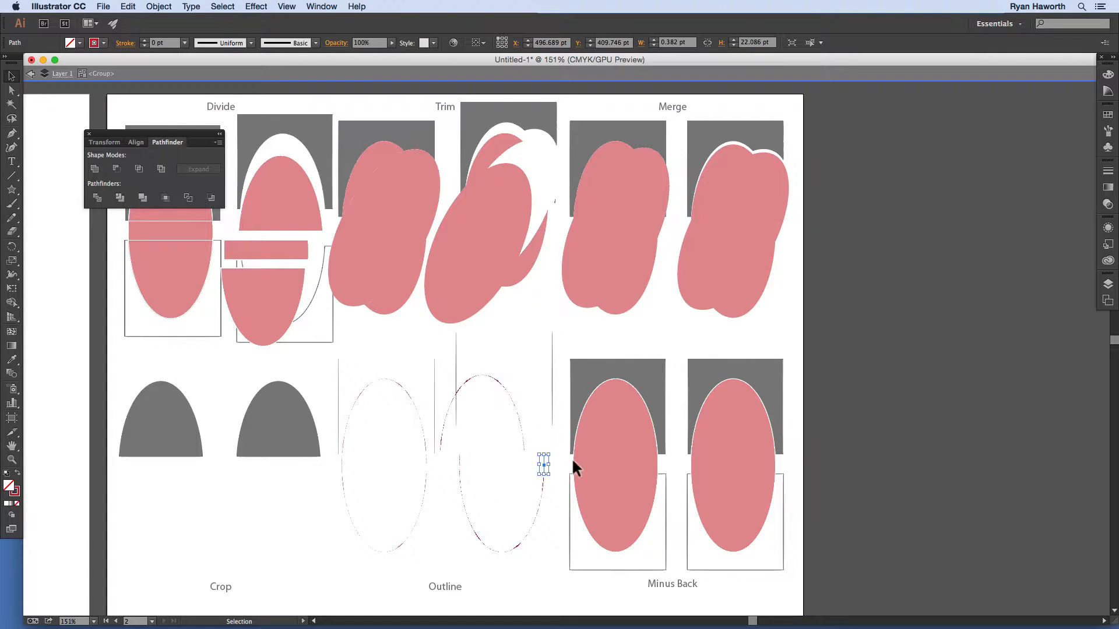
{"action": "left_click", "coordinate": [463, 507]}
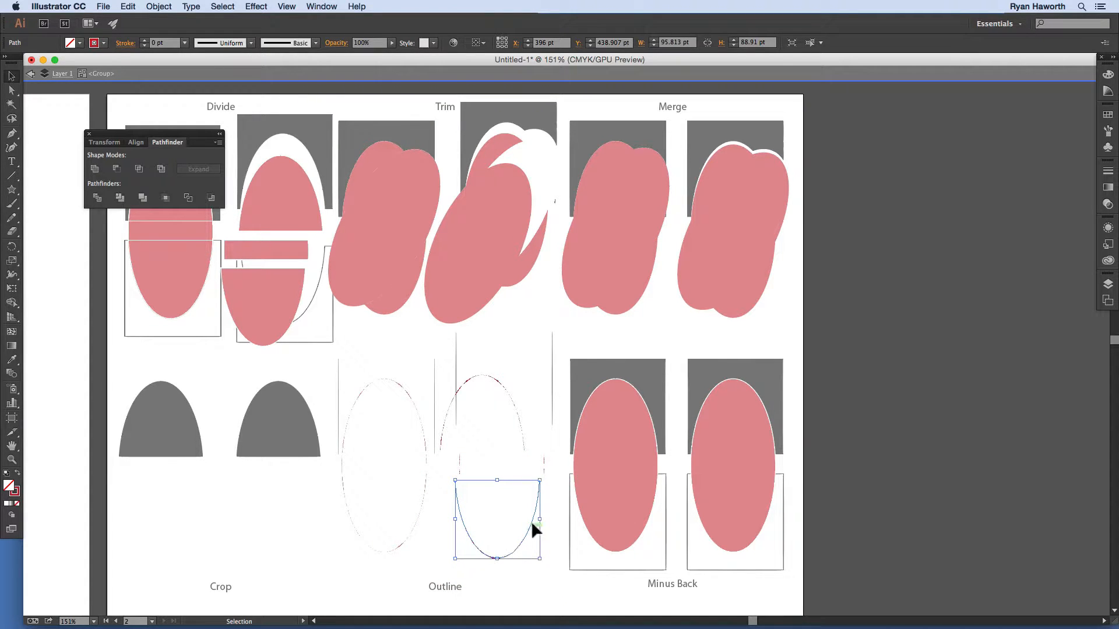
{"action": "left_click", "coordinate": [550, 505]}
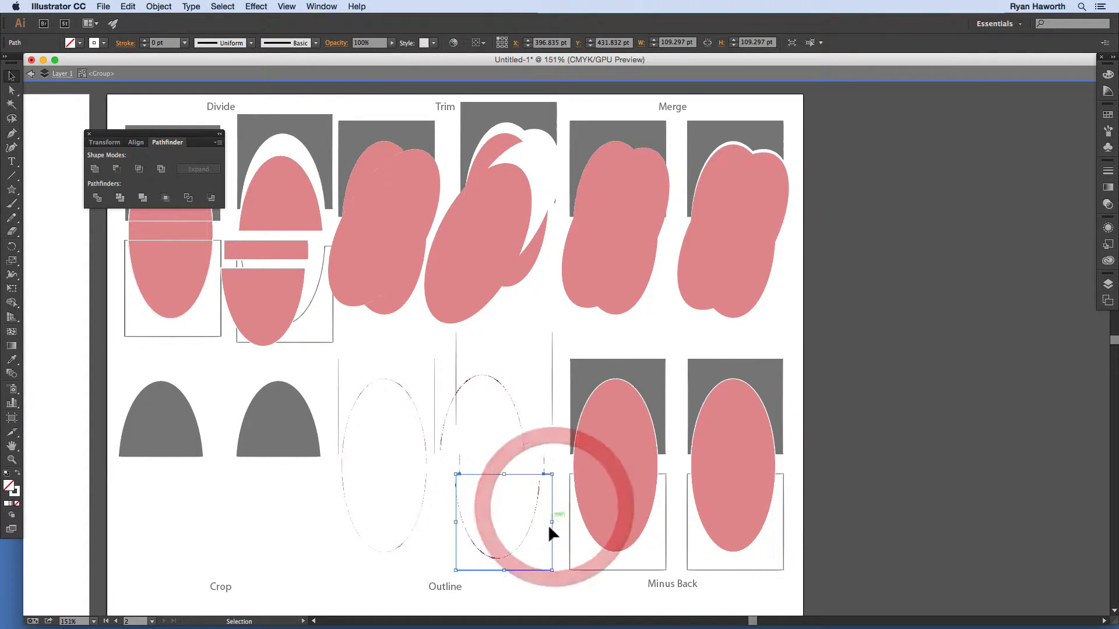
{"action": "left_click", "coordinate": [724, 348]}
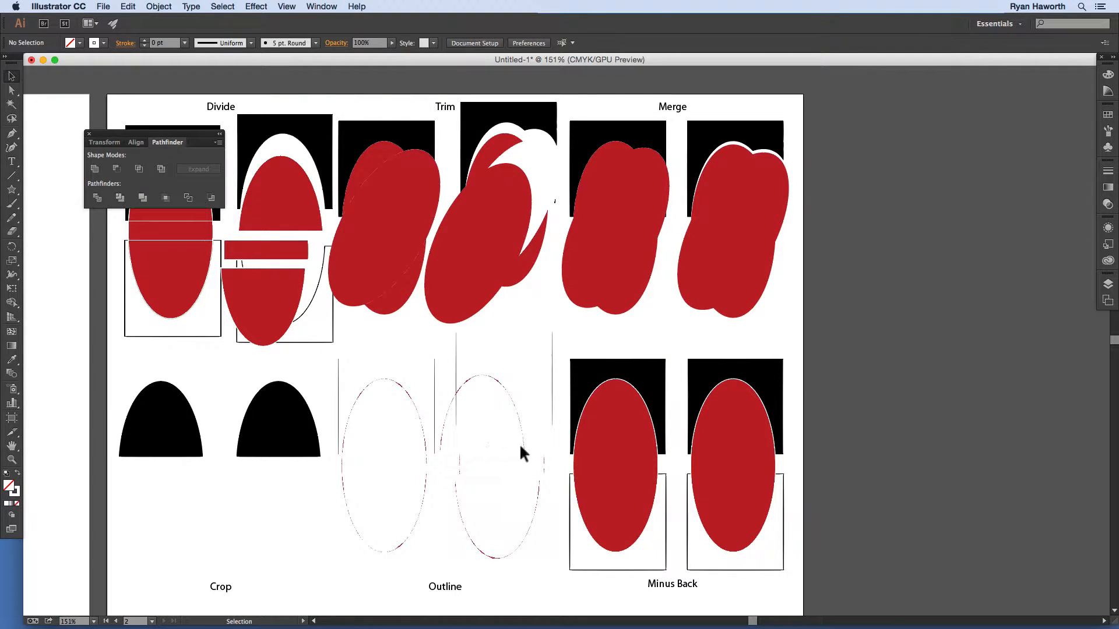
Step: Apply Minus Back to the left and right ellipse-and-square pairs, then isolate the right red rectangle
{"action": "left_click_drag", "start_coordinate": [616, 348], "coordinate": [600, 576]}
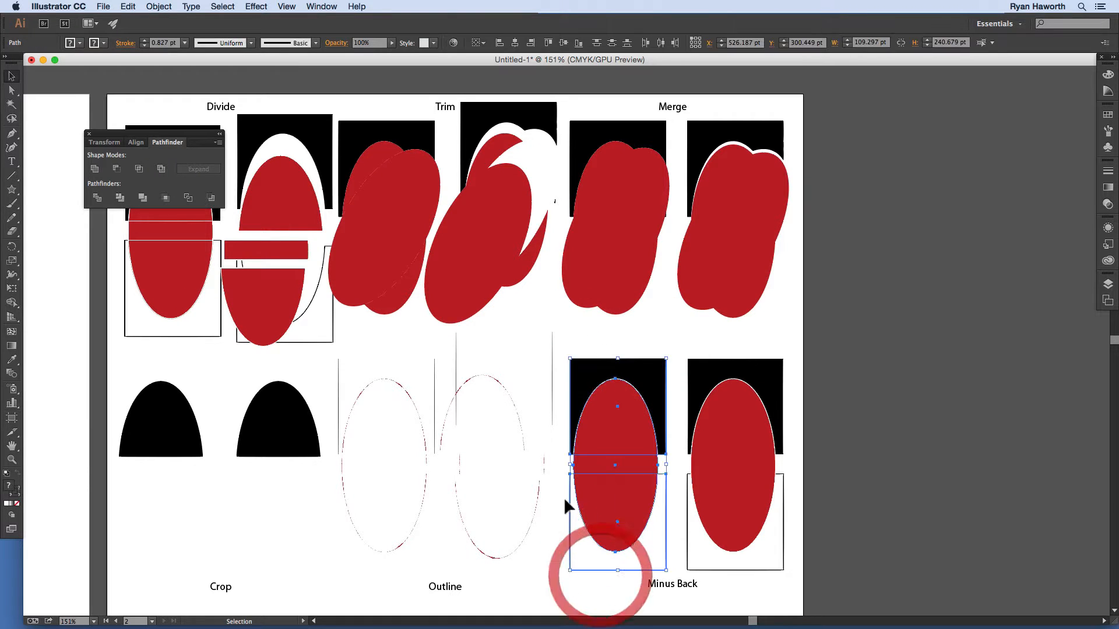
{"action": "left_click", "coordinate": [209, 198]}
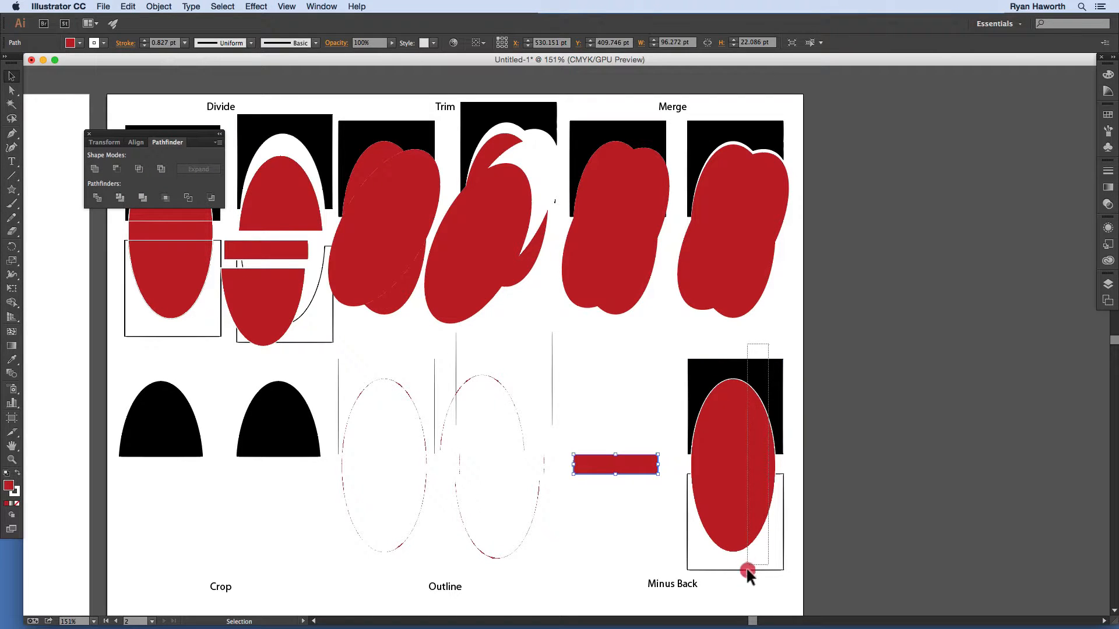
{"action": "left_click_drag", "start_coordinate": [744, 578], "coordinate": [724, 522]}
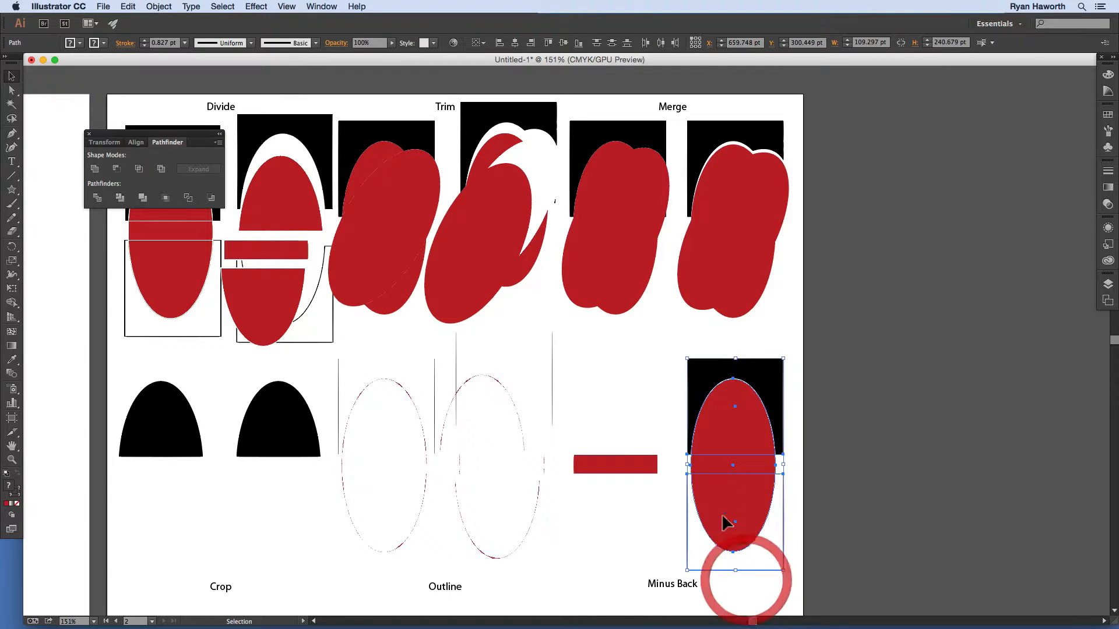
{"action": "left_click", "coordinate": [211, 198]}
{"action": "left_click", "coordinate": [728, 424]}
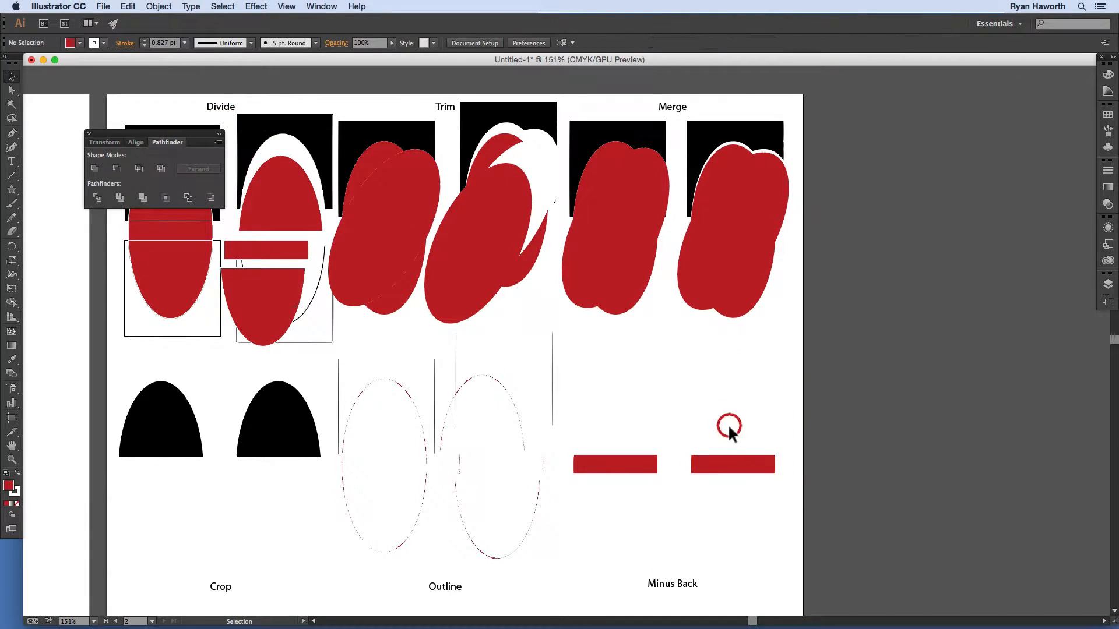
{"action": "double_click", "coordinate": [722, 466]}
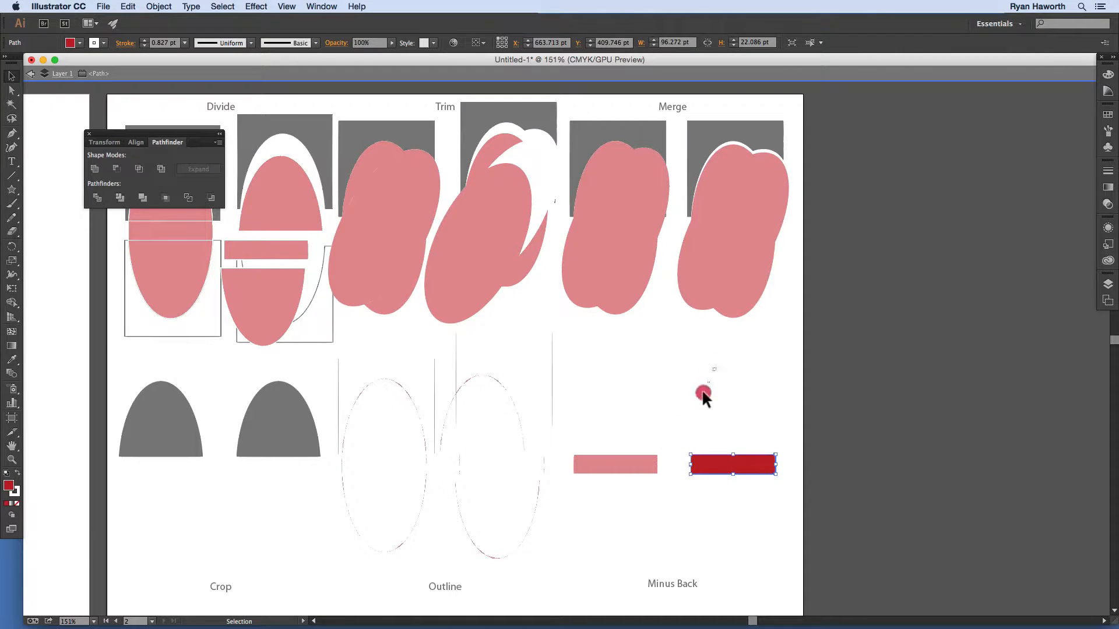
Step: Leave isolation on the red rectangle and pan to the Unite, Minus Front and Intersect artboard
{"action": "left_click_drag", "start_coordinate": [702, 389], "coordinate": [780, 560]}
{"action": "double_click", "coordinate": [746, 432]}
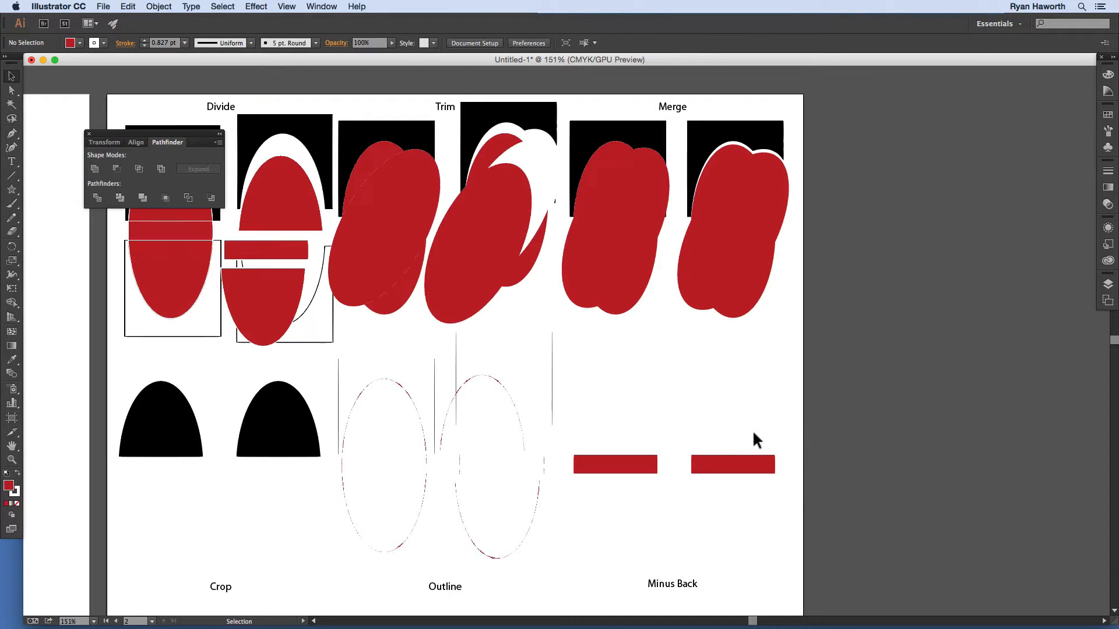
{"action": "key", "text": "space"}
{"action": "left_click_drag", "start_coordinate": [508, 394], "coordinate": [1014, 424]}
{"action": "left_click_drag", "start_coordinate": [492, 395], "coordinate": [733, 373]}
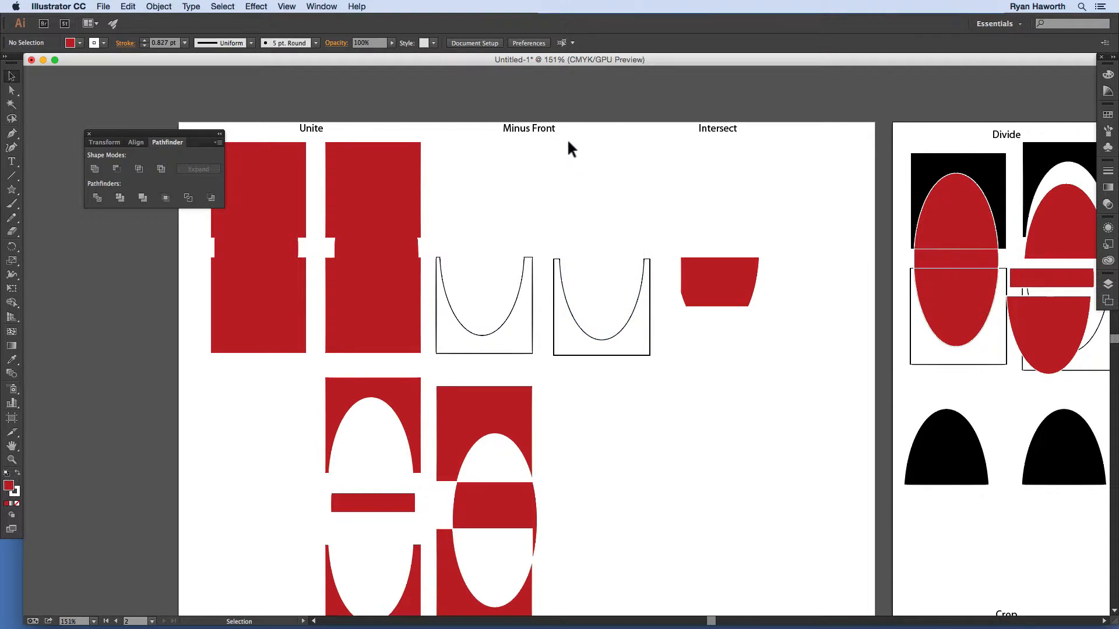
Step: Check the Minus Front compound shape, then pan over to the Divide, Crop and Outline artwork
{"action": "left_click_drag", "start_coordinate": [575, 135], "coordinate": [637, 356]}
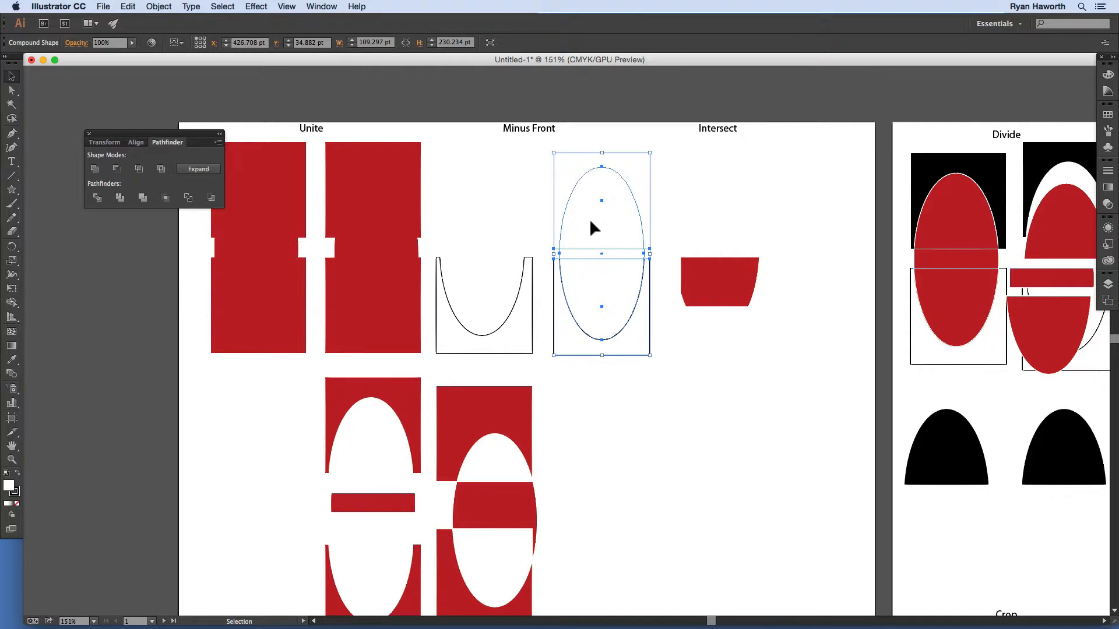
{"action": "left_click", "coordinate": [656, 391]}
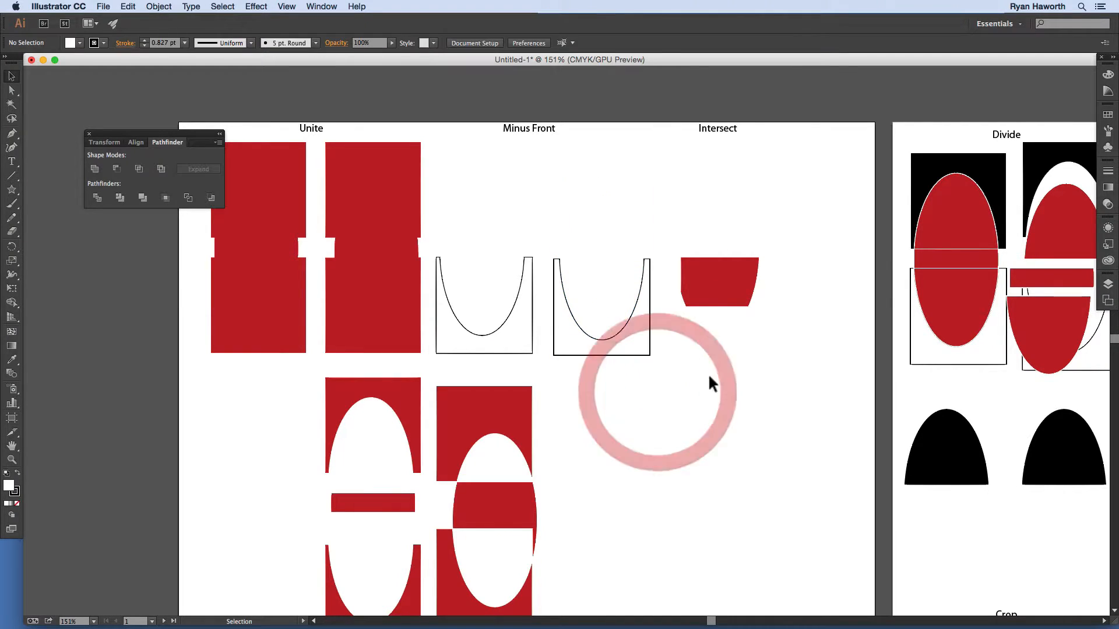
{"action": "key", "text": "space"}
{"action": "left_click_drag", "start_coordinate": [754, 402], "coordinate": [419, 334]}
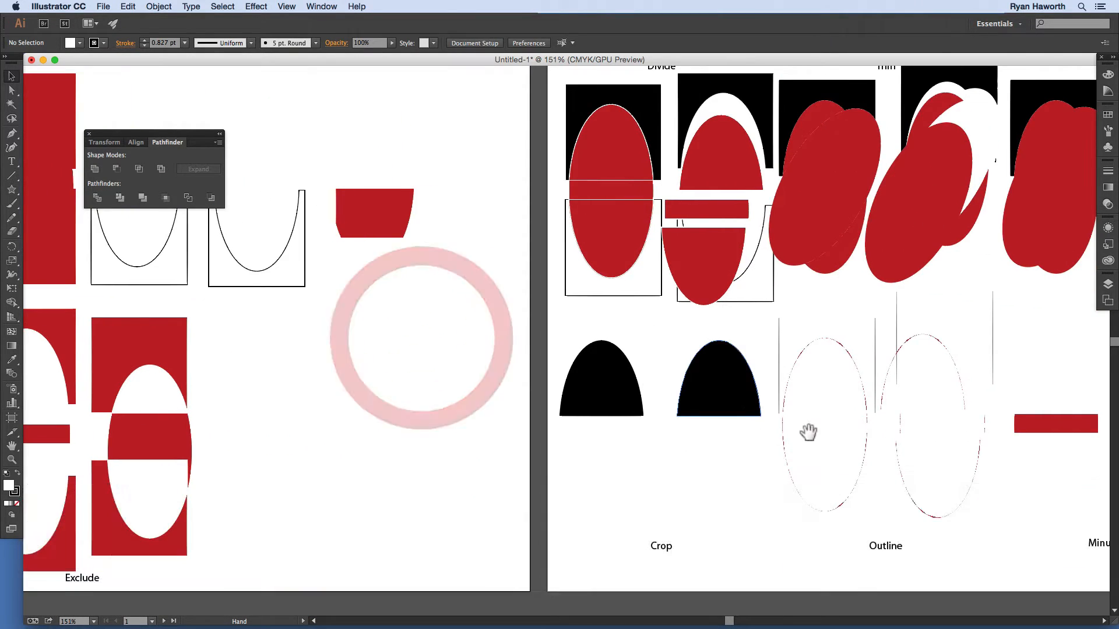
{"action": "left_click_drag", "start_coordinate": [807, 429], "coordinate": [350, 424]}
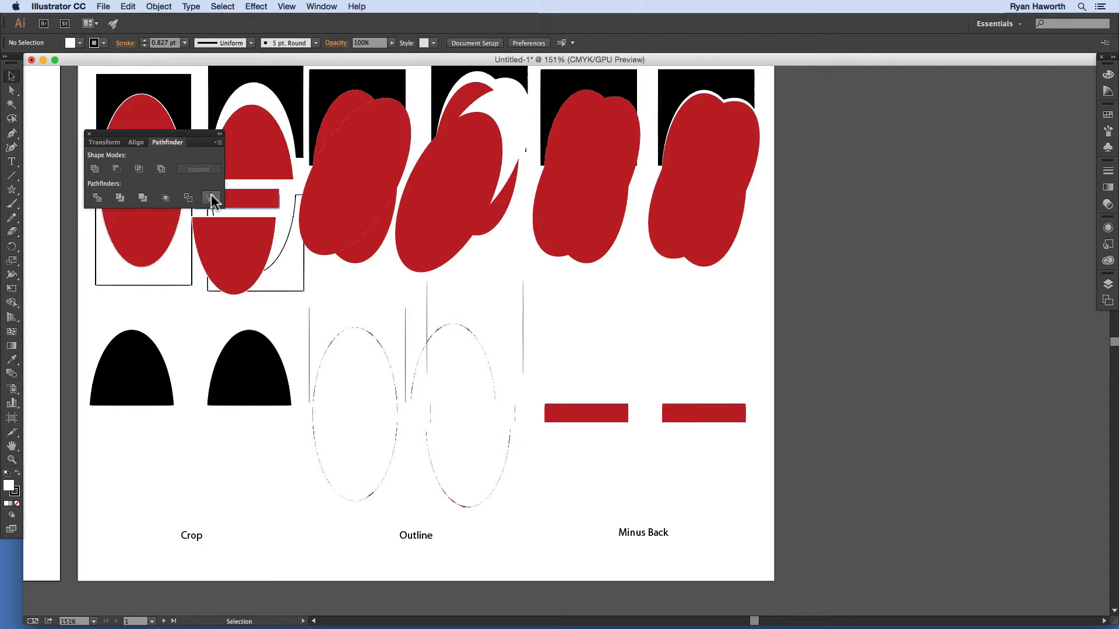
{"action": "scroll", "coordinate": [800, 466], "scroll_direction": "up", "scroll_amount": 2}
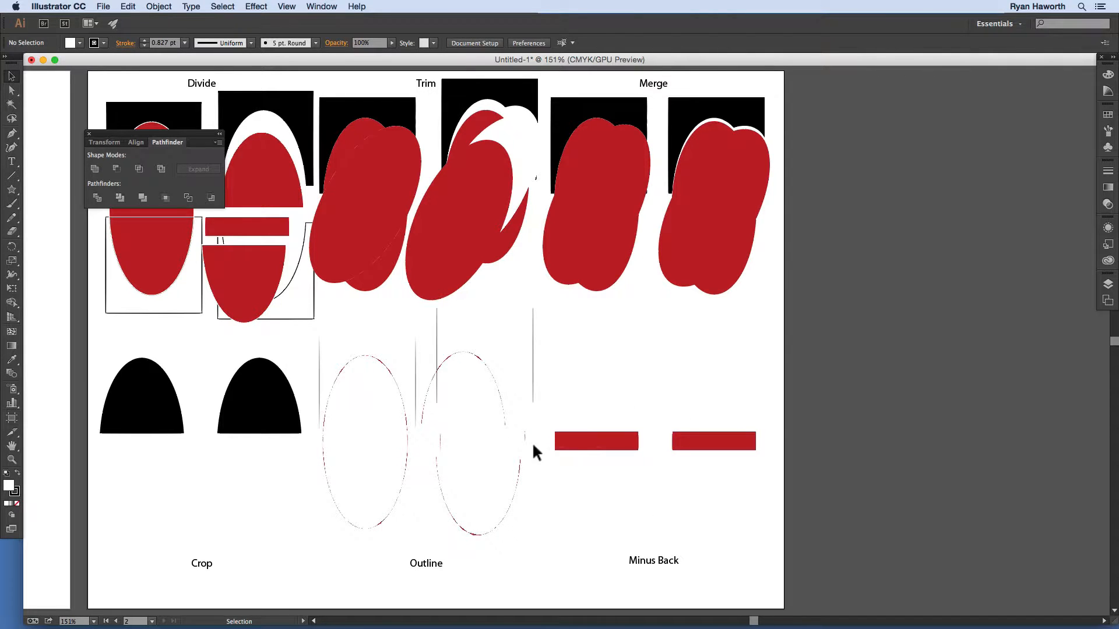
Step: Pan right to show the Intersect artboard, then back to the Divide, Trim and Merge artboard
{"action": "left_click_drag", "start_coordinate": [504, 469], "coordinate": [639, 470]}
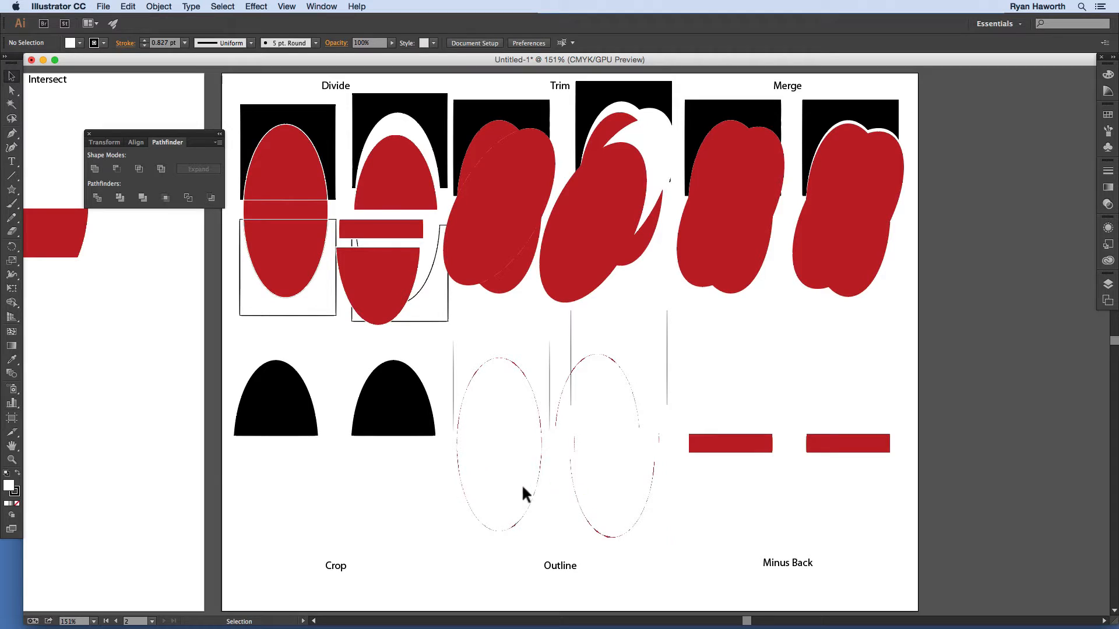
{"action": "left_click_drag", "start_coordinate": [523, 487], "coordinate": [676, 488]}
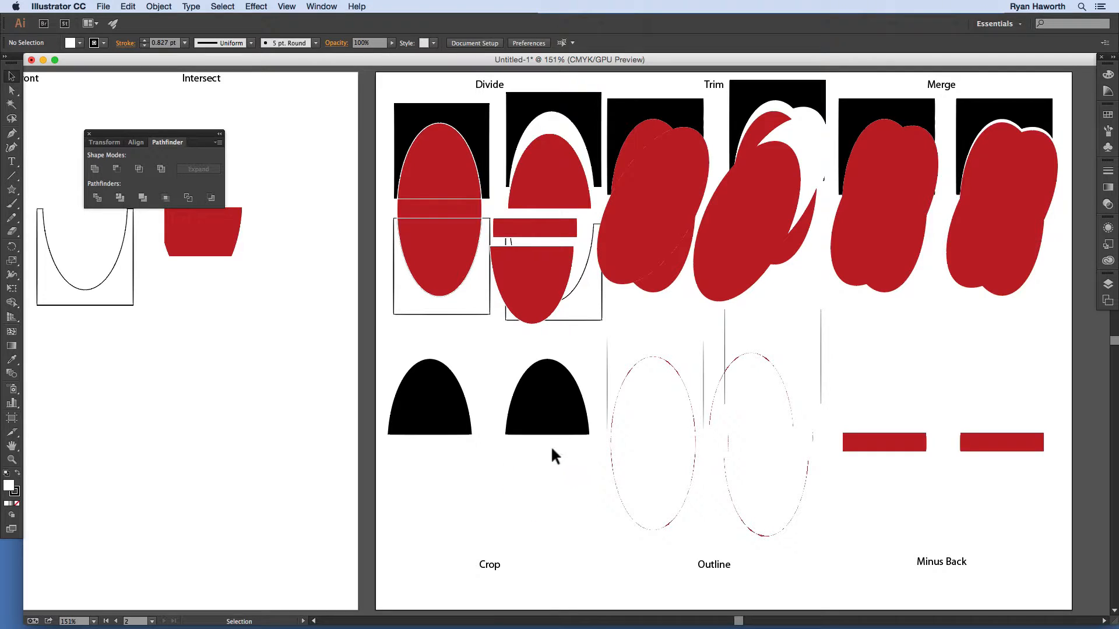
{"action": "key", "text": "space"}
{"action": "left_click_drag", "start_coordinate": [624, 385], "coordinate": [312, 529]}
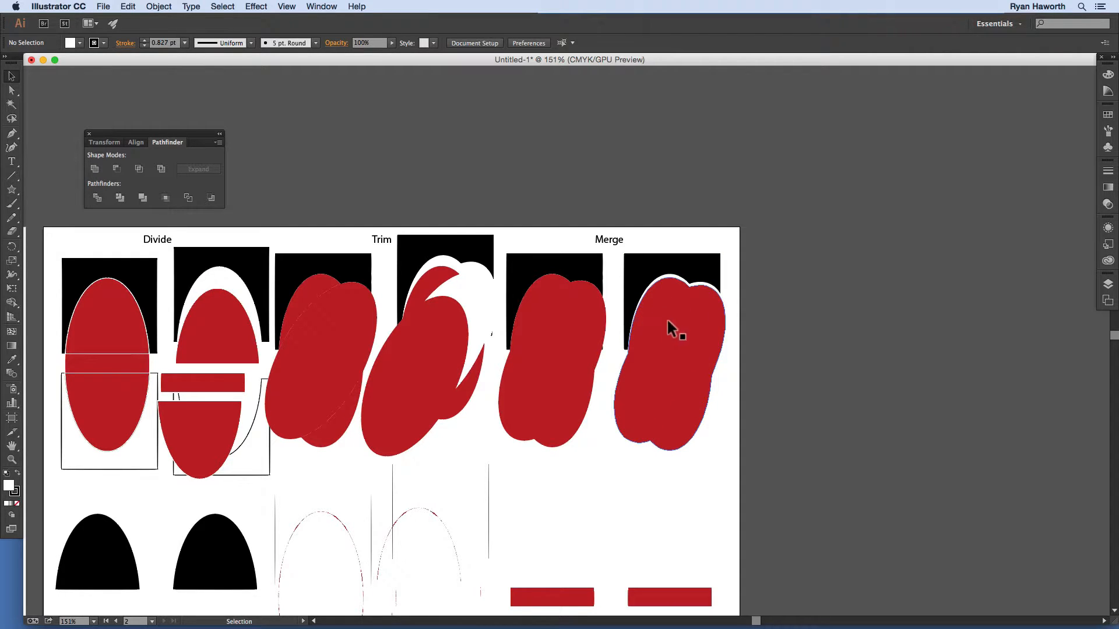
{"action": "key", "text": "space"}
{"action": "left_click_drag", "start_coordinate": [611, 342], "coordinate": [833, 334]}
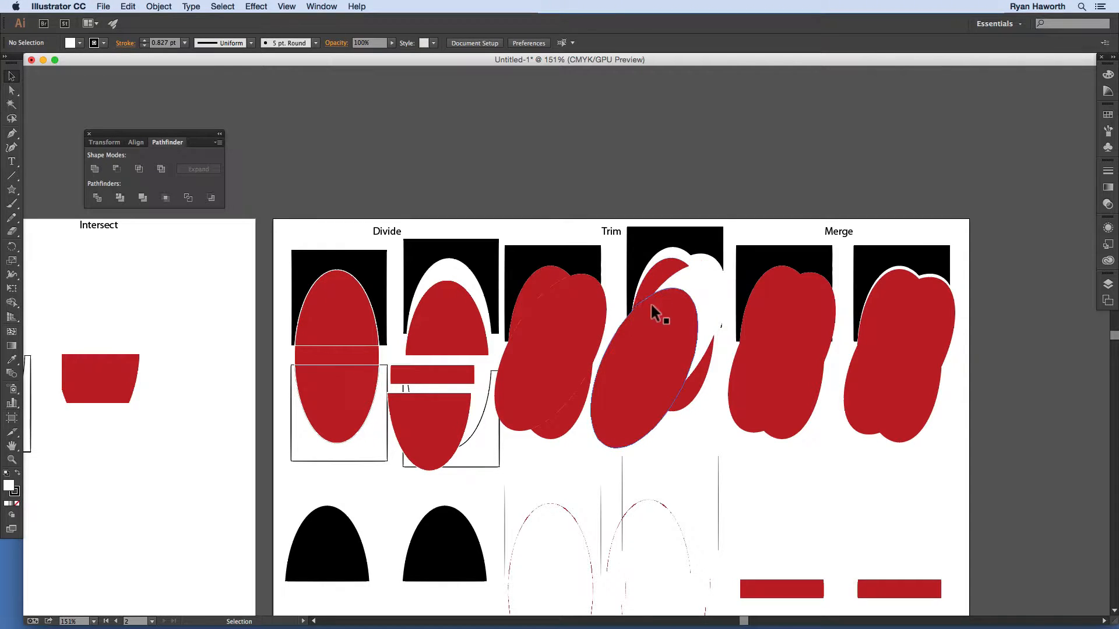
{"action": "key", "text": "space"}
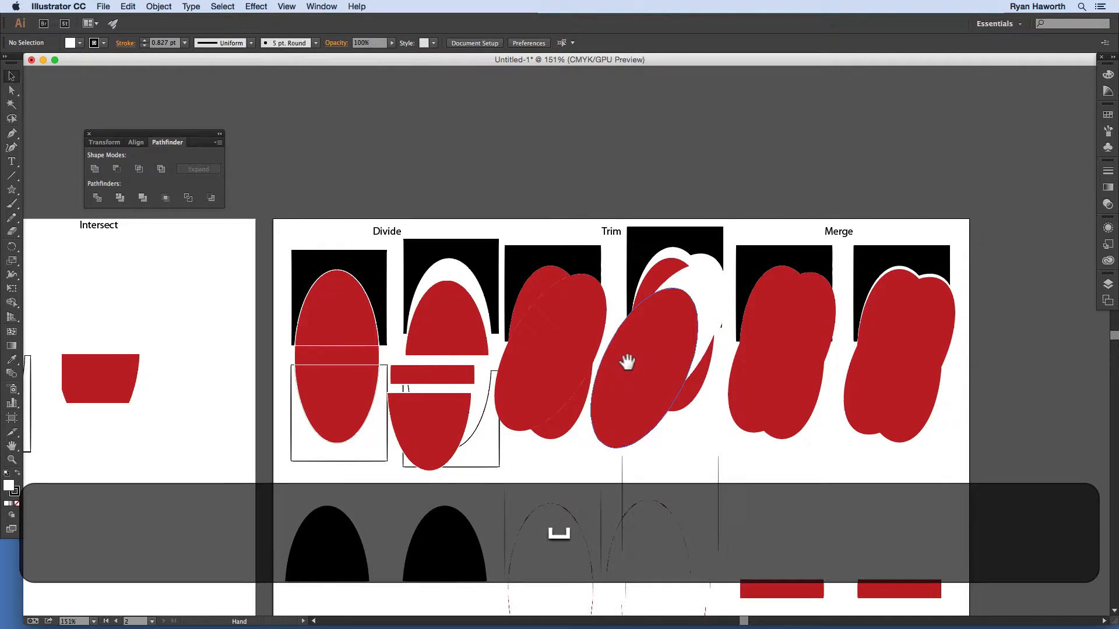
{"action": "left_click_drag", "start_coordinate": [624, 361], "coordinate": [787, 333]}
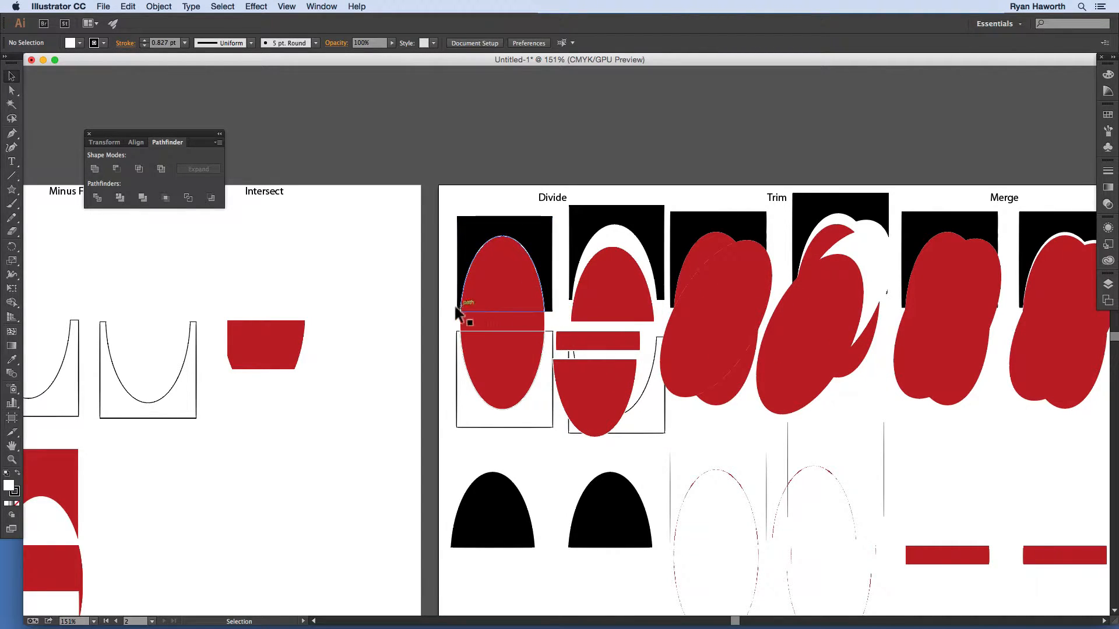
{"action": "left_click", "coordinate": [464, 335]}
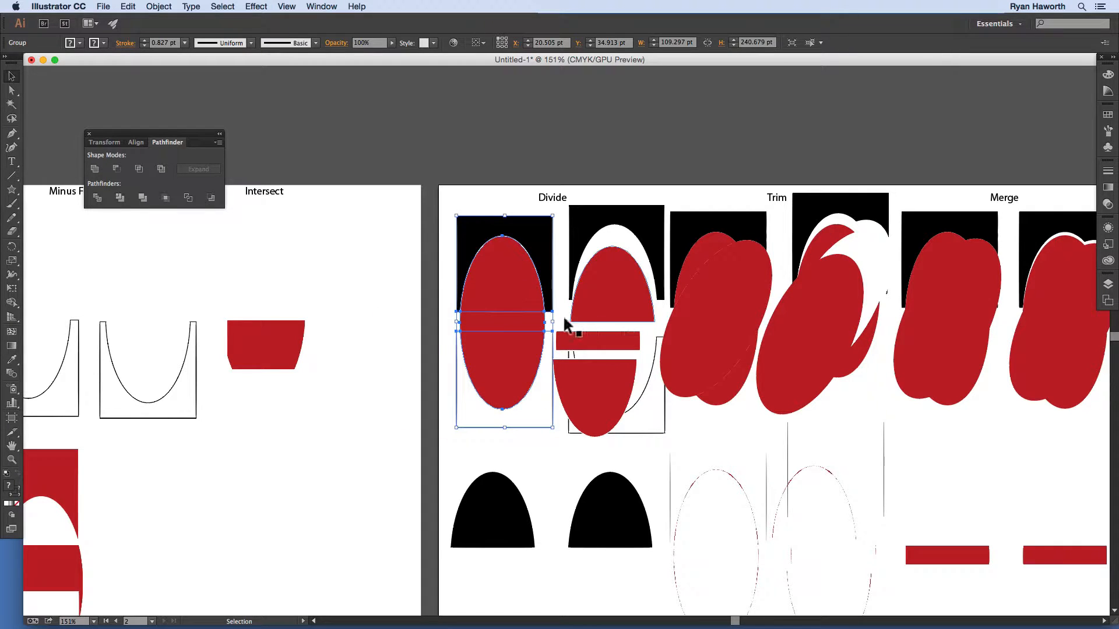
{"action": "key", "text": "space"}
{"action": "left_click_drag", "start_coordinate": [493, 329], "coordinate": [586, 303]}
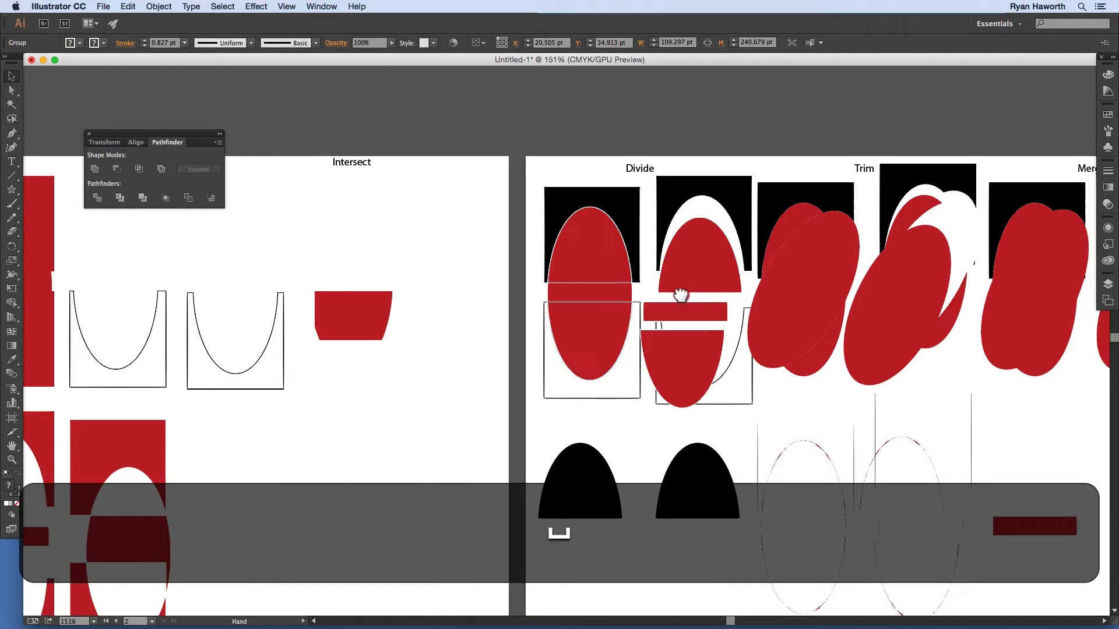
{"action": "mouse_move", "coordinate": [674, 295]}
{"action": "left_mouse_down"}
{"action": "mouse_move", "coordinate": [566, 288]}
{"action": "mouse_move", "coordinate": [721, 254]}
{"action": "left_mouse_up"}
{"action": "mouse_move", "coordinate": [456, 369]}
{"action": "left_mouse_down"}
{"action": "mouse_move", "coordinate": [751, 285]}
{"action": "mouse_move", "coordinate": [781, 295]}
{"action": "left_mouse_up"}
{"action": "left_click_drag", "start_coordinate": [605, 359], "coordinate": [637, 375]}
{"action": "left_click_drag", "start_coordinate": [560, 418], "coordinate": [575, 382]}
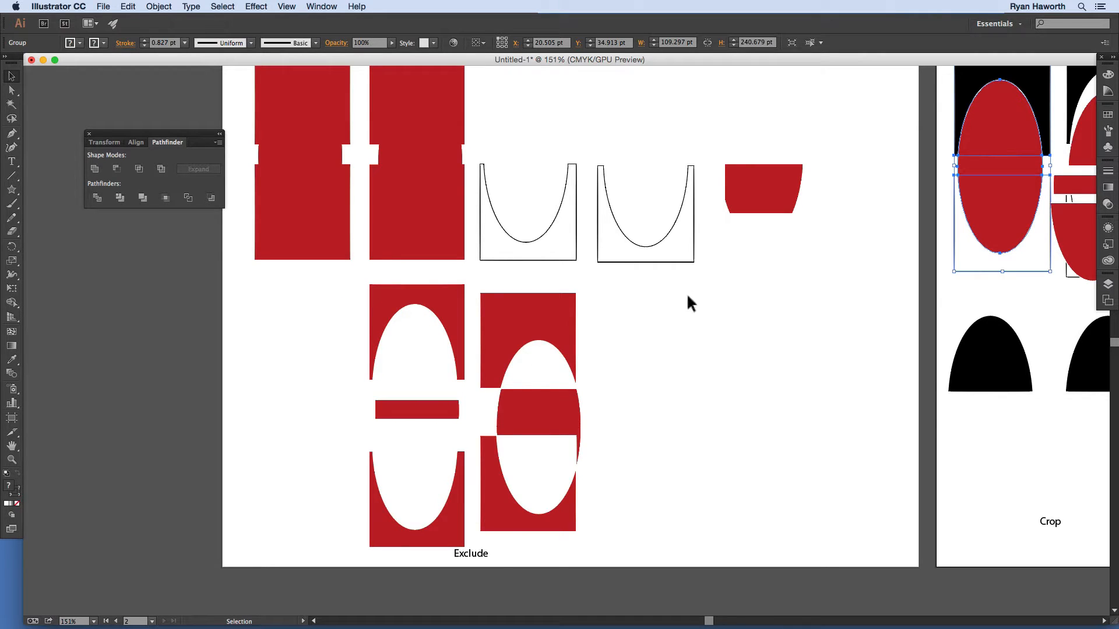
{"action": "left_click_drag", "start_coordinate": [569, 369], "coordinate": [509, 384]}
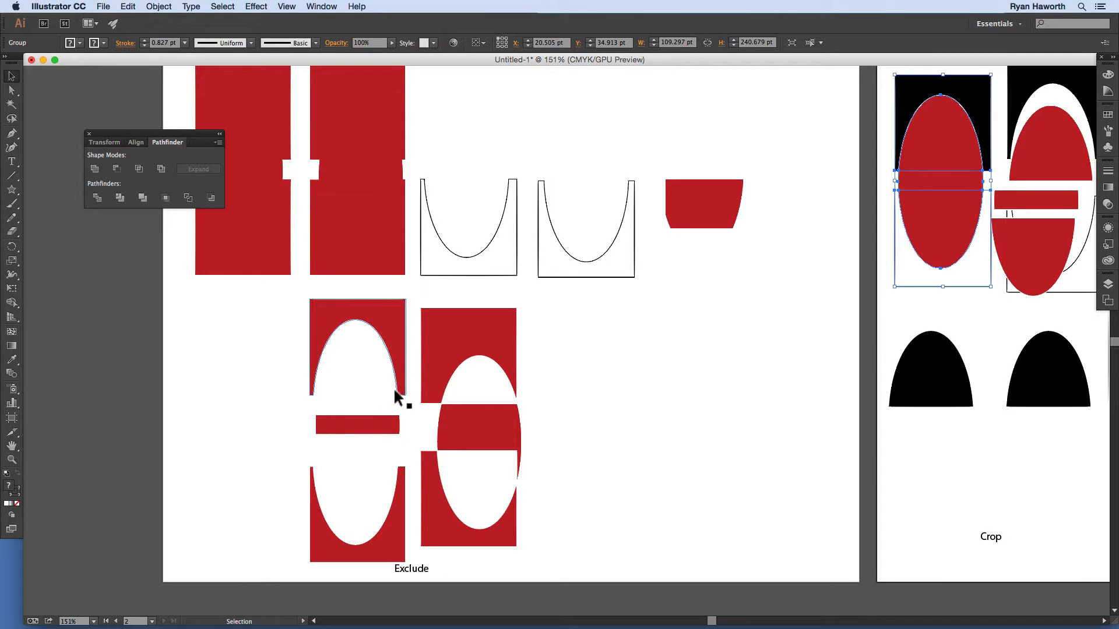
{"action": "left_click", "coordinate": [349, 378]}
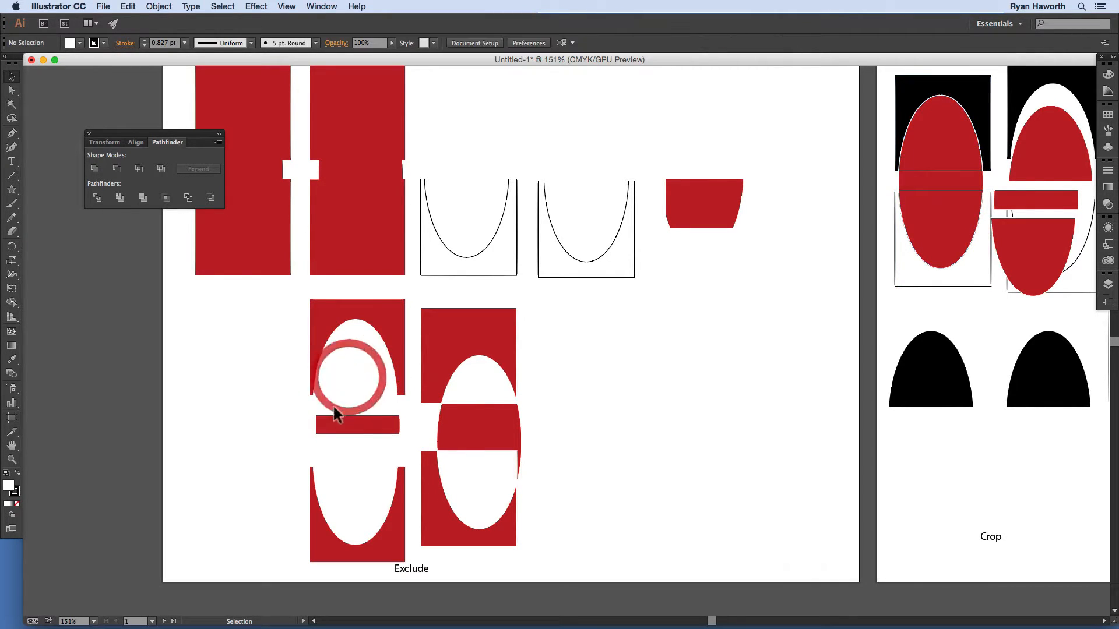
{"action": "left_click", "coordinate": [475, 382]}
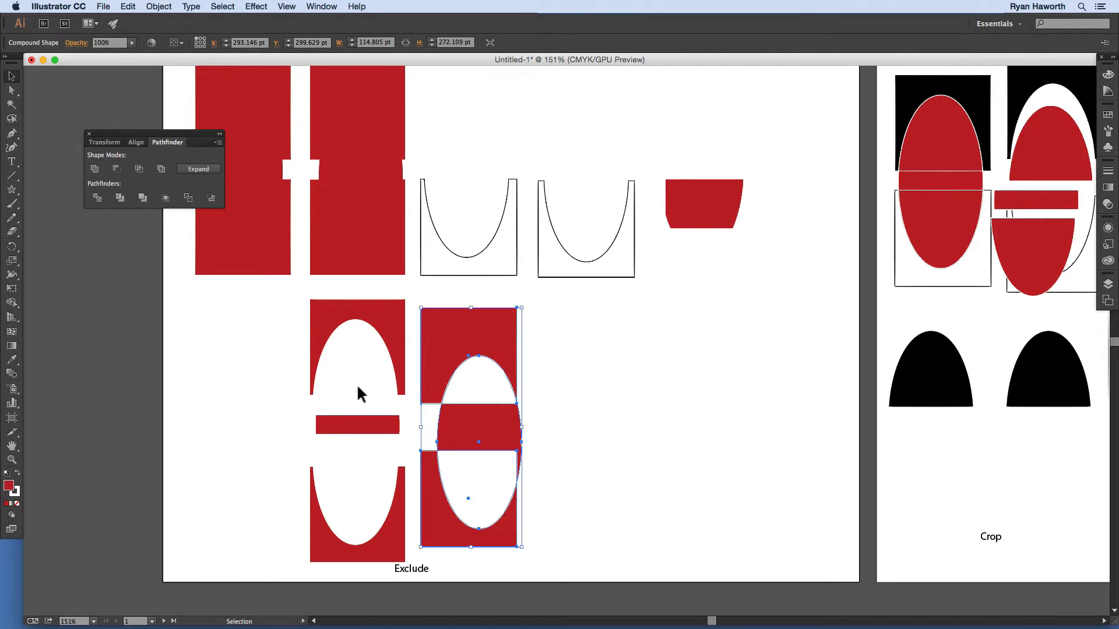
{"action": "left_click", "coordinate": [411, 568]}
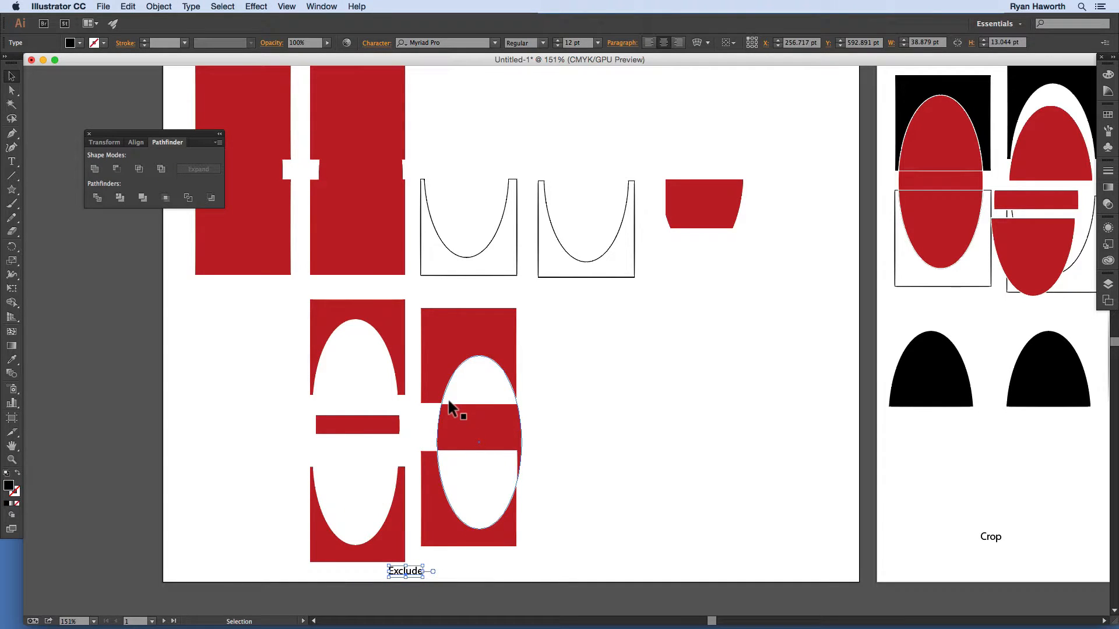
{"action": "key", "text": "space"}
{"action": "left_click_drag", "start_coordinate": [460, 449], "coordinate": [369, 531]}
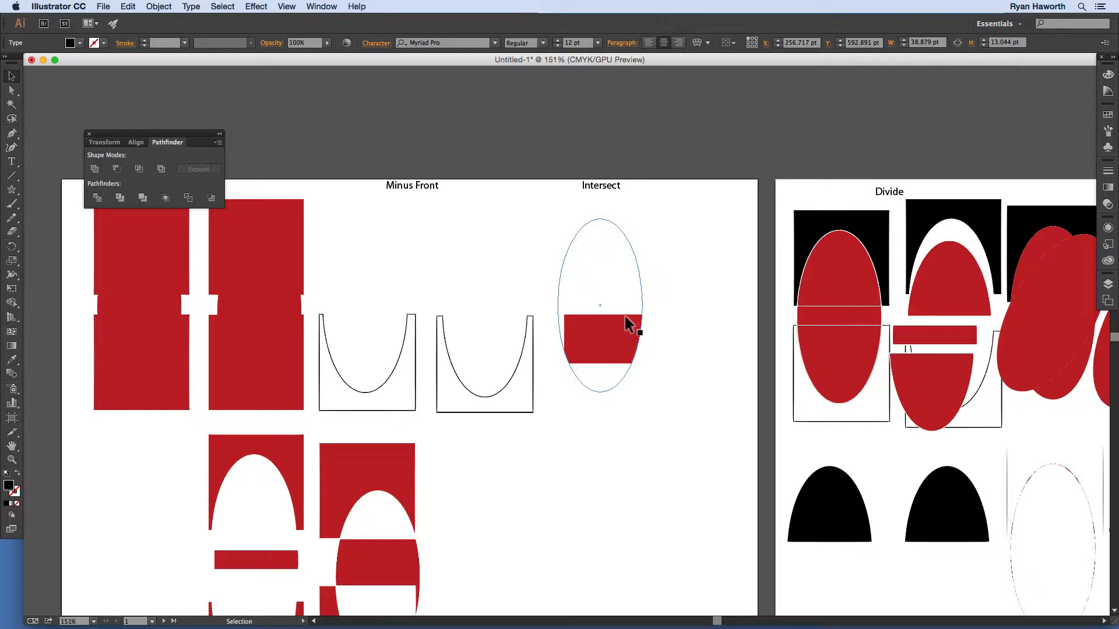
{"action": "key", "text": "space"}
{"action": "left_click_drag", "start_coordinate": [534, 330], "coordinate": [653, 340]}
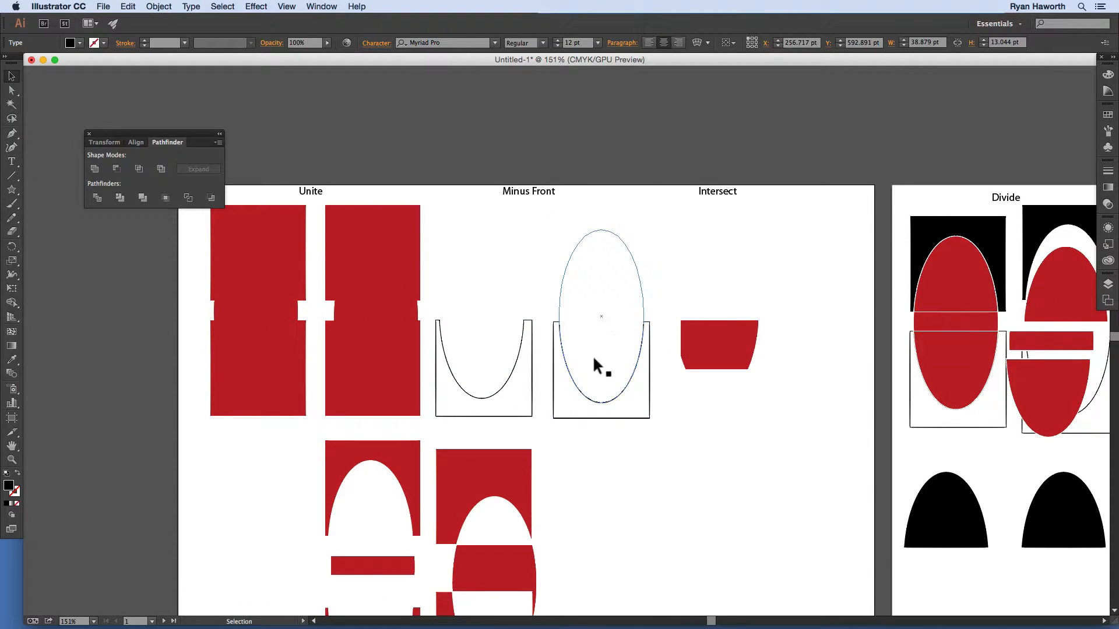
{"action": "key", "text": "space"}
{"action": "left_click_drag", "start_coordinate": [527, 312], "coordinate": [653, 320]}
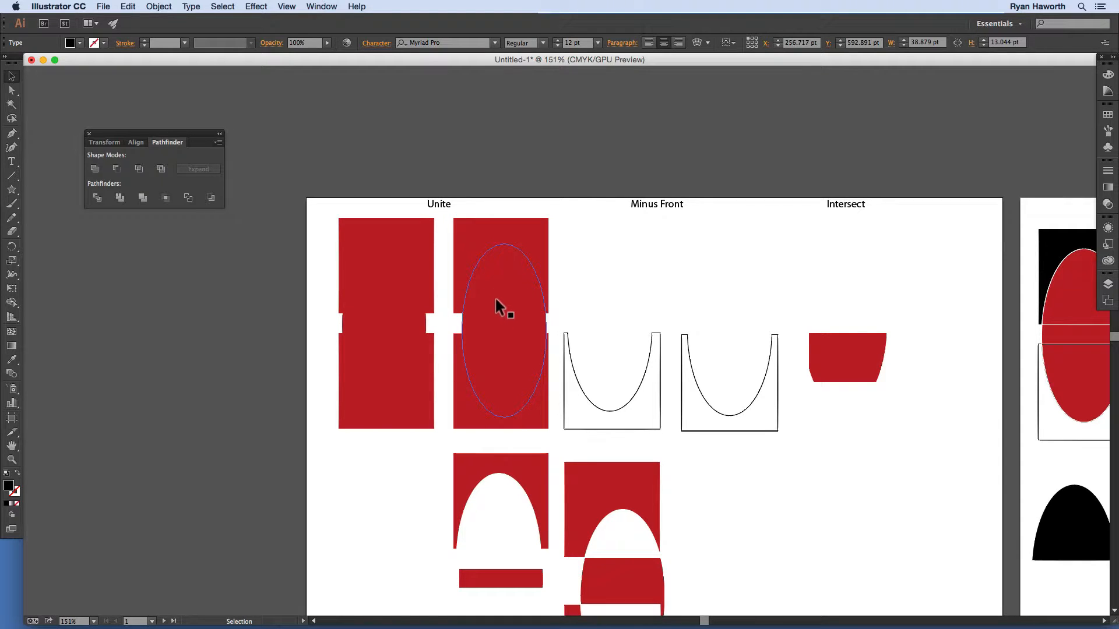
{"action": "left_click", "coordinate": [504, 328]}
{"action": "left_click", "coordinate": [443, 280]}
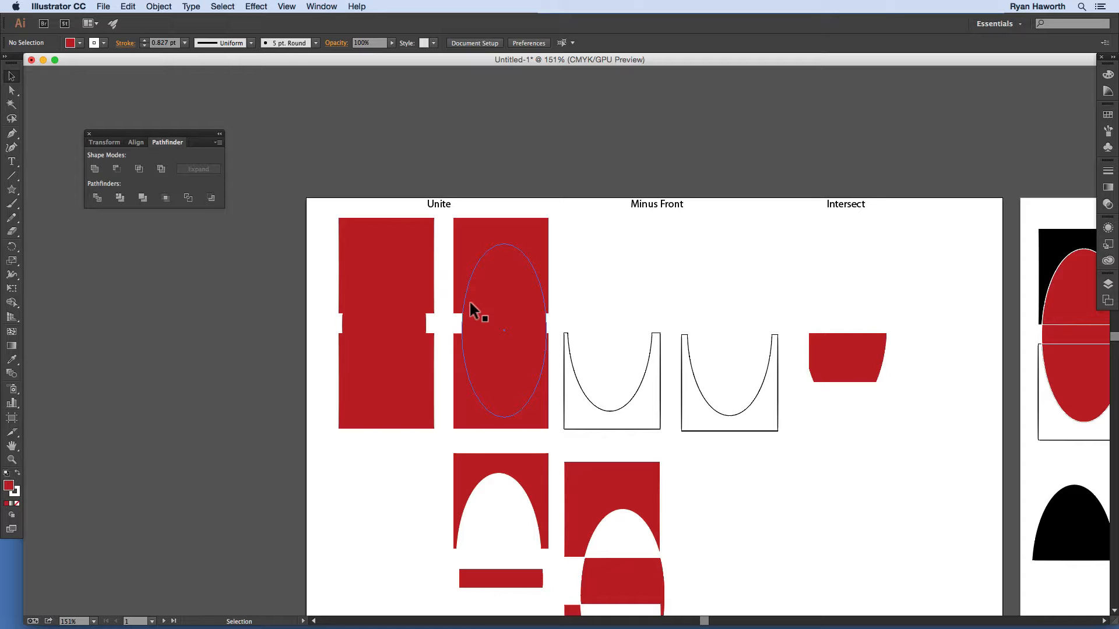
Step: Fit the artboard in the window, select everything, and delete all Pathfinder shapes and labels
{"action": "left_click", "coordinate": [854, 445]}
{"action": "key", "text": "cmd+0"}
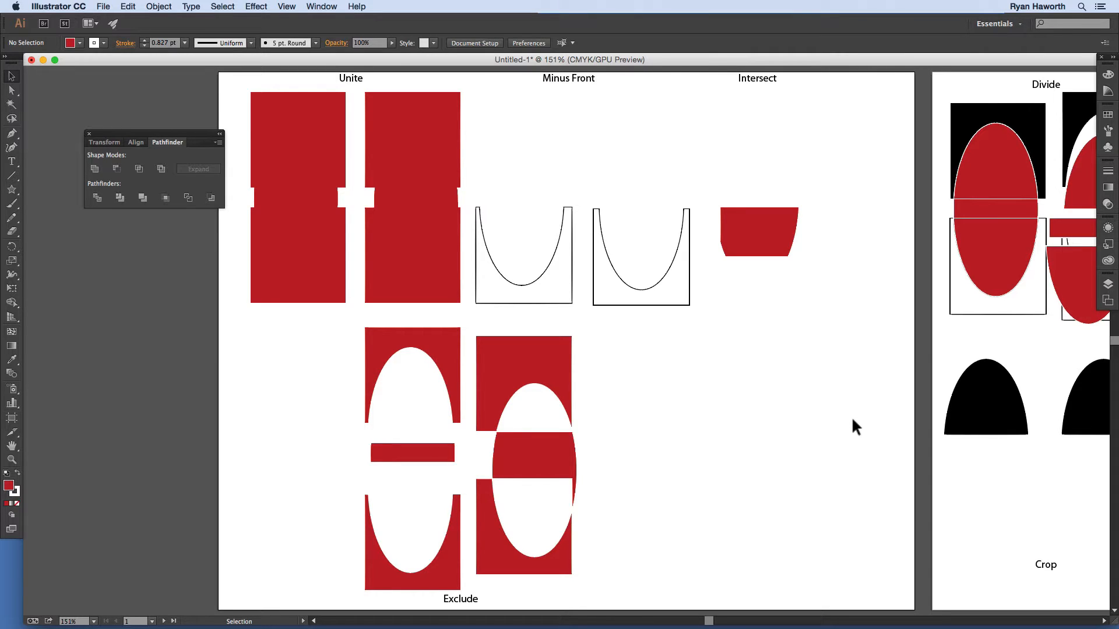
{"action": "key", "text": "super"}
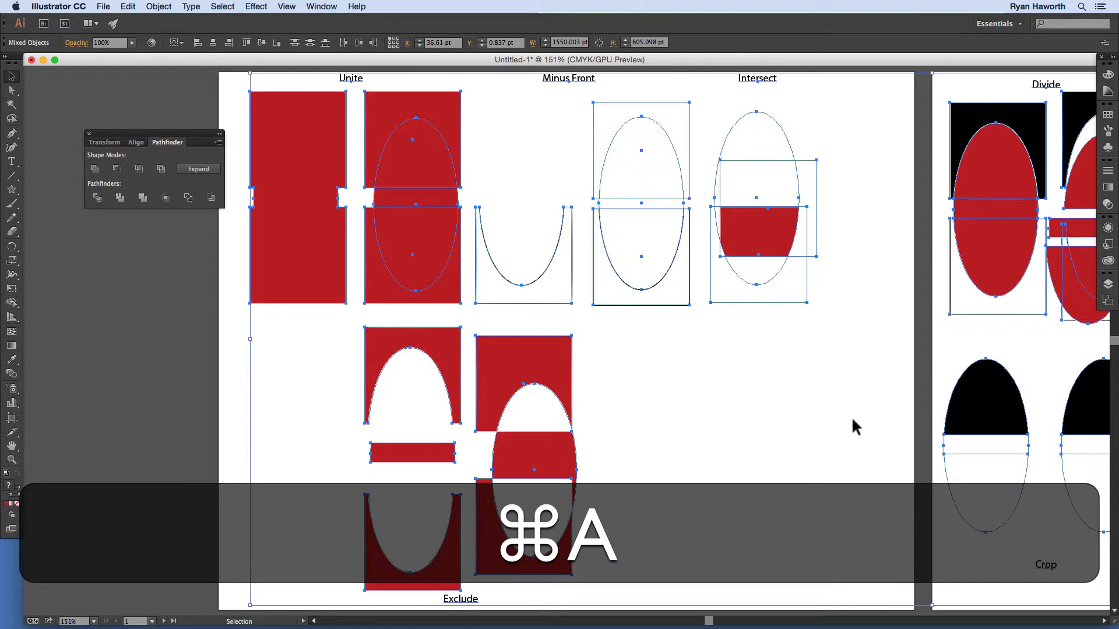
{"action": "key", "text": "BackSpace"}
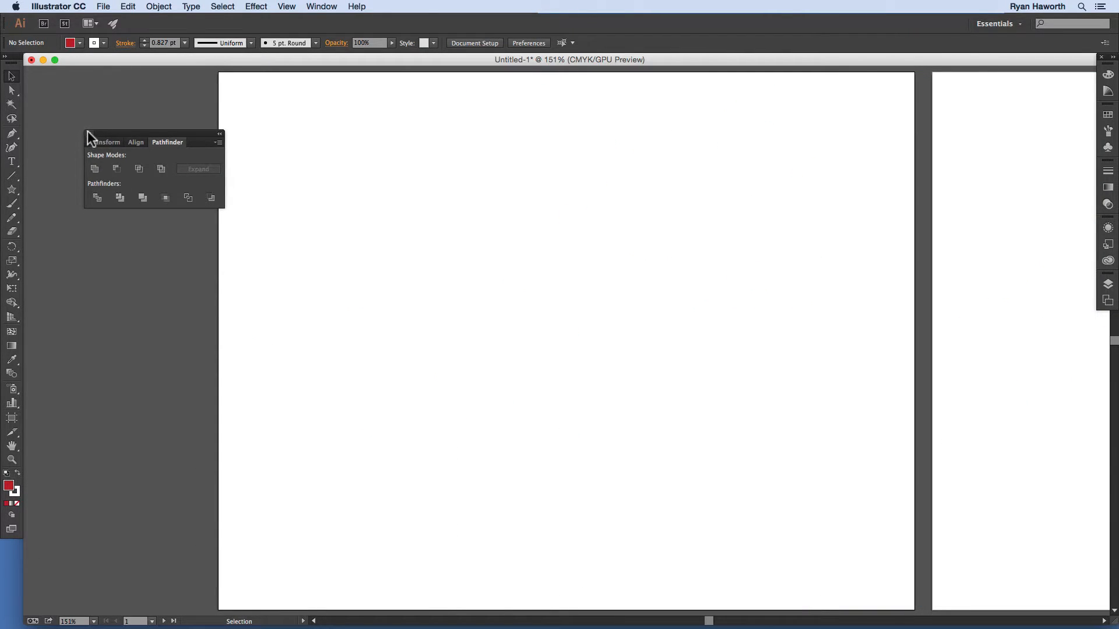
Step: Close the Pathfinder panel and delete Artboard 4 in artboard editing mode
{"action": "left_click", "coordinate": [89, 133]}
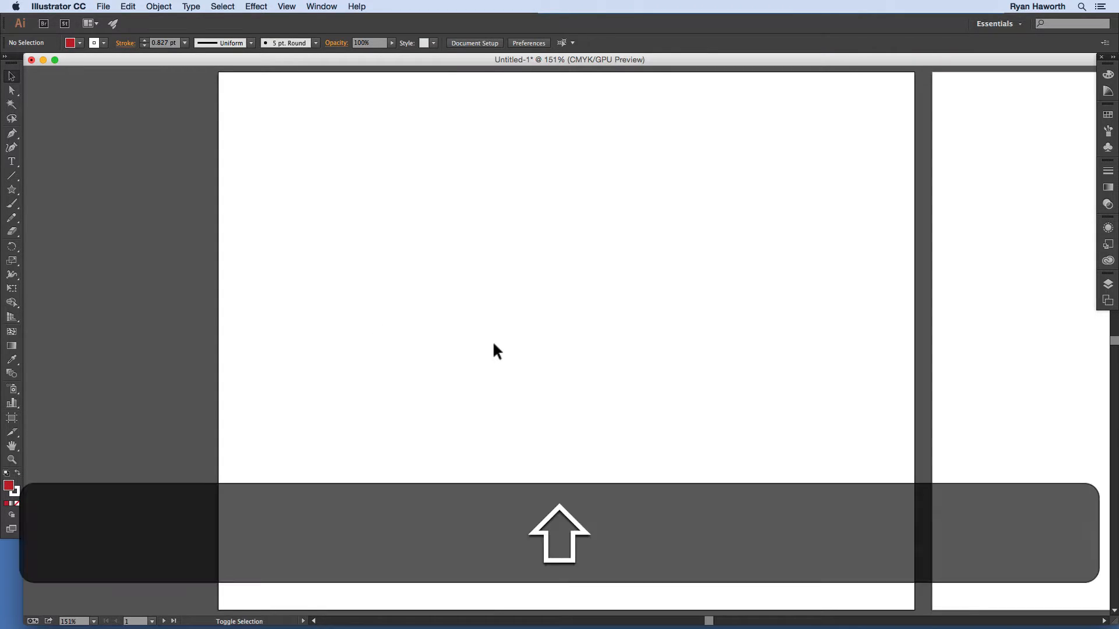
{"action": "key", "text": "shift+o"}
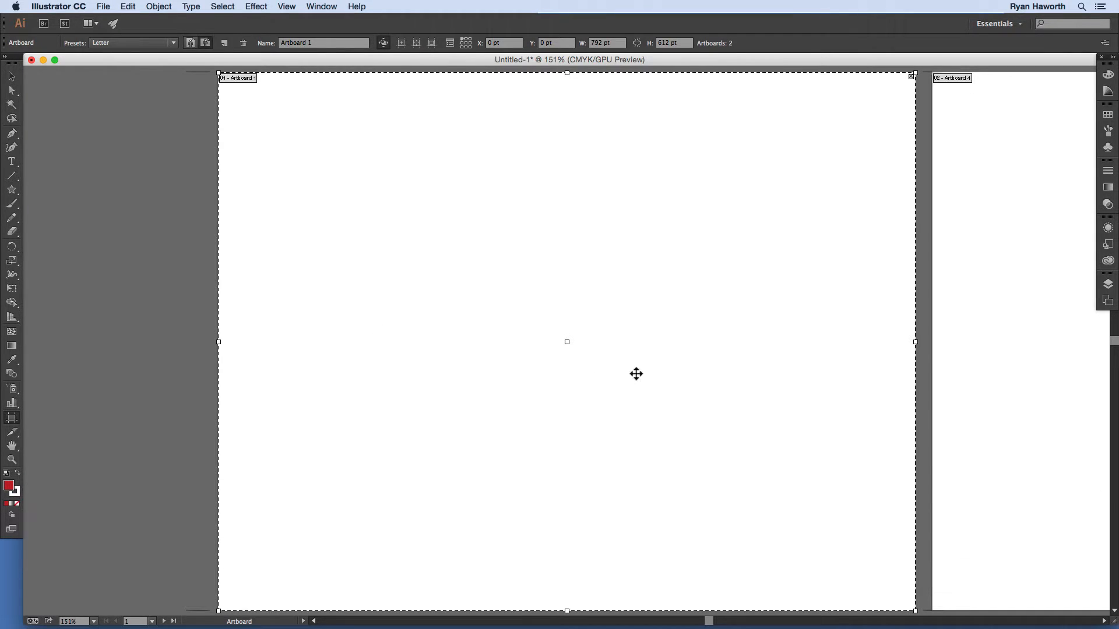
{"action": "left_click", "coordinate": [945, 155]}
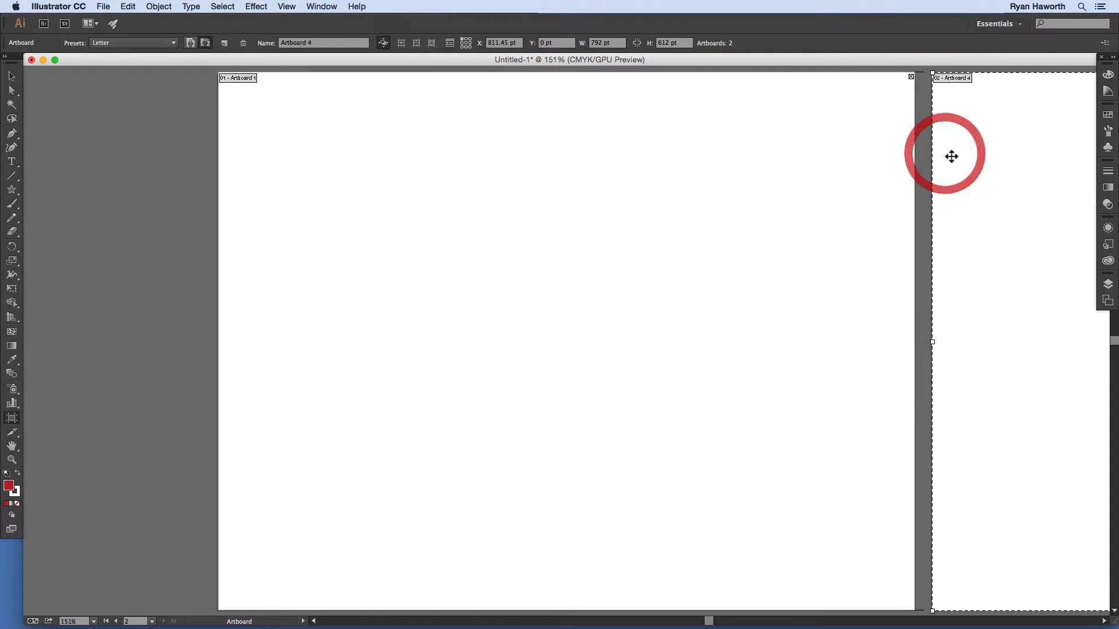
{"action": "left_click", "coordinate": [244, 43]}
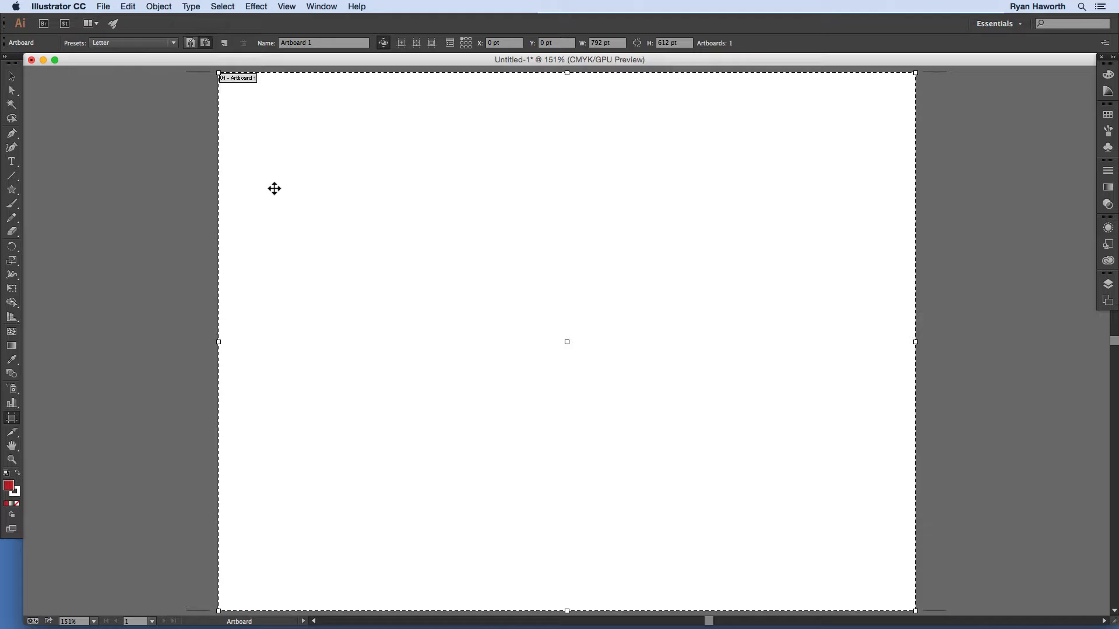
{"action": "key", "text": "shift+Escape"}
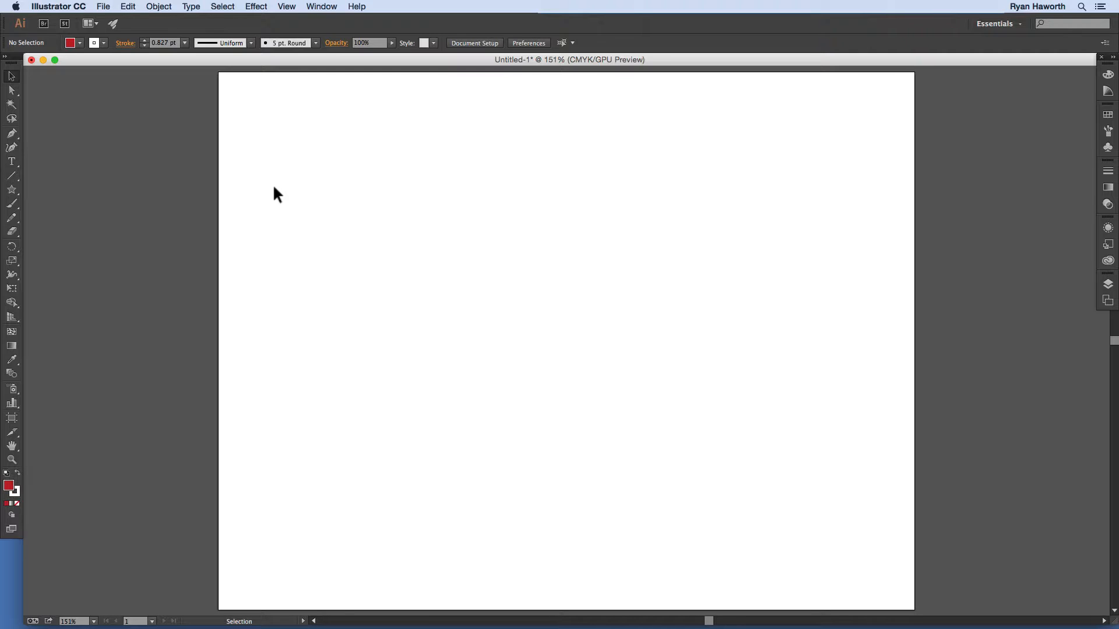
Step: Draw a cascade of overlapping red squares with the Rectangle tool
{"action": "key", "text": "m"}
{"action": "left_click_drag", "start_coordinate": [324, 161], "coordinate": [434, 270]}
{"action": "mouse_move", "coordinate": [379, 217]}
{"action": "left_mouse_down"}
{"action": "mouse_move", "coordinate": [497, 302]}
{"action": "mouse_move", "coordinate": [490, 294]}
{"action": "mouse_move", "coordinate": [486, 314]}
{"action": "left_mouse_up"}
{"action": "mouse_move", "coordinate": [432, 269]}
{"action": "left_mouse_down"}
{"action": "mouse_move", "coordinate": [512, 167]}
{"action": "mouse_move", "coordinate": [511, 191]}
{"action": "left_mouse_up"}
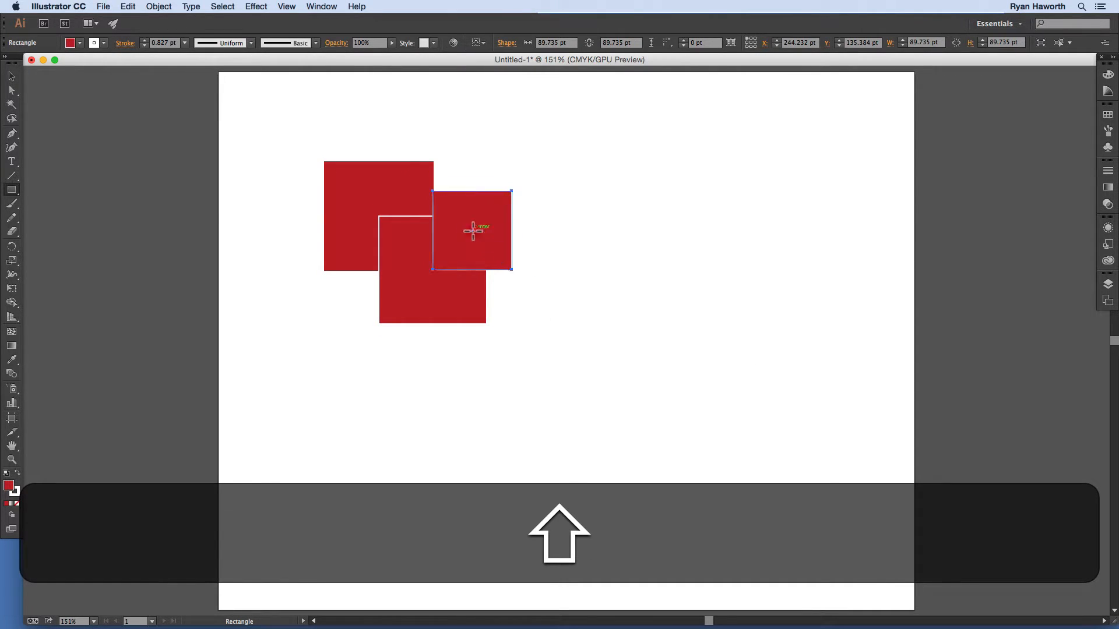
{"action": "left_click_drag", "start_coordinate": [473, 231], "coordinate": [537, 298]}
{"action": "mouse_move", "coordinate": [504, 263]}
{"action": "left_mouse_down"}
{"action": "mouse_move", "coordinate": [554, 215]}
{"action": "mouse_move", "coordinate": [572, 281]}
{"action": "left_mouse_up"}
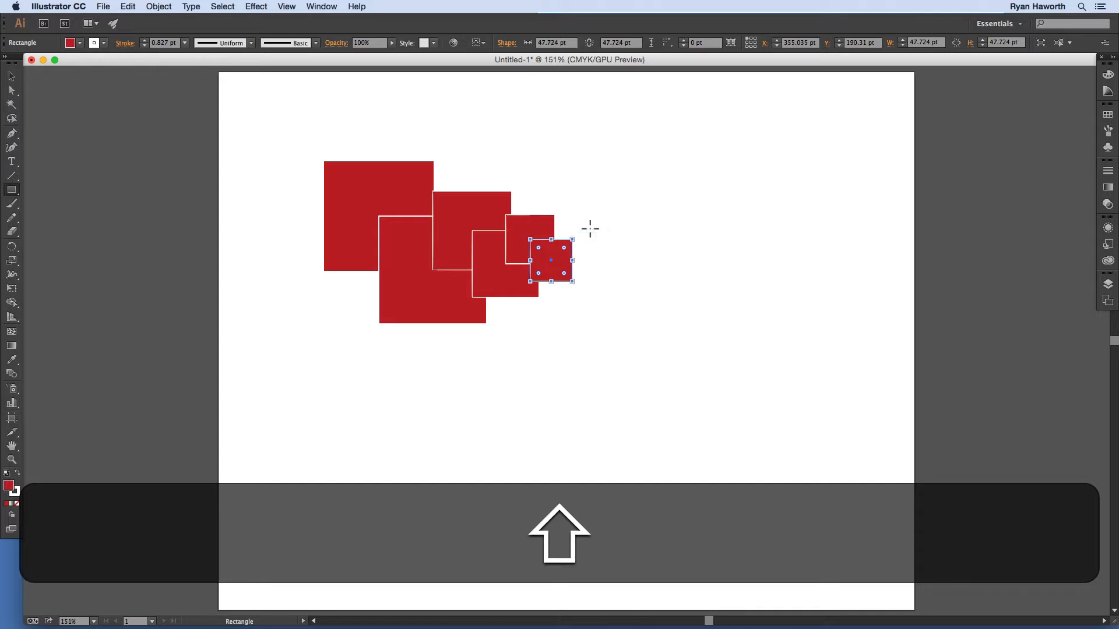
Step: Draw a row of four overlapping red circles below the squares
{"action": "key", "text": "l"}
{"action": "mouse_move", "coordinate": [399, 444]}
{"action": "left_mouse_down"}
{"action": "mouse_move", "coordinate": [336, 408]}
{"action": "mouse_move", "coordinate": [482, 446]}
{"action": "mouse_move", "coordinate": [401, 432]}
{"action": "left_mouse_up"}
{"action": "left_click", "coordinate": [558, 444], "text": "alt+shift"}
{"action": "key", "text": "Escape"}
{"action": "left_click", "coordinate": [564, 447], "text": "super"}
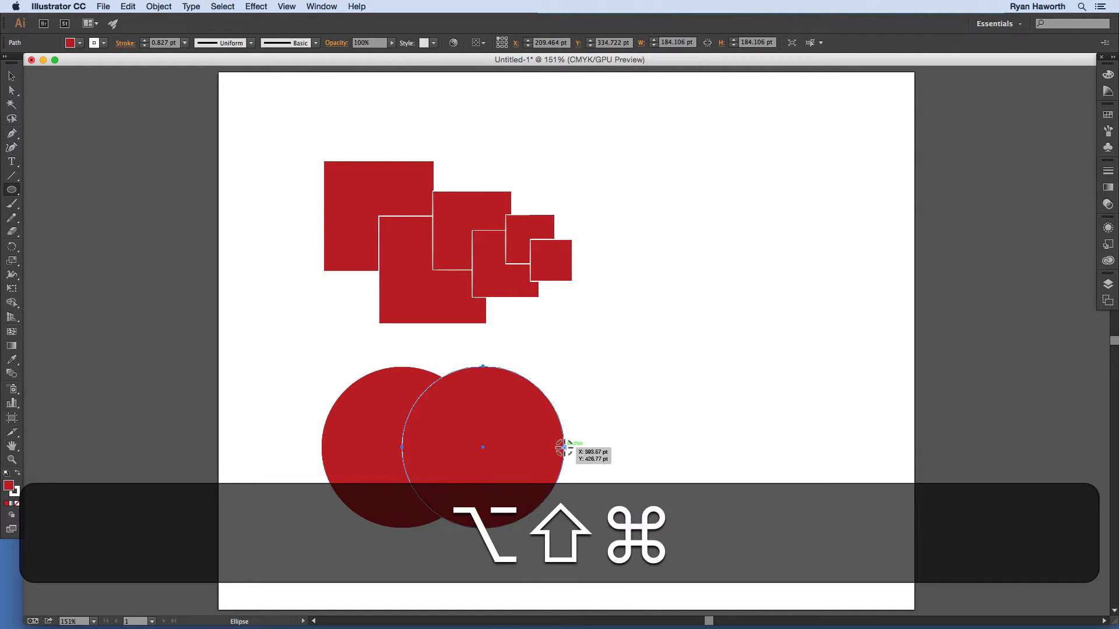
{"action": "left_click_drag", "start_coordinate": [563, 447], "coordinate": [486, 447]}
{"action": "left_click_drag", "start_coordinate": [641, 447], "coordinate": [566, 438]}
{"action": "left_click", "coordinate": [749, 429], "text": "super"}
{"action": "left_click", "coordinate": [722, 318], "text": "super"}
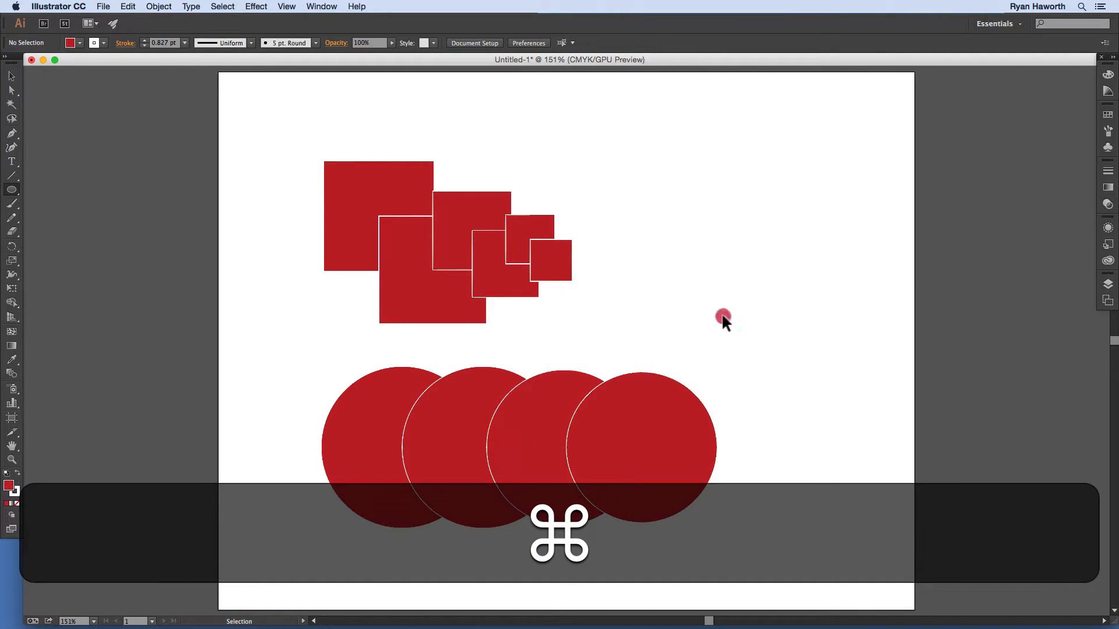
Step: Draw overlapping red five-pointed stars at the upper right, then switch to Shape Builder
{"action": "left_click_drag", "start_coordinate": [12, 190], "coordinate": [64, 246]}
{"action": "left_click_drag", "start_coordinate": [641, 130], "coordinate": [672, 173]}
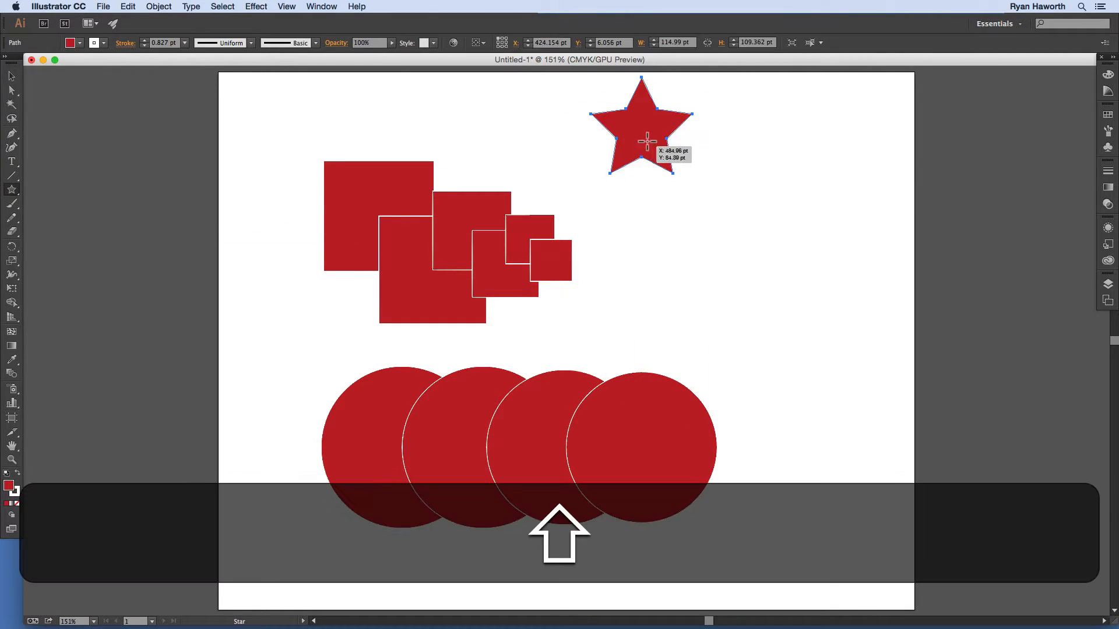
{"action": "left_click_drag", "start_coordinate": [647, 130], "coordinate": [711, 197]}
{"action": "left_click", "coordinate": [760, 154], "text": "super"}
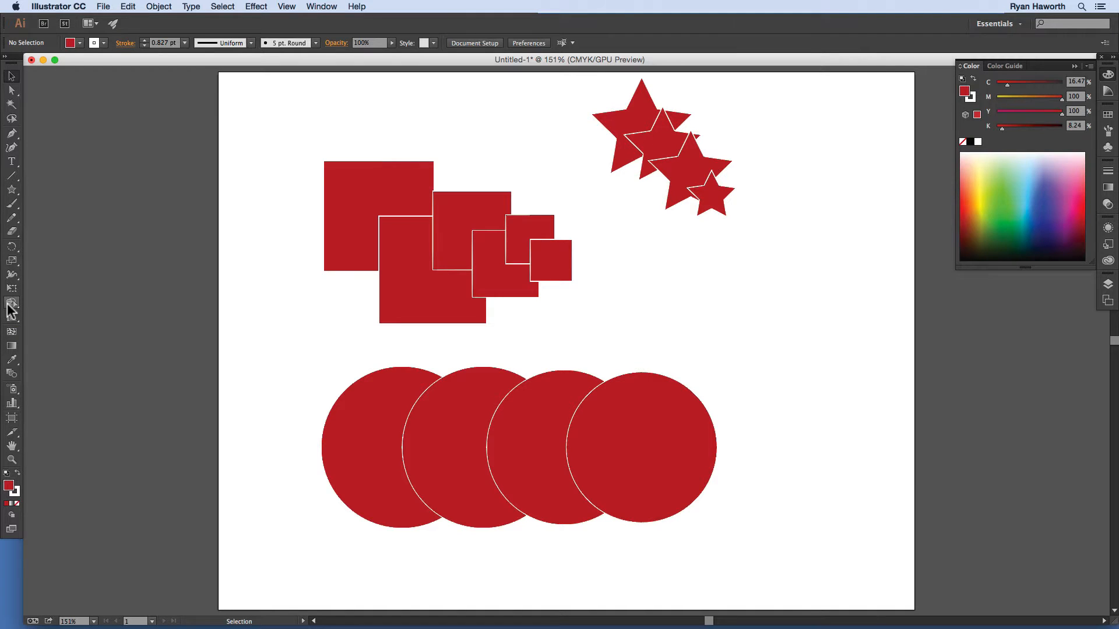
{"action": "key", "text": "shift+m"}
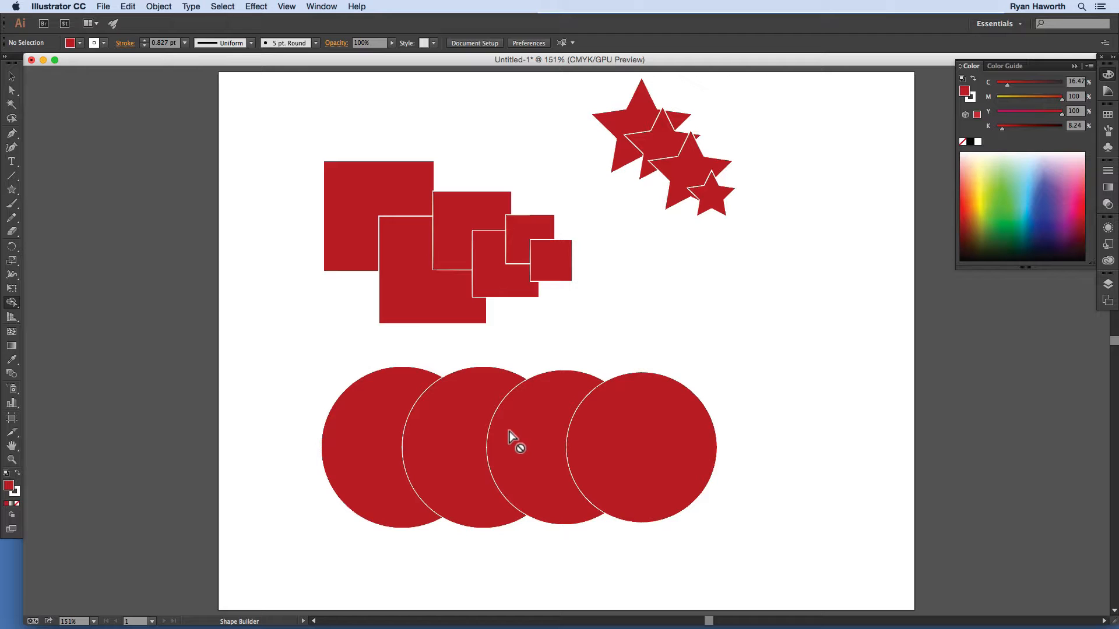
Step: Marquee-select all four overlapping red circles
{"action": "key", "text": "super"}
{"action": "key", "text": "super"}
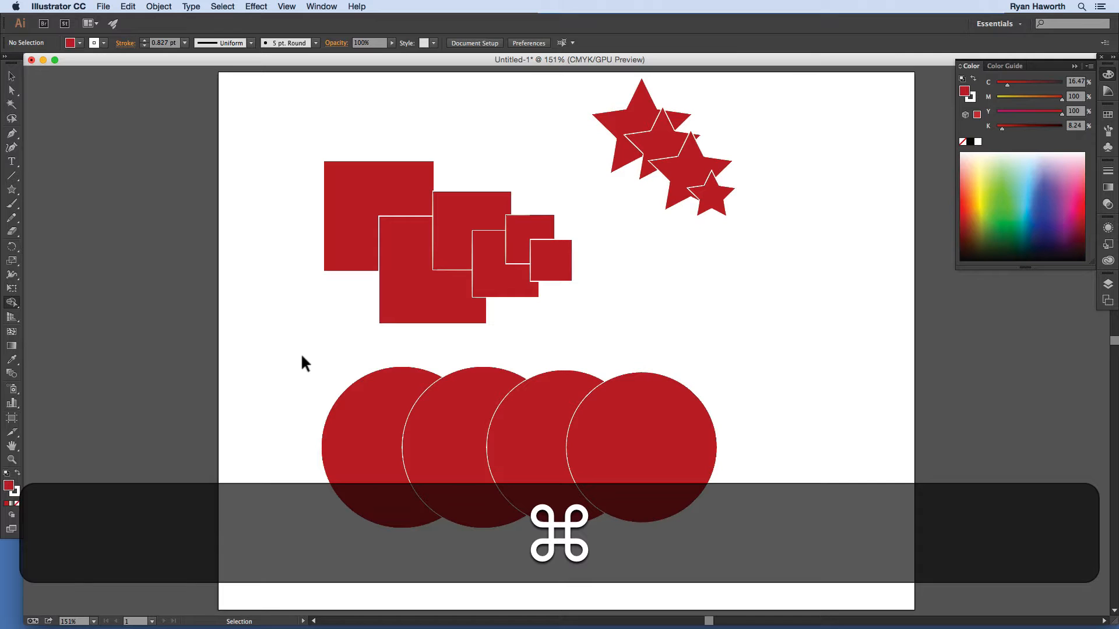
{"action": "left_click_drag", "start_coordinate": [302, 357], "coordinate": [757, 550]}
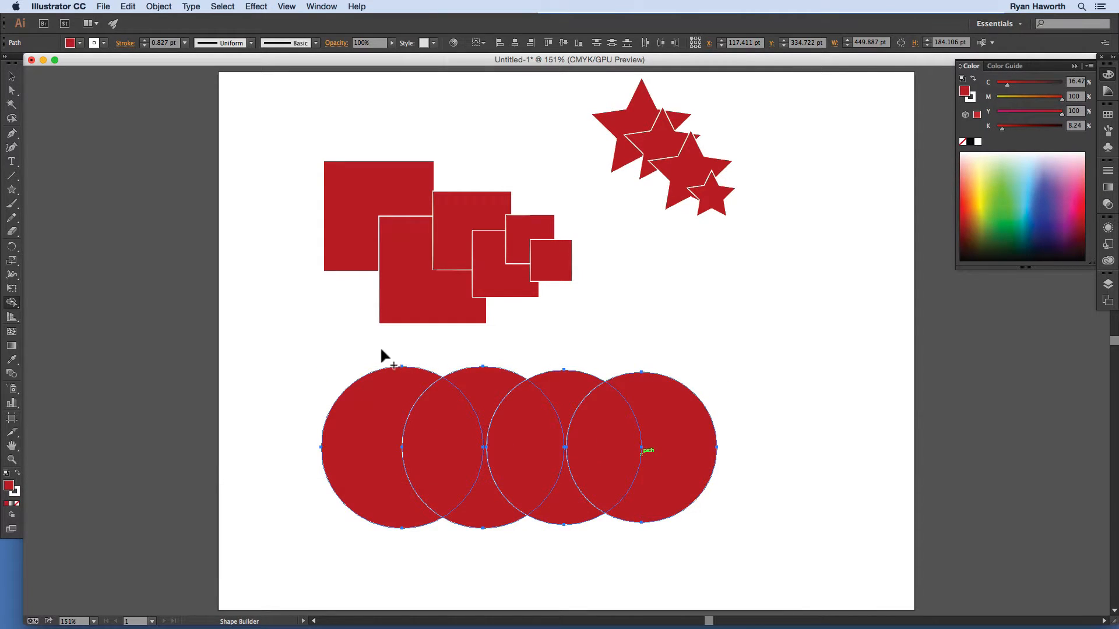
{"action": "key", "text": "super"}
Step: Click the circles' overlap regions with Shape Builder, merging the two leftmost circles into one shape
{"action": "left_click", "coordinate": [498, 395]}
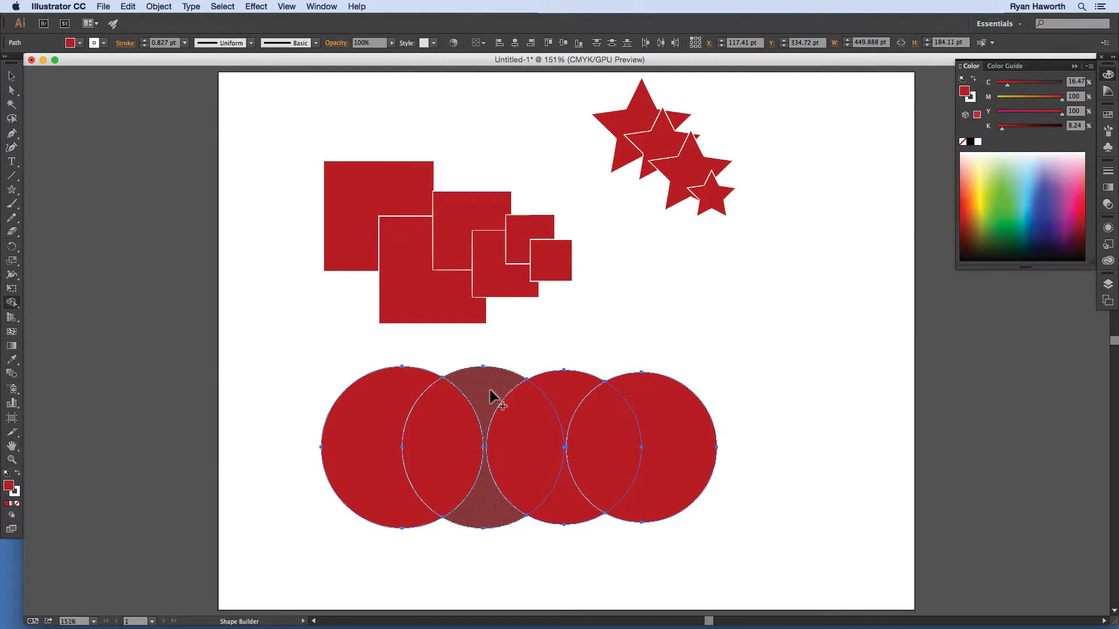
{"action": "left_click", "coordinate": [489, 397]}
{"action": "left_click", "coordinate": [528, 414]}
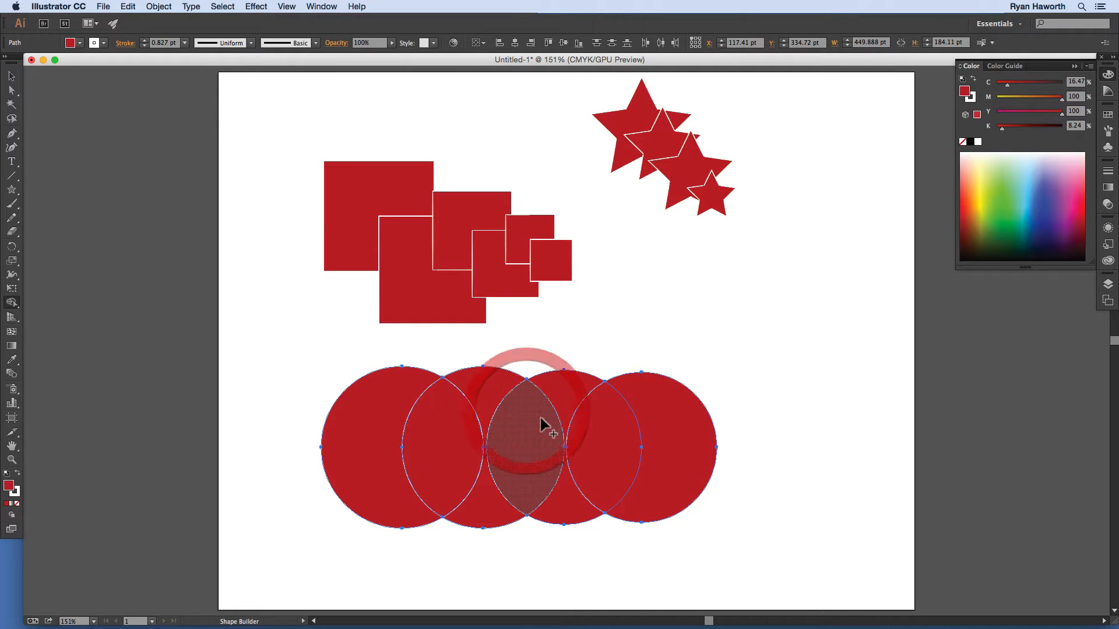
{"action": "left_click", "coordinate": [492, 394]}
{"action": "left_click", "coordinate": [562, 398]}
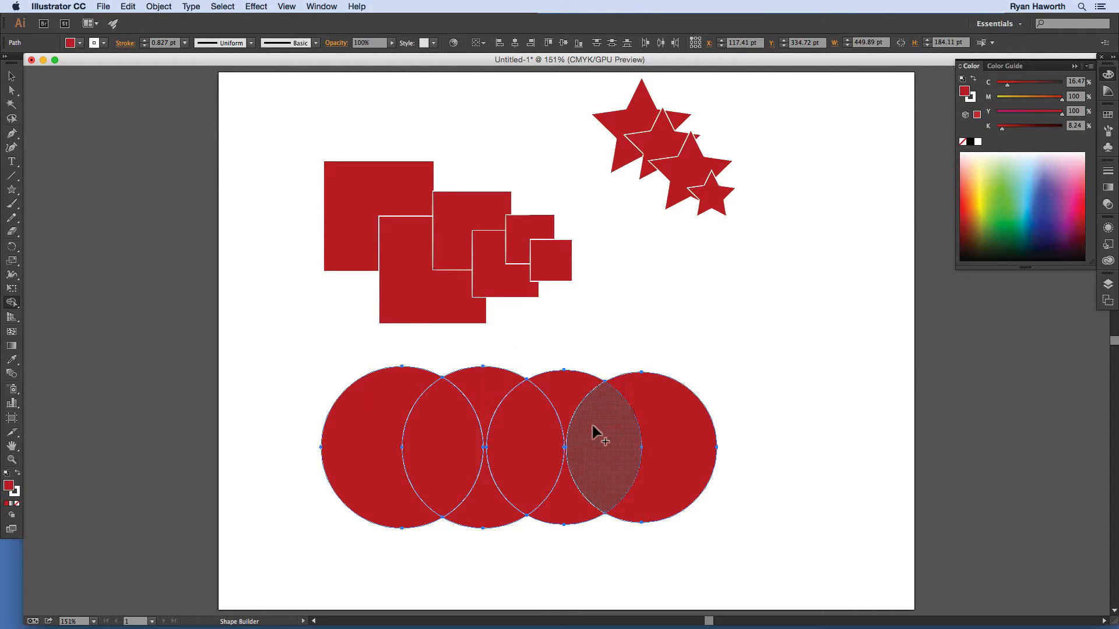
{"action": "left_click", "coordinate": [595, 429]}
{"action": "left_click", "coordinate": [648, 399]}
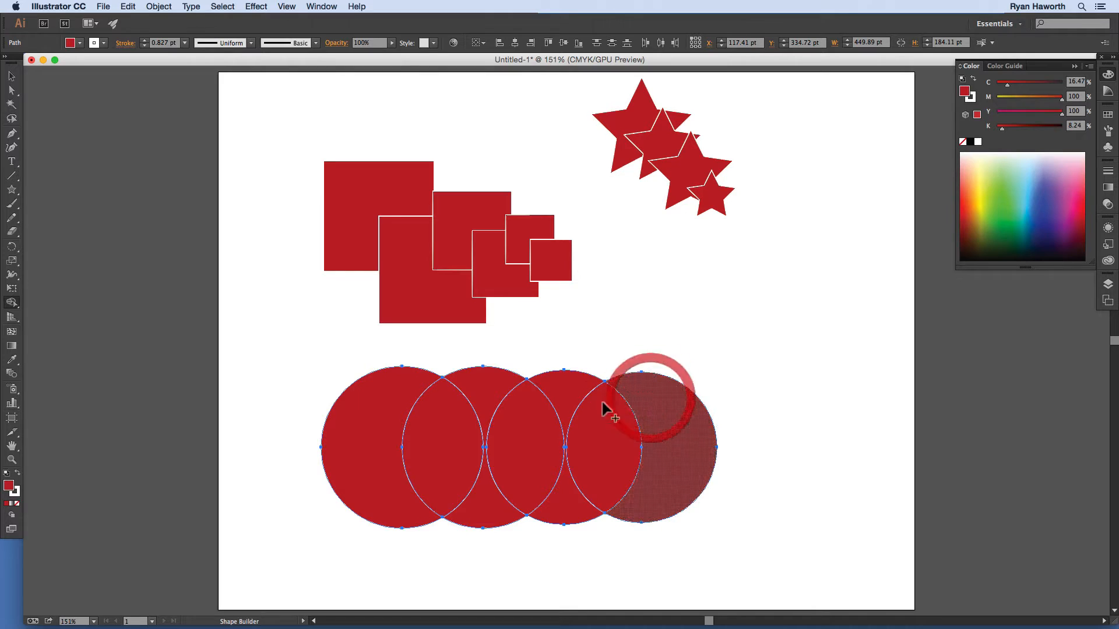
{"action": "left_click", "coordinate": [393, 429]}
{"action": "left_click", "coordinate": [482, 491]}
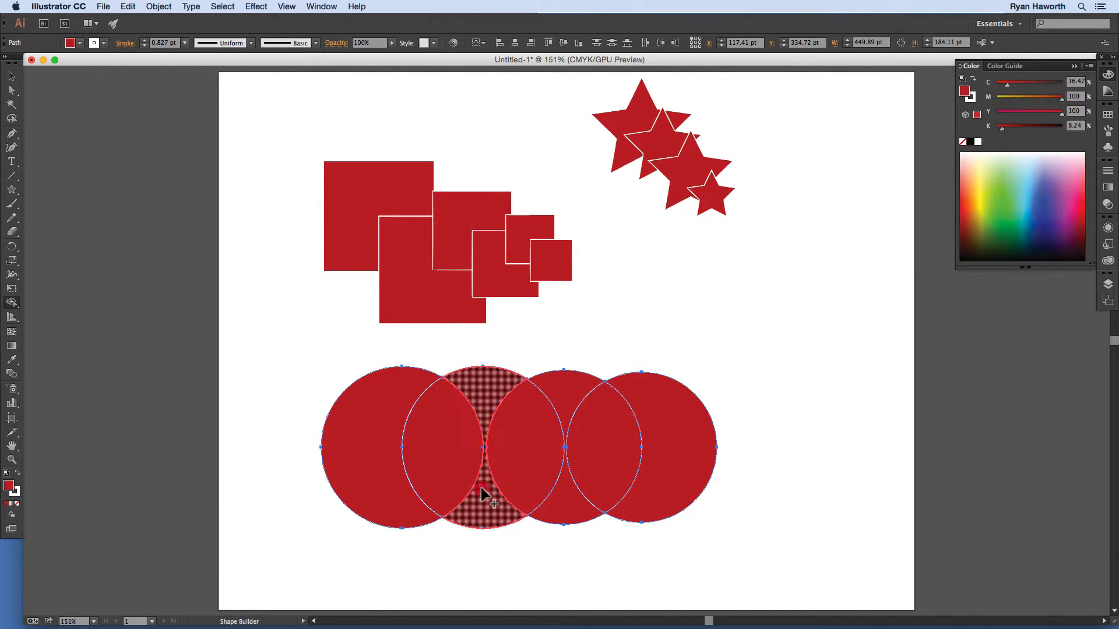
{"action": "left_click", "coordinate": [570, 494]}
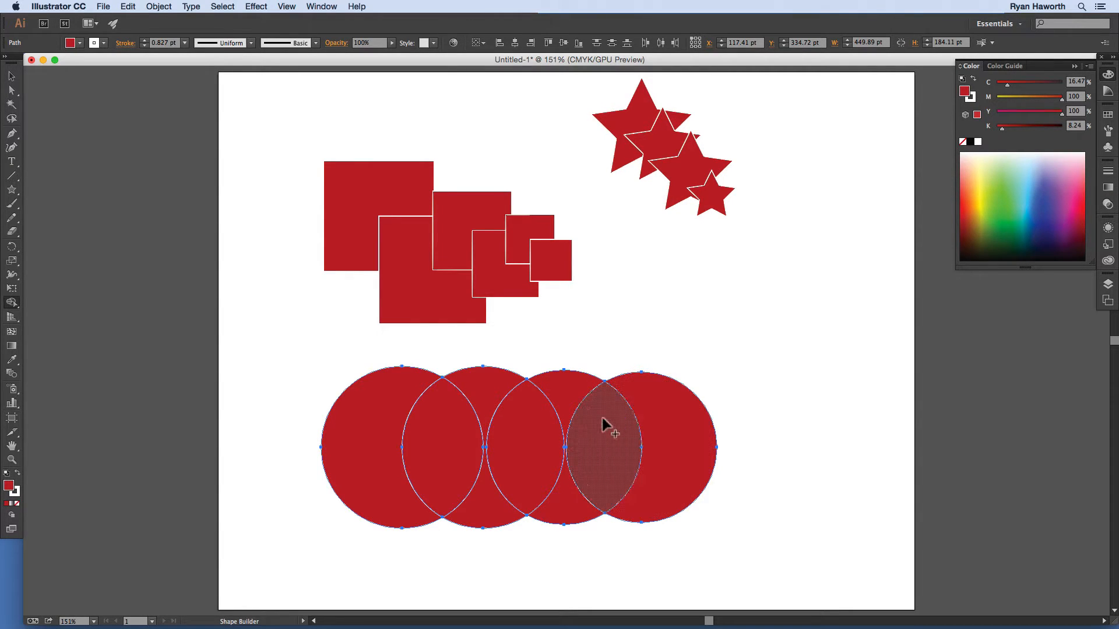
Step: Drag Shape Builder to fuse circles 1–2 and circles 3–4, then join both pairs into one shape
{"action": "mouse_move", "coordinate": [387, 414]}
{"action": "left_mouse_down"}
{"action": "mouse_move", "coordinate": [402, 427]}
{"action": "mouse_move", "coordinate": [444, 424]}
{"action": "mouse_move", "coordinate": [488, 393]}
{"action": "left_mouse_up"}
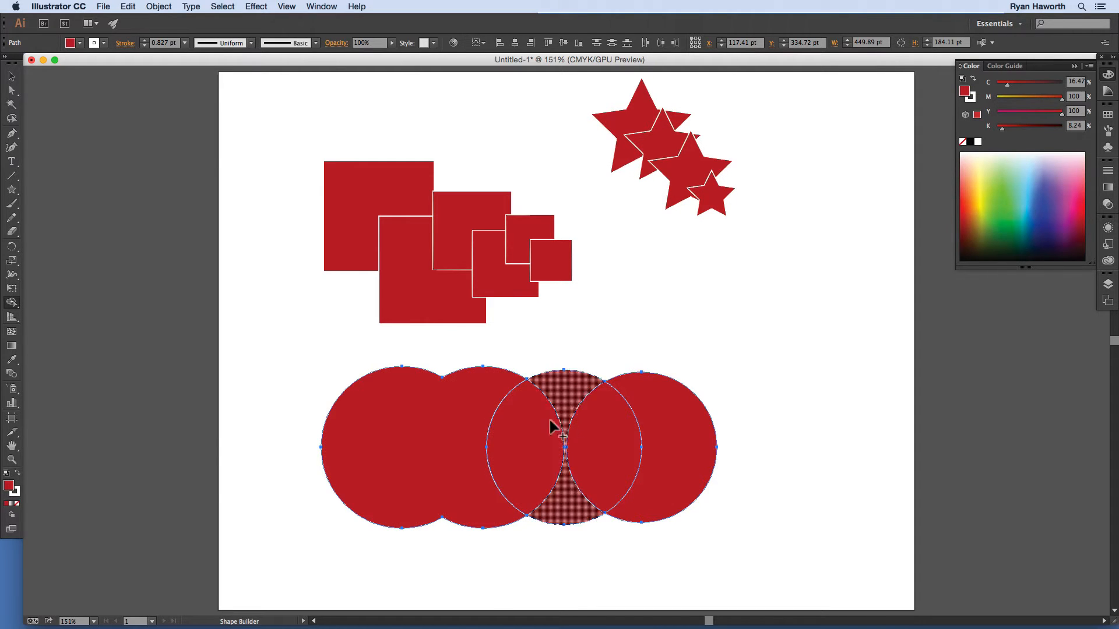
{"action": "mouse_move", "coordinate": [528, 427]}
{"action": "left_mouse_down"}
{"action": "mouse_move", "coordinate": [573, 399]}
{"action": "mouse_move", "coordinate": [613, 425]}
{"action": "left_mouse_up"}
{"action": "mouse_move", "coordinate": [649, 404]}
{"action": "left_mouse_down"}
{"action": "mouse_move", "coordinate": [615, 427]}
{"action": "mouse_move", "coordinate": [555, 433]}
{"action": "mouse_move", "coordinate": [525, 460]}
{"action": "left_mouse_up"}
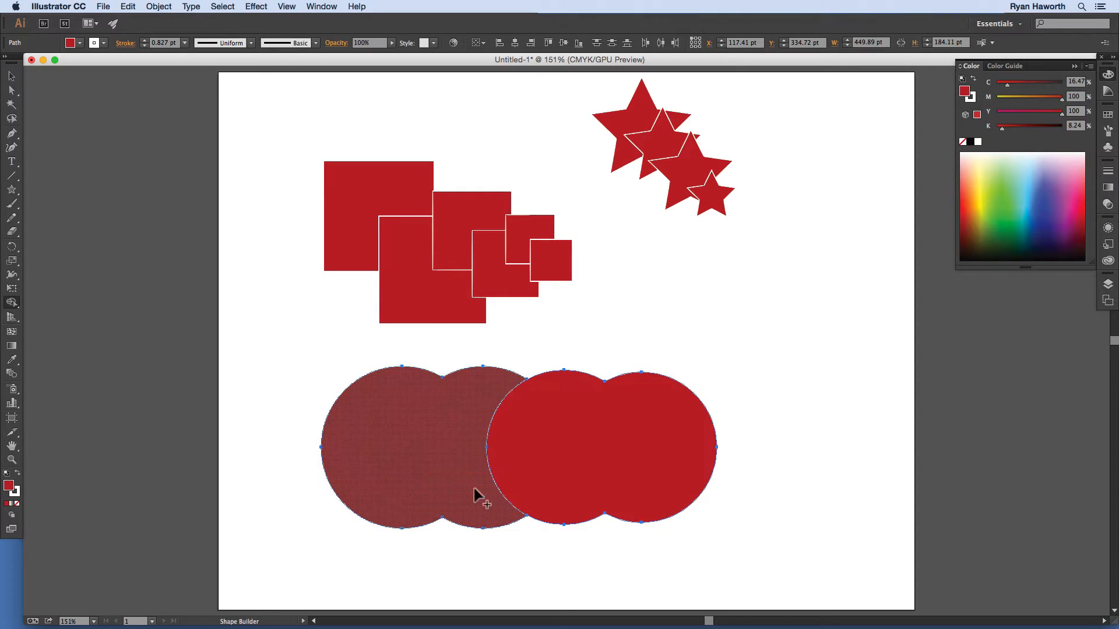
{"action": "left_click_drag", "start_coordinate": [470, 430], "coordinate": [551, 433]}
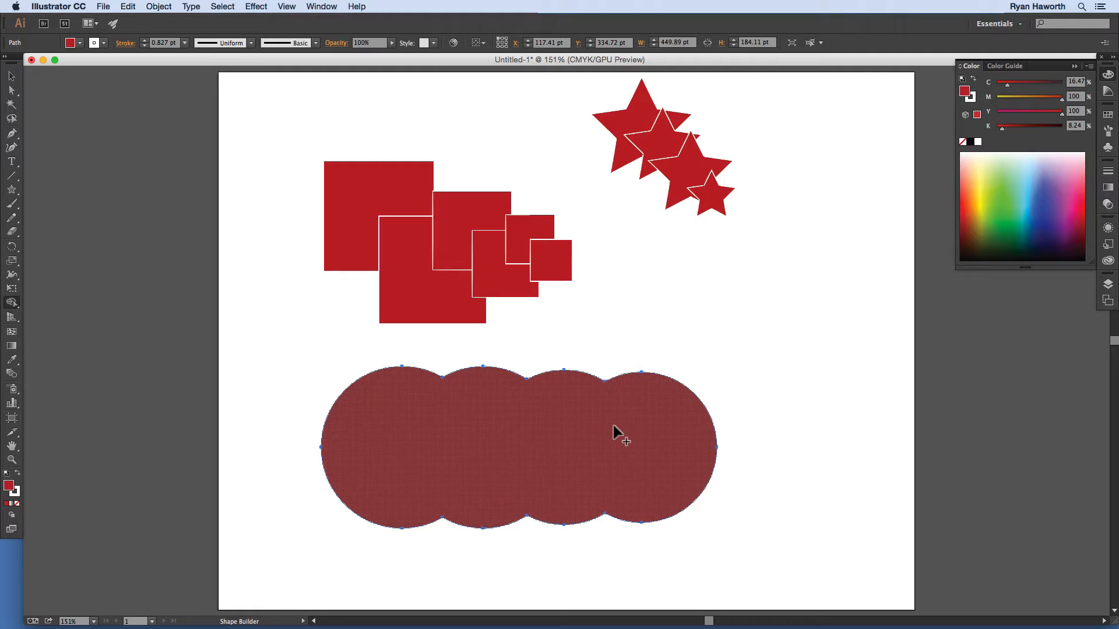
Step: Select the merged circles shape and apply the default white fill and black stroke
{"action": "key", "text": "d"}
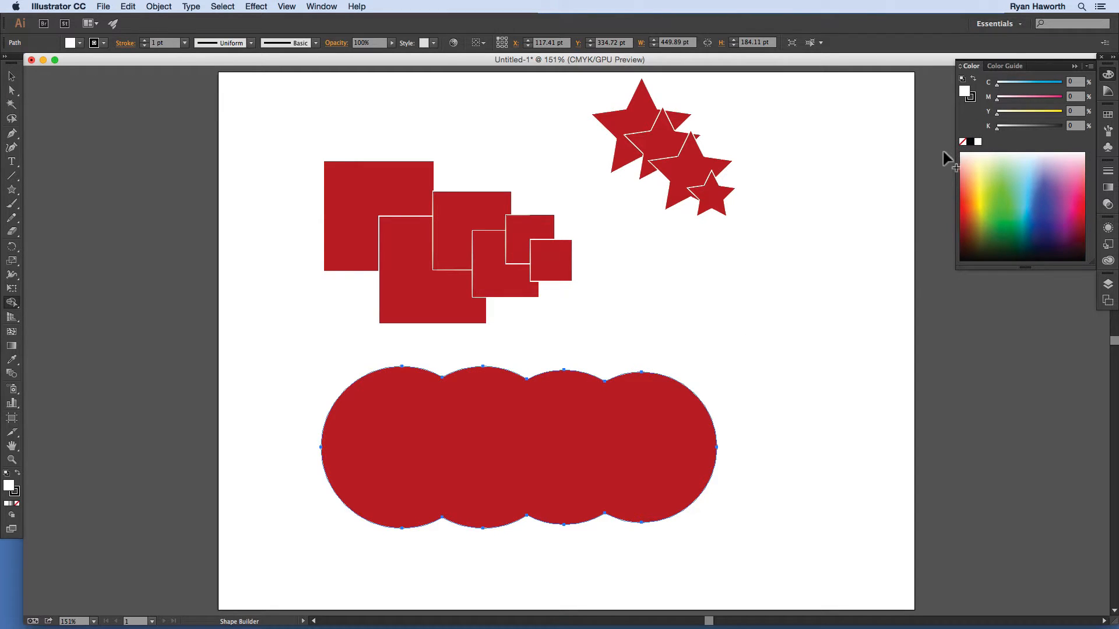
{"action": "key", "text": "super"}
{"action": "key", "text": "super"}
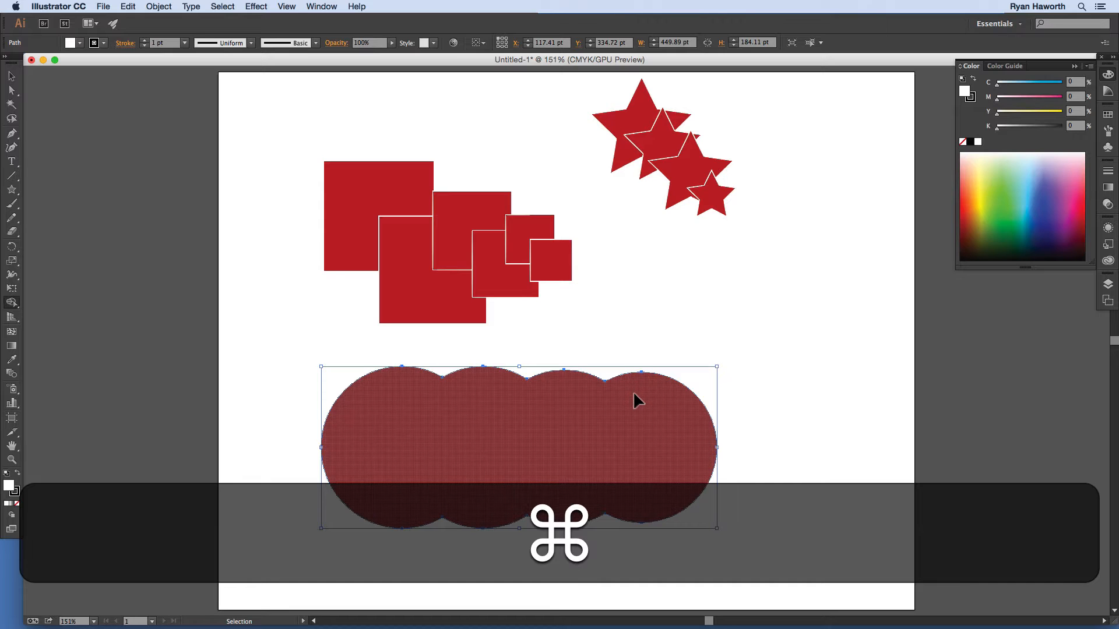
{"action": "left_click", "coordinate": [687, 347], "text": "super"}
{"action": "left_click", "coordinate": [612, 424], "text": "super"}
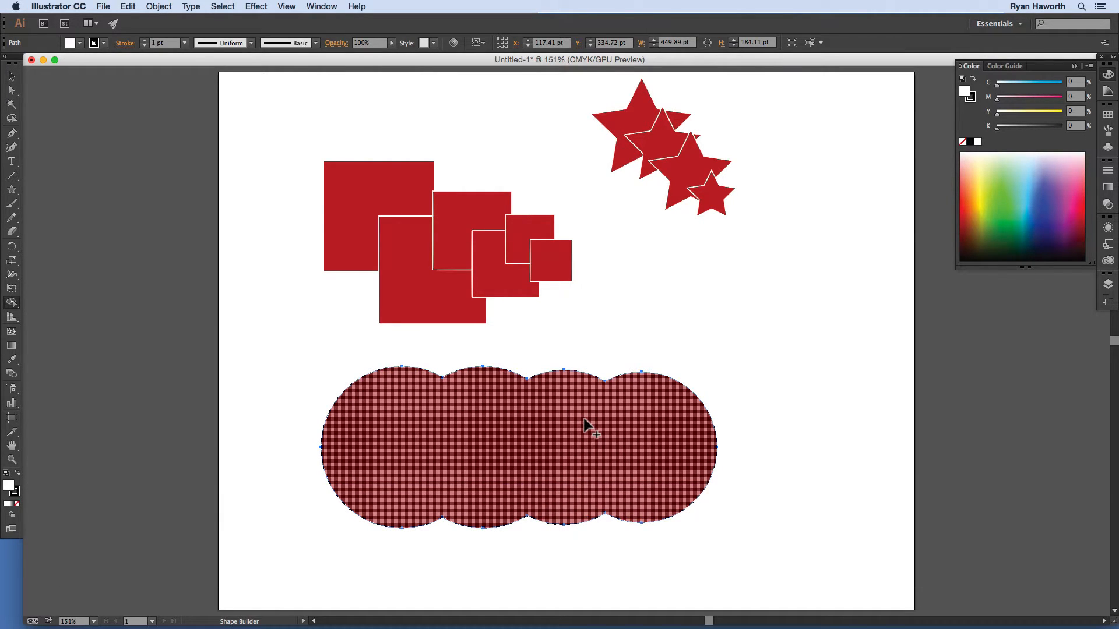
{"action": "key", "text": "d"}
Step: Double-click the merged circles shape to enter isolation mode
{"action": "key", "text": "super"}
{"action": "double_click", "coordinate": [609, 427]}
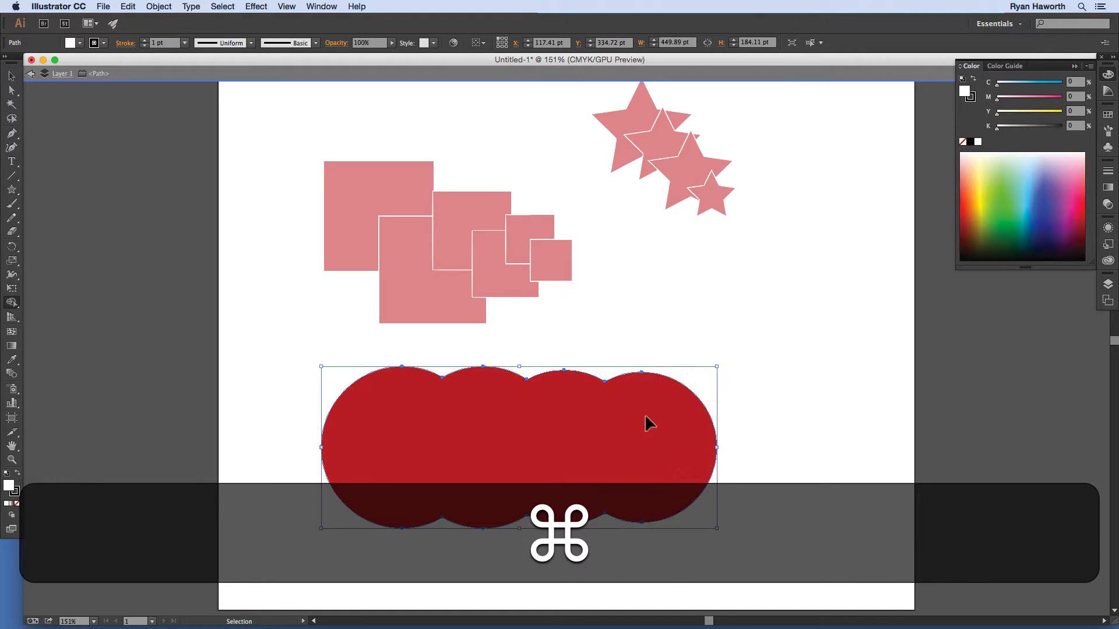
{"action": "key", "text": "super+d"}
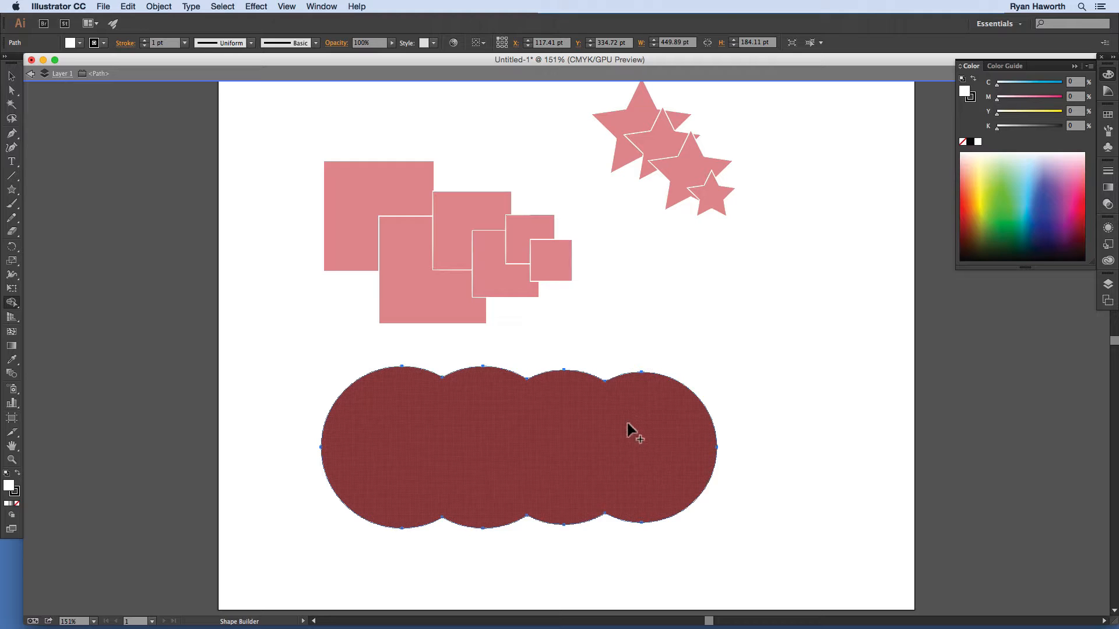
{"action": "key", "text": "super"}
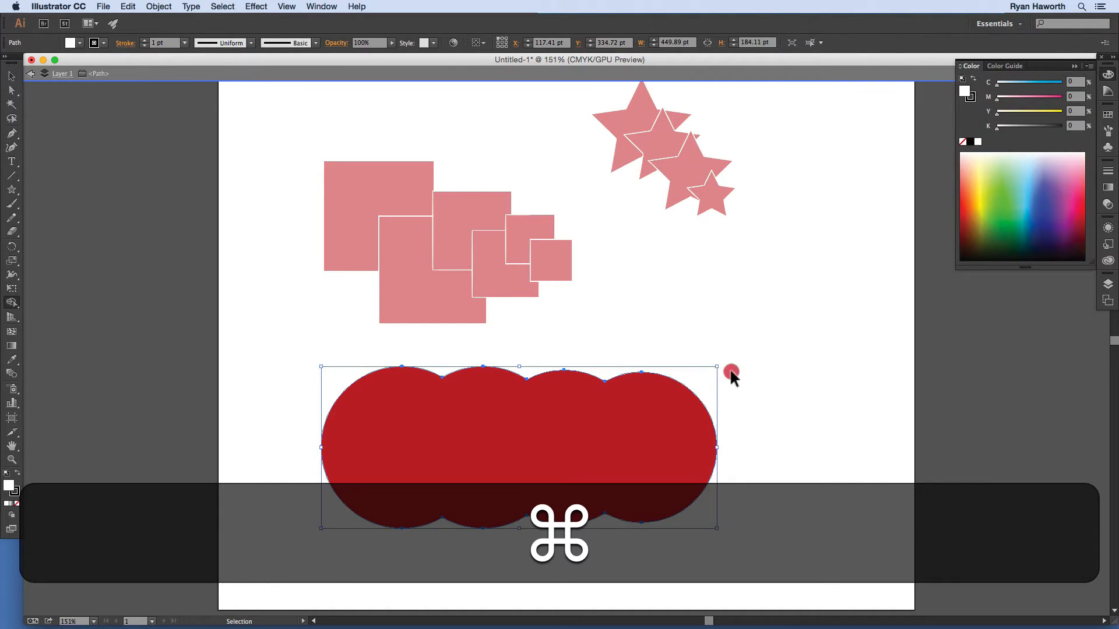
Step: Exit isolation mode and return to the Selection tool, with the squares and stars back at full colour
{"action": "double_click", "coordinate": [730, 370]}
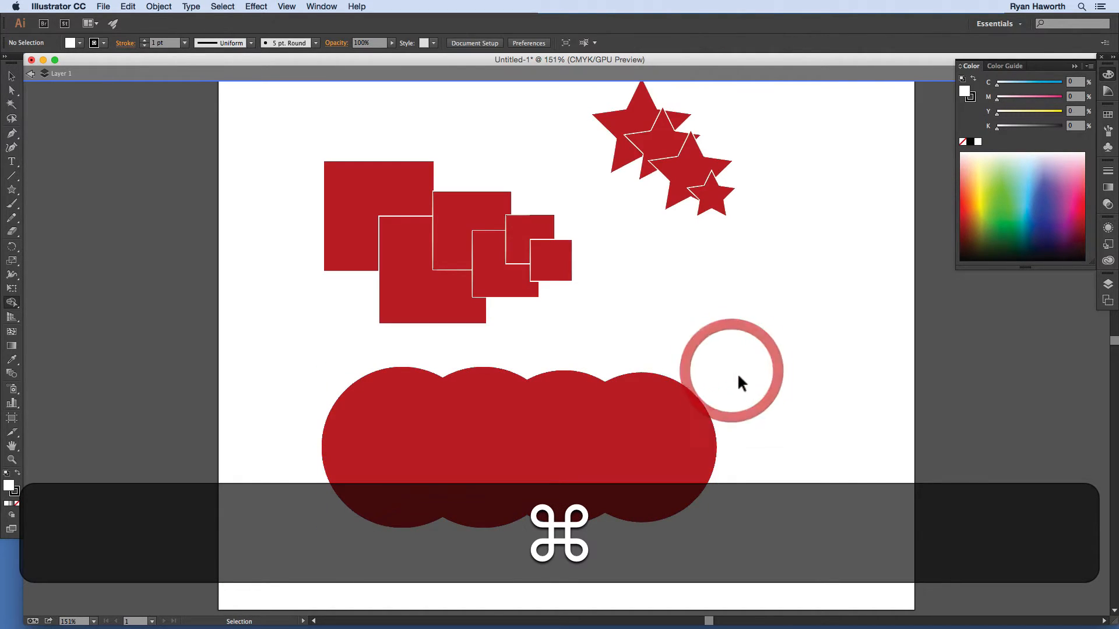
{"action": "left_click", "coordinate": [548, 429], "text": "super"}
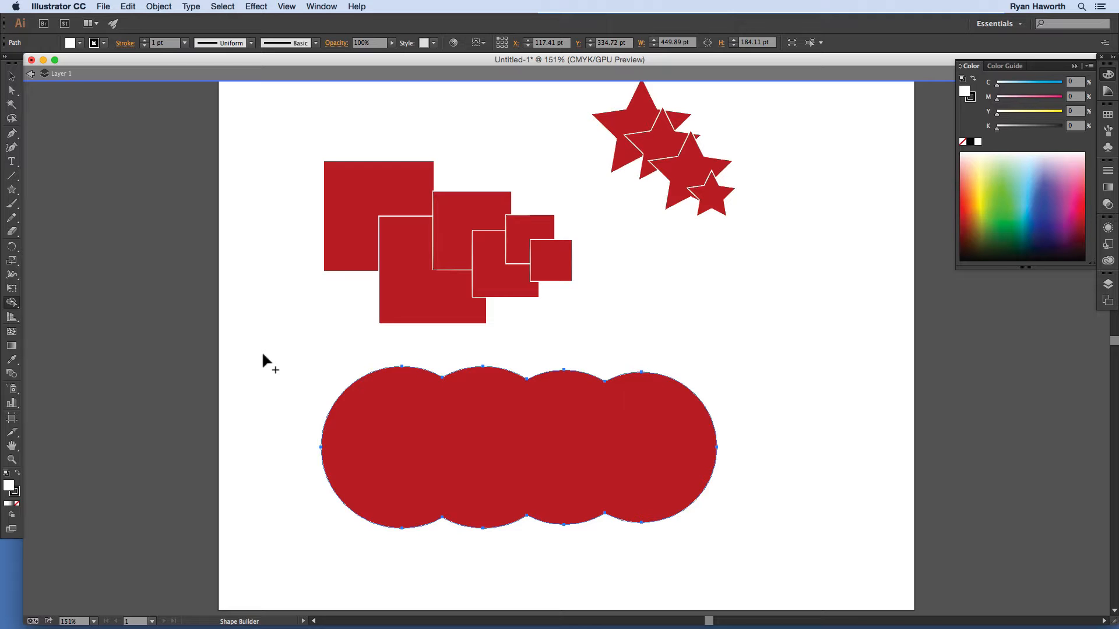
{"action": "left_click", "coordinate": [30, 74]}
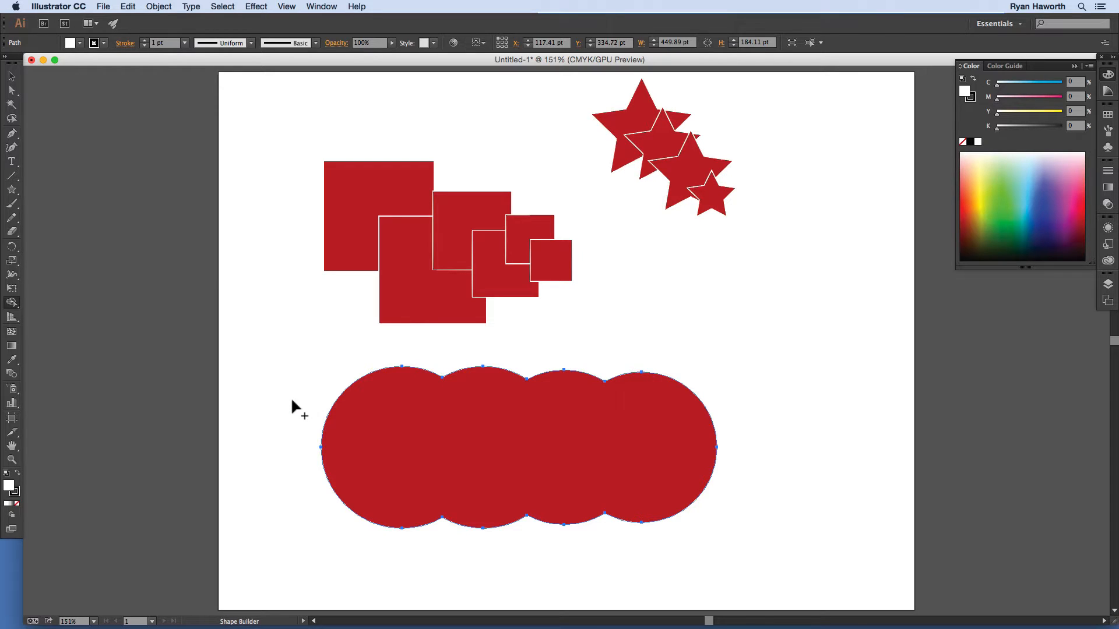
{"action": "key", "text": "v"}
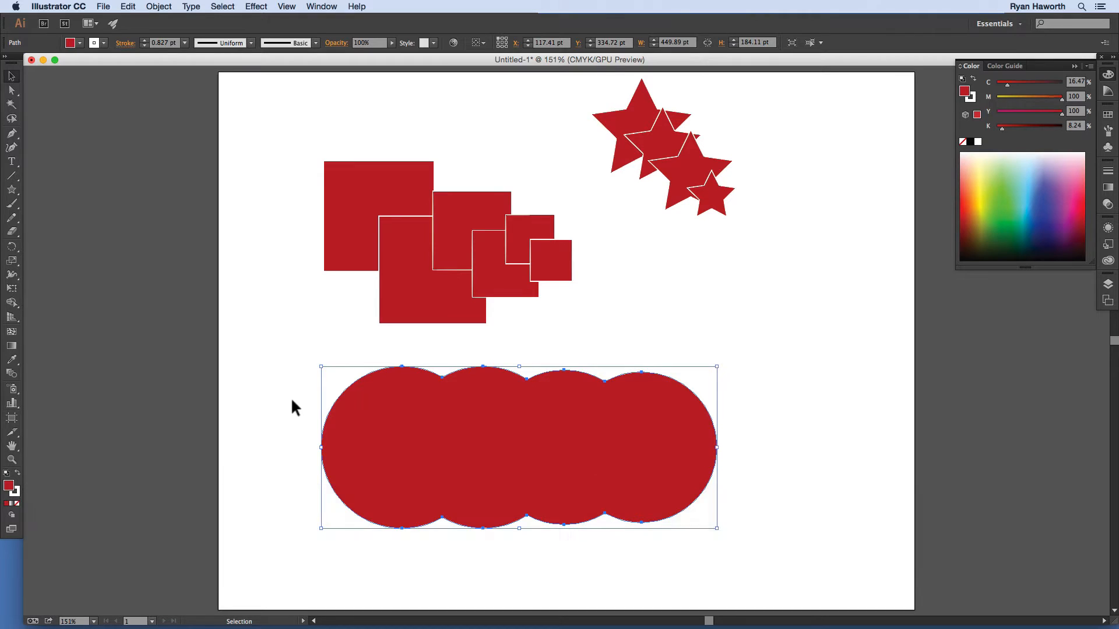
Step: Give the merged scalloped circles shape a white fill and thin black outline, then deselect
{"action": "left_click", "coordinate": [305, 395]}
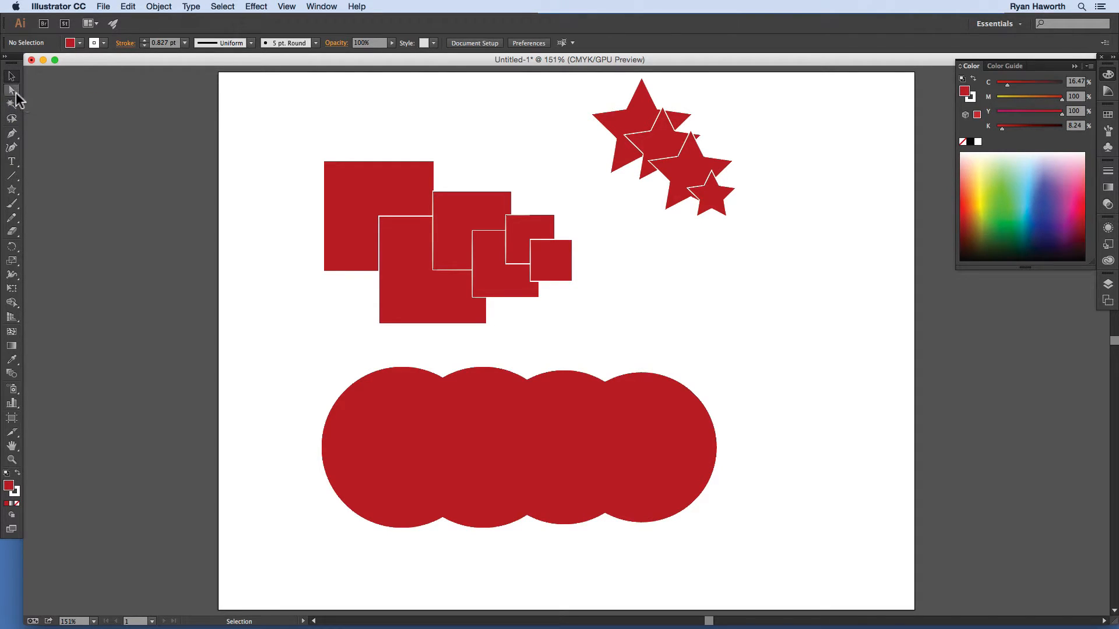
{"action": "left_click", "coordinate": [292, 391]}
{"action": "left_click", "coordinate": [452, 423]}
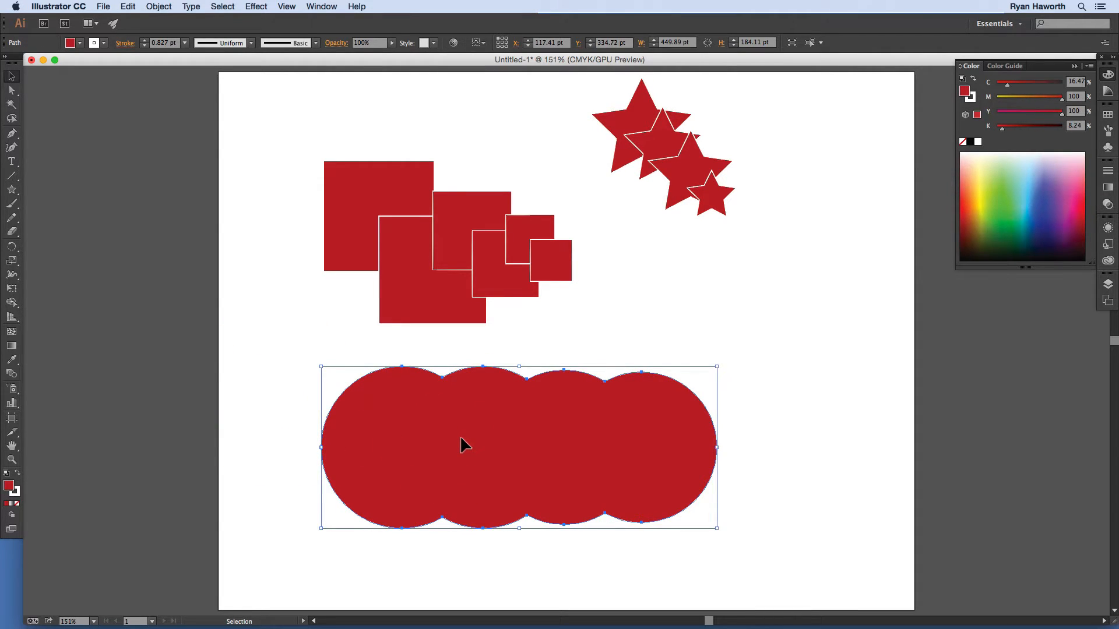
{"action": "key", "text": "d"}
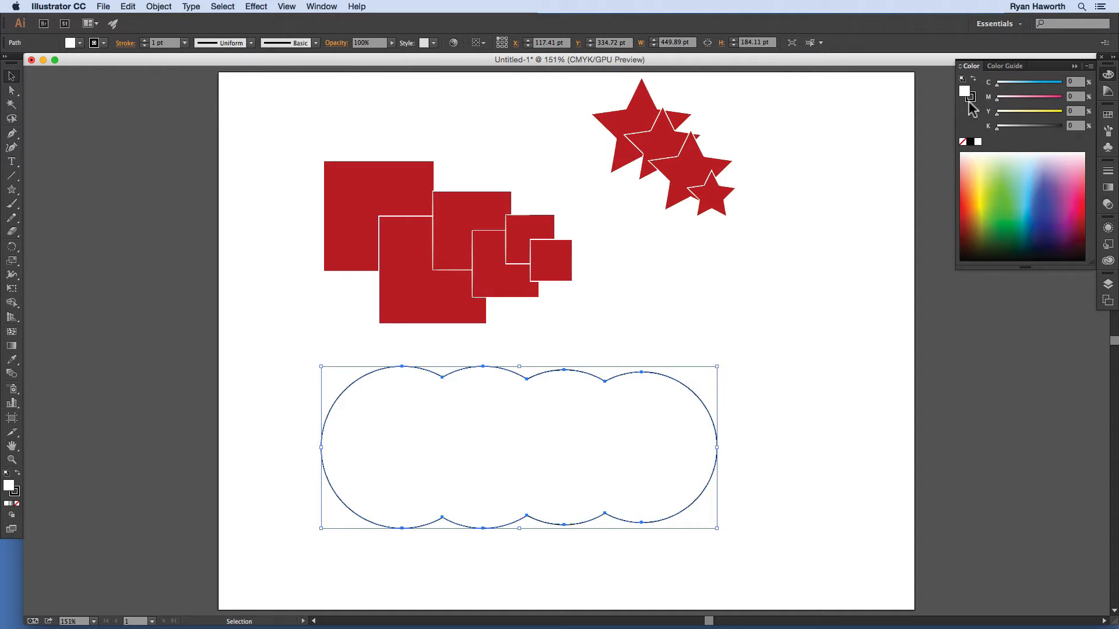
{"action": "left_click", "coordinate": [757, 271]}
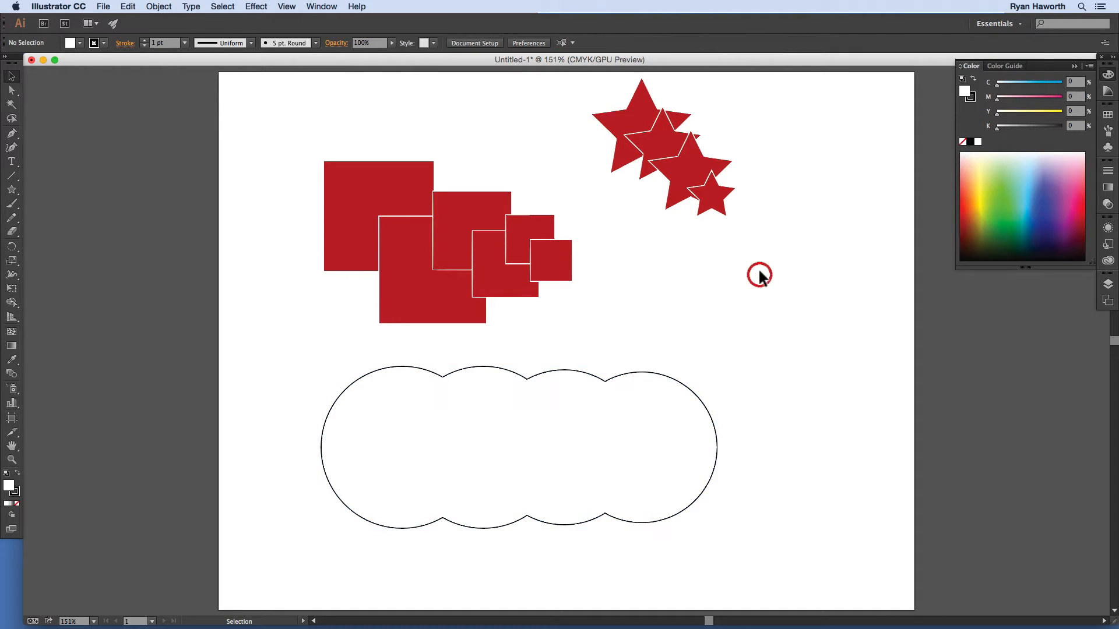
Step: Select the four red stars and merge their overlap pieces together with Shape Builder
{"action": "left_click_drag", "start_coordinate": [609, 86], "coordinate": [745, 214]}
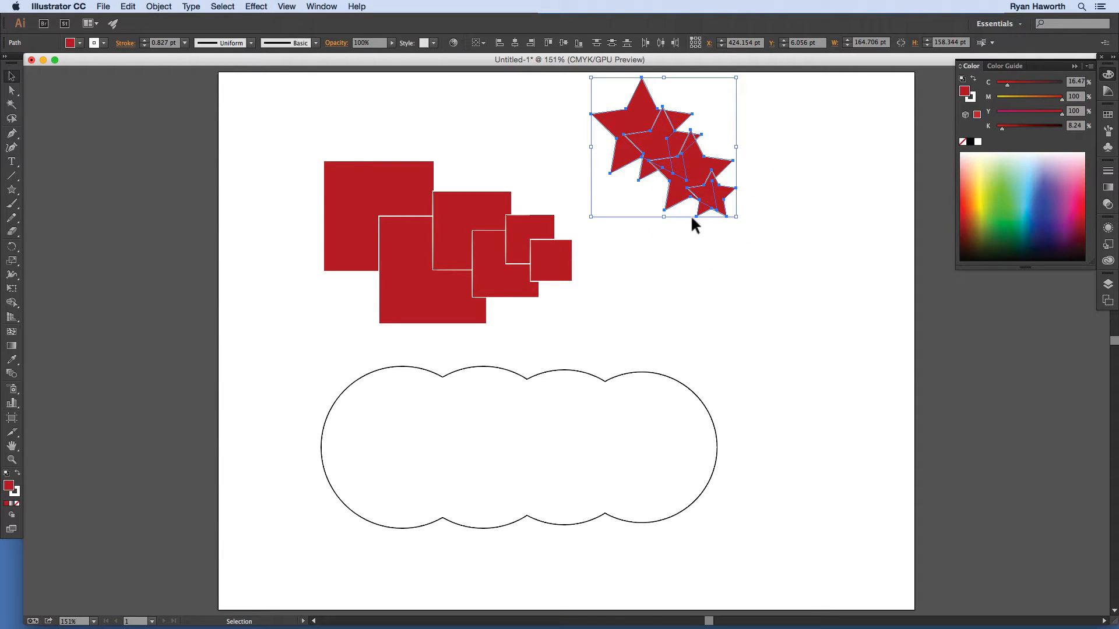
{"action": "key", "text": "shift+m"}
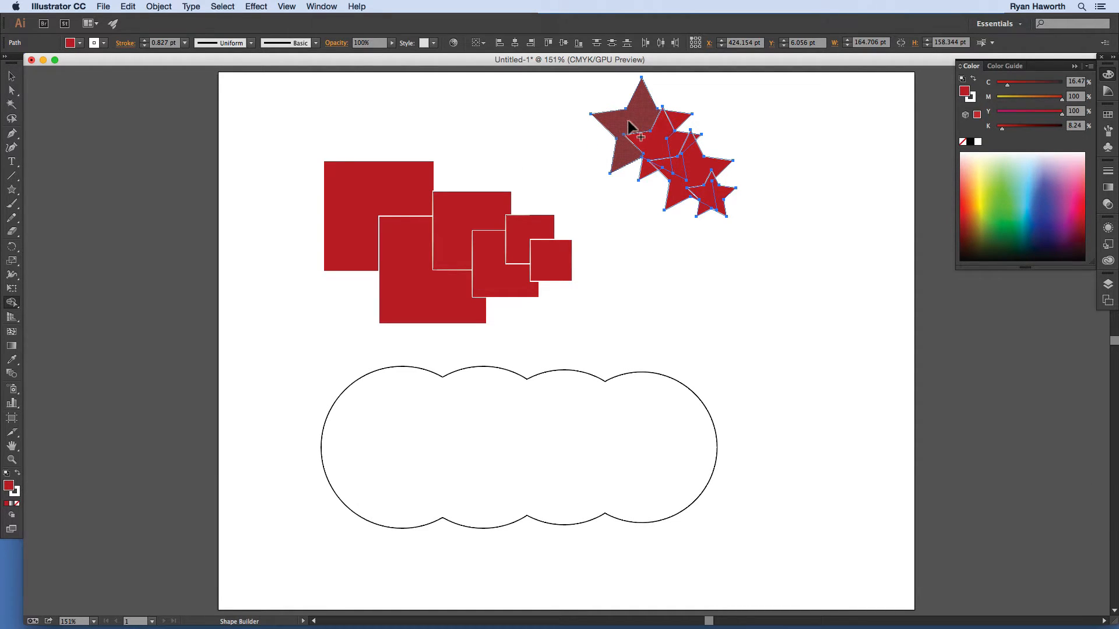
{"action": "mouse_move", "coordinate": [643, 116]}
{"action": "left_mouse_down"}
{"action": "mouse_move", "coordinate": [677, 142]}
{"action": "mouse_move", "coordinate": [683, 168]}
{"action": "mouse_move", "coordinate": [719, 188]}
{"action": "left_mouse_up"}
{"action": "left_click", "coordinate": [656, 145]}
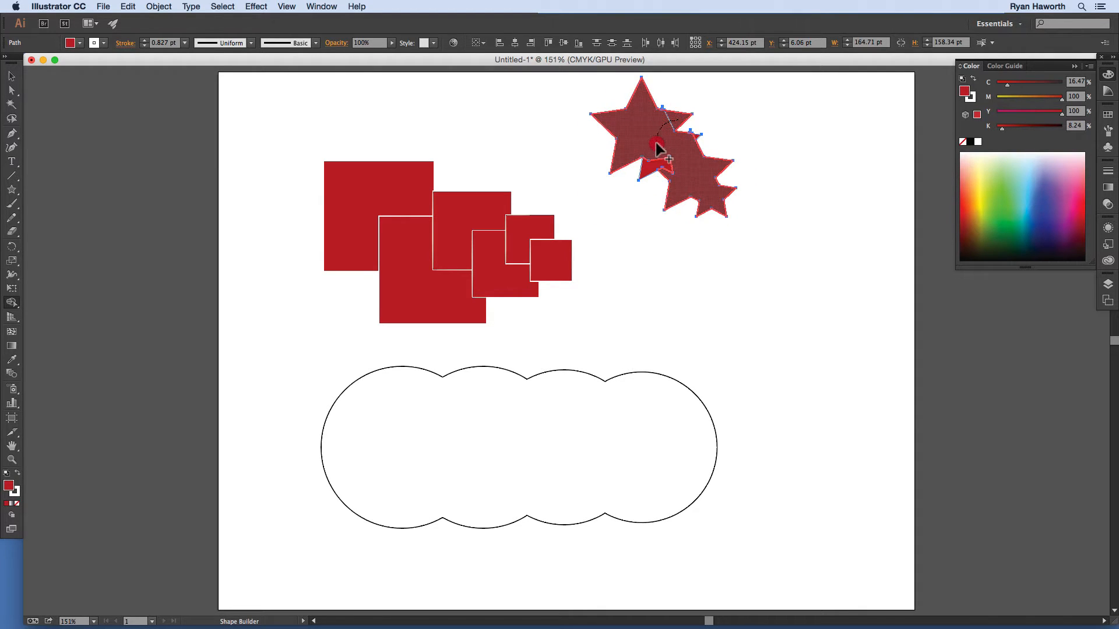
{"action": "left_click", "coordinate": [659, 145]}
{"action": "left_click", "coordinate": [676, 153]}
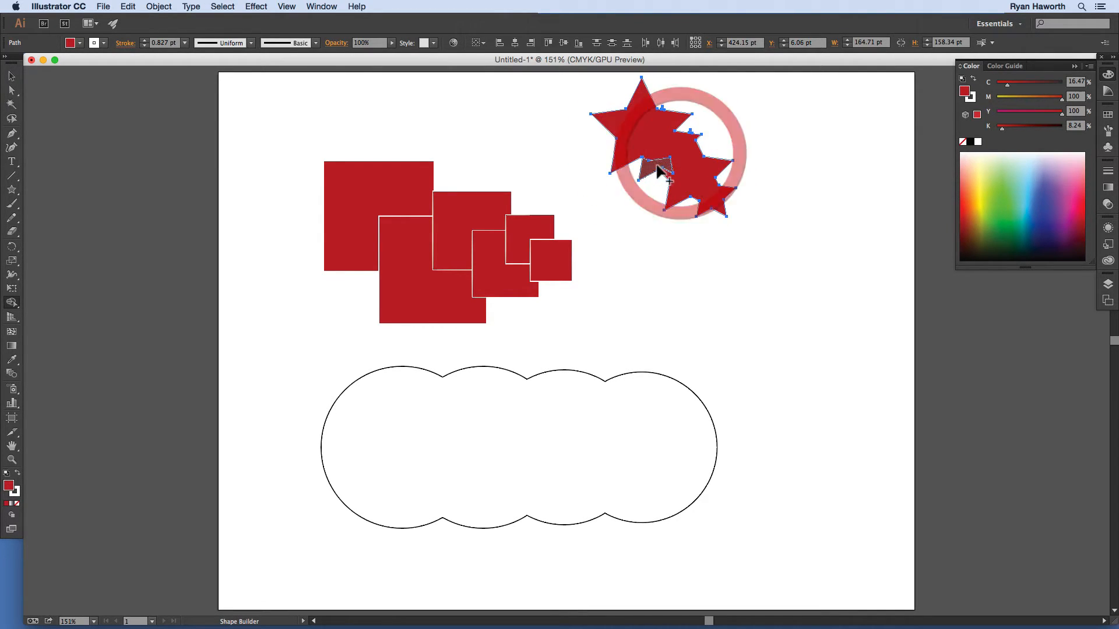
{"action": "left_click", "coordinate": [657, 160]}
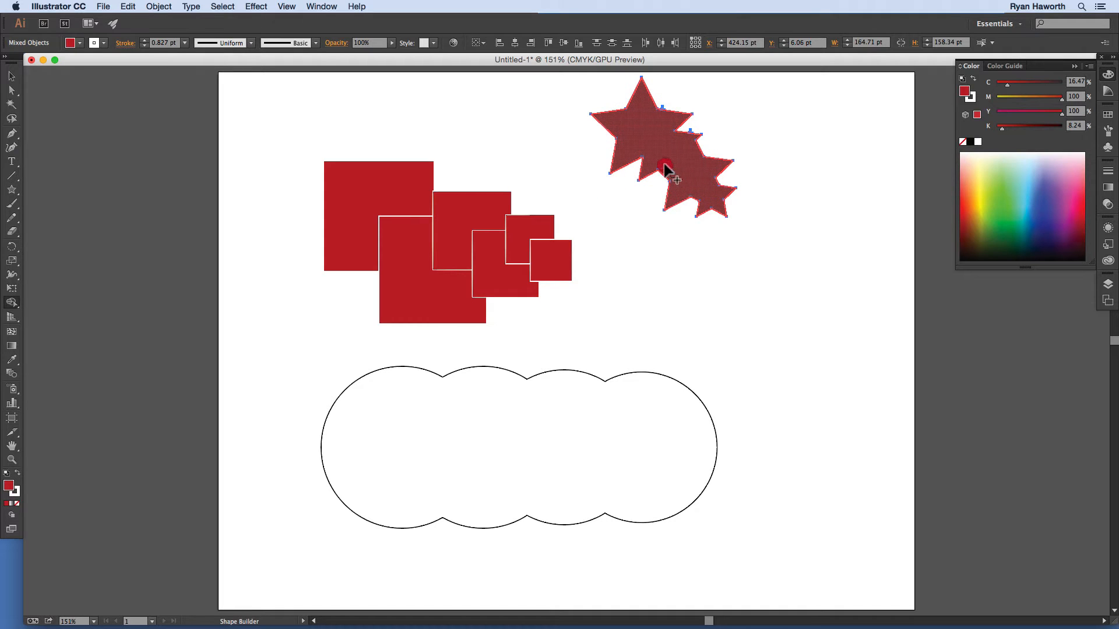
{"action": "left_click", "coordinate": [675, 154]}
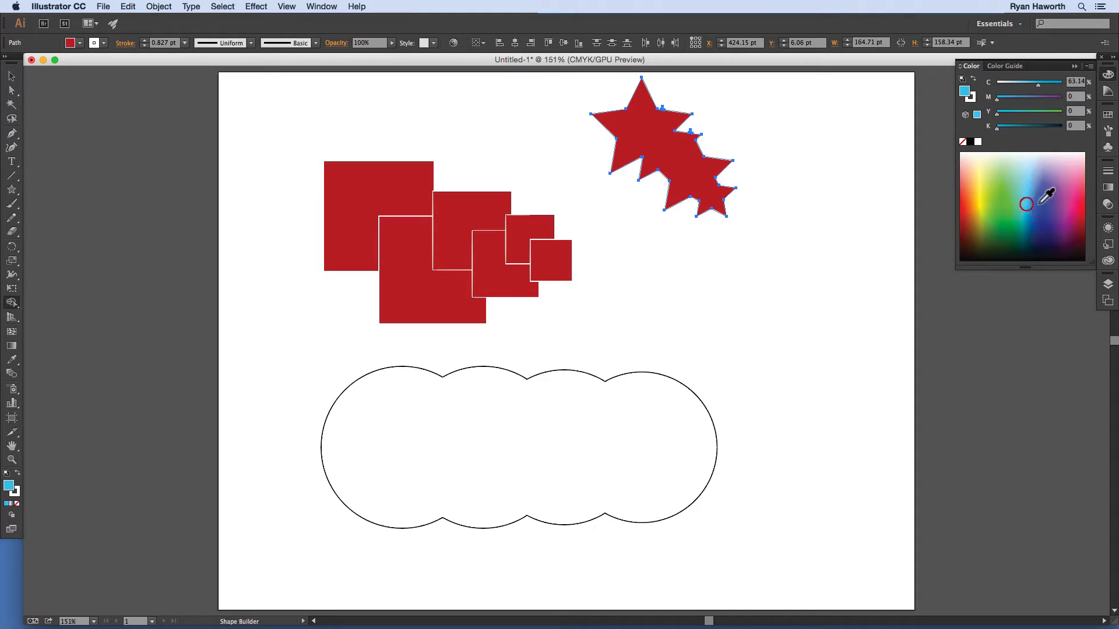
Step: Fill the merged stars with bright blue from the Color panel spectrum, then deselect
{"action": "left_click", "coordinate": [1026, 218]}
{"action": "left_click_drag", "start_coordinate": [1024, 218], "coordinate": [998, 225]}
{"action": "left_click", "coordinate": [12, 76]}
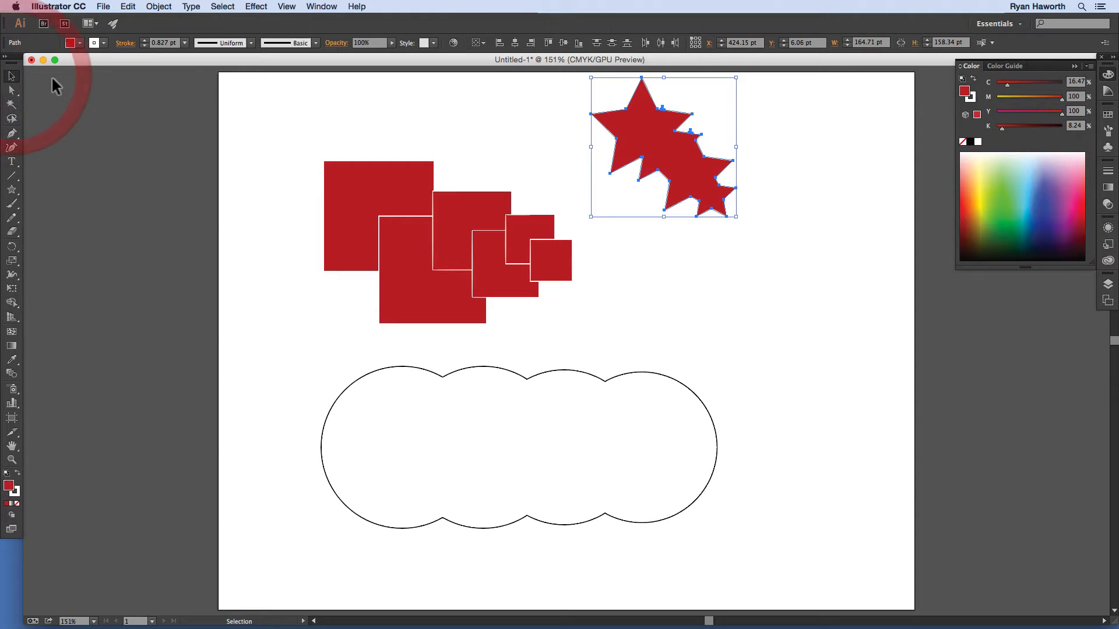
{"action": "left_click", "coordinate": [1028, 208]}
{"action": "left_click", "coordinate": [1036, 200]}
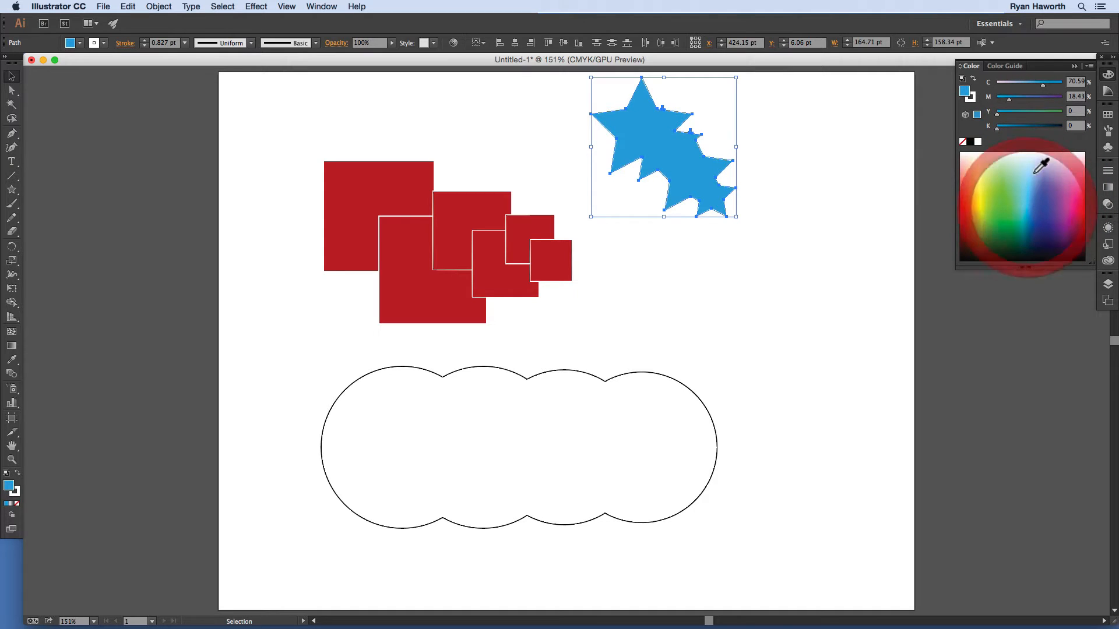
{"action": "left_click", "coordinate": [768, 284]}
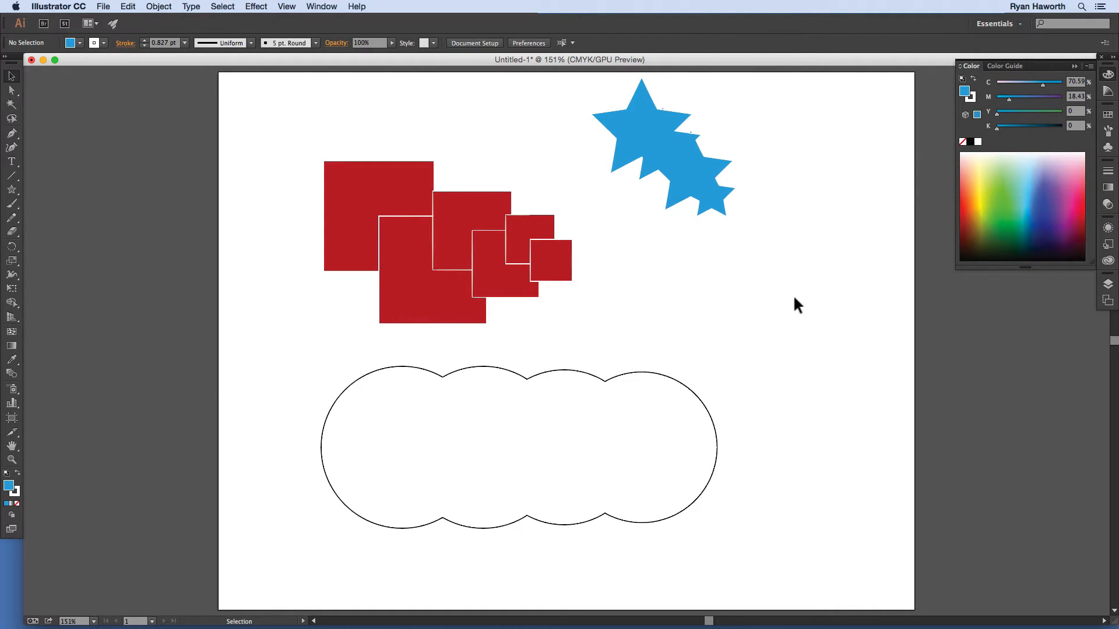
Step: Select the six red squares and drag Shape Builder across overlap regions to merge them
{"action": "left_click_drag", "start_coordinate": [371, 155], "coordinate": [559, 289]}
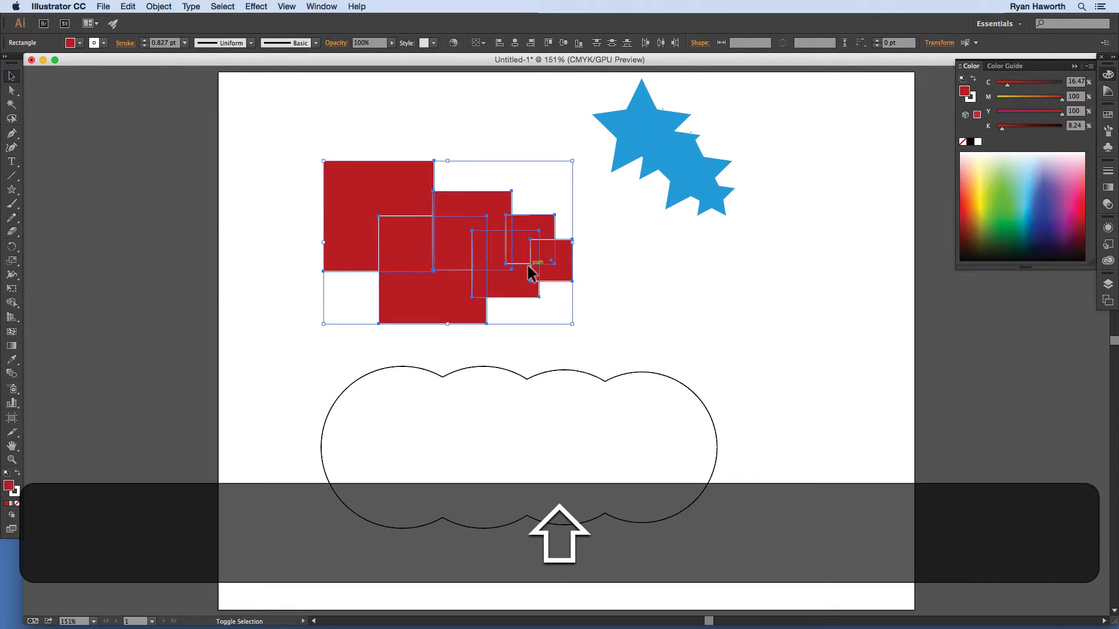
{"action": "key", "text": "shift+m"}
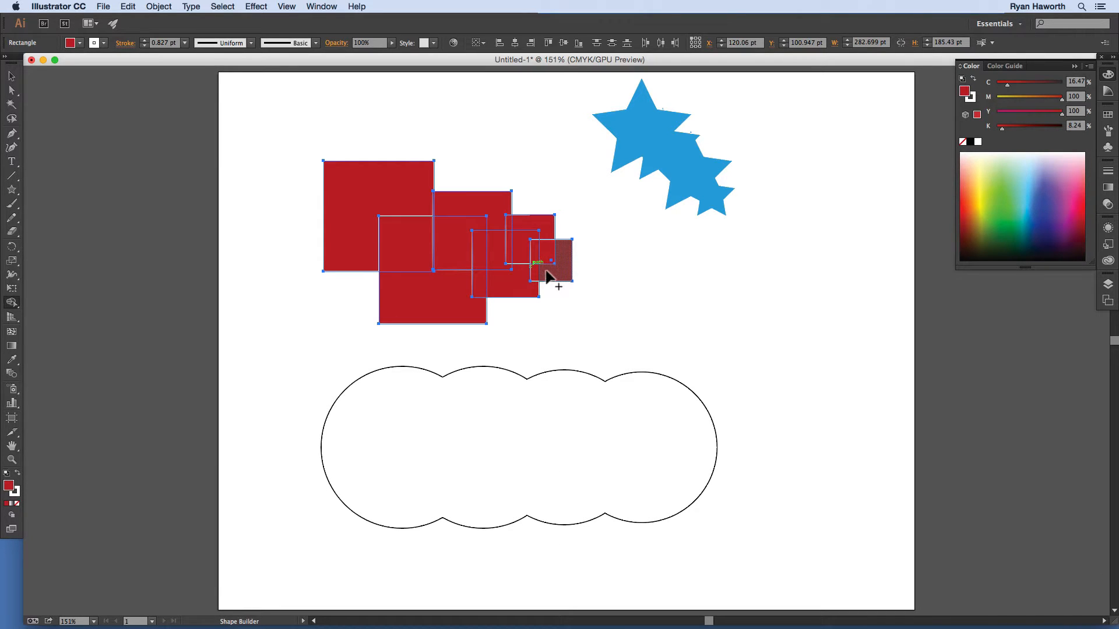
{"action": "left_click_drag", "start_coordinate": [541, 272], "coordinate": [536, 263]}
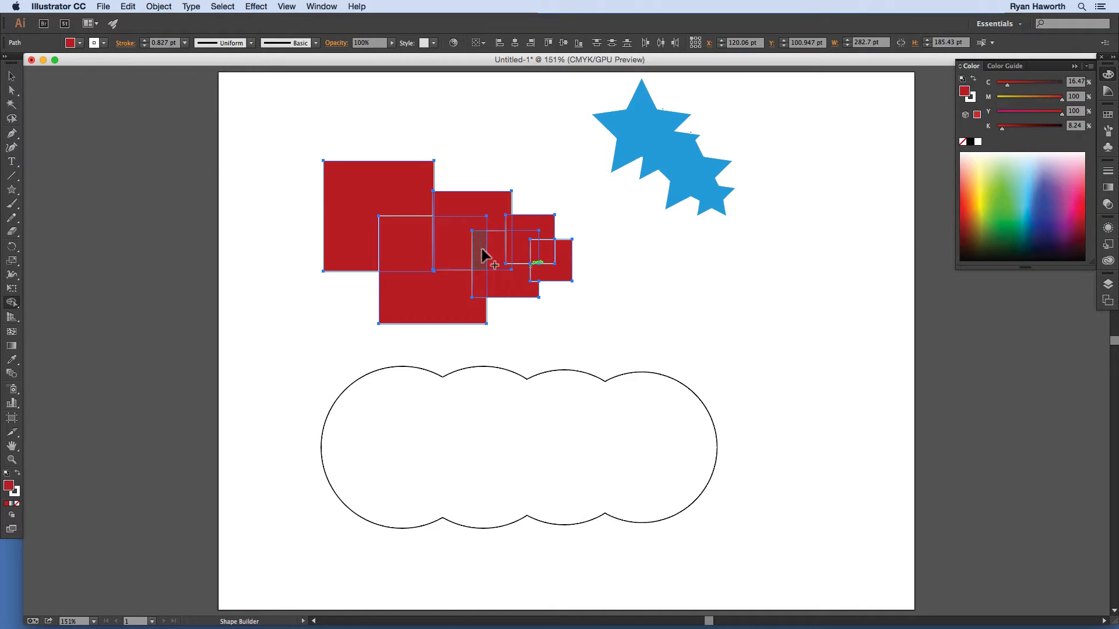
{"action": "mouse_move", "coordinate": [495, 219]}
{"action": "left_mouse_down"}
{"action": "mouse_move", "coordinate": [499, 284]}
{"action": "mouse_move", "coordinate": [487, 282]}
{"action": "left_mouse_up"}
{"action": "mouse_move", "coordinate": [397, 208]}
{"action": "left_mouse_down"}
{"action": "mouse_move", "coordinate": [407, 208]}
{"action": "mouse_move", "coordinate": [411, 238]}
{"action": "left_mouse_up"}
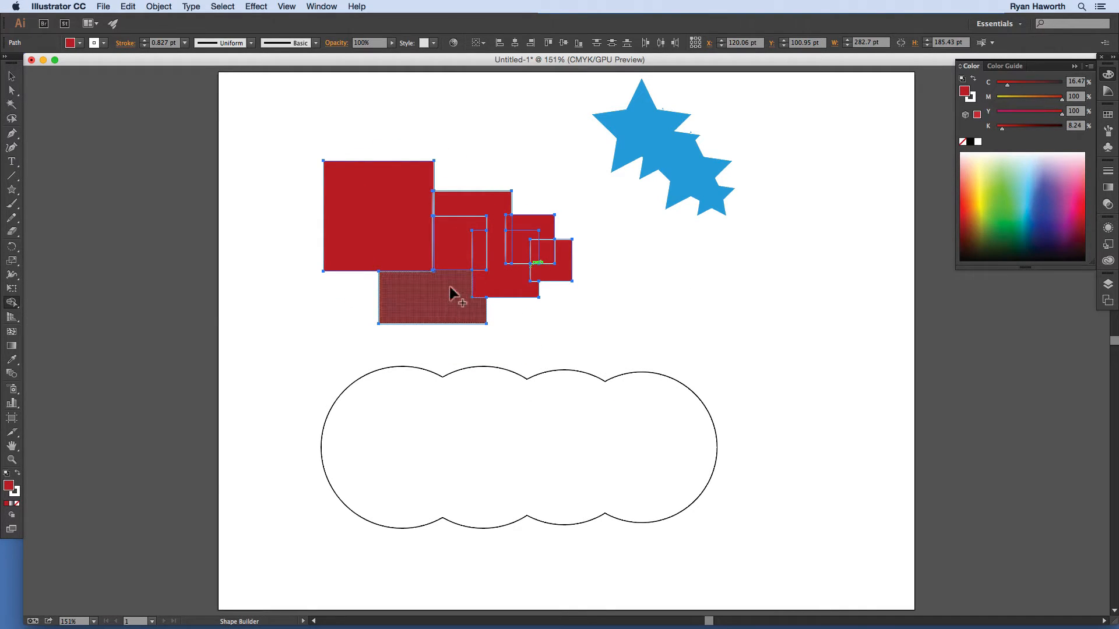
{"action": "mouse_move", "coordinate": [460, 267]}
{"action": "left_mouse_down"}
{"action": "mouse_move", "coordinate": [455, 281]}
{"action": "mouse_move", "coordinate": [492, 250]}
{"action": "mouse_move", "coordinate": [477, 236]}
{"action": "left_mouse_up"}
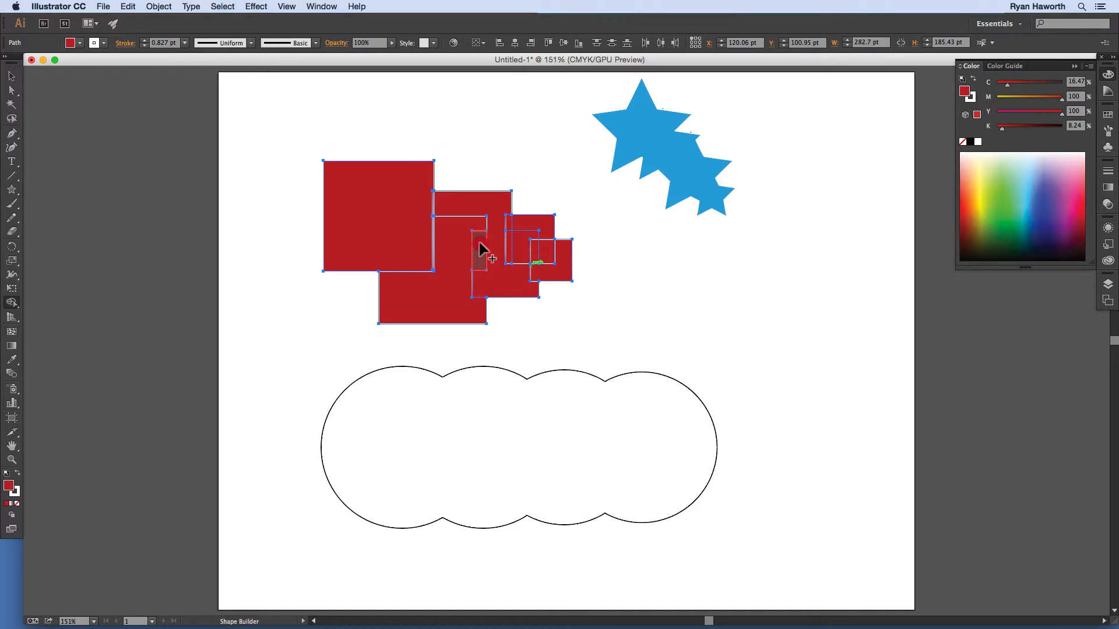
{"action": "left_click_drag", "start_coordinate": [492, 242], "coordinate": [479, 301]}
Step: Split off further square pieces along the overlap edges and pick a bright pink fill colour
{"action": "left_click", "coordinate": [523, 232]}
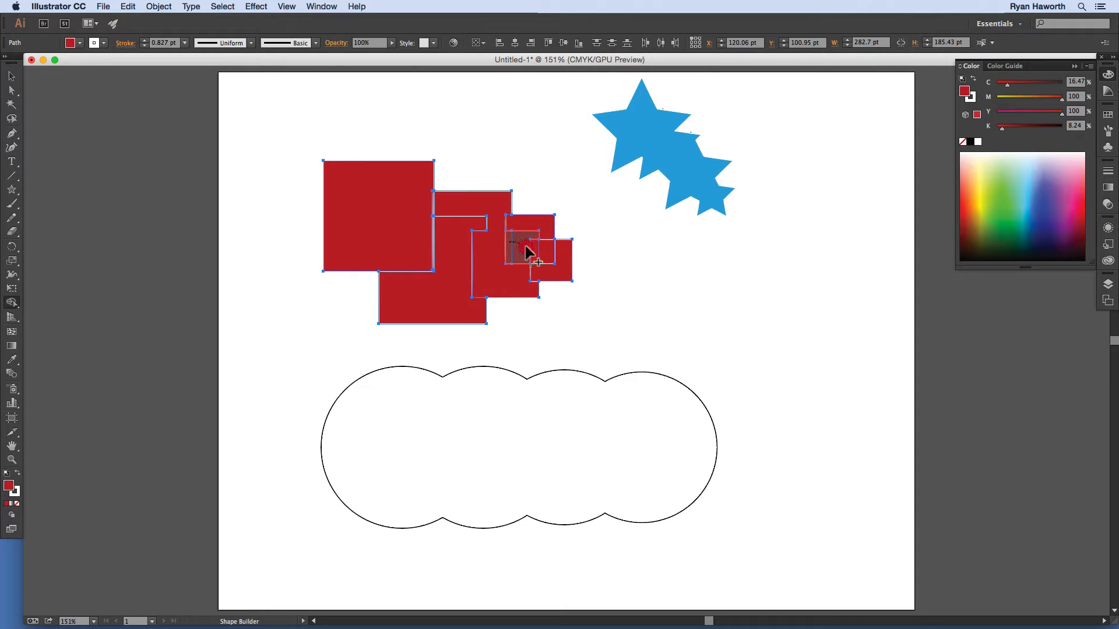
{"action": "left_click", "coordinate": [530, 250]}
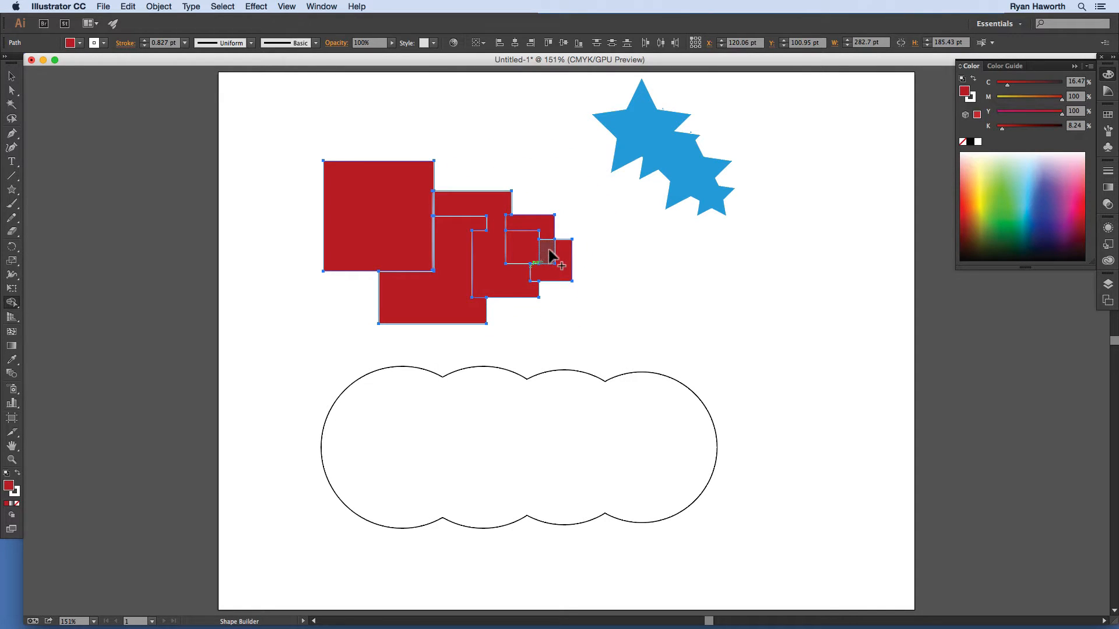
{"action": "left_click", "coordinate": [550, 249]}
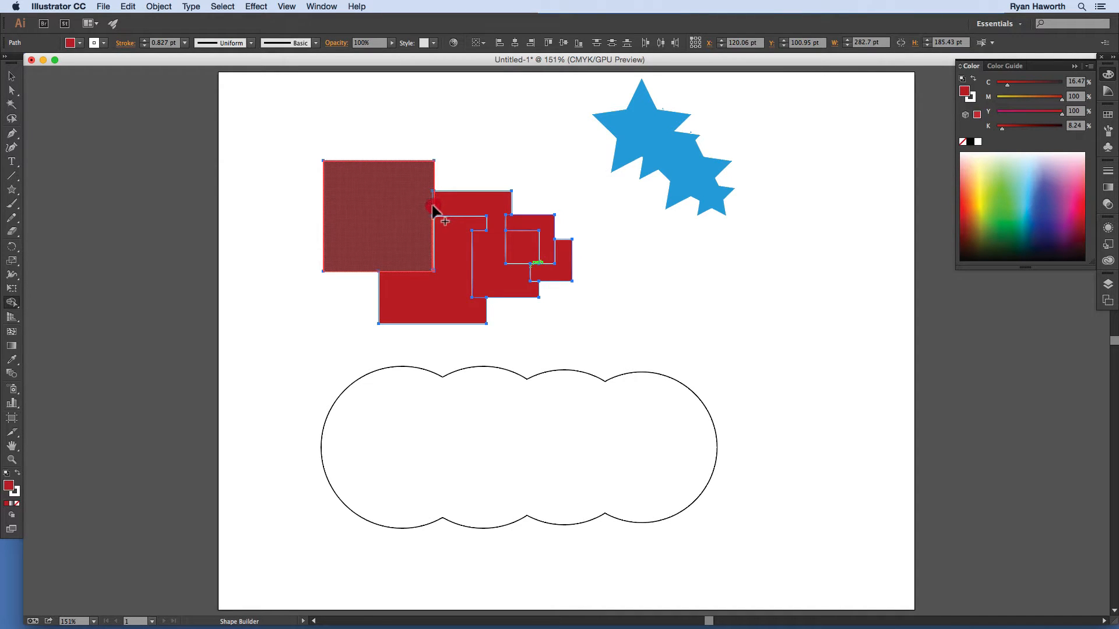
{"action": "left_click", "coordinate": [430, 208]}
{"action": "left_click", "coordinate": [434, 240]}
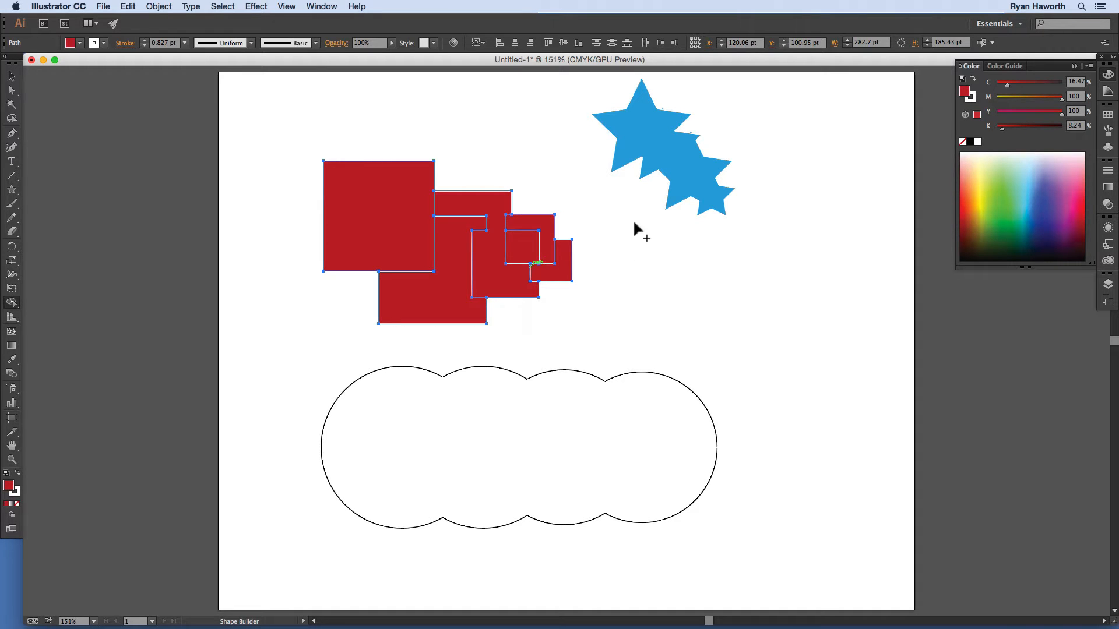
{"action": "left_click_drag", "start_coordinate": [1023, 186], "coordinate": [1079, 195]}
Step: Colour the small inner, top-left and right-hand square pieces pink
{"action": "left_click", "coordinate": [12, 76]}
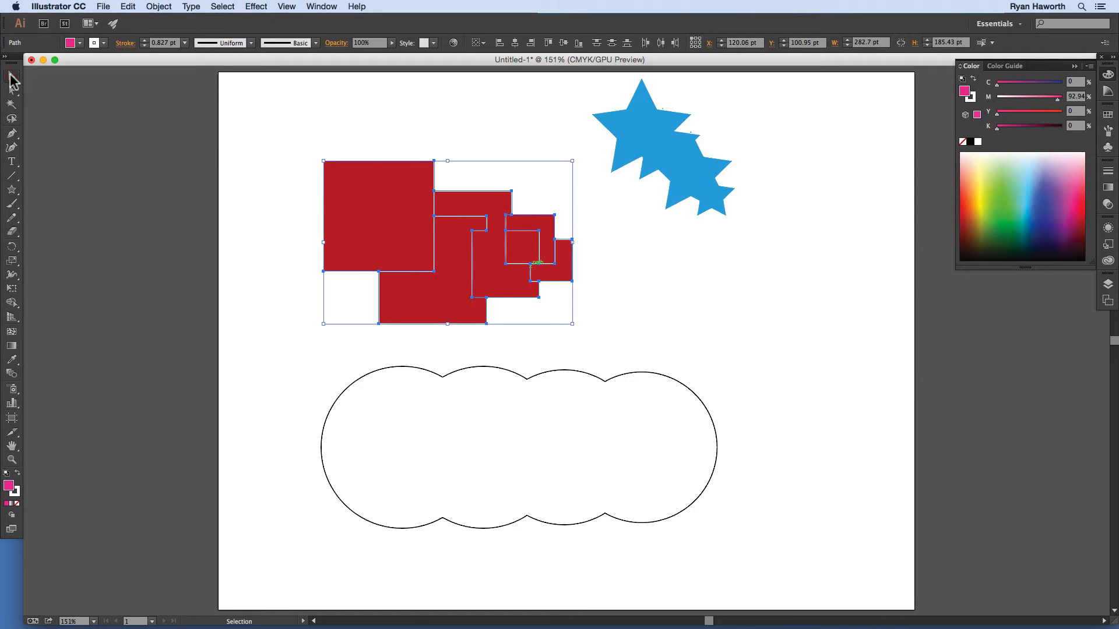
{"action": "left_click", "coordinate": [288, 221]}
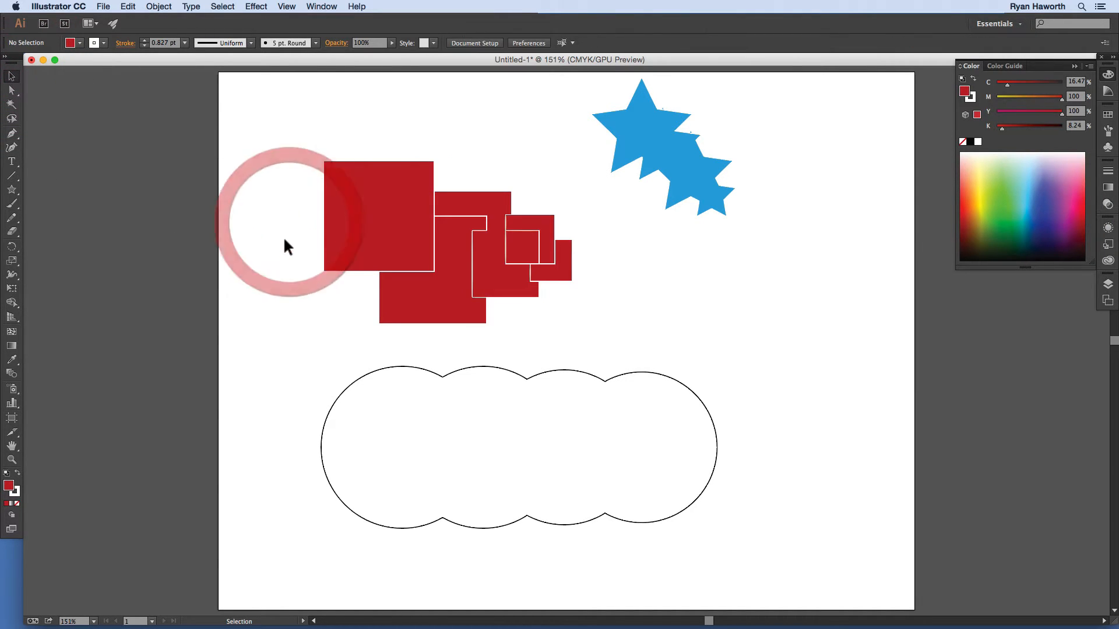
{"action": "left_click", "coordinate": [351, 225]}
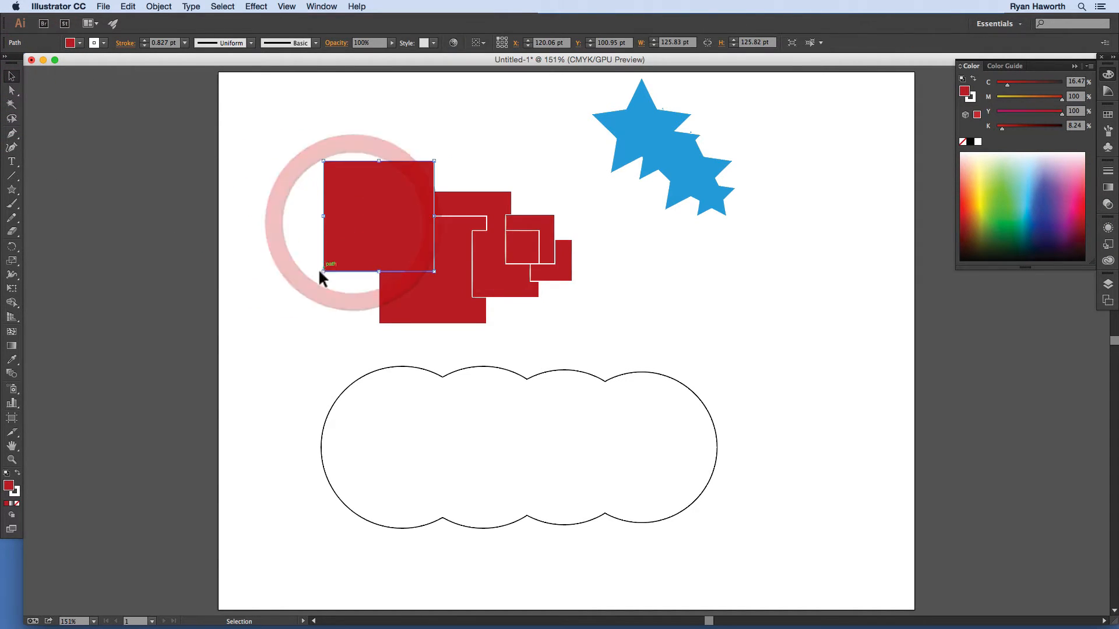
{"action": "left_click", "coordinate": [270, 224]}
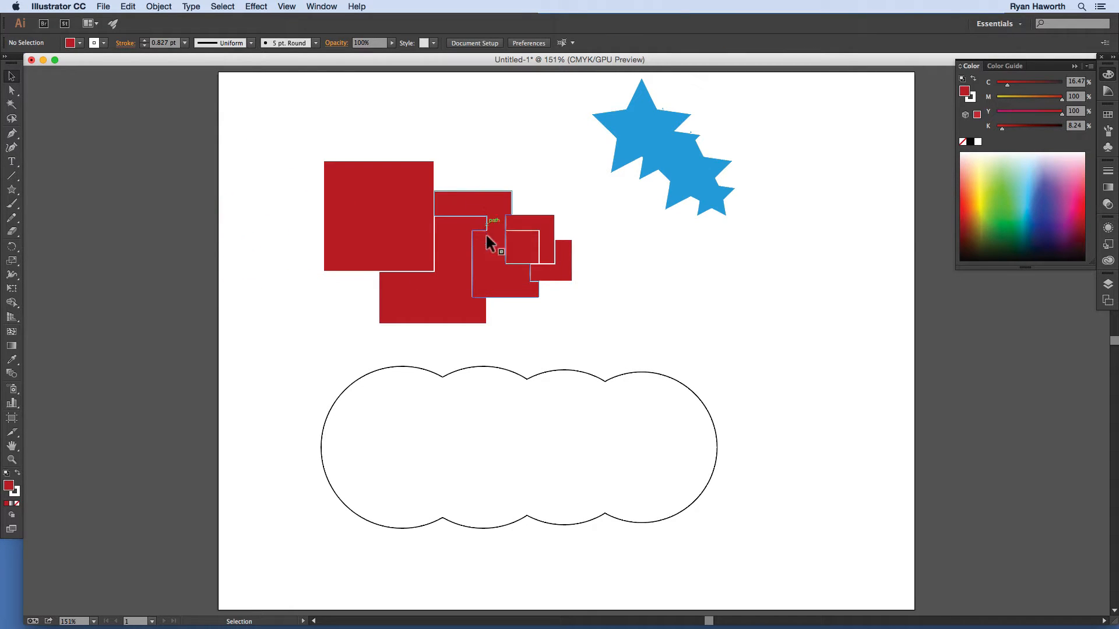
{"action": "left_click", "coordinate": [526, 245]}
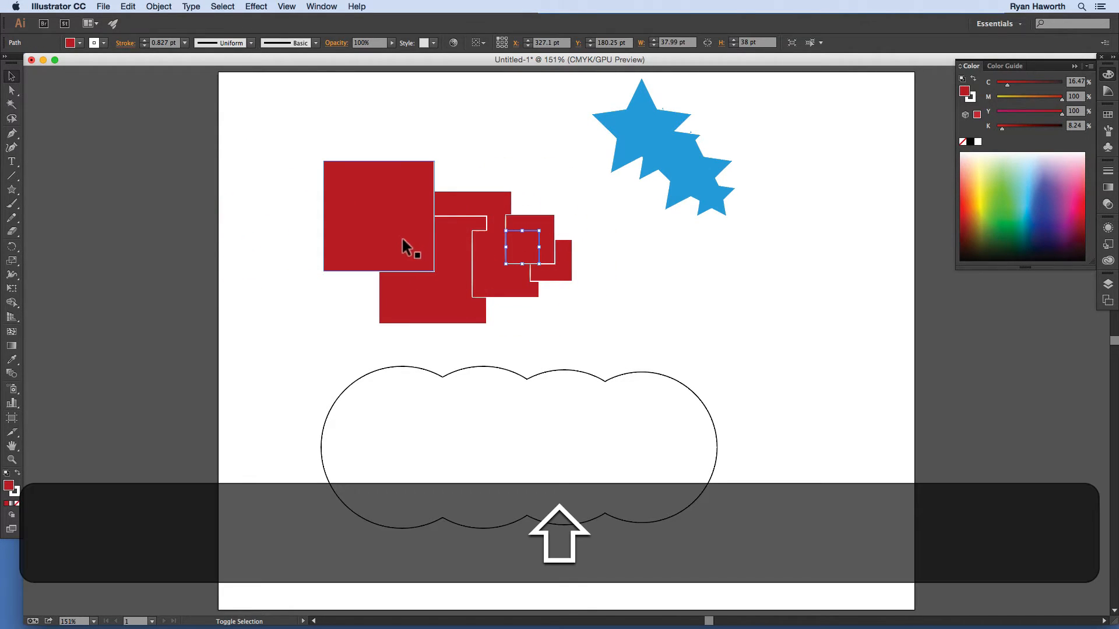
{"action": "left_click", "coordinate": [402, 247], "text": "shift"}
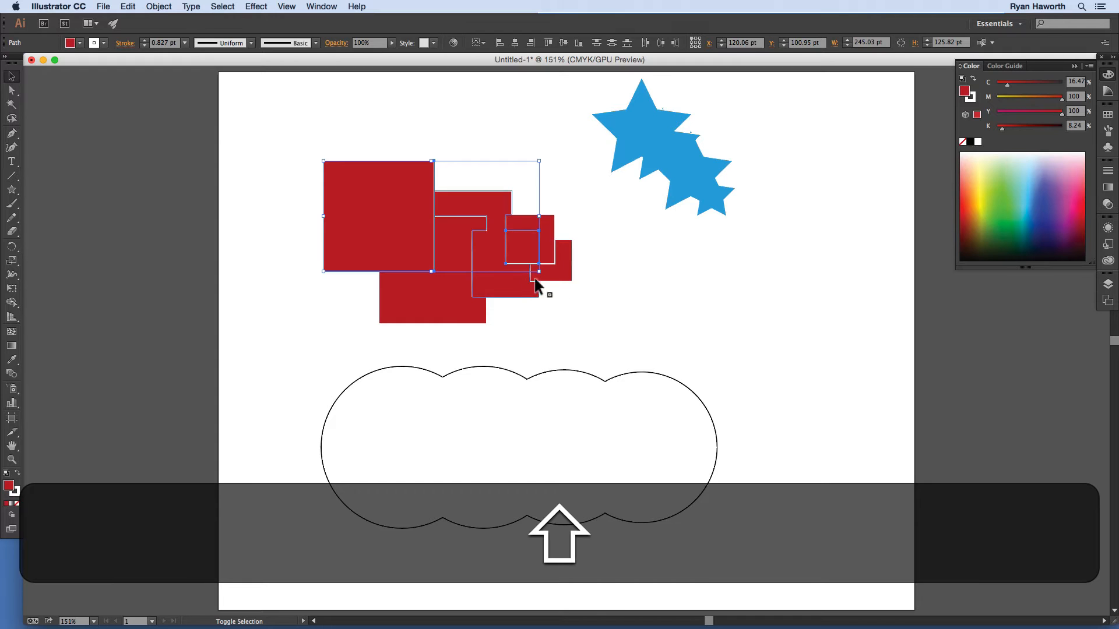
{"action": "left_click", "coordinate": [554, 272], "text": "shift"}
{"action": "left_click", "coordinate": [1068, 203]}
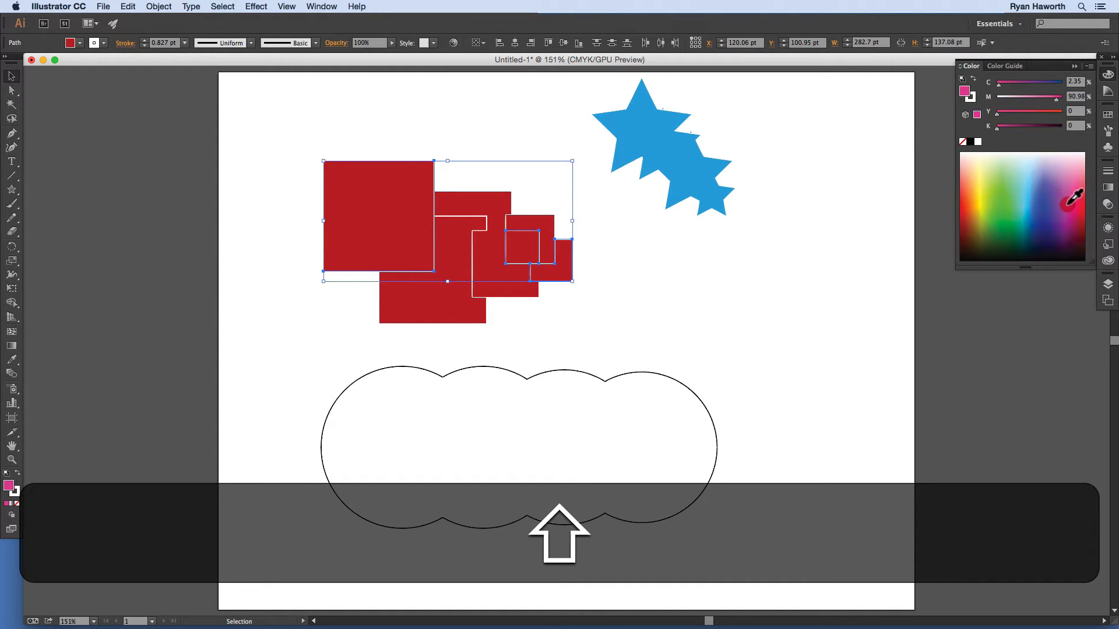
Step: Colour the middle L-shaped piece blue and the remaining red pieces golden orange, then deselect
{"action": "left_click", "coordinate": [473, 203]}
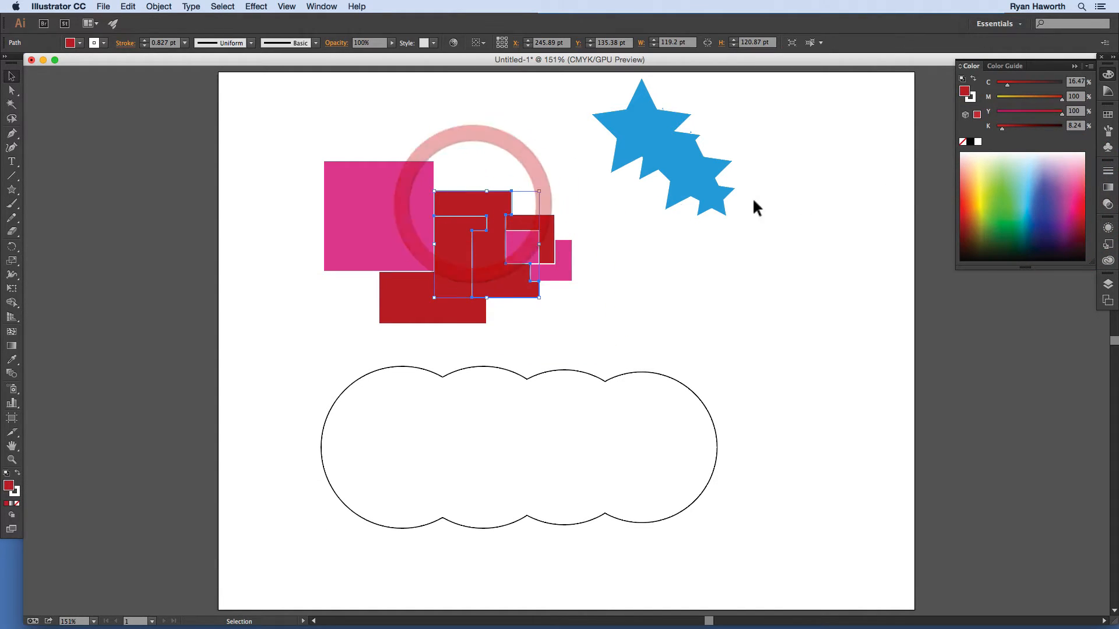
{"action": "left_click", "coordinate": [1036, 197]}
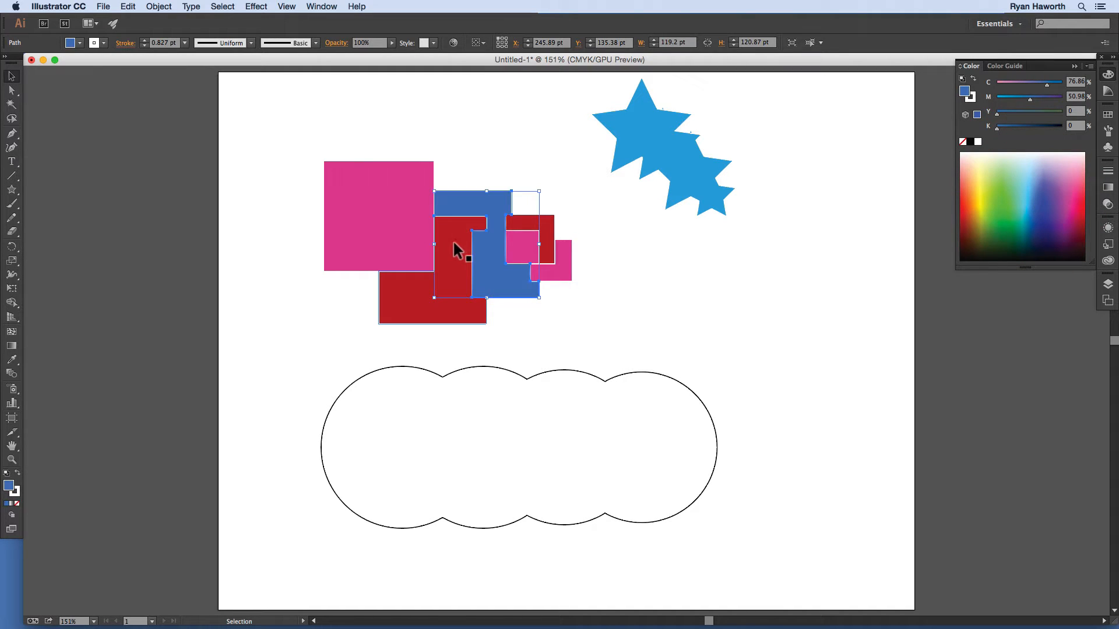
{"action": "left_click", "coordinate": [453, 240]}
{"action": "left_click", "coordinate": [540, 220], "text": "shift"}
{"action": "left_click", "coordinate": [999, 197]}
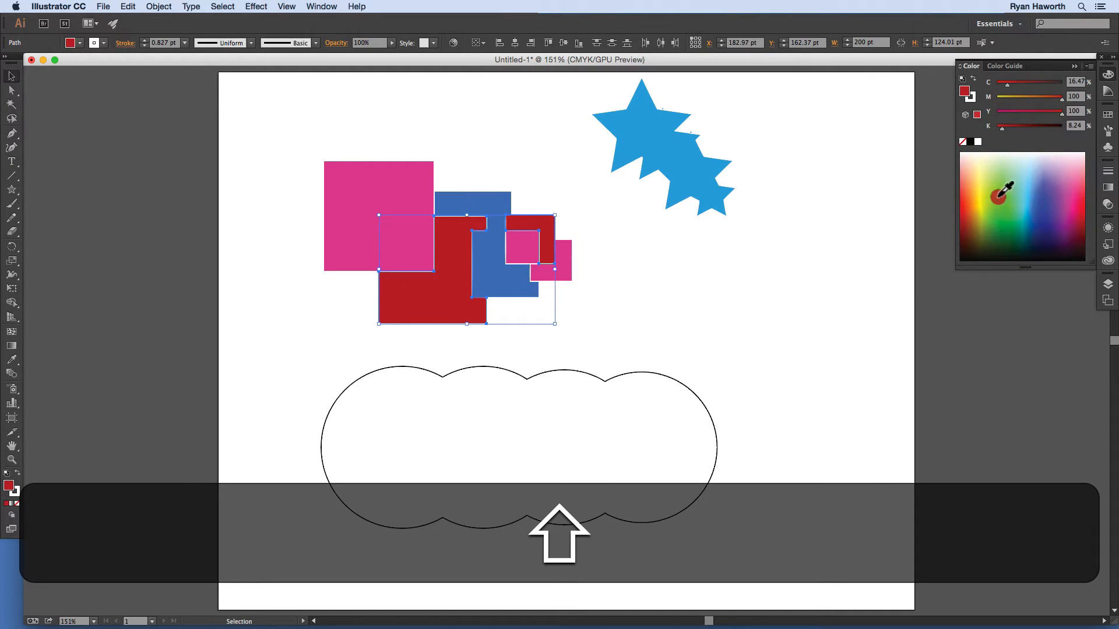
{"action": "left_click", "coordinate": [970, 209]}
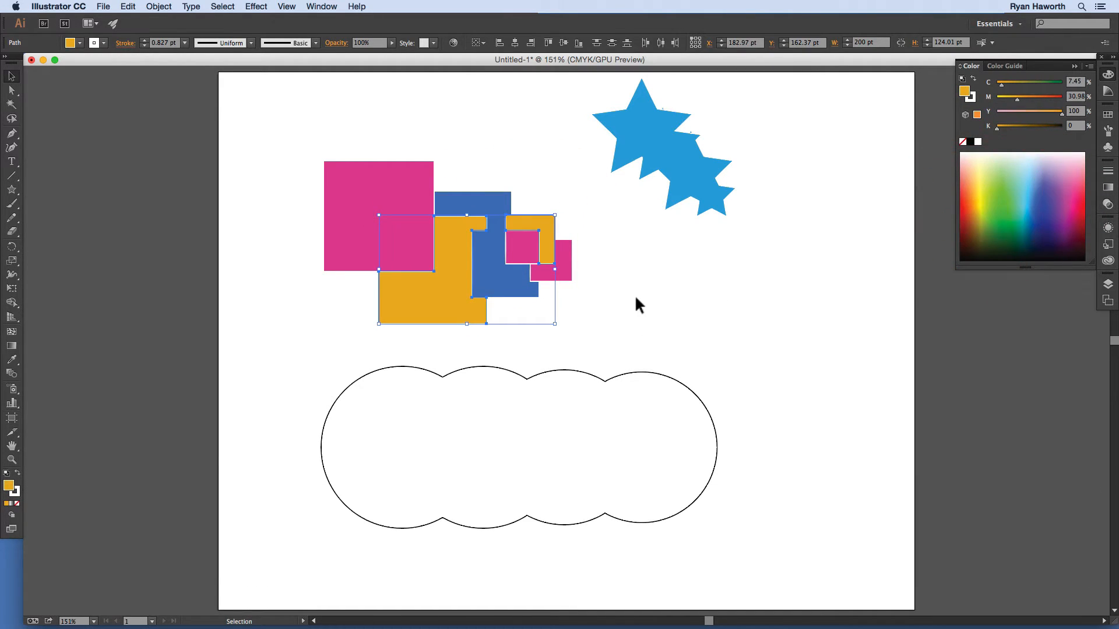
{"action": "left_click", "coordinate": [637, 298]}
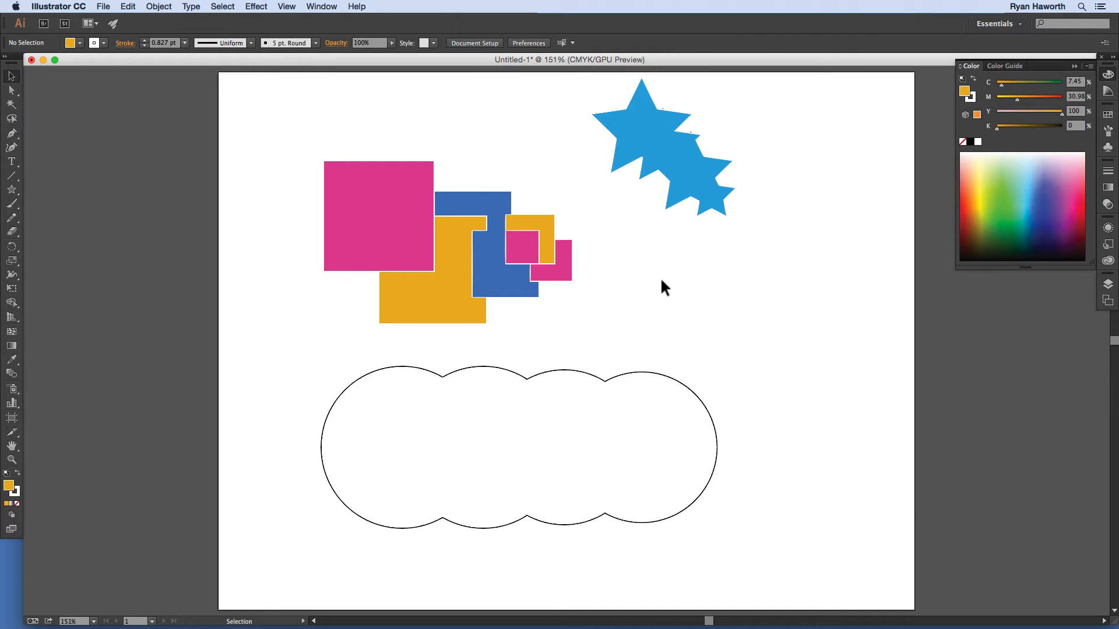
Step: Undo the recolouring and merges back to the separate red circles, then deselect
{"action": "key", "text": "super+z"}
{"action": "key", "text": "super+z"}
{"action": "key", "text": "super+z"}
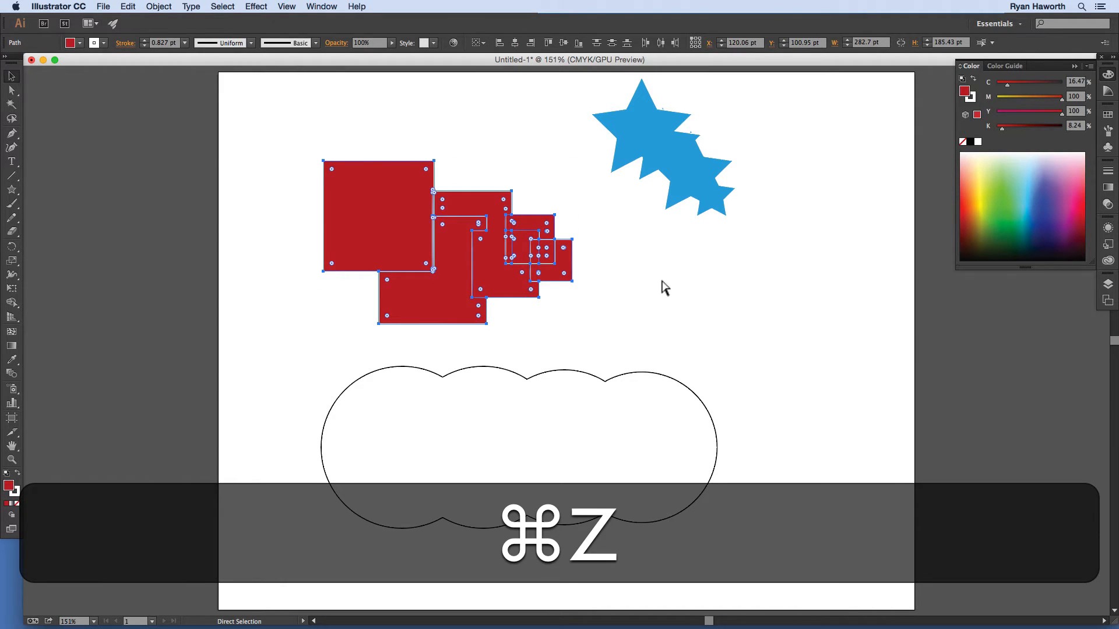
{"action": "key", "text": "super+z"}
{"action": "key", "text": "super+z"}
{"action": "key", "text": "super+z"}
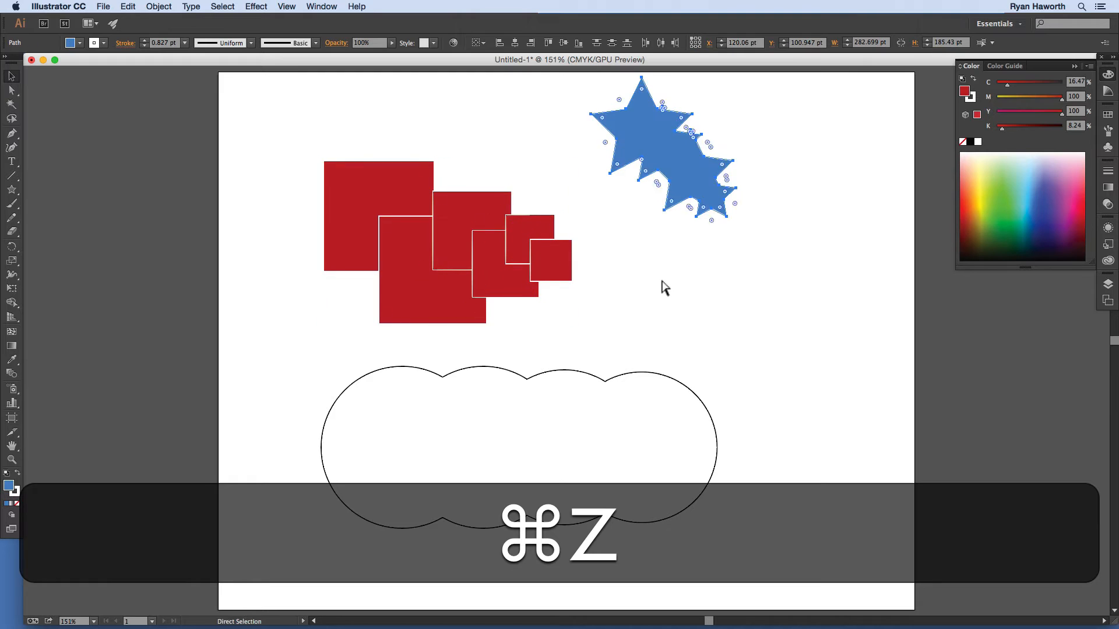
{"action": "key", "text": "super+z"}
{"action": "key", "text": "super+z"}
{"action": "key", "text": "super+z"}
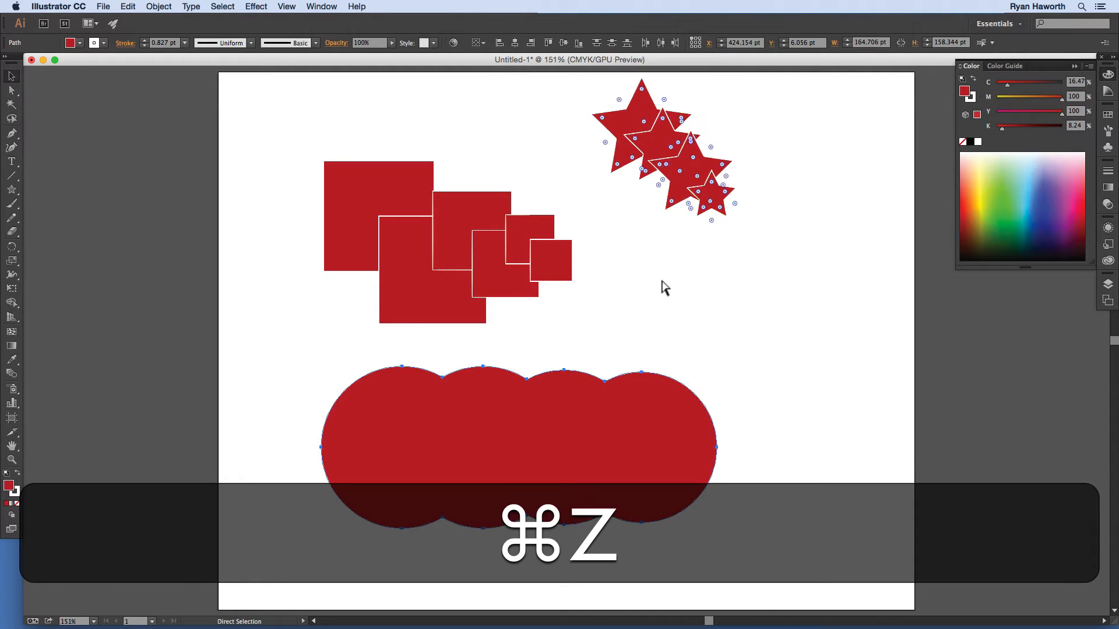
{"action": "key", "text": "super+z"}
{"action": "key", "text": "super+z"}
{"action": "key", "text": "super+z"}
{"action": "key", "text": "super+z"}
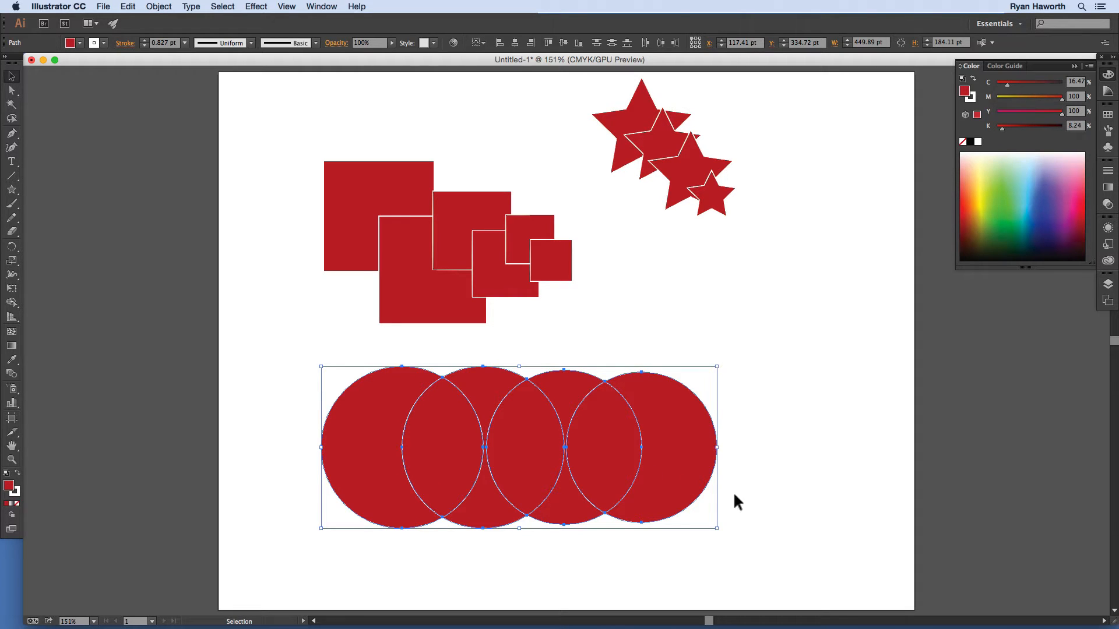
{"action": "left_click", "coordinate": [775, 408]}
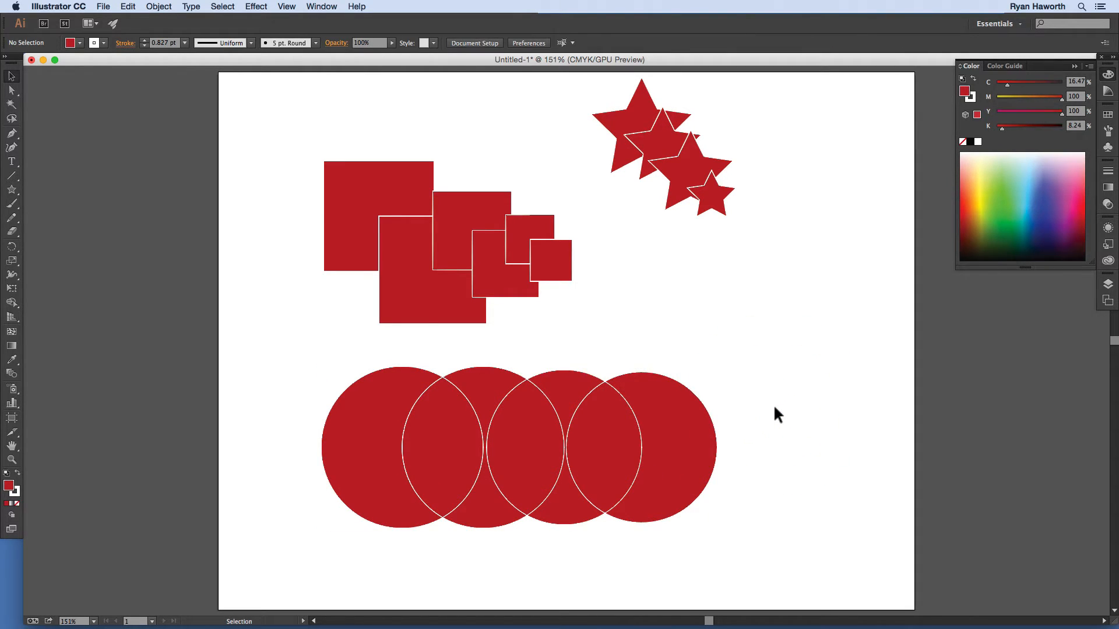
Step: Step through undo and redo so the circles stay separate and all four stars remain
{"action": "key", "text": "shift+super+z"}
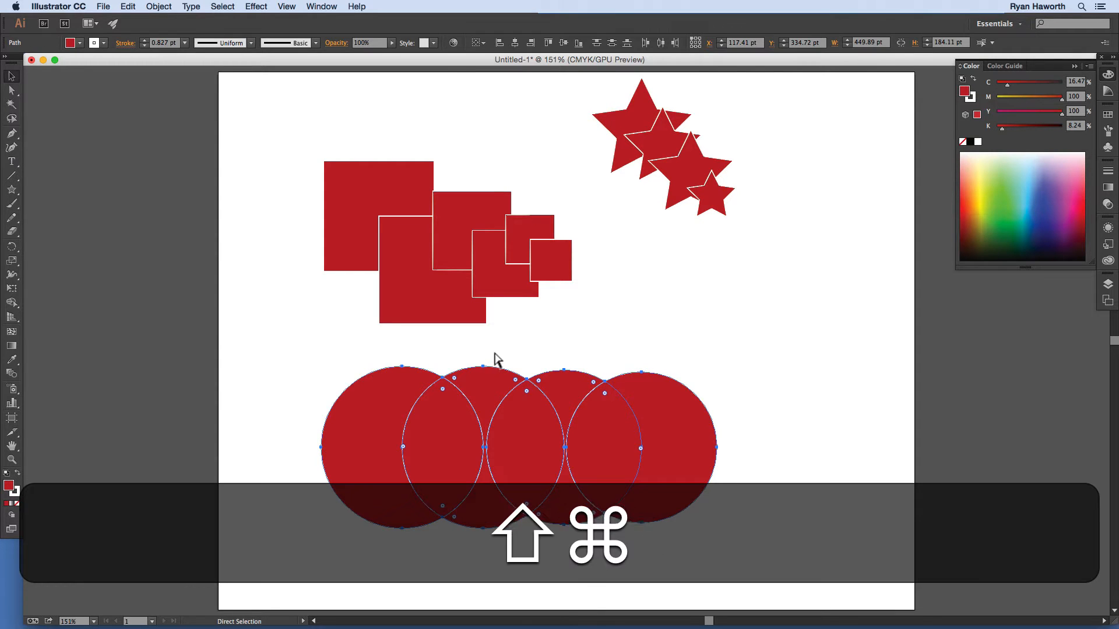
{"action": "key", "text": "super+z"}
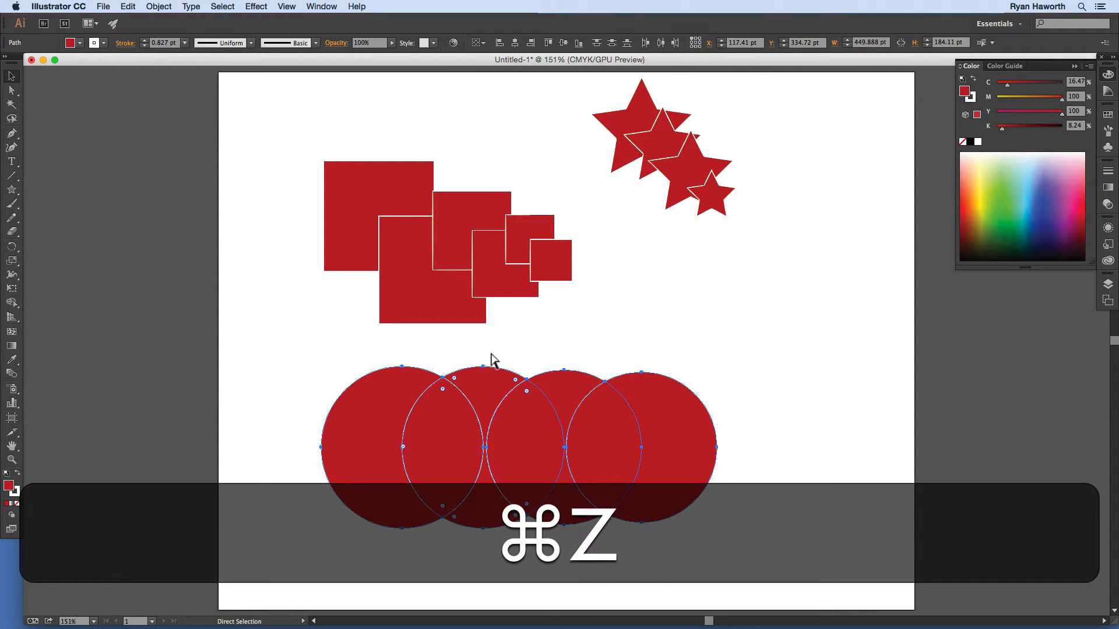
{"action": "key", "text": "super+z"}
{"action": "key", "text": "shift+super+z"}
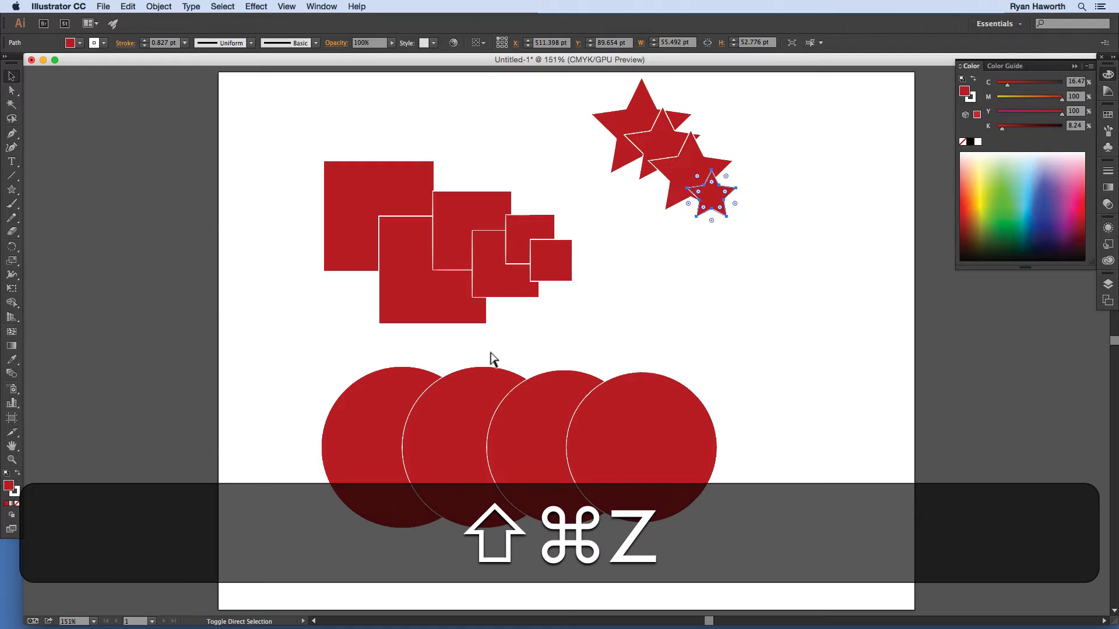
{"action": "key", "text": "shift+super+a"}
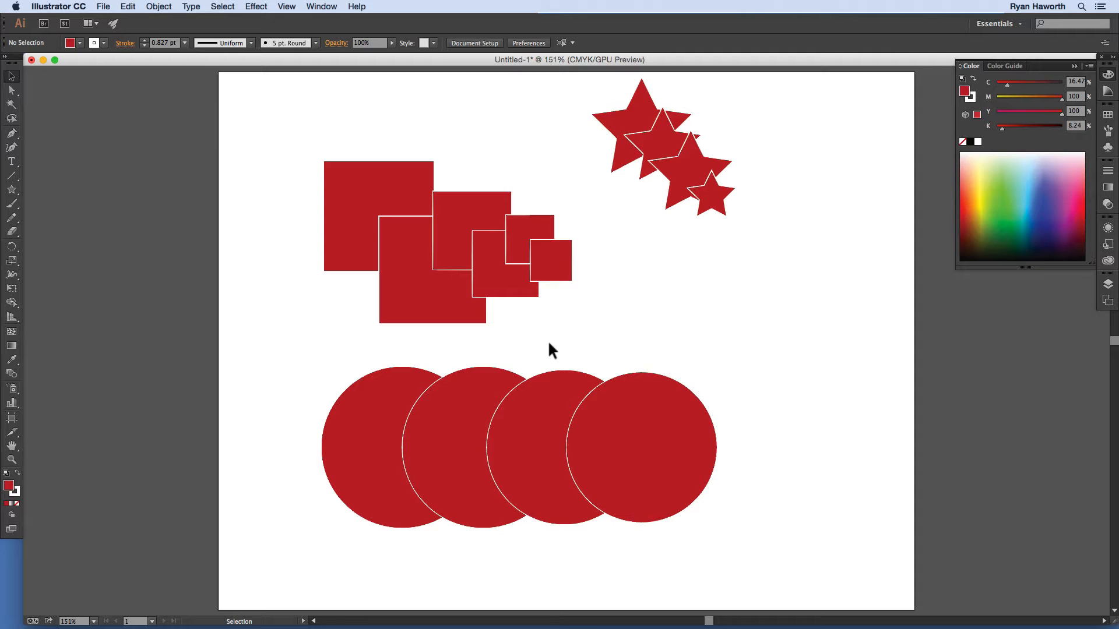
Step: Choose the Live Paint Bucket from the Shape Builder tool's flyout
{"action": "left_click", "coordinate": [11, 303]}
{"action": "mouse_move", "coordinate": [11, 305]}
{"action": "left_mouse_down"}
{"action": "mouse_move", "coordinate": [80, 322]}
{"action": "mouse_move", "coordinate": [155, 316]}
{"action": "left_mouse_up"}
{"action": "left_click", "coordinate": [397, 206]}
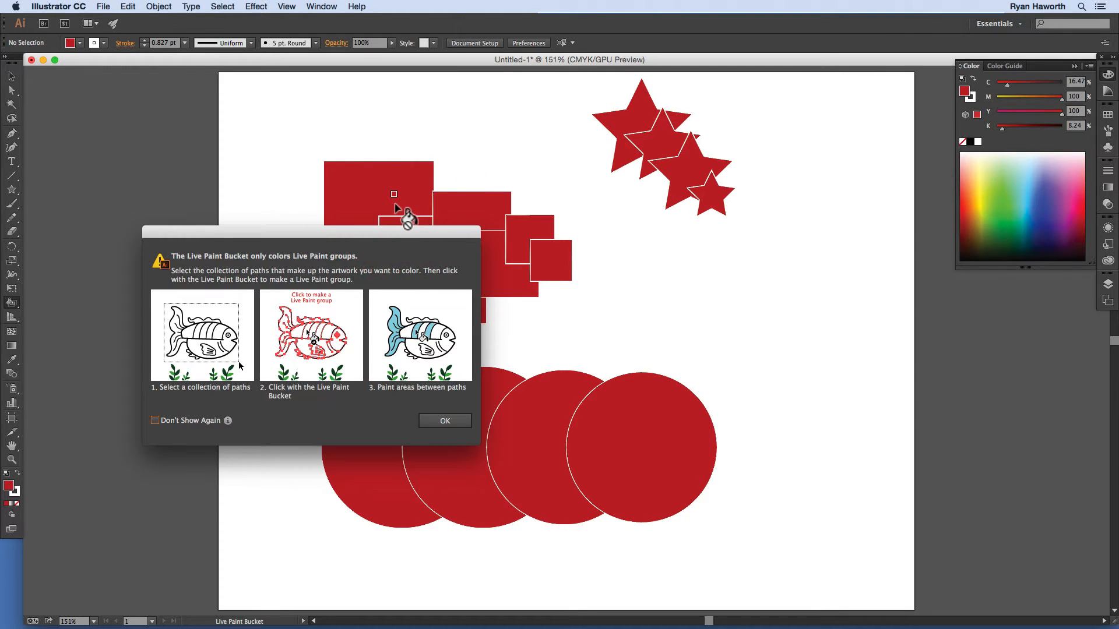
{"action": "left_click_drag", "start_coordinate": [297, 230], "coordinate": [337, 215]}
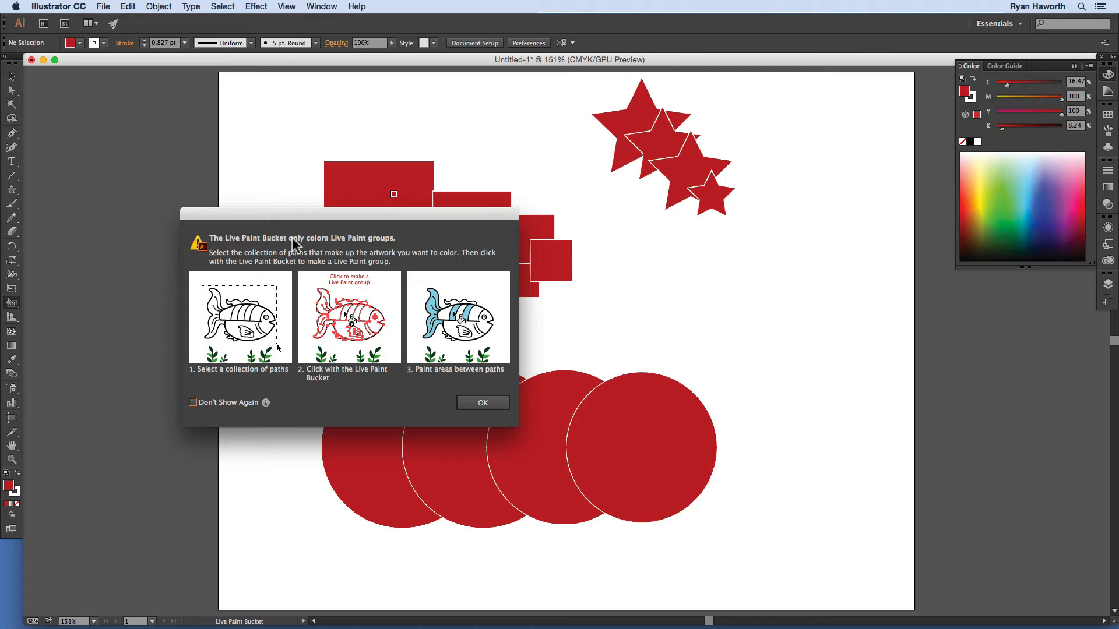
{"action": "left_click", "coordinate": [193, 403]}
{"action": "left_click", "coordinate": [188, 402]}
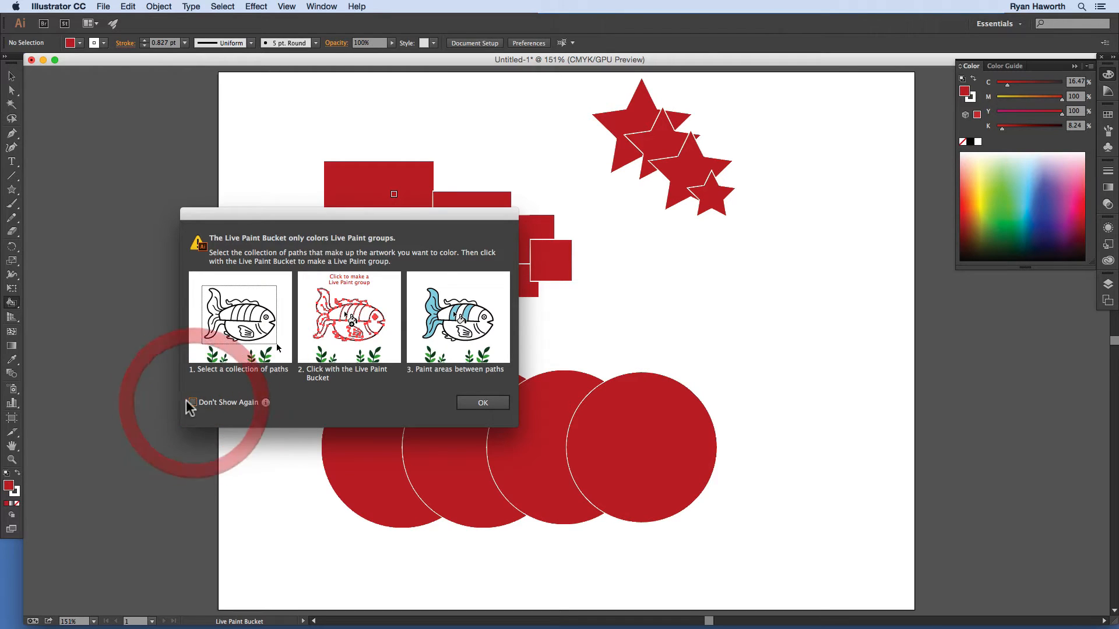
{"action": "left_click", "coordinate": [482, 403]}
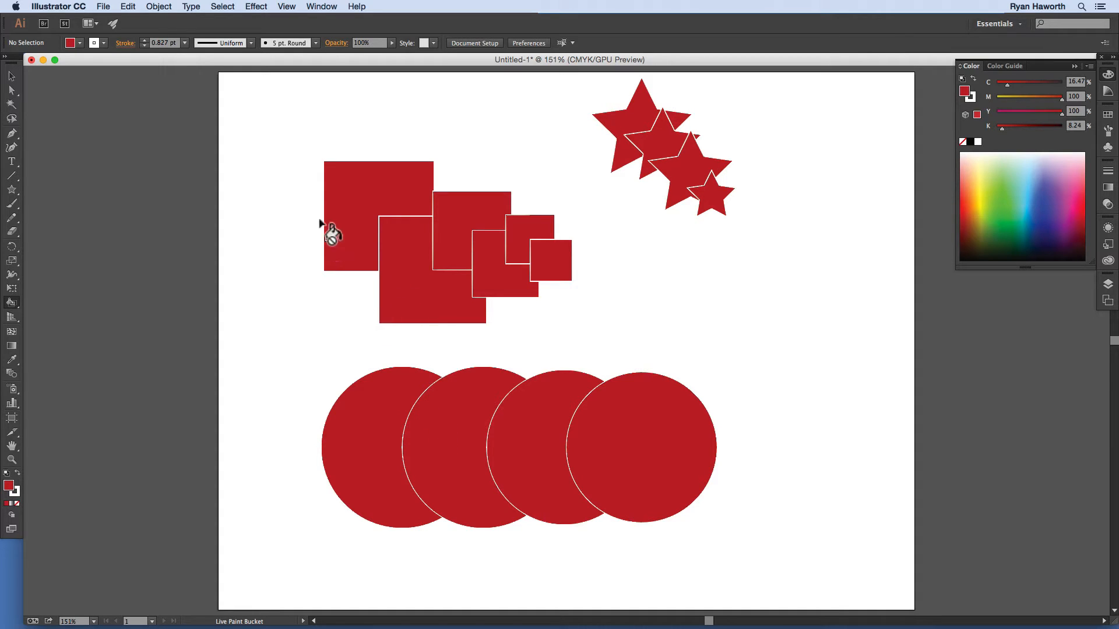
Step: Try painting again, dismiss the Live Paint warning with OK, and hold Cmd for selection
{"action": "left_click", "coordinate": [592, 333]}
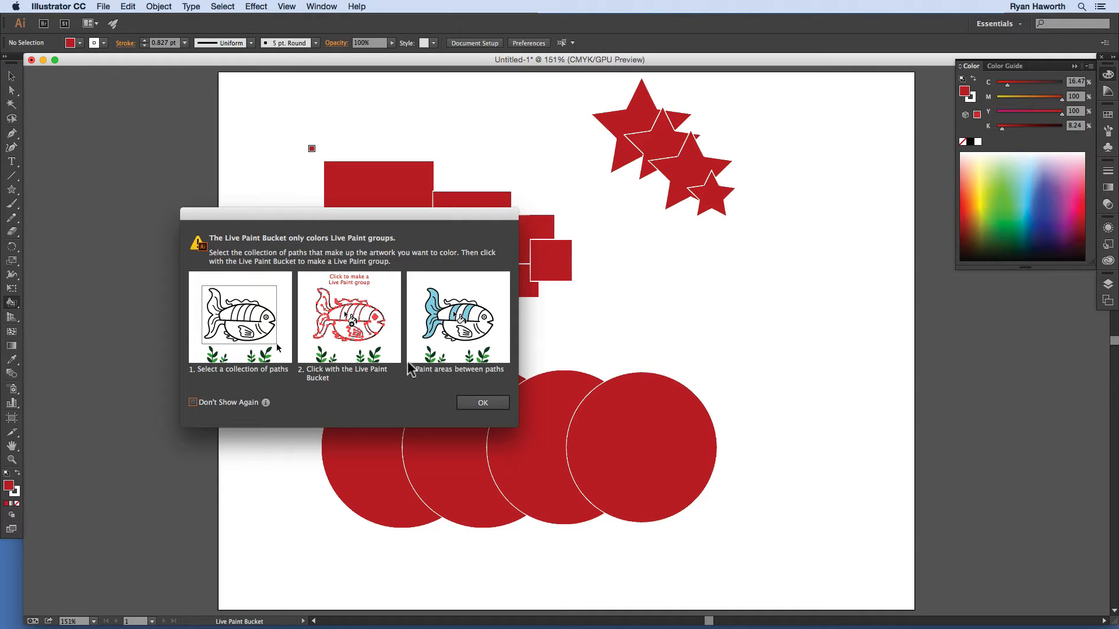
{"action": "left_click", "coordinate": [482, 403]}
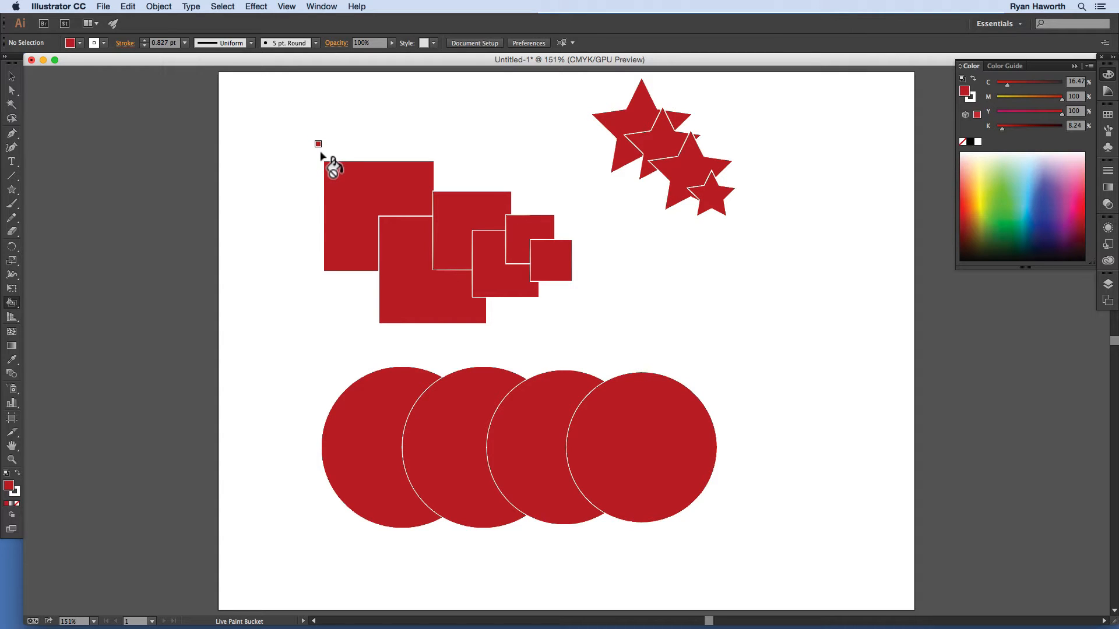
{"action": "key", "text": "super"}
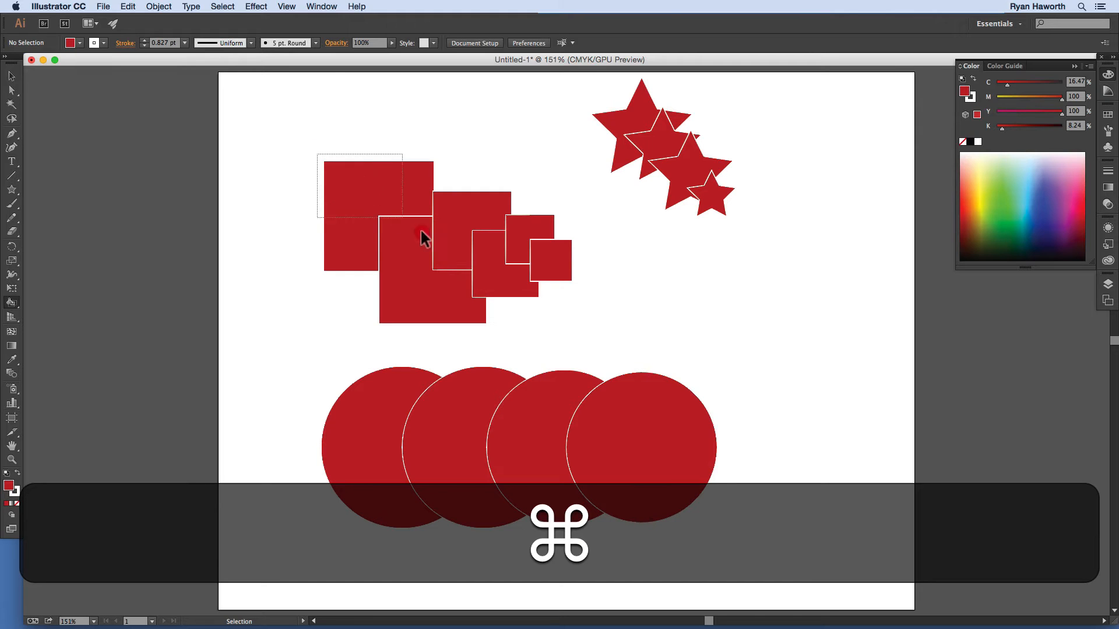
Step: Marquee-select all six overlapping red squares with the Live Paint Bucket ready
{"action": "left_click_drag", "start_coordinate": [421, 231], "coordinate": [582, 330]}
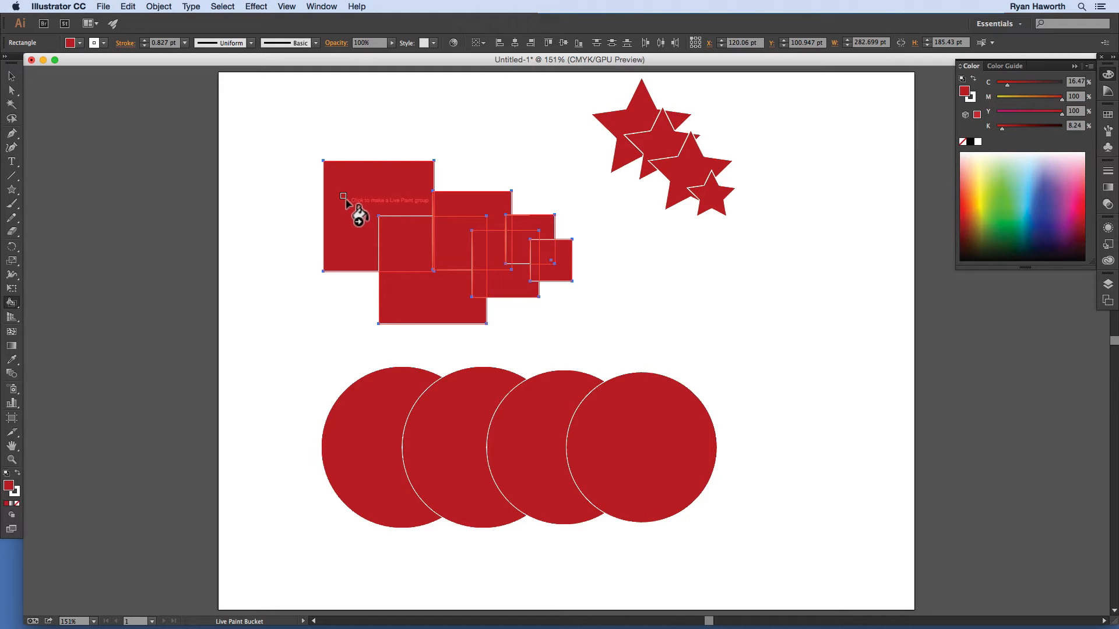
{"action": "left_click", "coordinate": [338, 164]}
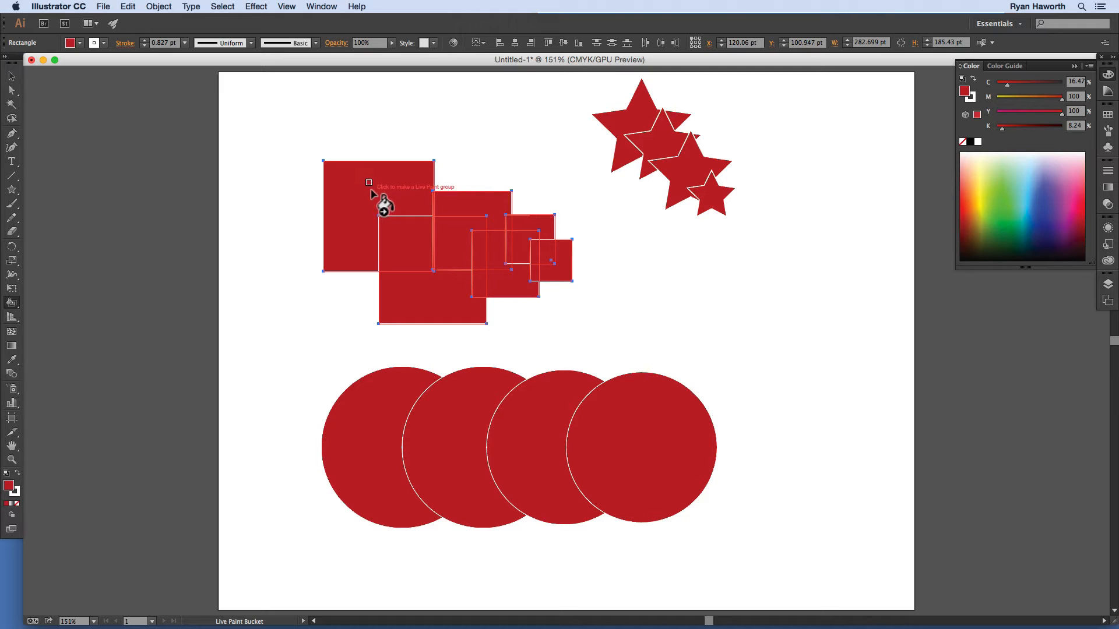
Step: Make the selected squares a Live Paint group and pick green from the Color spectrum
{"action": "left_click", "coordinate": [355, 217]}
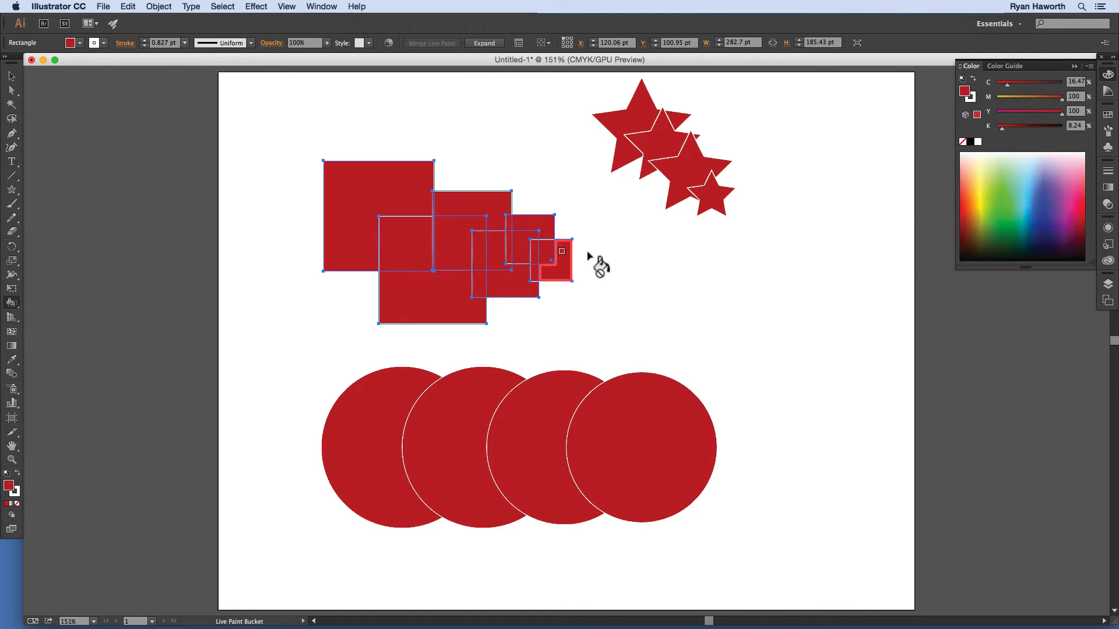
{"action": "left_click", "coordinate": [1008, 204]}
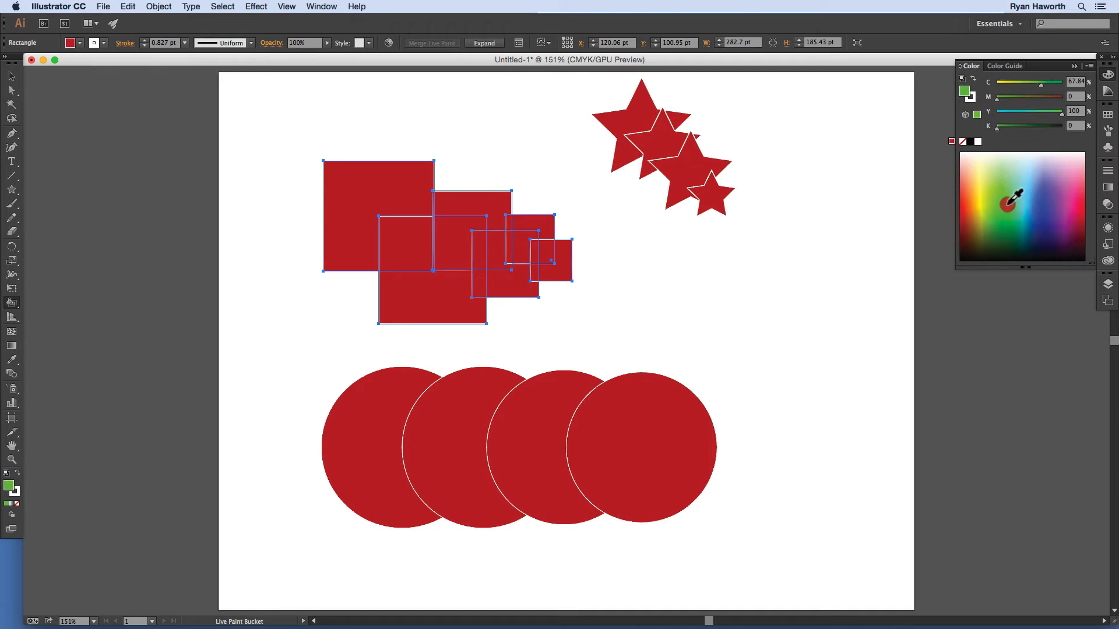
{"action": "left_click", "coordinate": [1010, 203]}
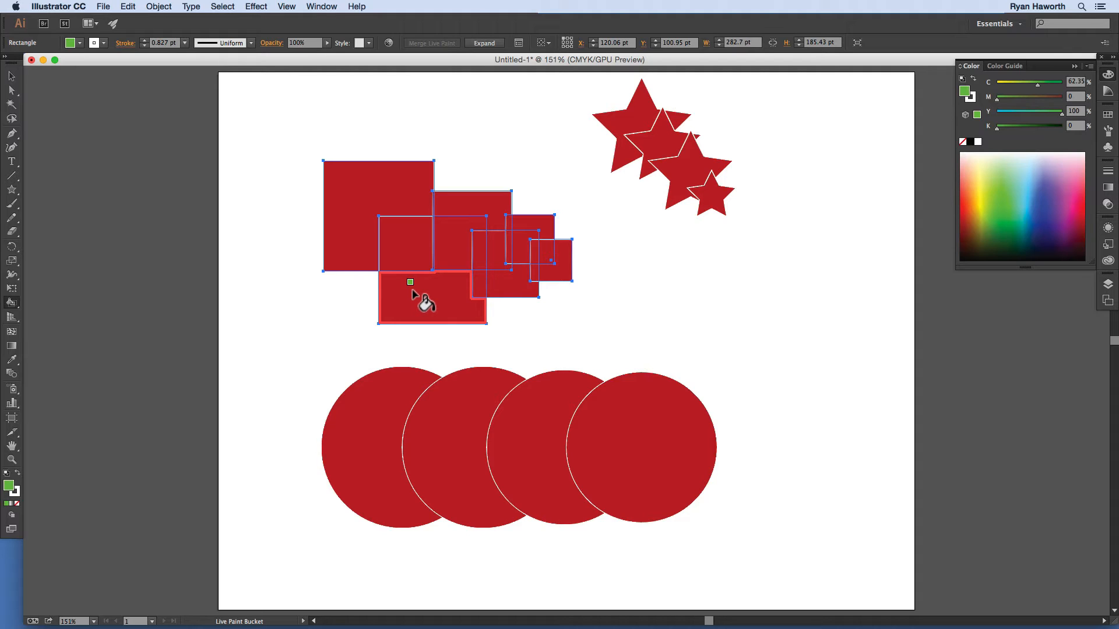
Step: Fill the small right-hand square and the central overlap regions green
{"action": "left_click", "coordinate": [519, 279]}
{"action": "left_click", "coordinate": [522, 247]}
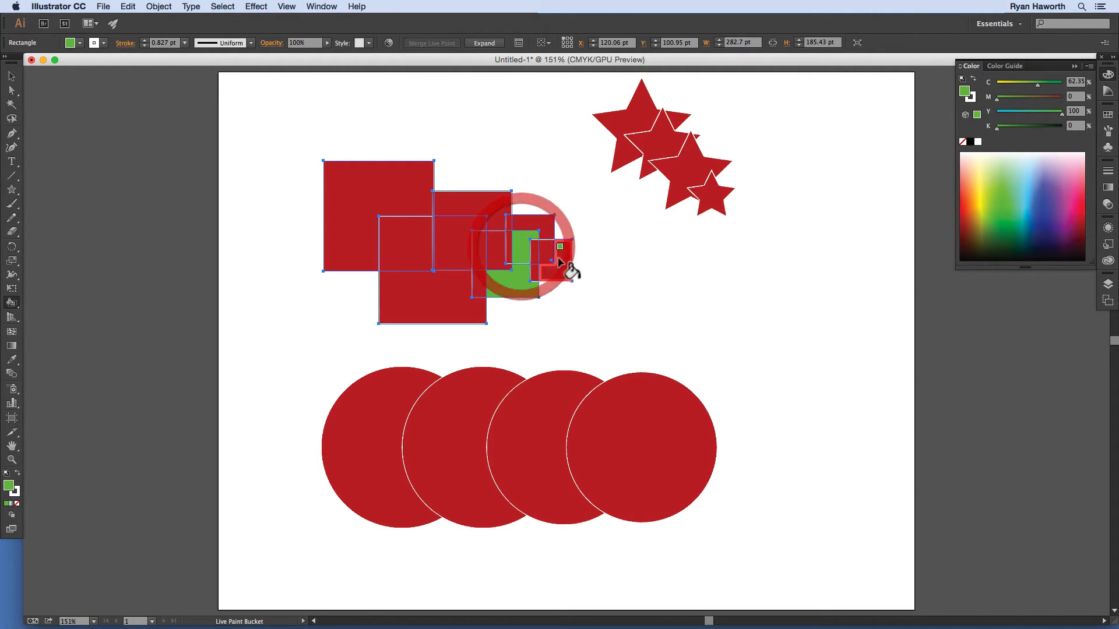
{"action": "left_click", "coordinate": [554, 254]}
{"action": "left_click", "coordinate": [563, 265]}
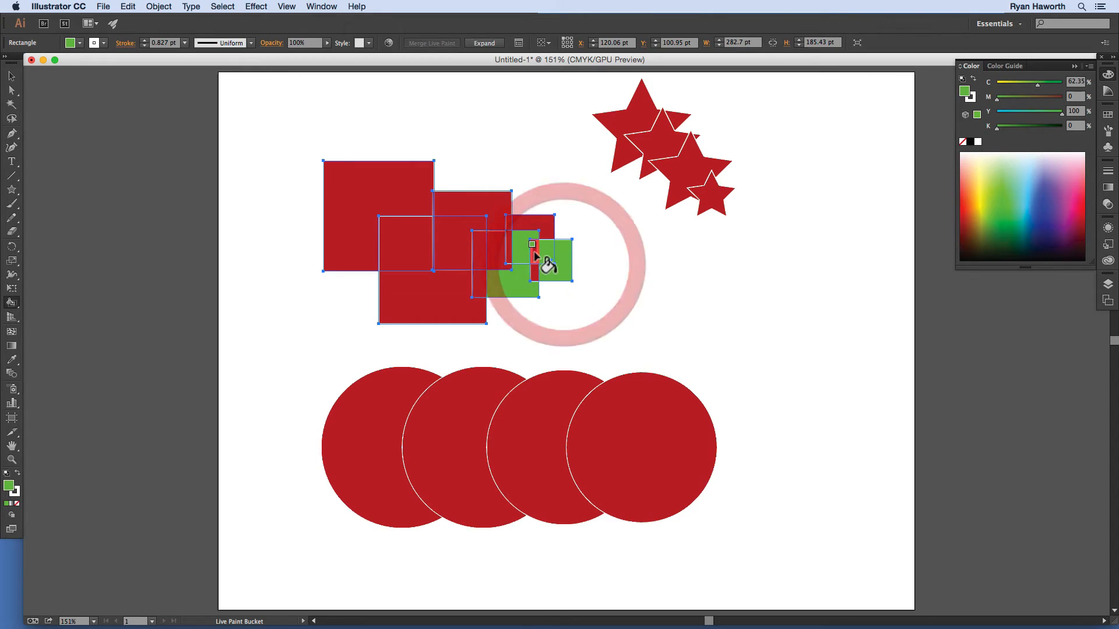
{"action": "left_click", "coordinate": [535, 255]}
{"action": "left_click", "coordinate": [535, 269]}
{"action": "left_click", "coordinate": [547, 228]}
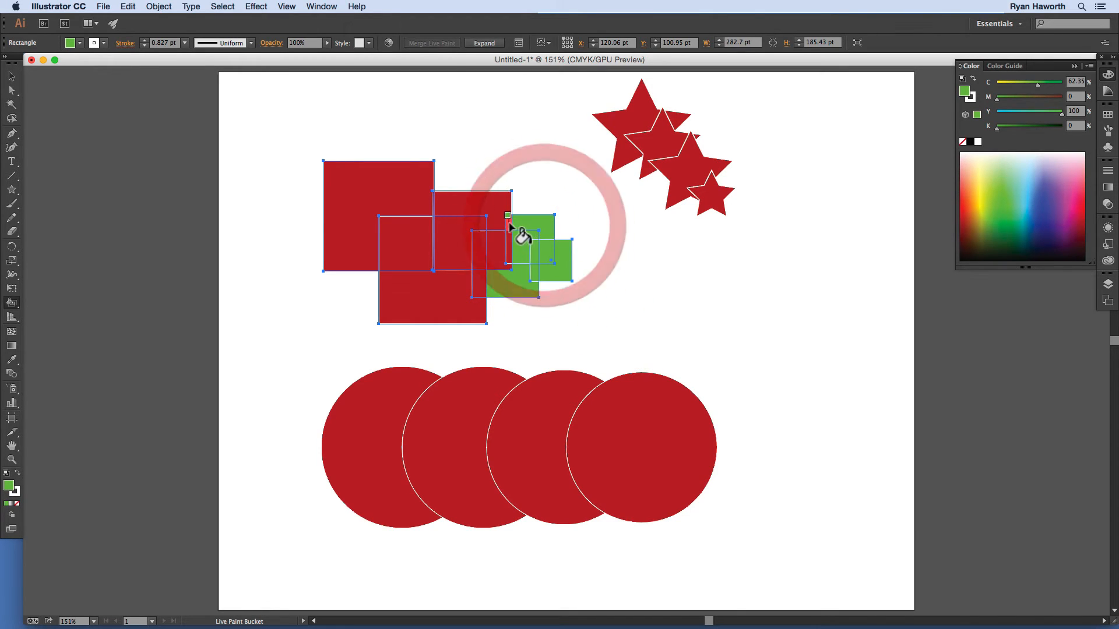
{"action": "left_click", "coordinate": [511, 224]}
{"action": "left_click", "coordinate": [512, 243]}
Step: Fill the remaining middle, upper and large left square regions green, then select black
{"action": "left_click", "coordinate": [499, 249]}
{"action": "left_click", "coordinate": [478, 250]}
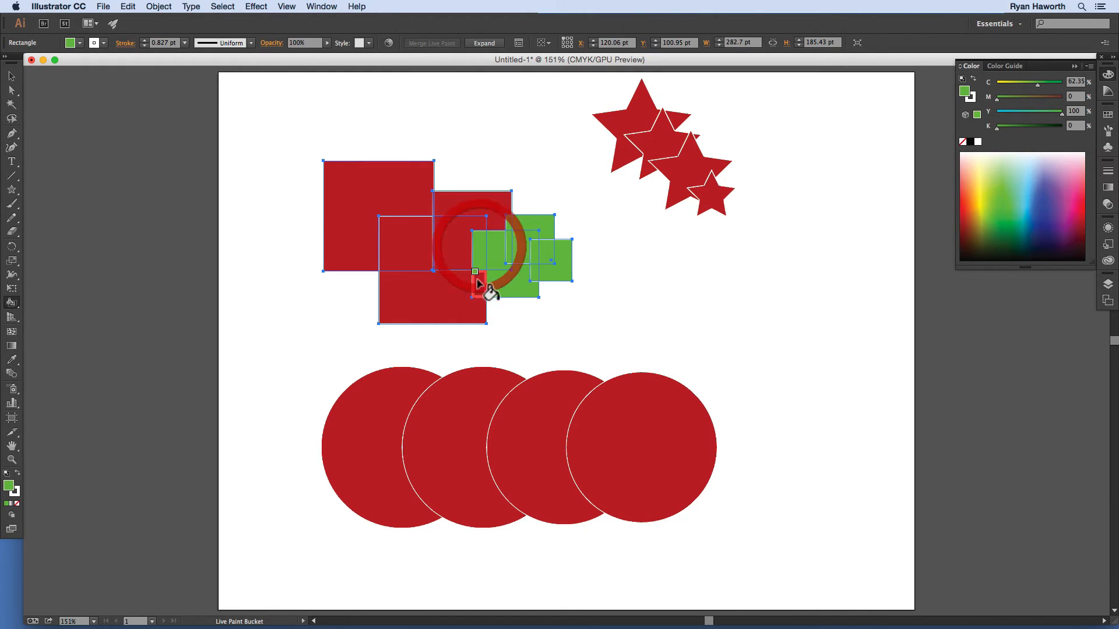
{"action": "left_click", "coordinate": [478, 284]}
{"action": "left_click", "coordinate": [466, 233]}
{"action": "left_click", "coordinate": [493, 206]}
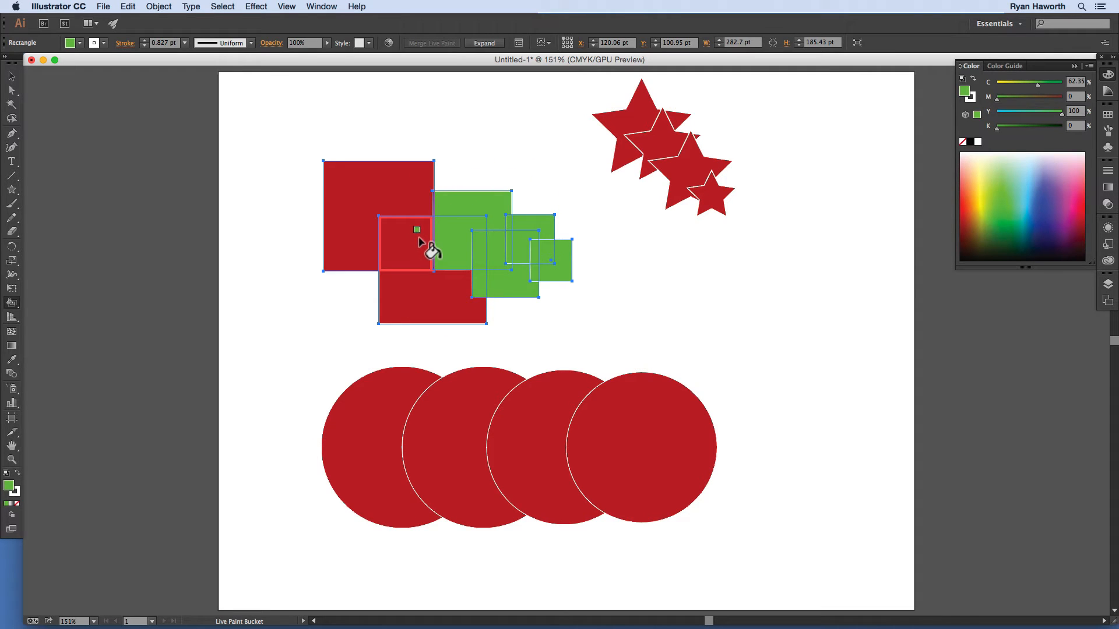
{"action": "left_click", "coordinate": [384, 207]}
{"action": "left_click", "coordinate": [410, 245]}
{"action": "left_click", "coordinate": [407, 286]}
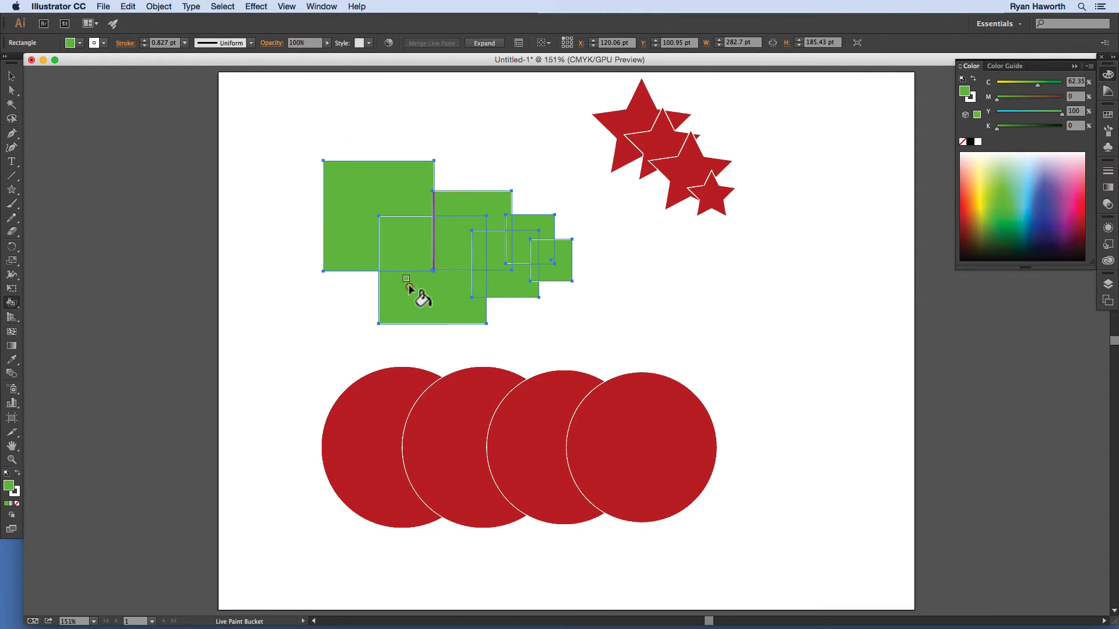
{"action": "left_click", "coordinate": [434, 230]}
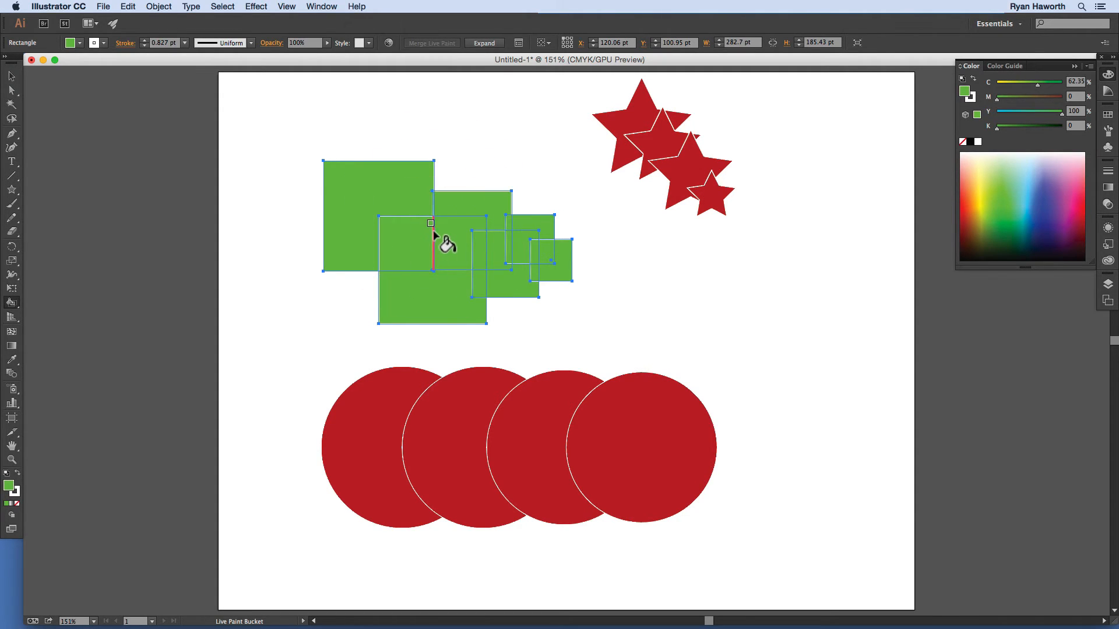
{"action": "left_click", "coordinate": [434, 233]}
{"action": "left_click", "coordinate": [970, 142]}
Step: Paint several overlap faces, the top-left square and the top strip black
{"action": "left_click", "coordinate": [525, 245]}
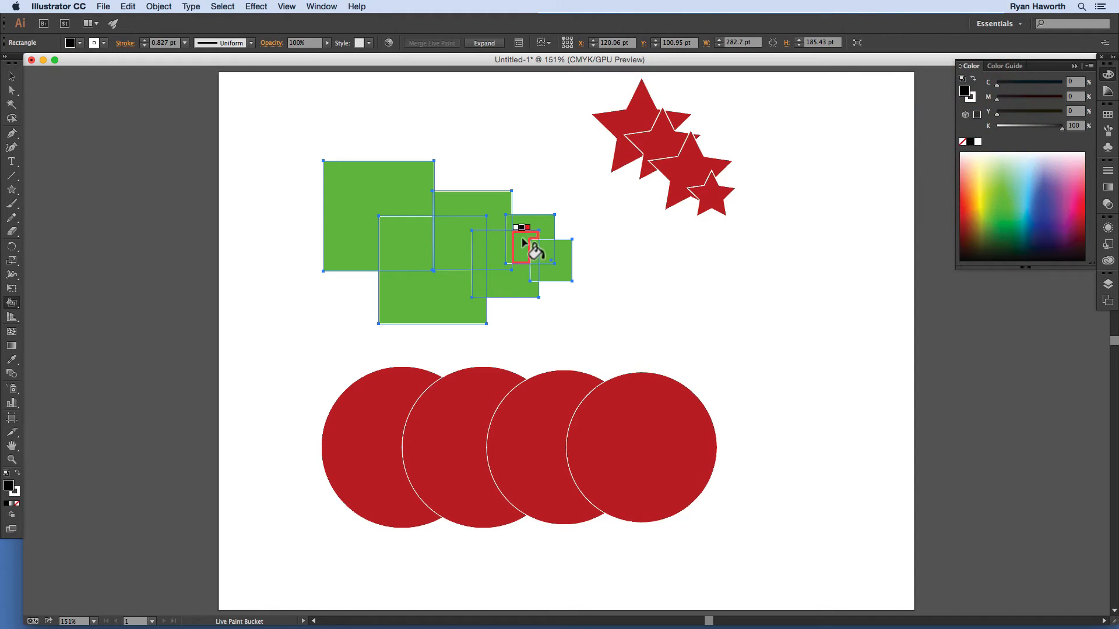
{"action": "left_click", "coordinate": [457, 249]}
{"action": "left_click", "coordinate": [360, 232]}
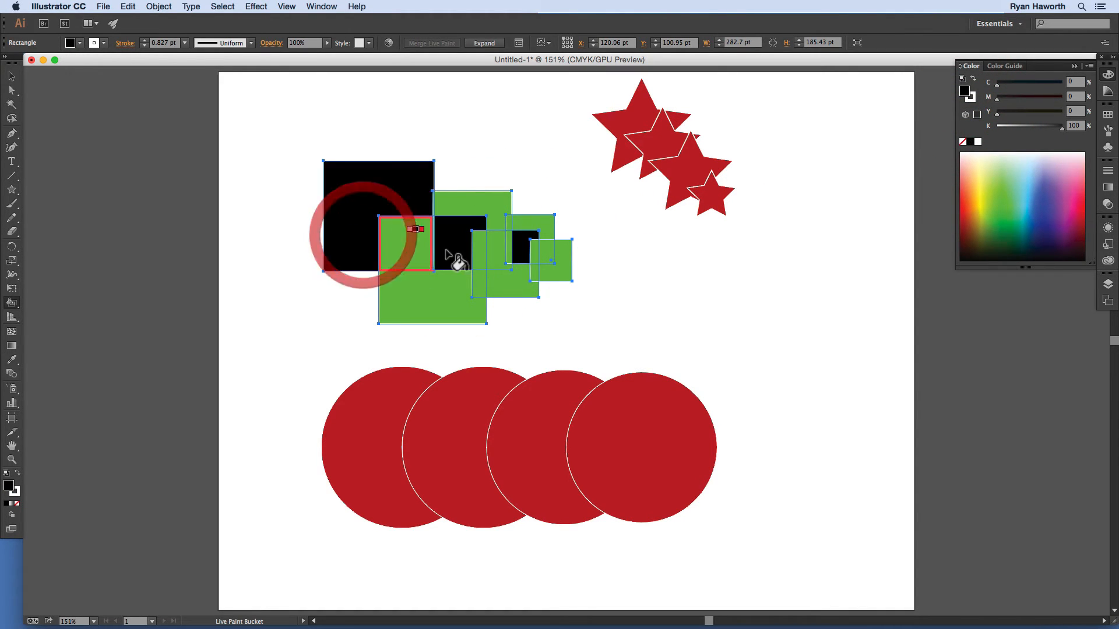
{"action": "left_click", "coordinate": [557, 268]}
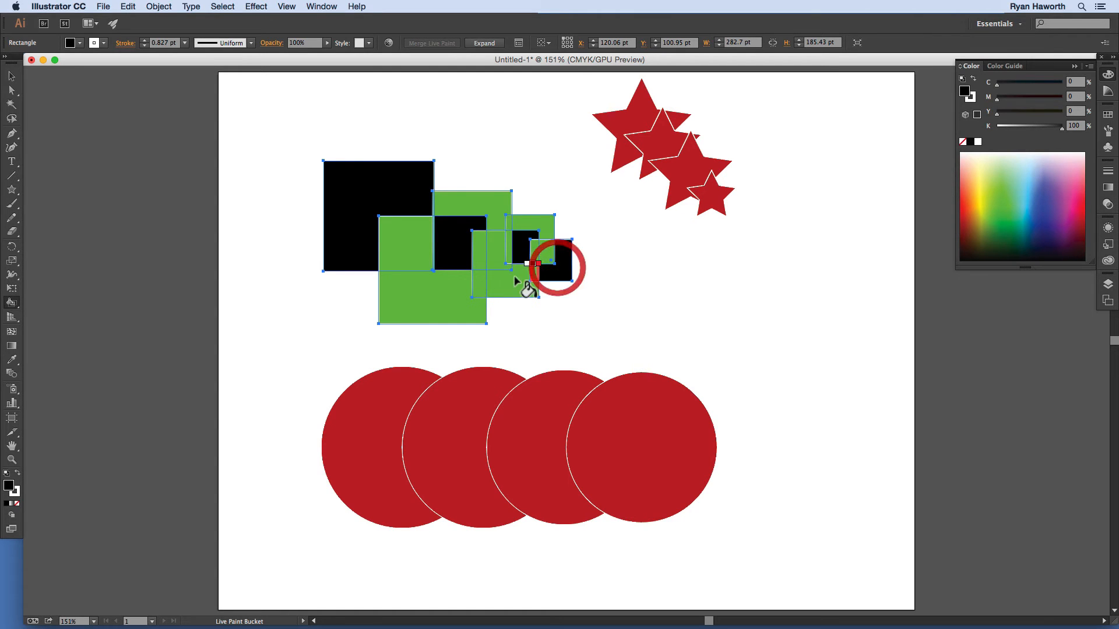
{"action": "left_click", "coordinate": [502, 283]}
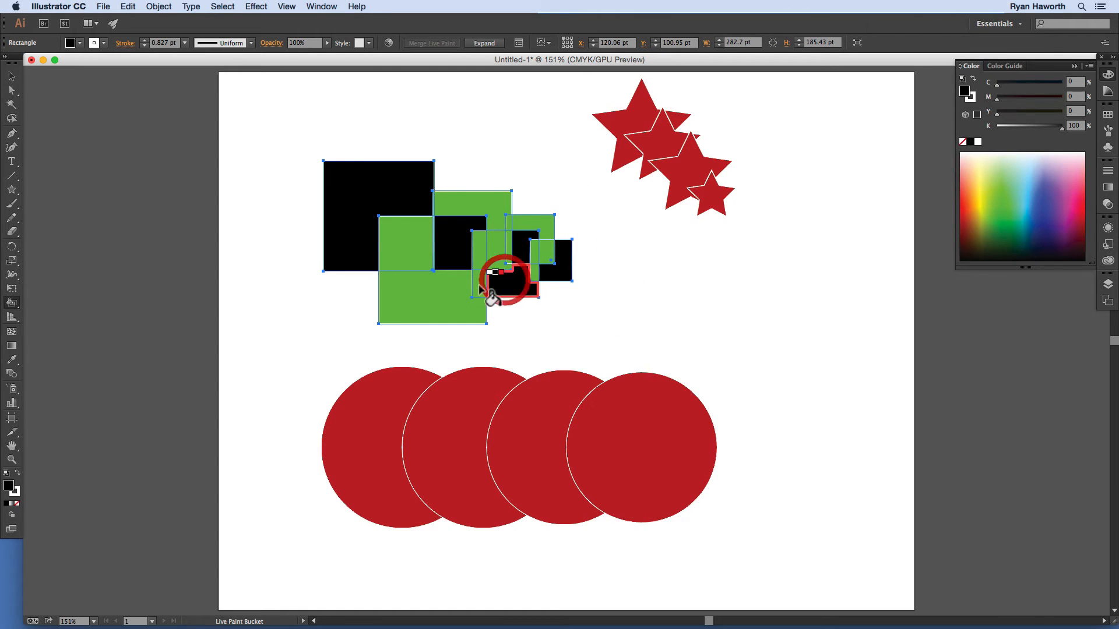
{"action": "left_click", "coordinate": [497, 201]}
Step: Pick blue and paint the top face, a middle face, left square and top-right strip blue
{"action": "left_click", "coordinate": [1043, 208]}
{"action": "left_click", "coordinate": [1049, 203]}
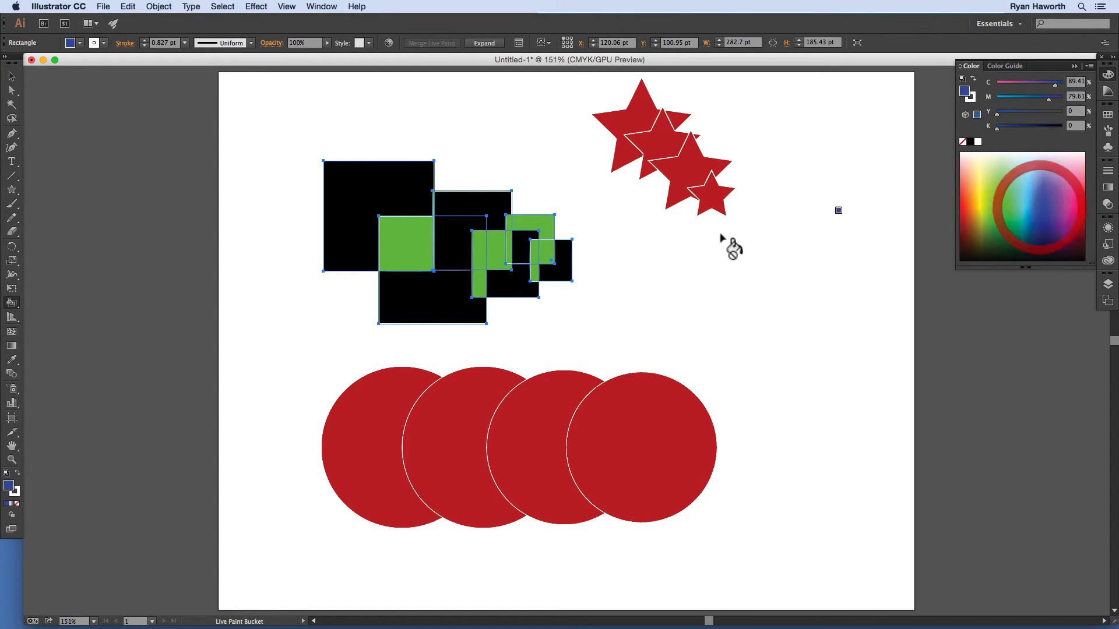
{"action": "left_click", "coordinate": [494, 201]}
{"action": "left_click", "coordinate": [496, 250]}
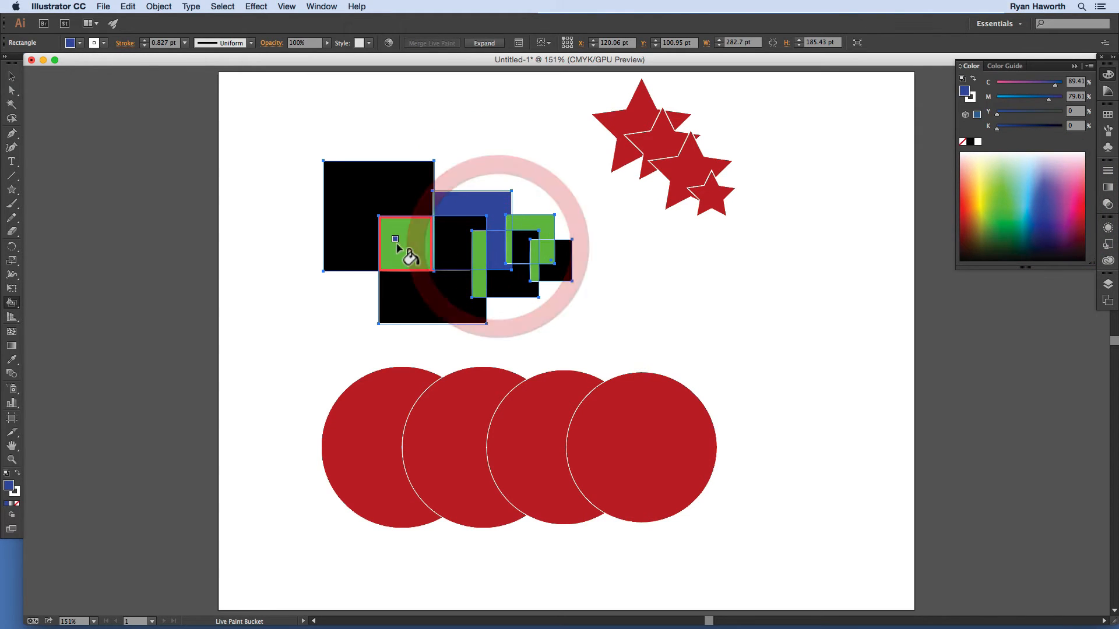
{"action": "left_click", "coordinate": [401, 245]}
{"action": "left_click", "coordinate": [541, 223]}
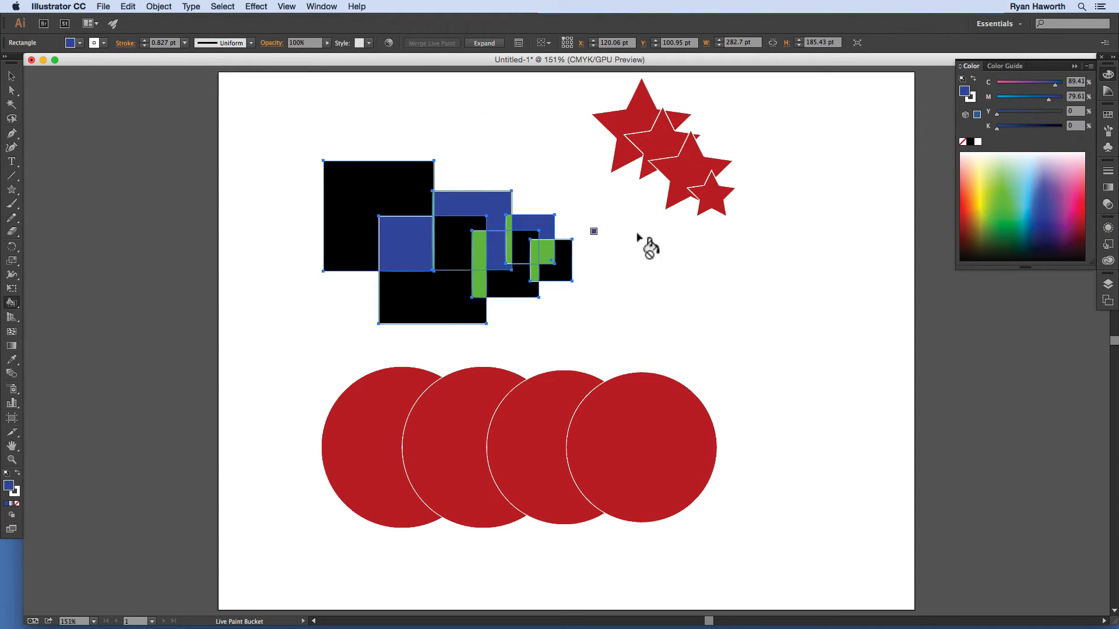
Step: Paint the middle face and large top-left square yellow, and two black faces purple
{"action": "left_click", "coordinate": [987, 201]}
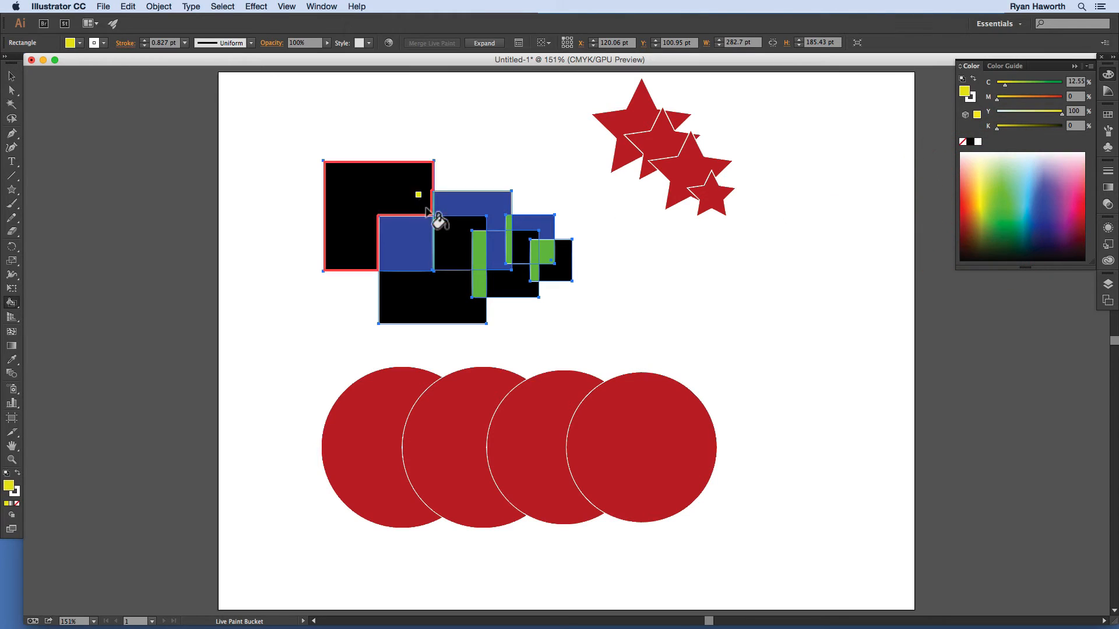
{"action": "left_click", "coordinate": [449, 232]}
{"action": "left_click", "coordinate": [412, 194]}
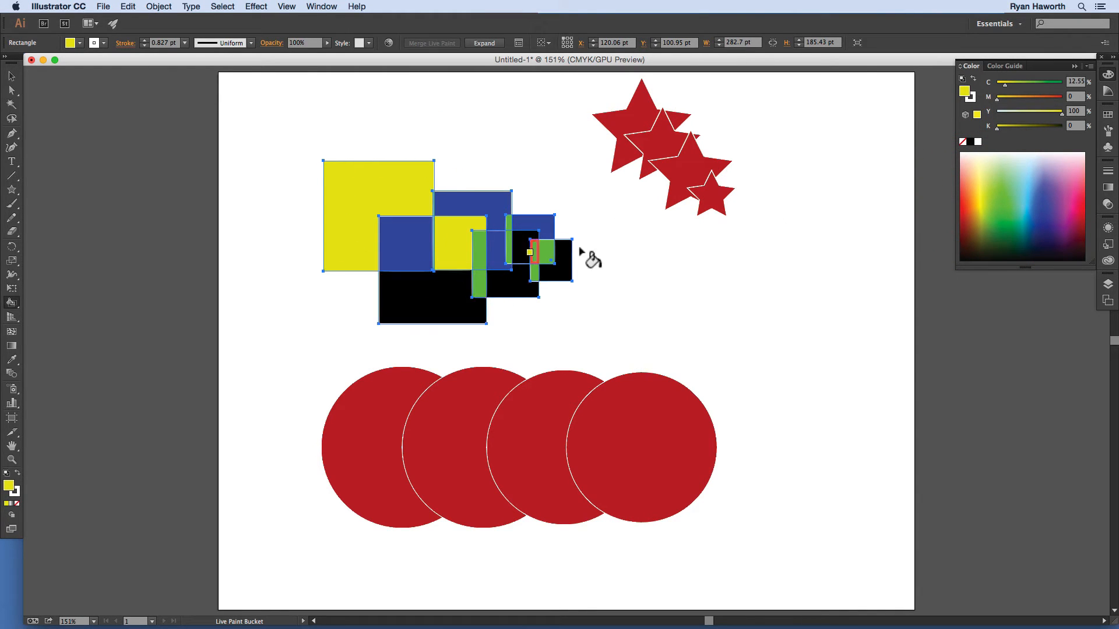
{"action": "left_click", "coordinate": [1064, 217]}
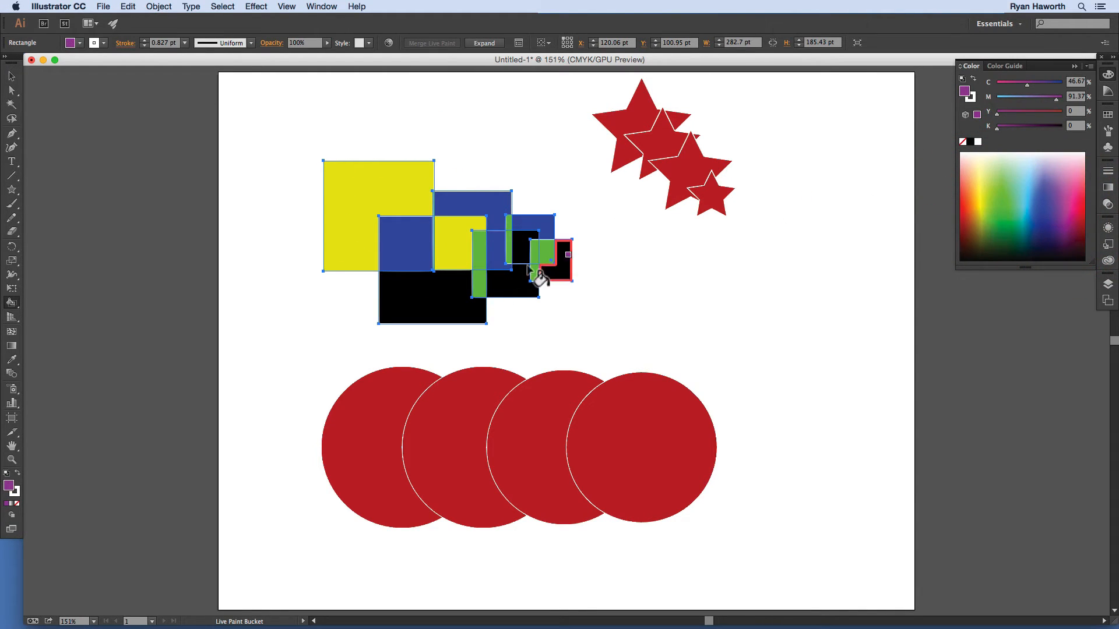
{"action": "left_click", "coordinate": [429, 294]}
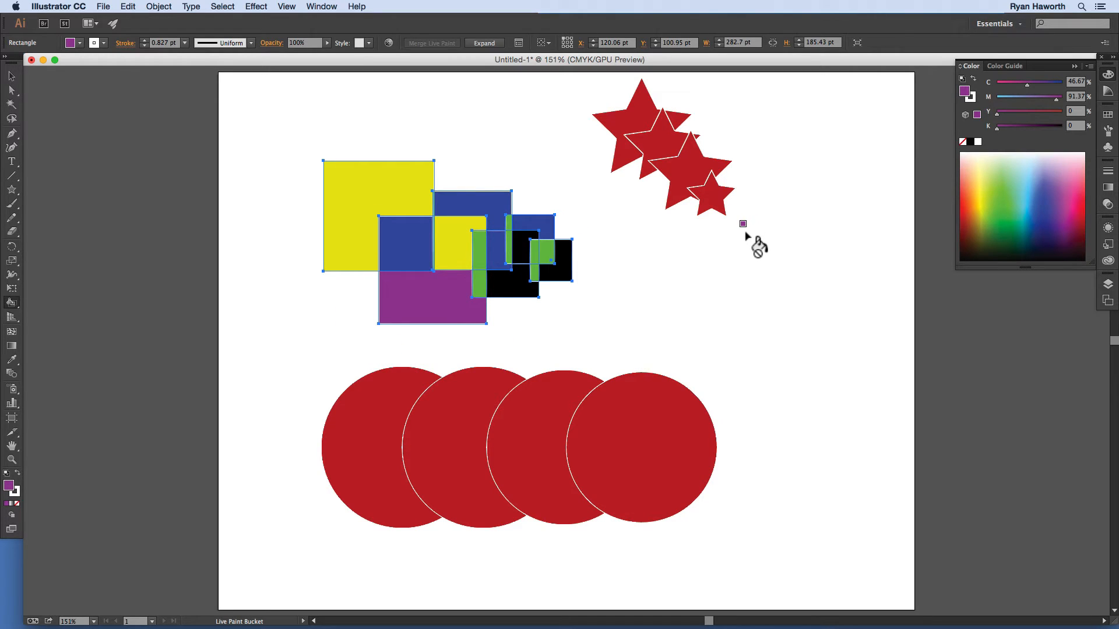
{"action": "left_click", "coordinate": [518, 254]}
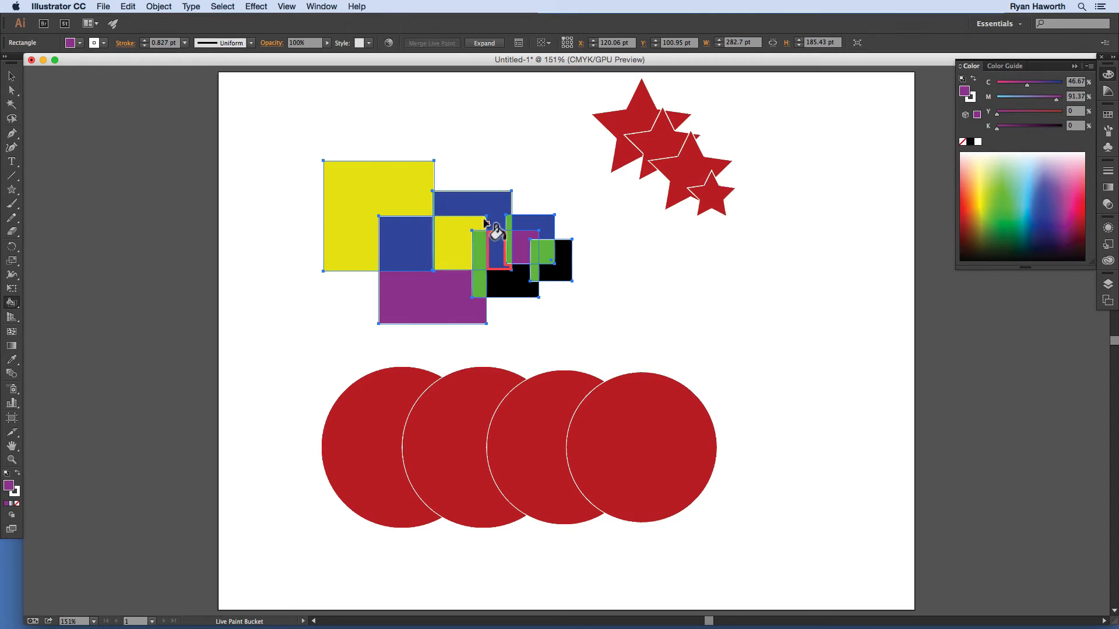
{"action": "left_click", "coordinate": [665, 142]}
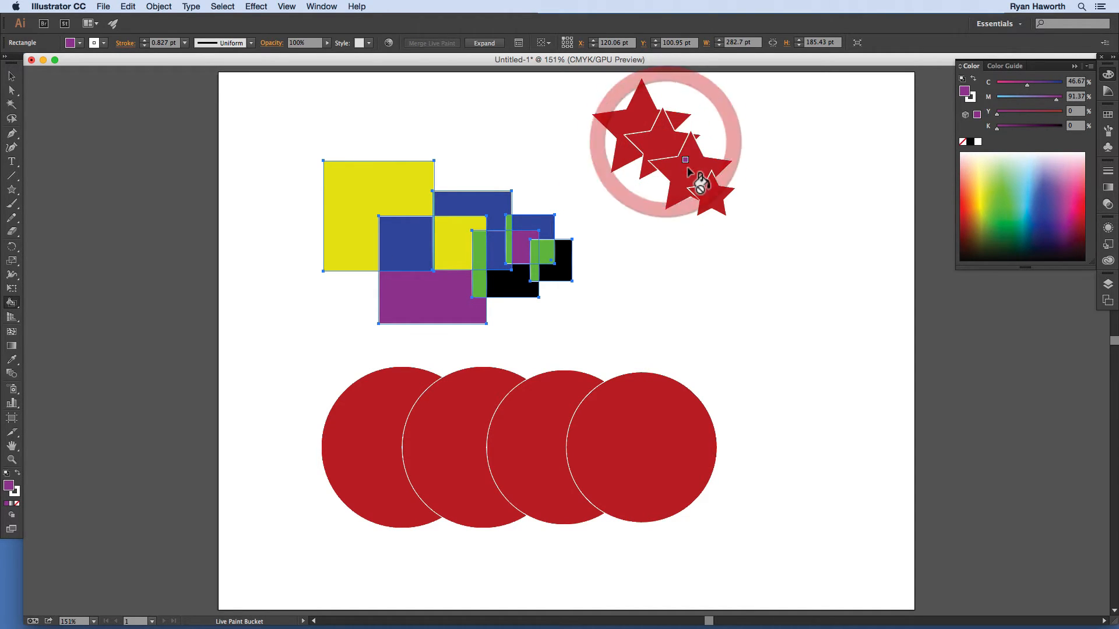
{"action": "left_click", "coordinate": [660, 144]}
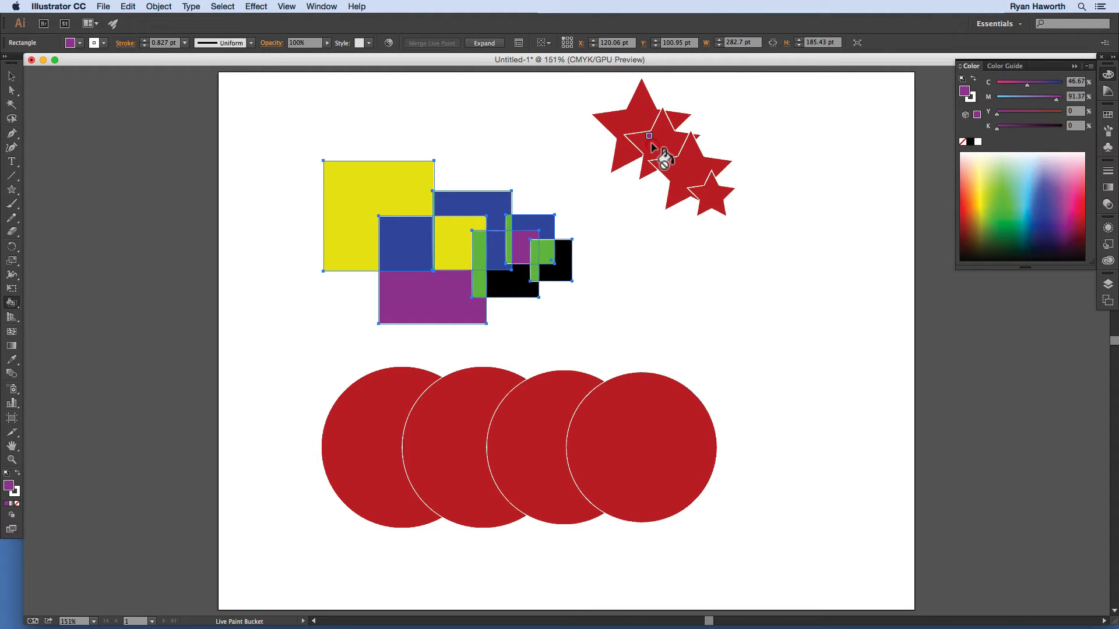
{"action": "left_click", "coordinate": [651, 146]}
{"action": "left_click", "coordinate": [726, 216]}
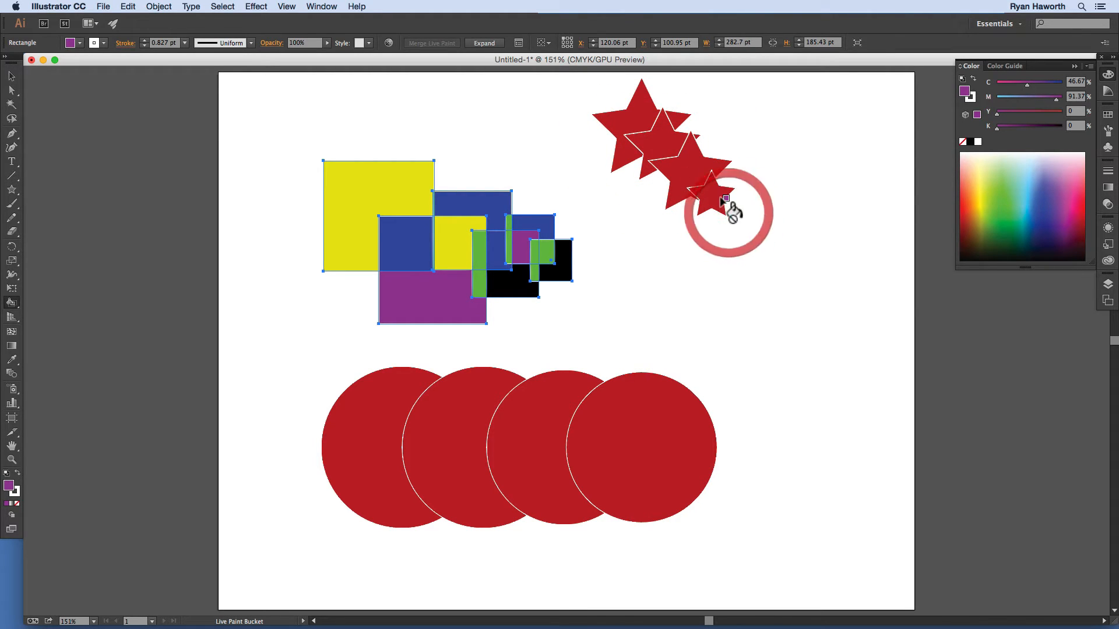
{"action": "left_click", "coordinate": [729, 217]}
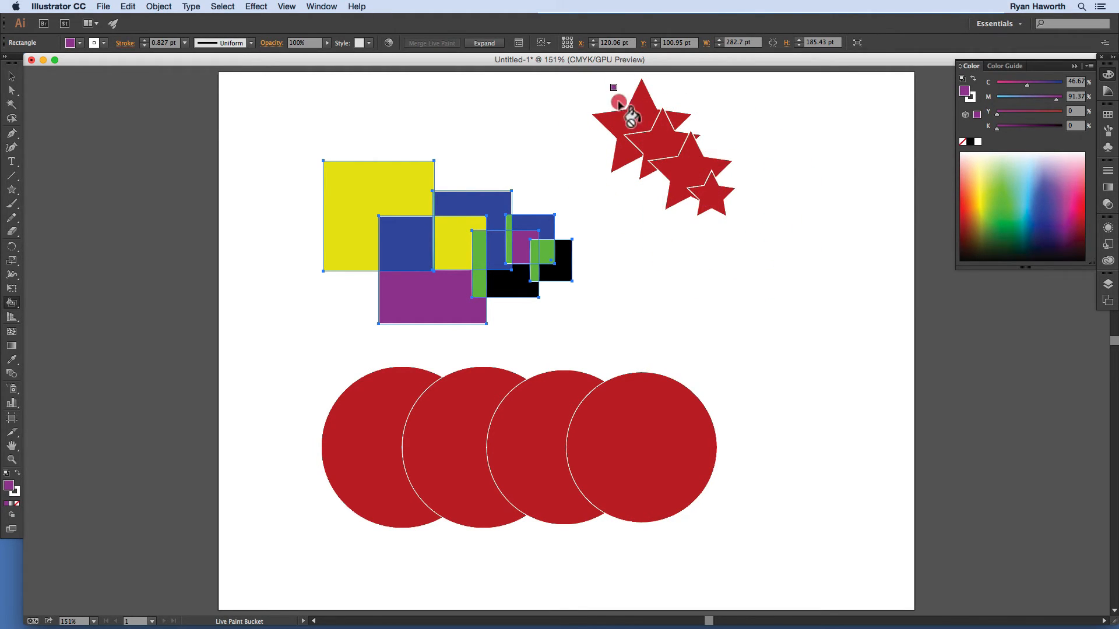
{"action": "left_click", "coordinate": [732, 228]}
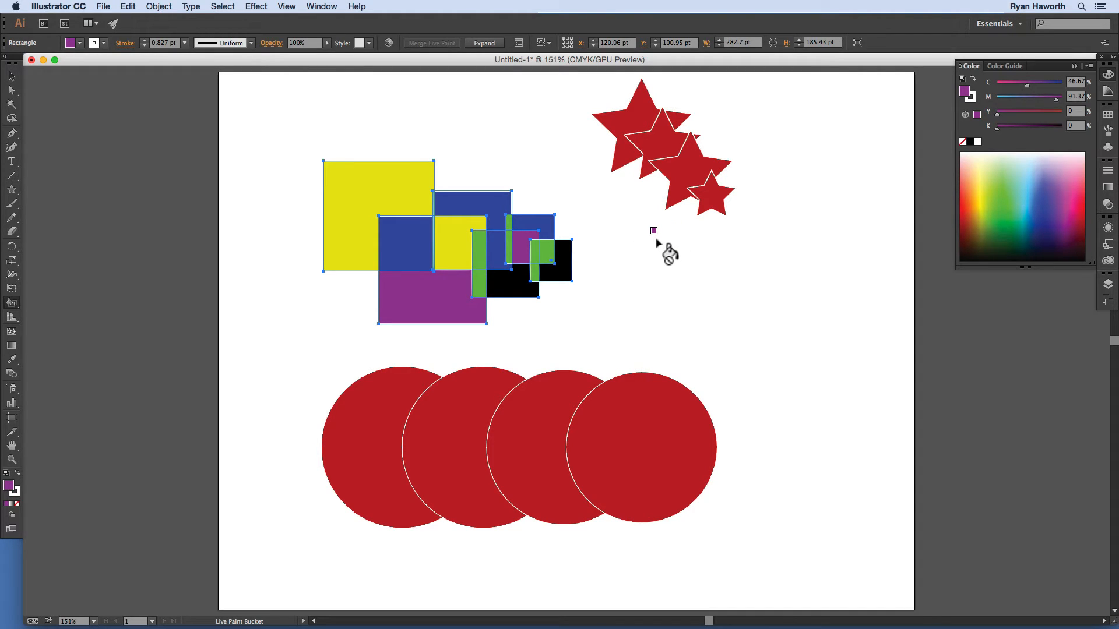
{"action": "key", "text": "super"}
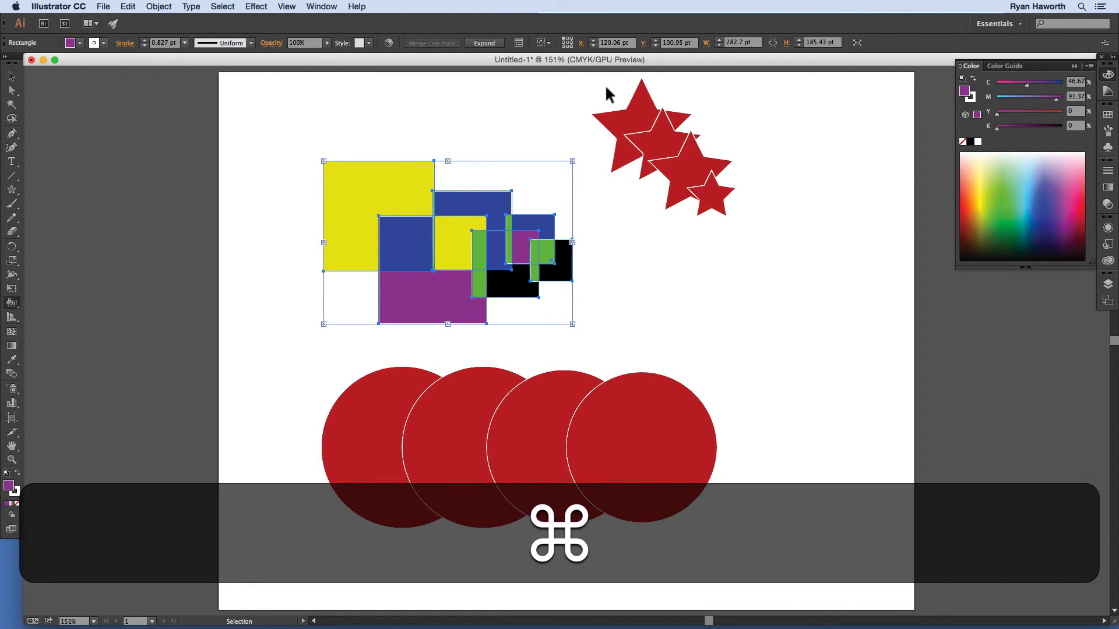
Step: Make the four selected stars a Live Paint group and paint three faces purple
{"action": "left_click_drag", "start_coordinate": [605, 87], "coordinate": [744, 230]}
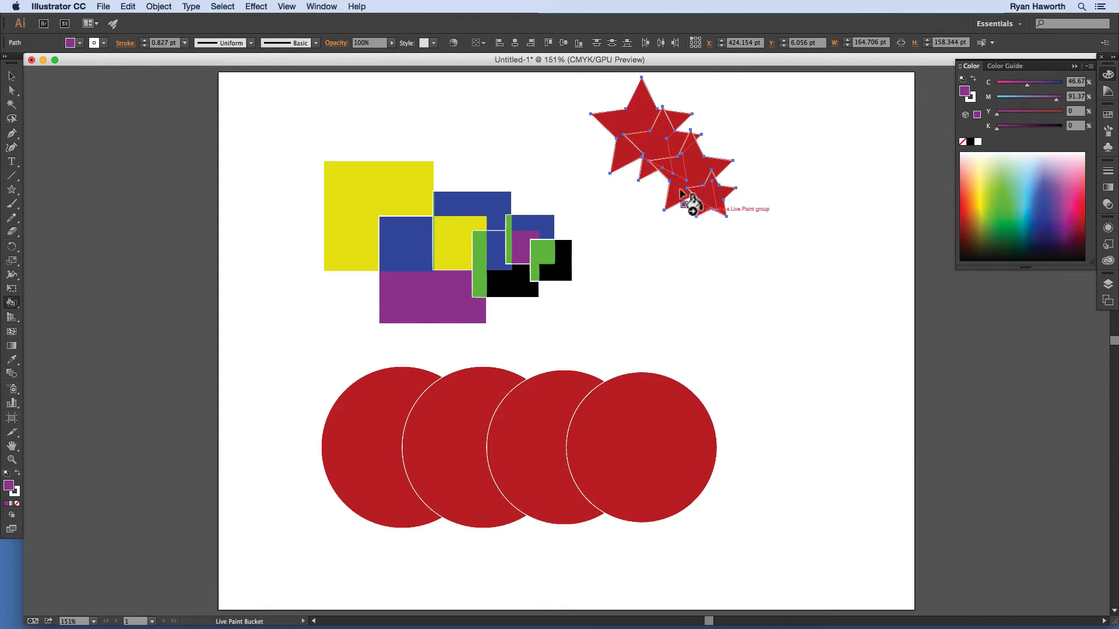
{"action": "left_click", "coordinate": [677, 166]}
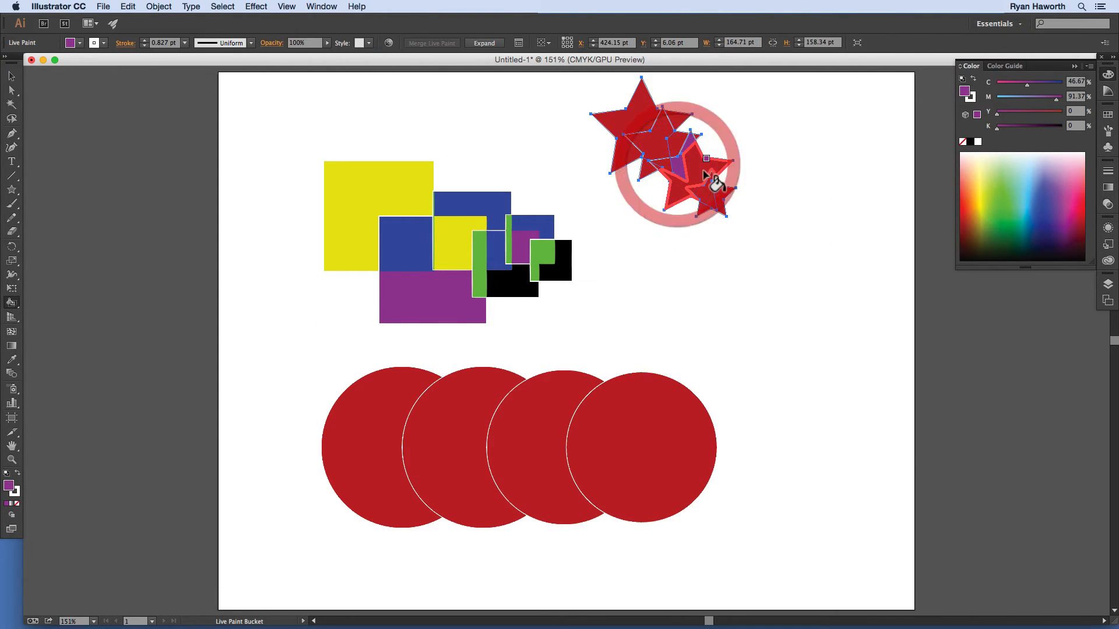
{"action": "left_click", "coordinate": [719, 189]}
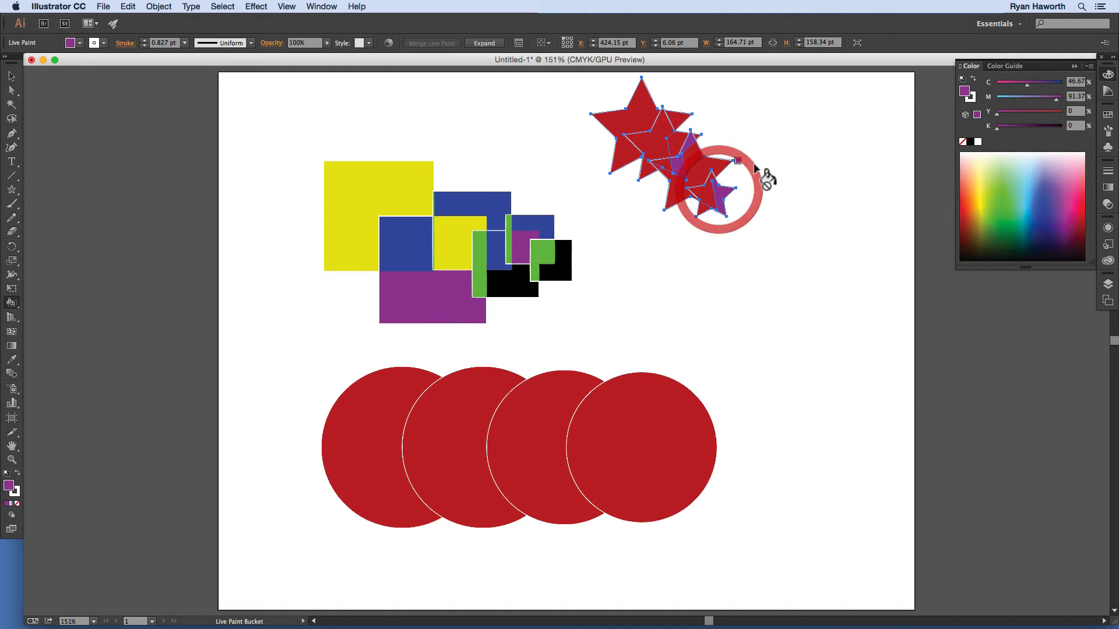
{"action": "left_click", "coordinate": [676, 119]}
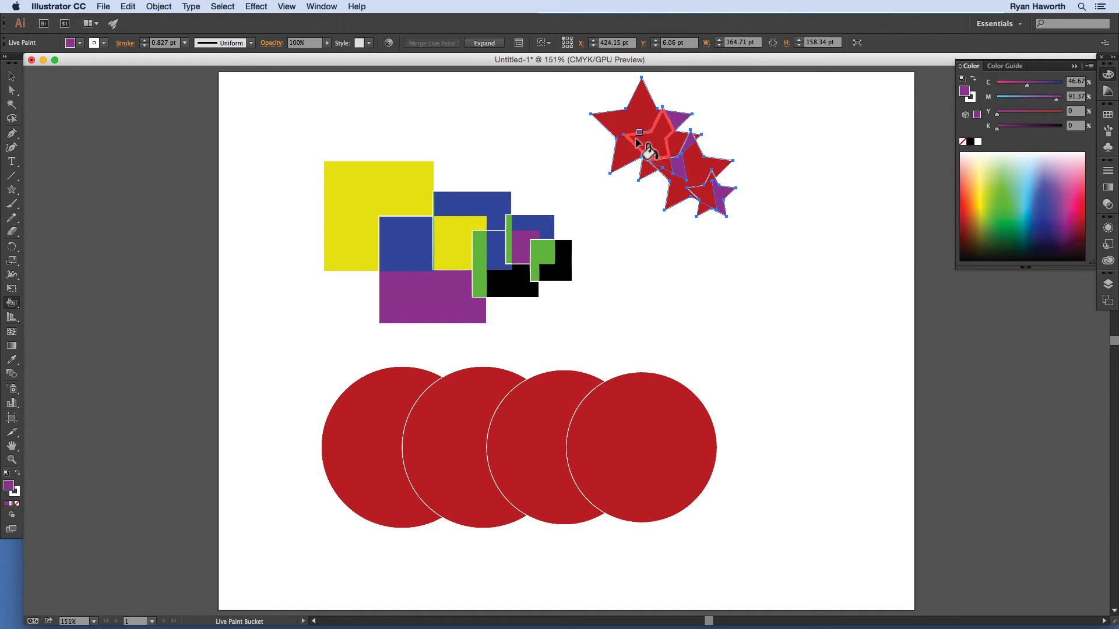
{"action": "left_click", "coordinate": [647, 168]}
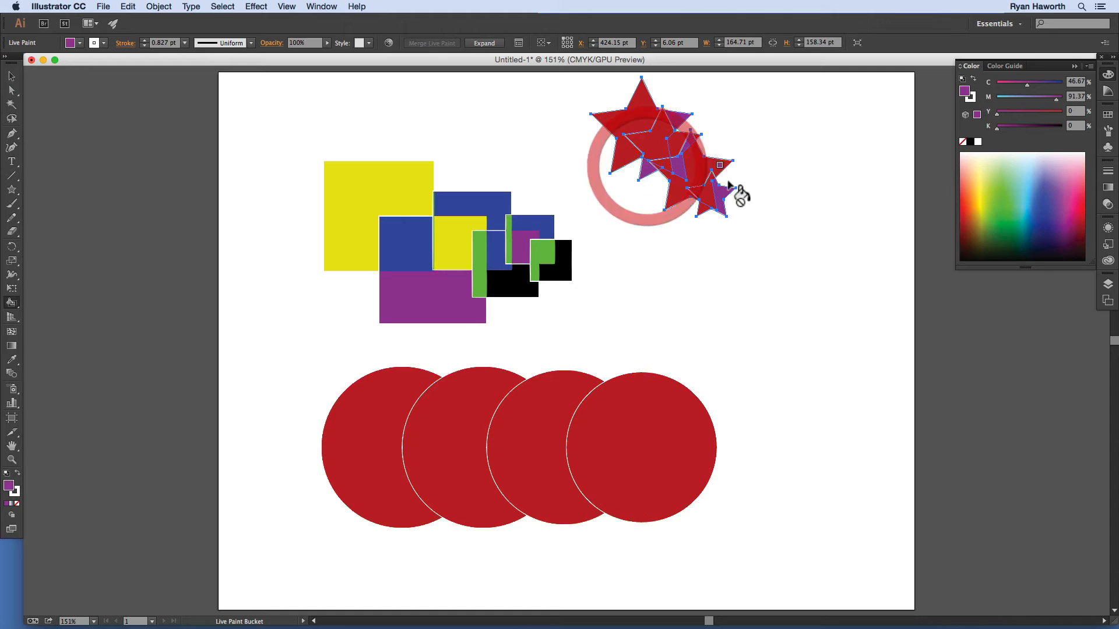
Step: Paint the top and lower stars blue, then two star faces green
{"action": "left_click", "coordinate": [1038, 214]}
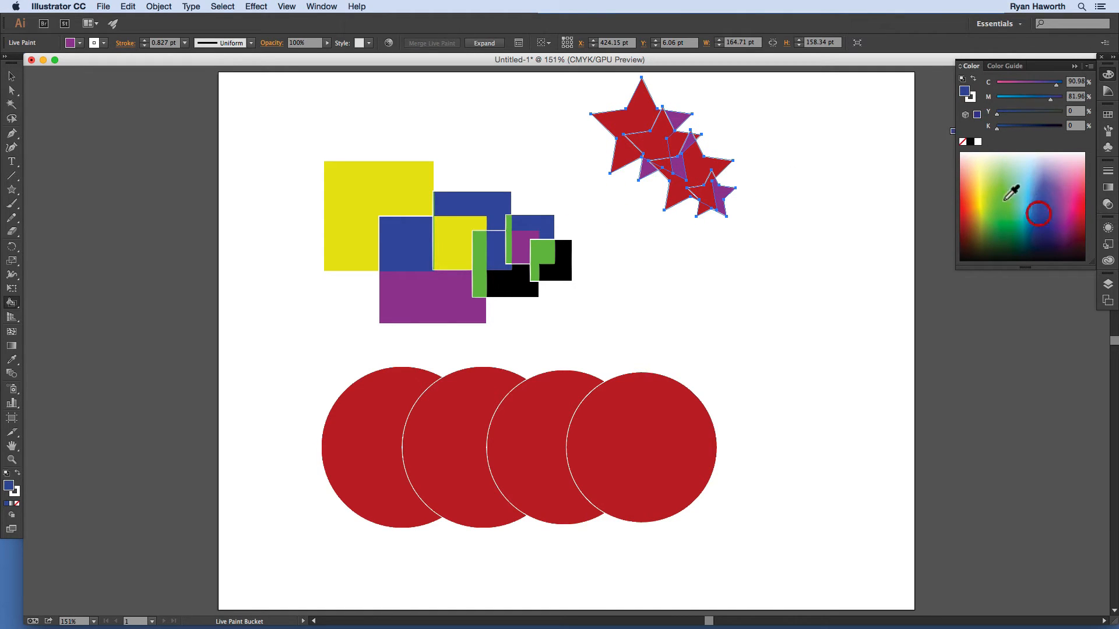
{"action": "left_click", "coordinate": [628, 121]}
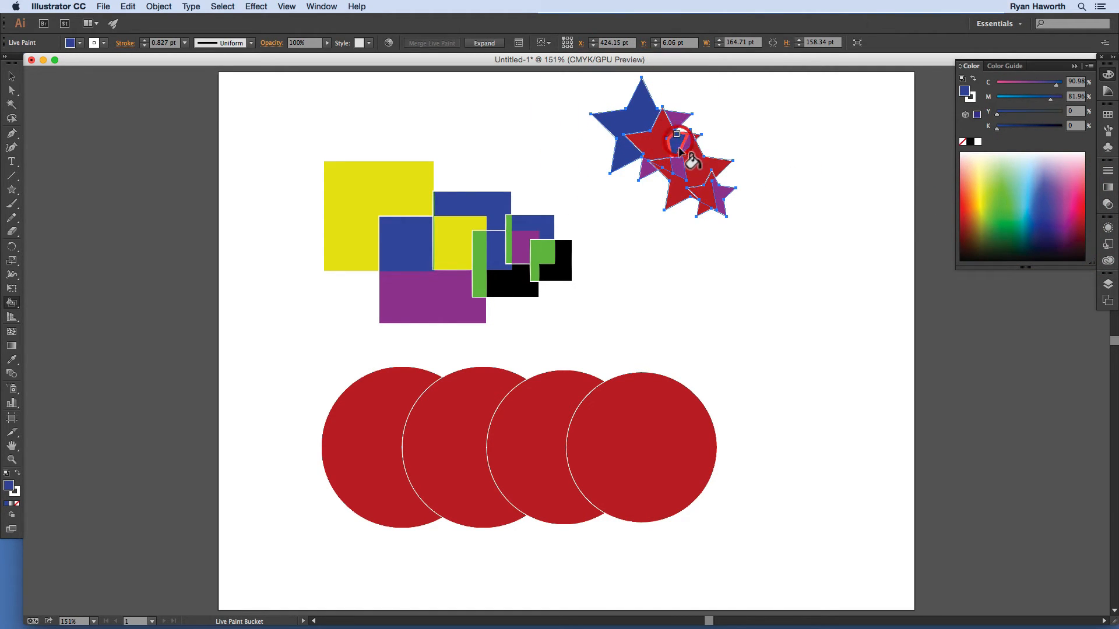
{"action": "left_click", "coordinate": [680, 184]}
{"action": "left_click", "coordinate": [1010, 211]}
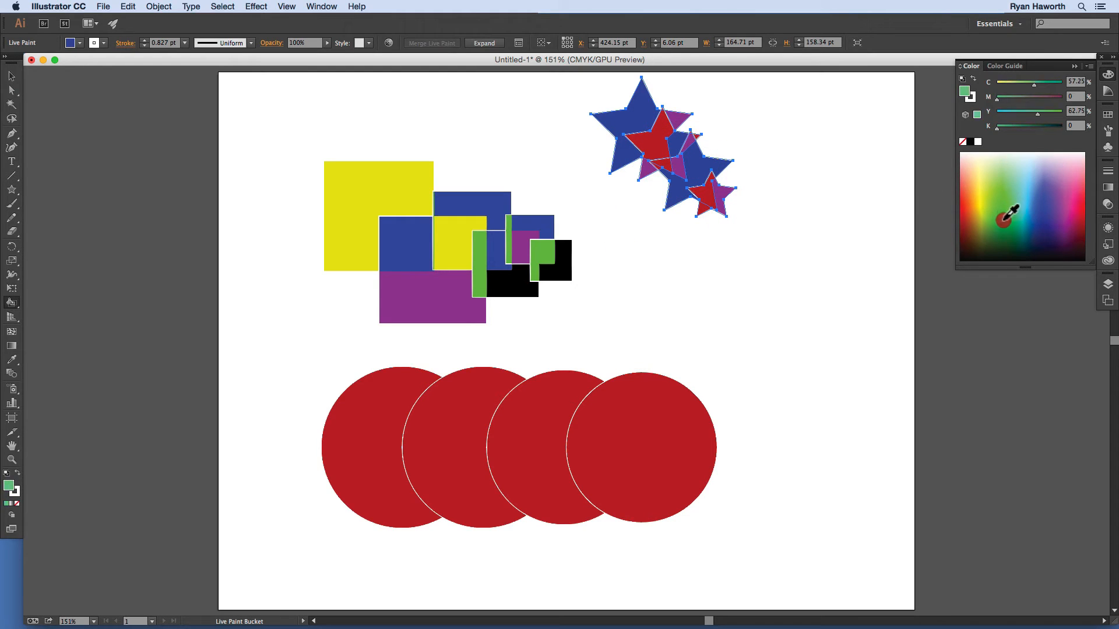
{"action": "left_click", "coordinate": [704, 190]}
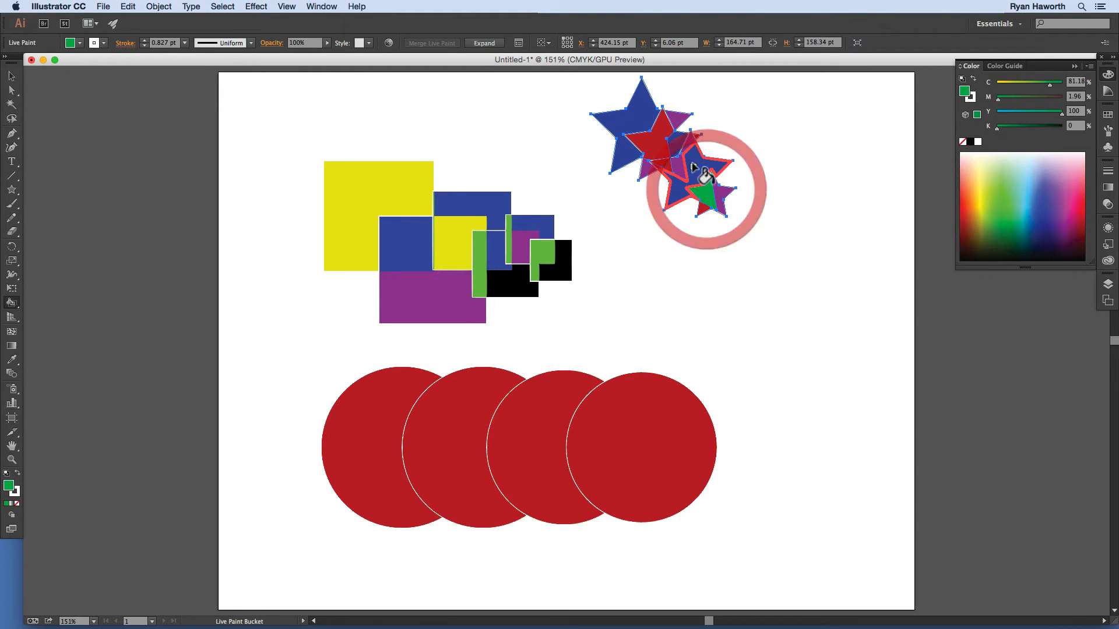
{"action": "left_click", "coordinate": [654, 134]}
Step: Switch to pale blue and paint a lower and a central star face
{"action": "left_click_drag", "start_coordinate": [1057, 232], "coordinate": [1023, 165]}
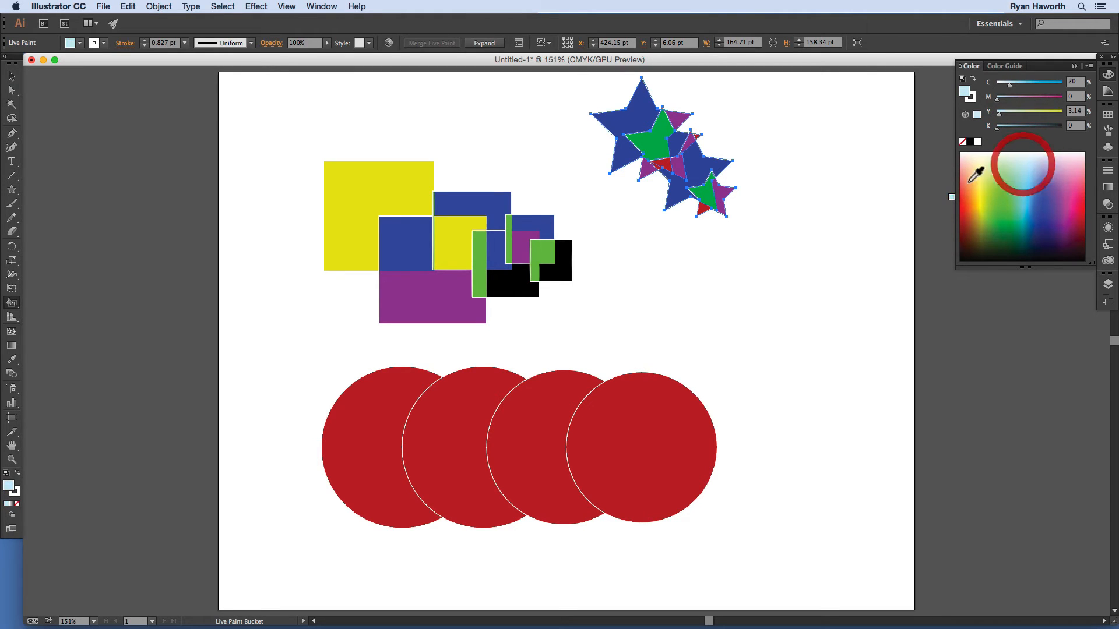
{"action": "left_click", "coordinate": [701, 204]}
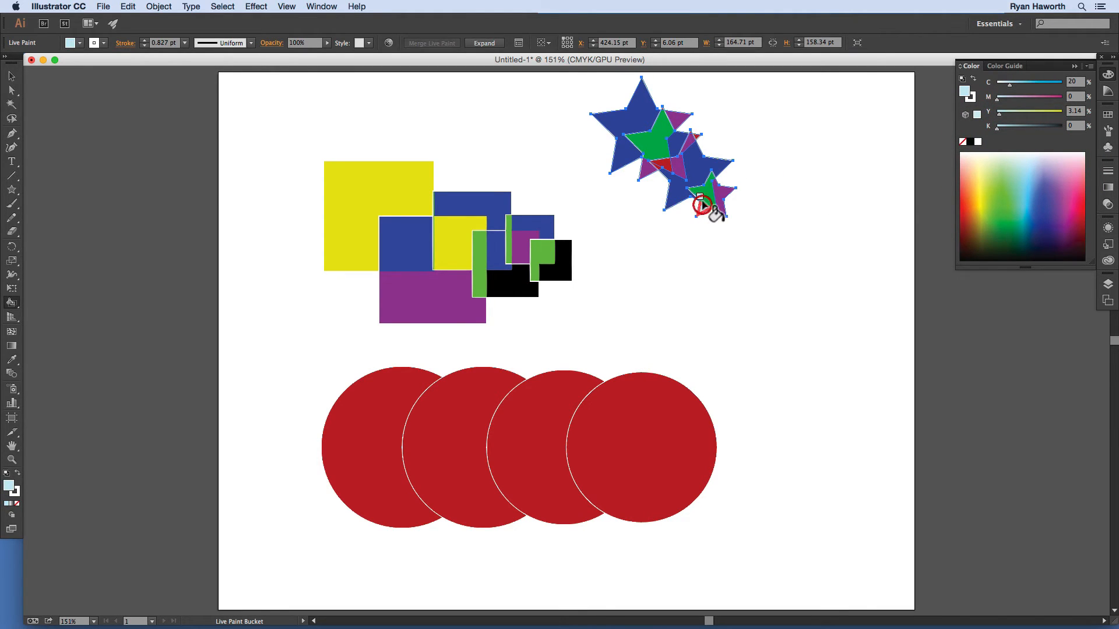
{"action": "left_click", "coordinate": [662, 163]}
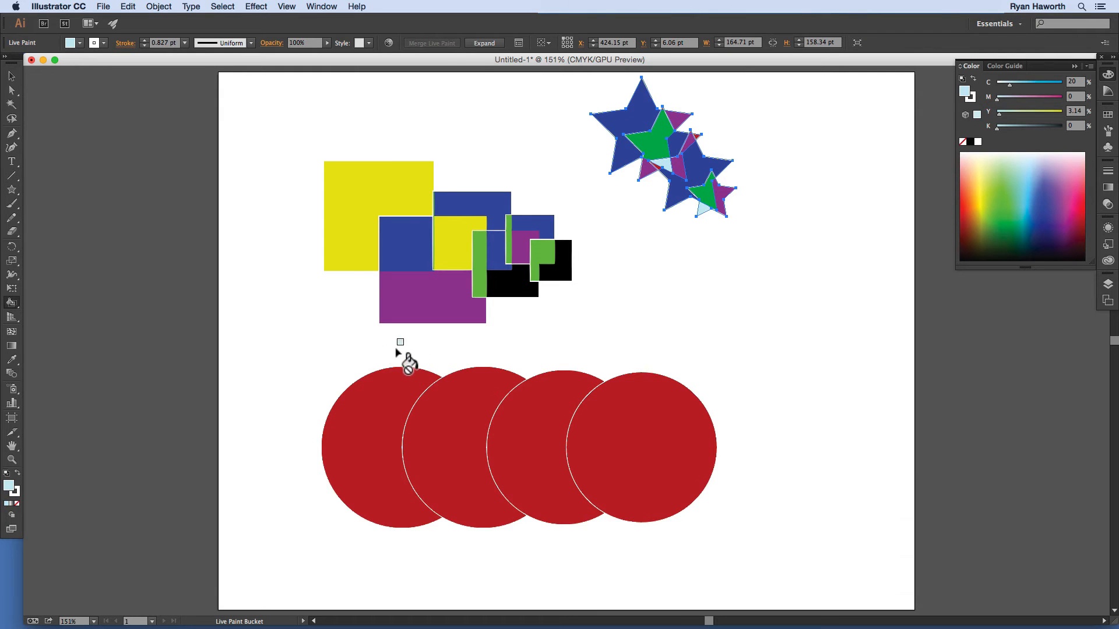
Step: Select the four red circles and fill their three overlap lenses green
{"action": "key", "text": "super"}
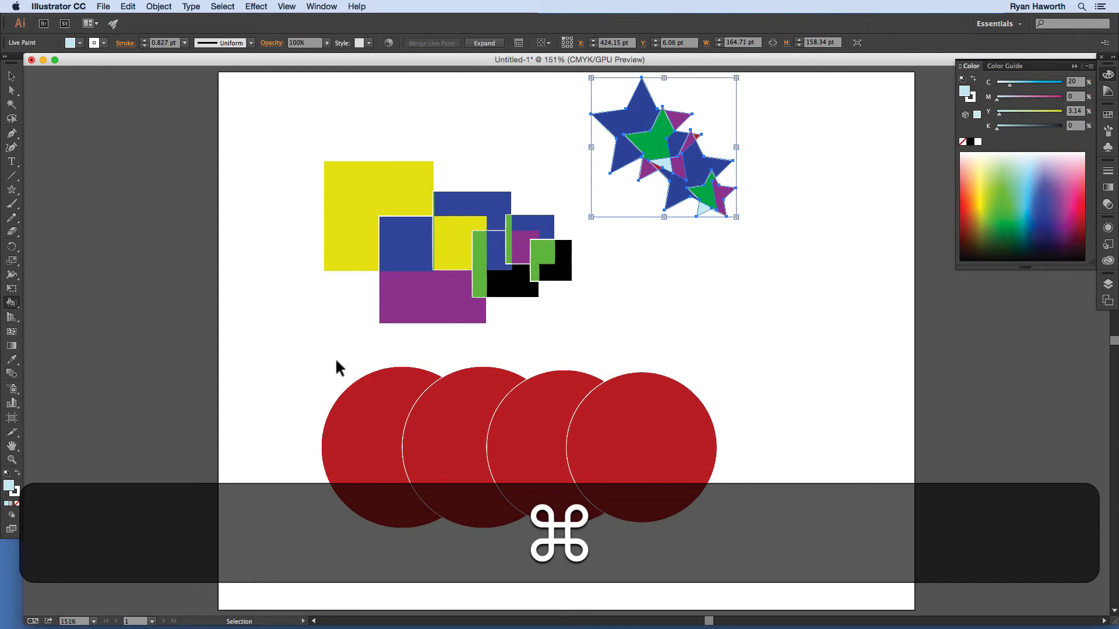
{"action": "left_click_drag", "start_coordinate": [579, 461], "coordinate": [751, 554]}
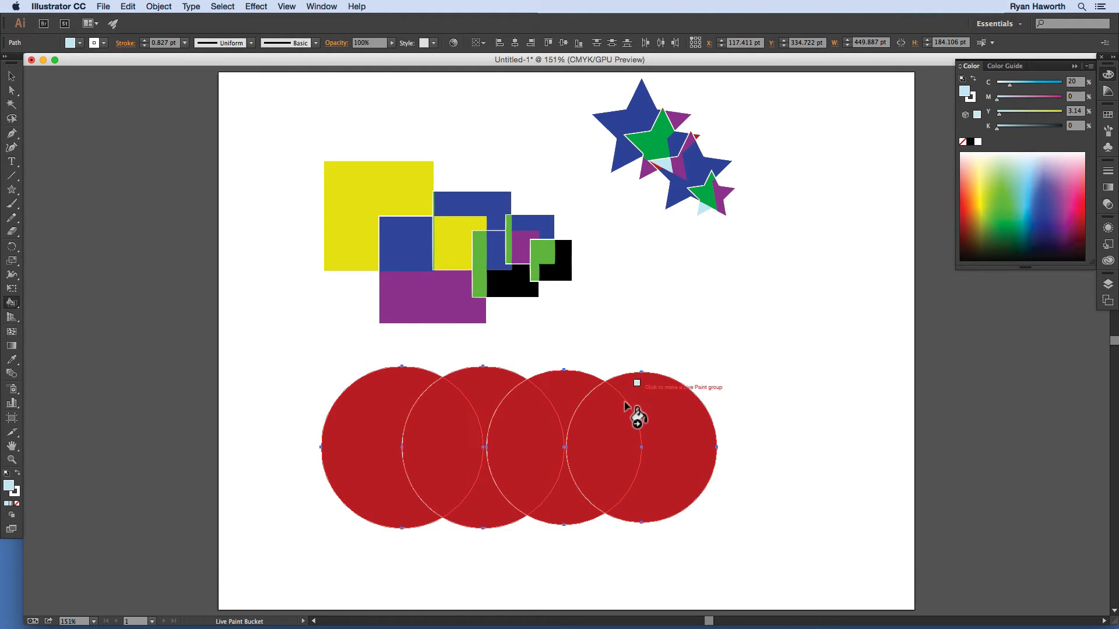
{"action": "mouse_move", "coordinate": [1002, 216]}
{"action": "left_mouse_down"}
{"action": "mouse_move", "coordinate": [998, 226]}
{"action": "mouse_move", "coordinate": [1003, 212]}
{"action": "left_mouse_up"}
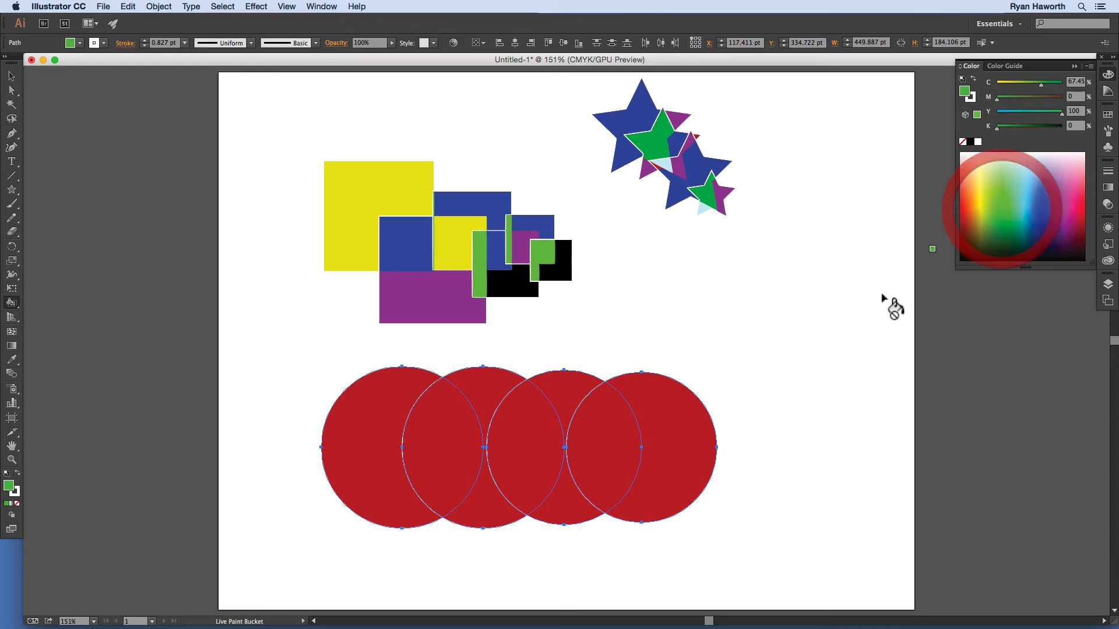
{"action": "left_click", "coordinate": [430, 430]}
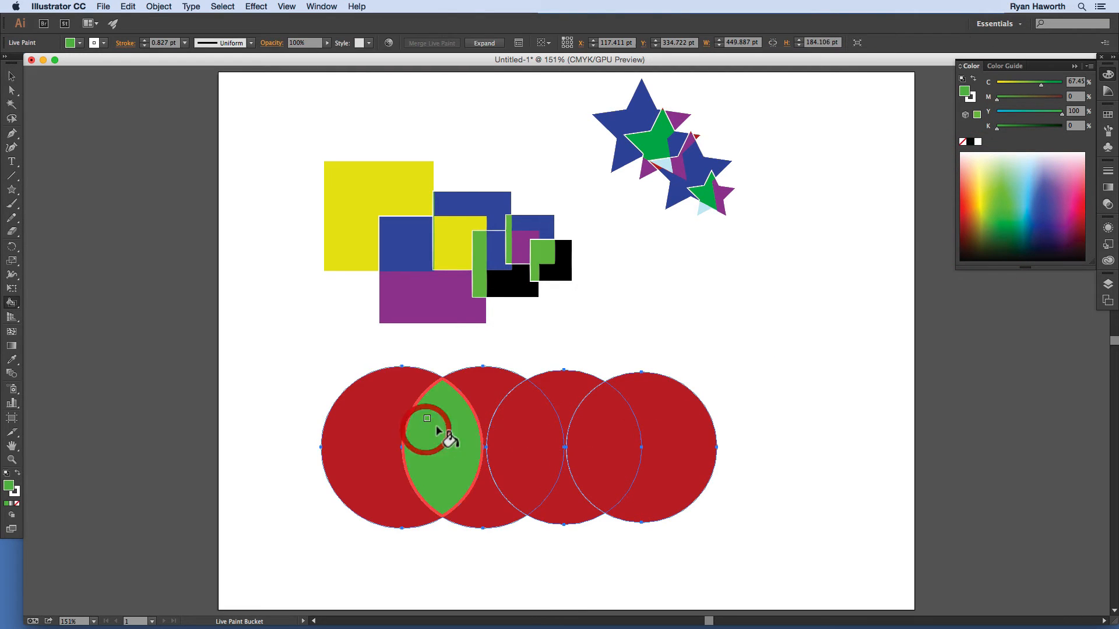
{"action": "left_click", "coordinate": [531, 430]}
{"action": "left_click", "coordinate": [617, 429]}
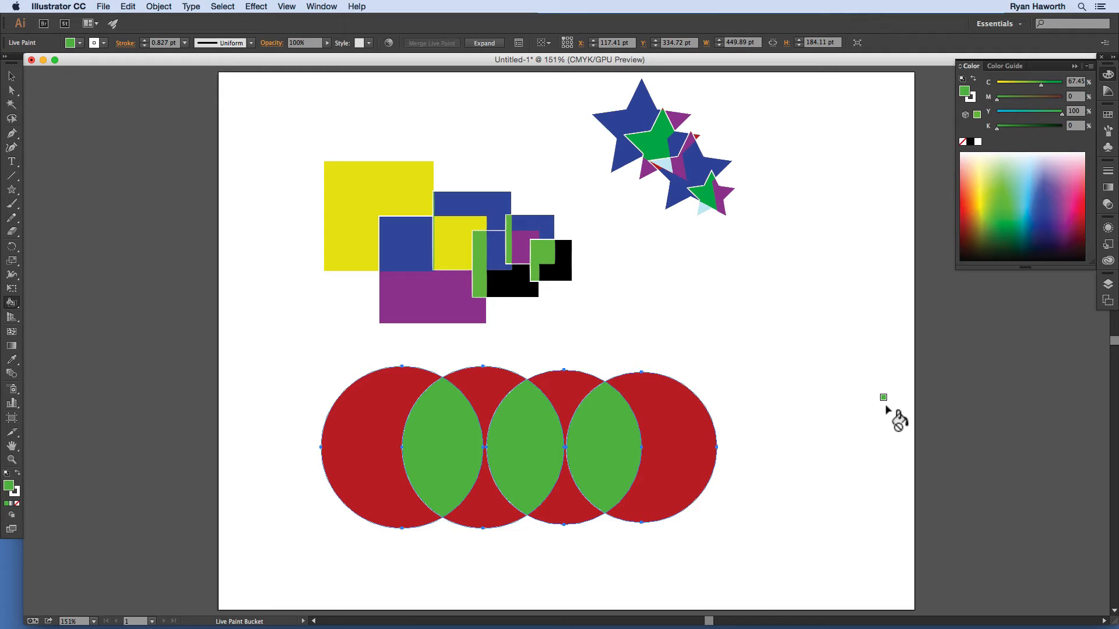
Step: Fill the top and bottom regions of the second and third circles dark teal
{"action": "left_click_drag", "start_coordinate": [998, 220], "coordinate": [1026, 226]}
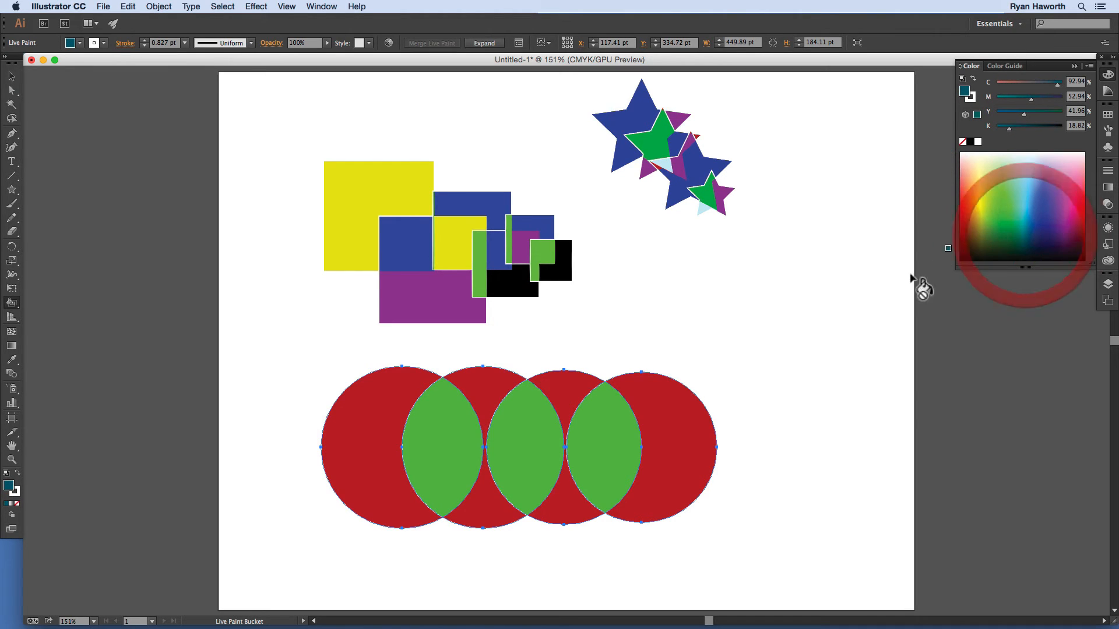
{"action": "left_click", "coordinate": [563, 388]}
{"action": "left_click", "coordinate": [477, 388]}
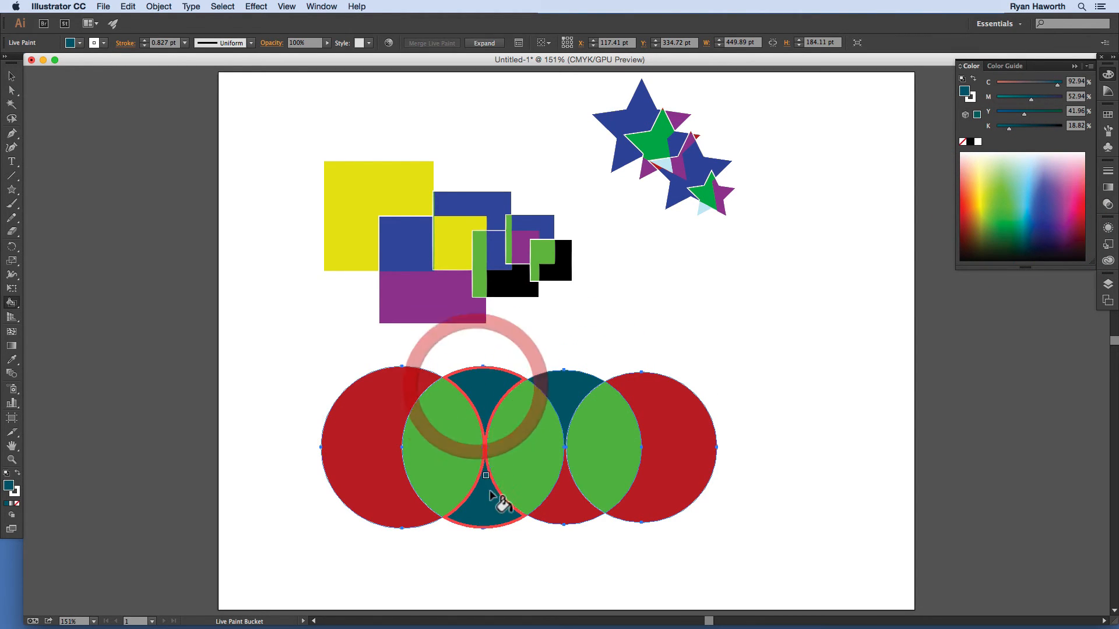
{"action": "left_click", "coordinate": [499, 506]}
{"action": "left_click", "coordinate": [571, 499]}
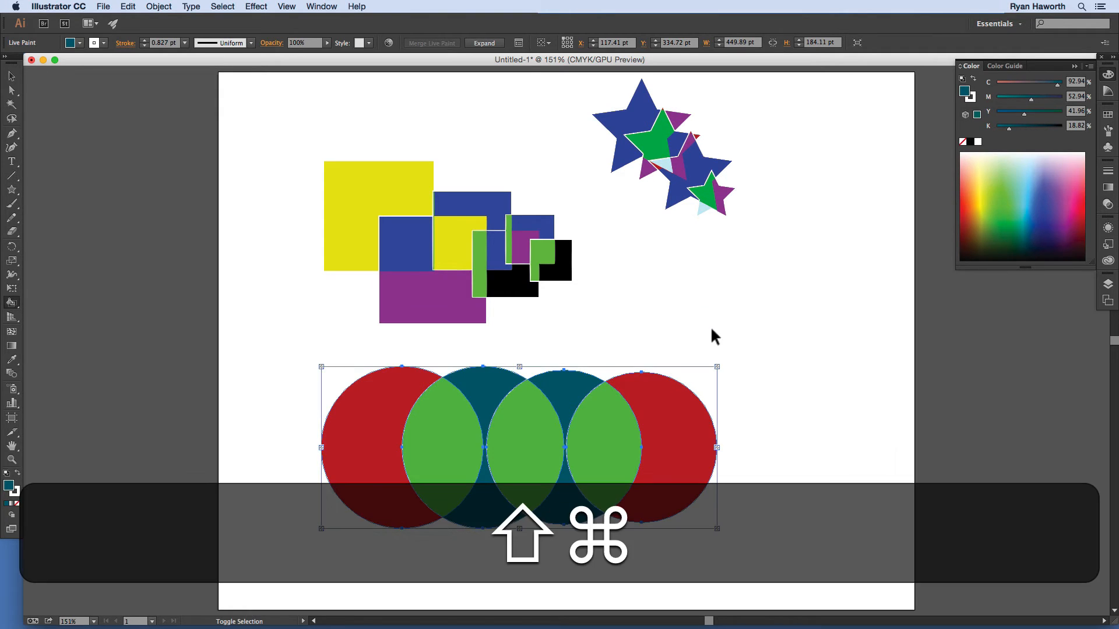
Step: Add a second artboard to the right and pan it into view
{"action": "key", "text": "shift+o"}
{"action": "left_click", "coordinate": [224, 43]}
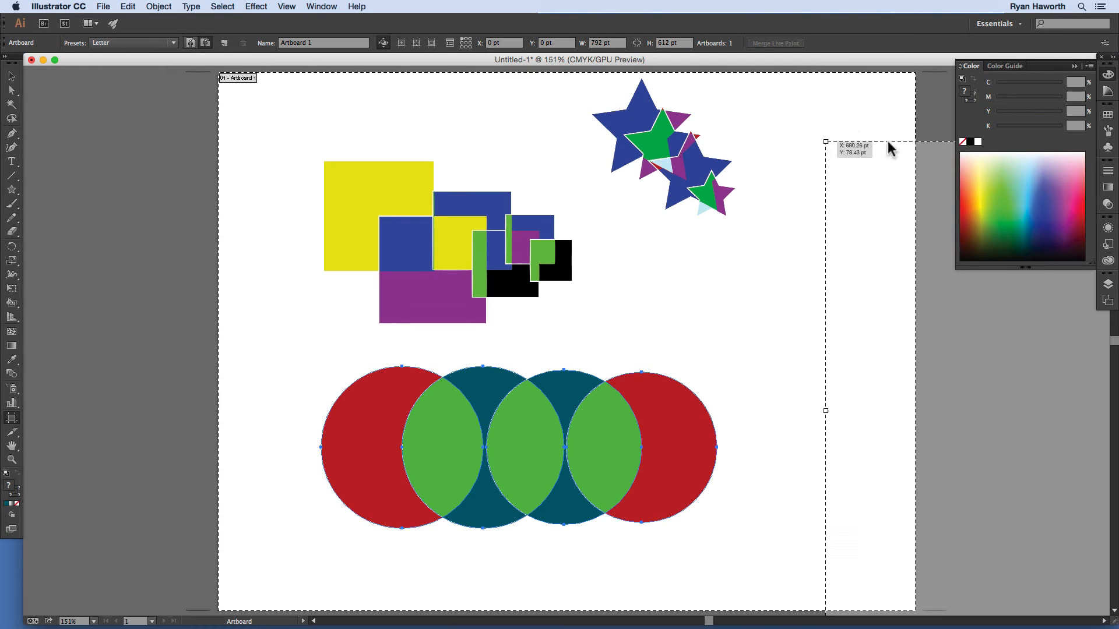
{"action": "left_click", "coordinate": [924, 71]}
{"action": "key", "text": "space"}
{"action": "left_click_drag", "start_coordinate": [862, 219], "coordinate": [150, 309]}
{"action": "left_click_drag", "start_coordinate": [518, 319], "coordinate": [575, 339]}
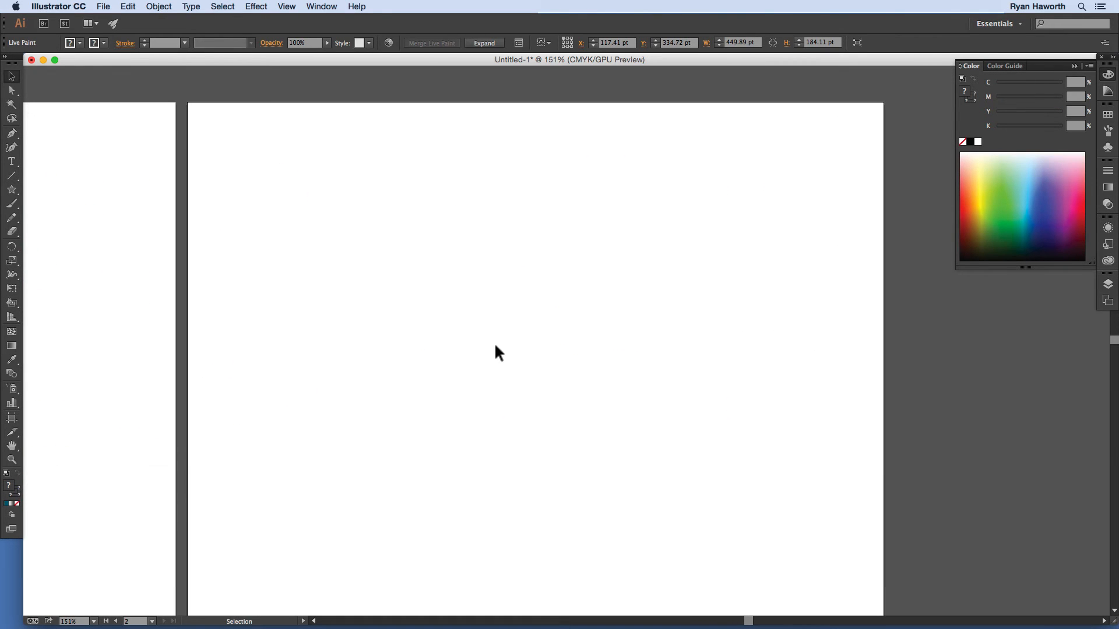
Step: Draw concentric circles and cut the inner one out with Pathfinder Minus Front to form a ring
{"action": "key", "text": "l"}
{"action": "mouse_move", "coordinate": [532, 294]}
{"action": "left_mouse_down"}
{"action": "mouse_move", "coordinate": [445, 230]}
{"action": "mouse_move", "coordinate": [442, 206]}
{"action": "mouse_move", "coordinate": [457, 238]}
{"action": "mouse_move", "coordinate": [610, 330]}
{"action": "left_mouse_up"}
{"action": "key", "text": "super+a"}
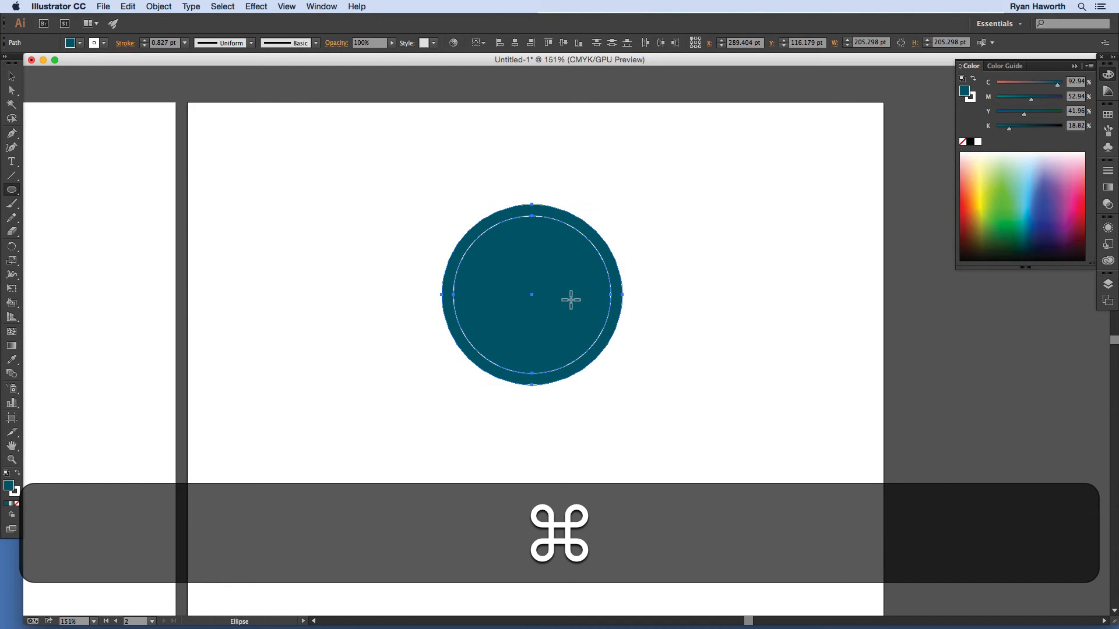
{"action": "key", "text": "super+shift+F9"}
{"action": "left_click", "coordinate": [116, 168]}
Step: Copy the ring into two more rings
{"action": "key", "text": "v"}
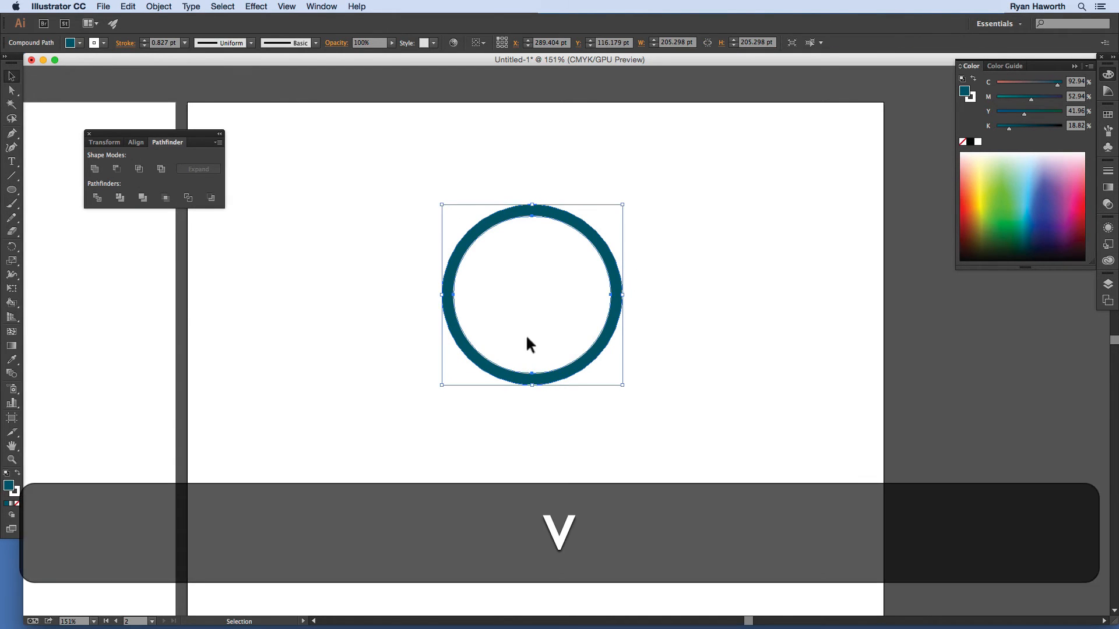
{"action": "left_click_drag", "start_coordinate": [537, 382], "coordinate": [450, 464]}
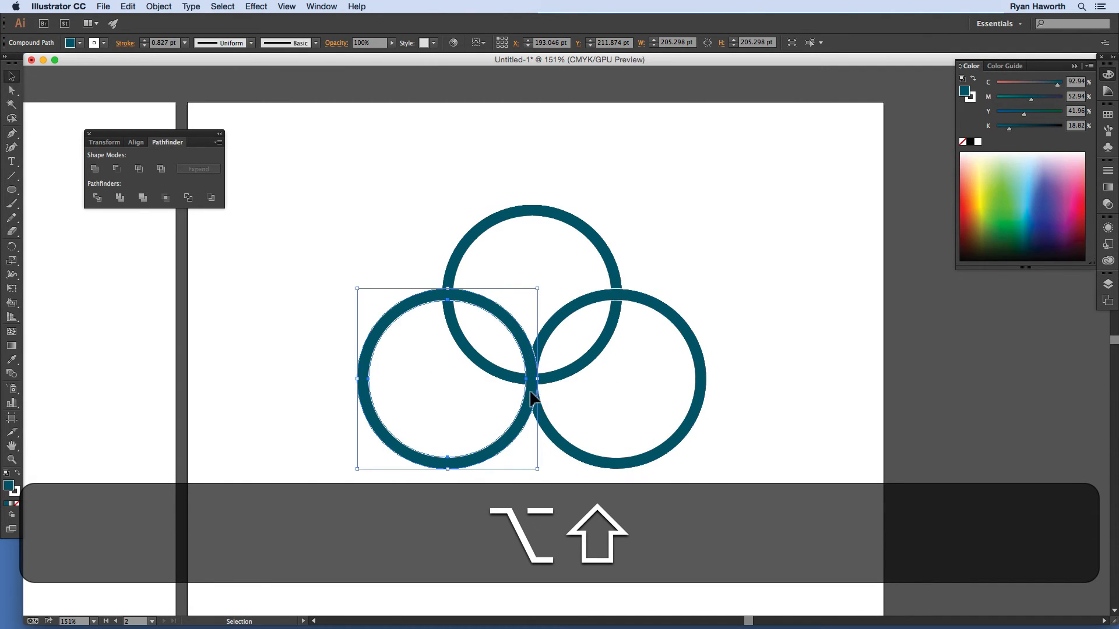
{"action": "mouse_move", "coordinate": [532, 387]}
{"action": "left_mouse_down"}
{"action": "mouse_move", "coordinate": [561, 394]}
{"action": "mouse_move", "coordinate": [544, 387]}
{"action": "left_mouse_up"}
{"action": "key", "text": "shift+super+z"}
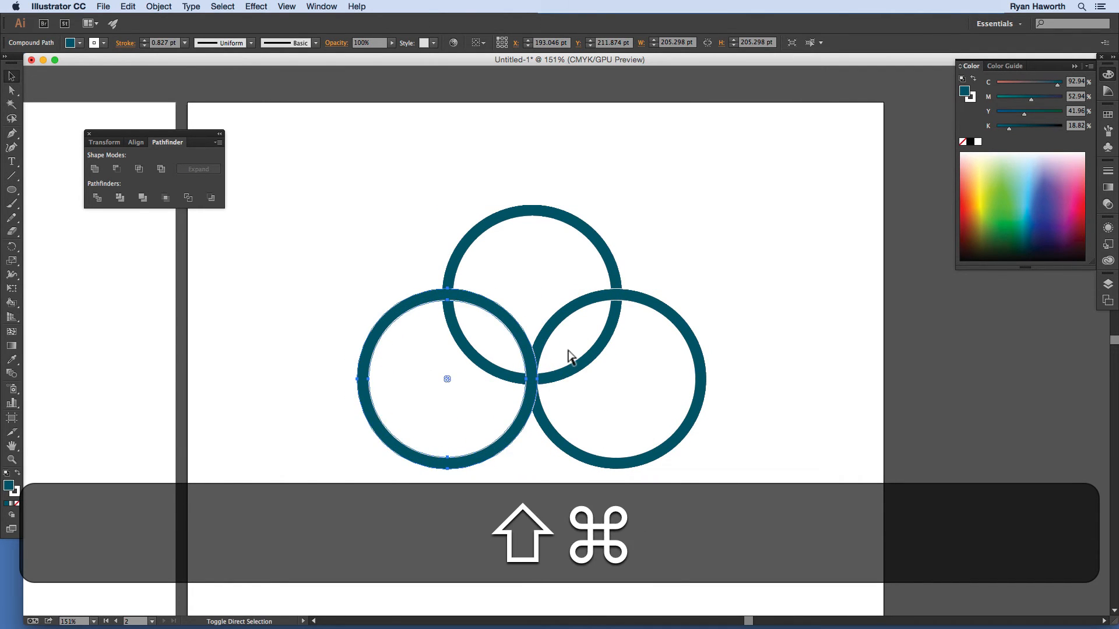
Step: Nudge the three rings with Shift+arrows into an overlapping triangle and select them all
{"action": "key", "text": "shift+Right"}
{"action": "key", "text": "shift+Right"}
{"action": "key", "text": "shift+Right"}
{"action": "left_click", "coordinate": [635, 295]}
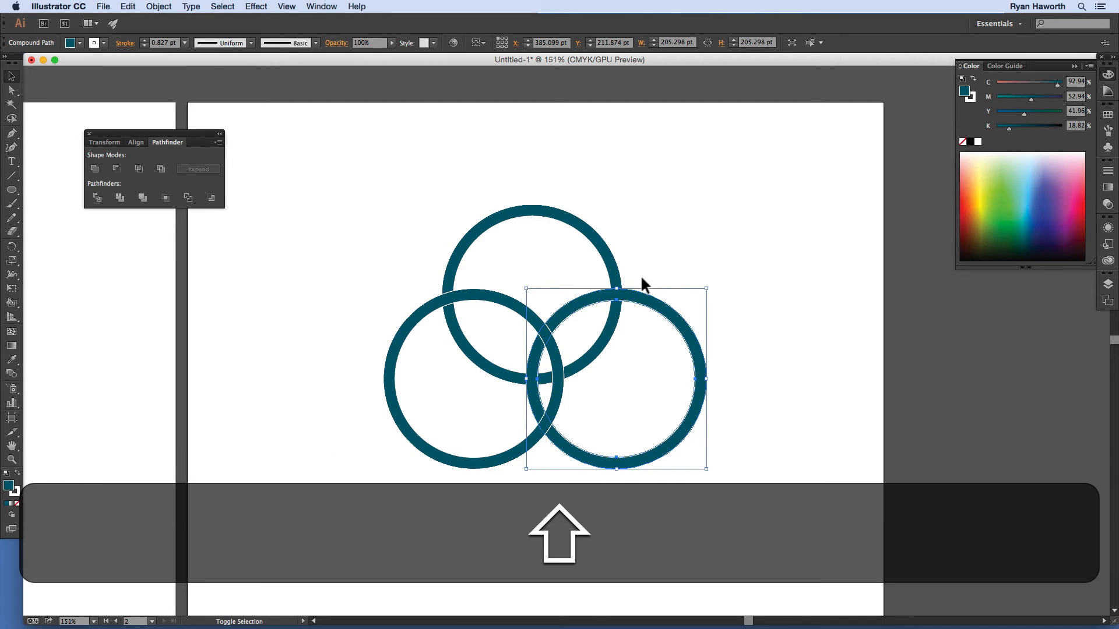
{"action": "key", "text": "shift+Left"}
{"action": "key", "text": "shift+Left"}
{"action": "key", "text": "shift+Left"}
{"action": "left_click", "coordinate": [617, 254]}
{"action": "key", "text": "shift+Down"}
{"action": "key", "text": "shift+Down"}
{"action": "key", "text": "shift+Down"}
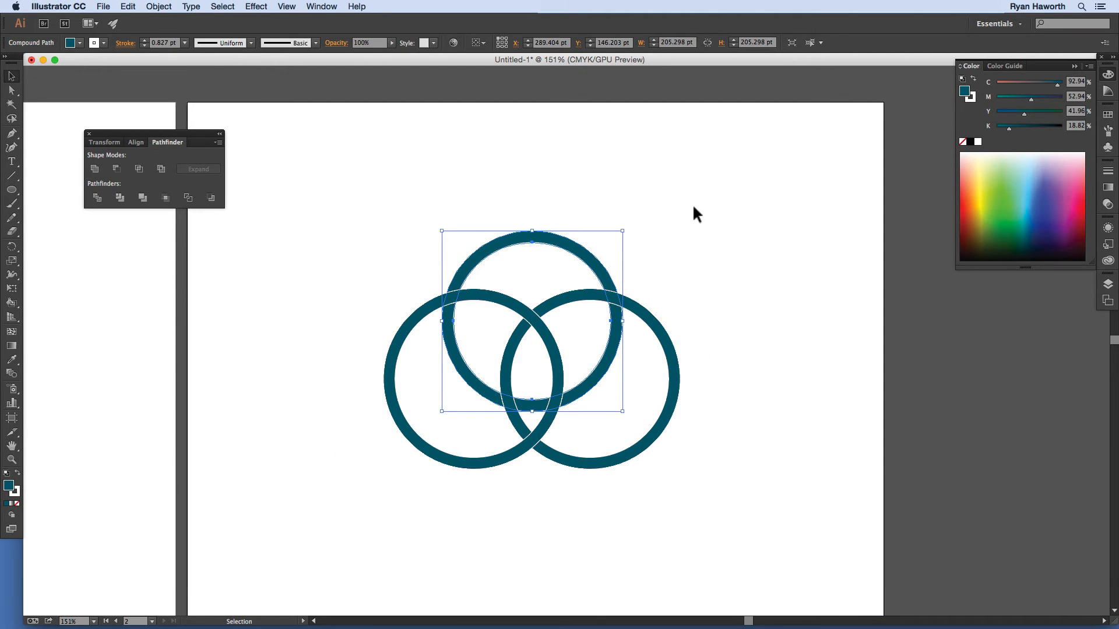
{"action": "key", "text": "shift+Up"}
{"action": "key", "text": "shift+Up"}
{"action": "key", "text": "shift+Up"}
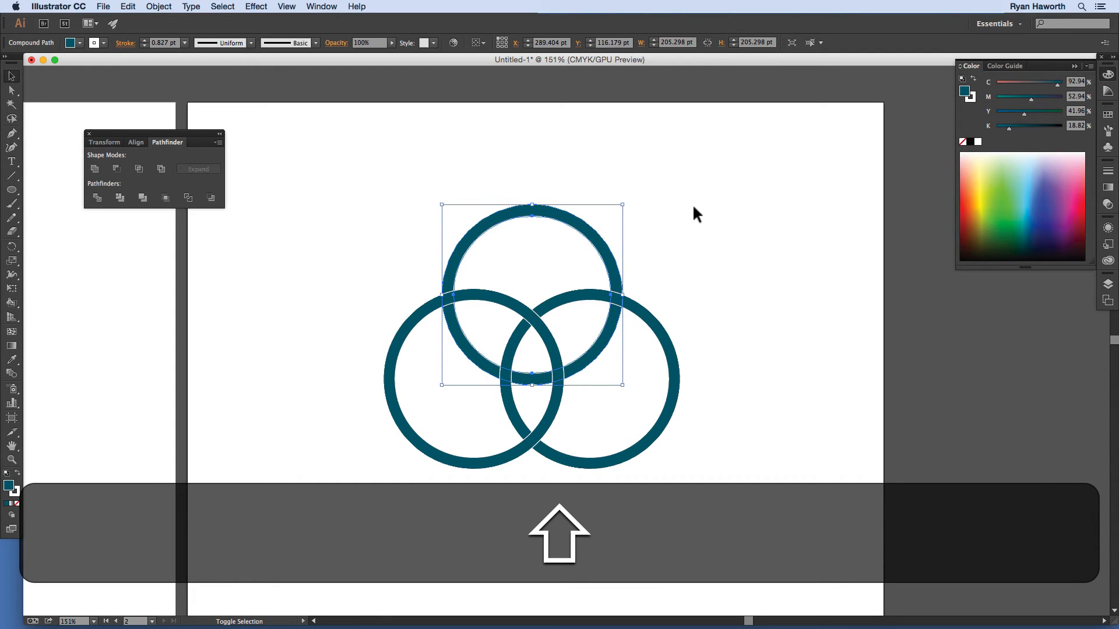
{"action": "key", "text": "shift+Up"}
{"action": "key", "text": "shift+Up"}
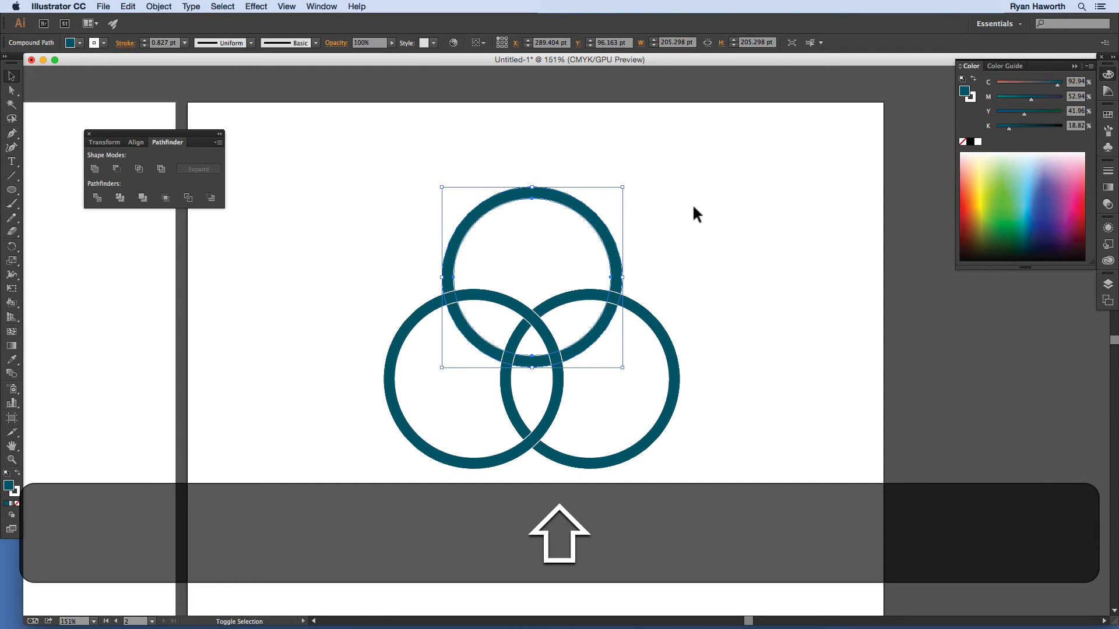
{"action": "left_click", "coordinate": [724, 224]}
{"action": "left_click_drag", "start_coordinate": [628, 386], "coordinate": [472, 268]}
Step: Reset default colours, Object > Expand the rings, remove their fill, and marquee them with the Live Paint Bucket
{"action": "key", "text": "d"}
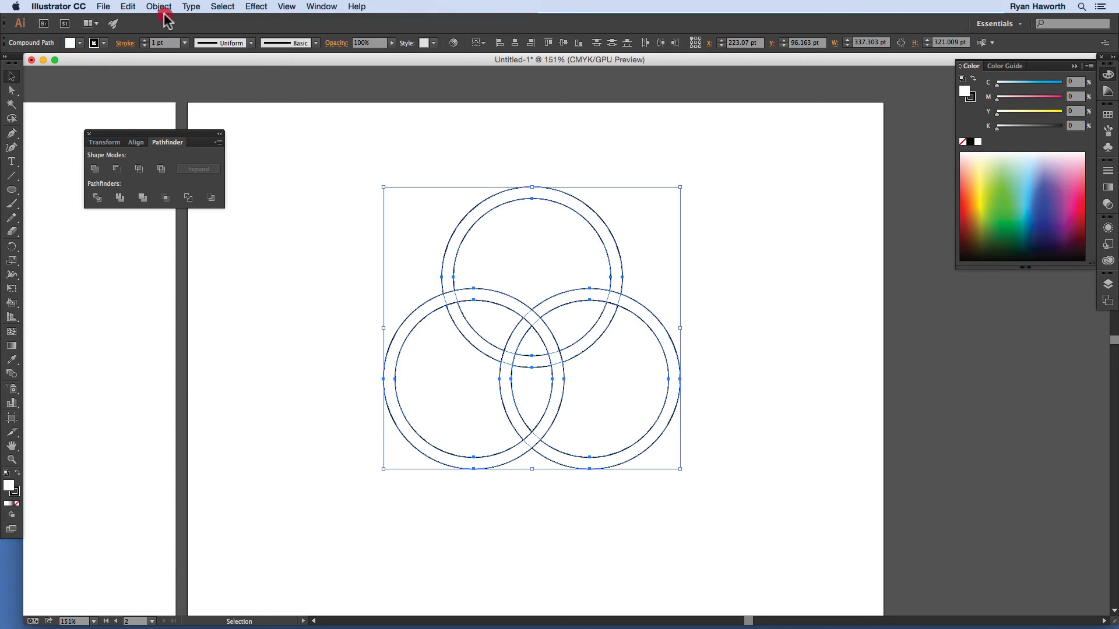
{"action": "left_click", "coordinate": [161, 8]}
{"action": "left_click", "coordinate": [187, 112]}
{"action": "left_click", "coordinate": [424, 412]}
{"action": "key", "text": "slash"}
{"action": "left_click", "coordinate": [701, 280]}
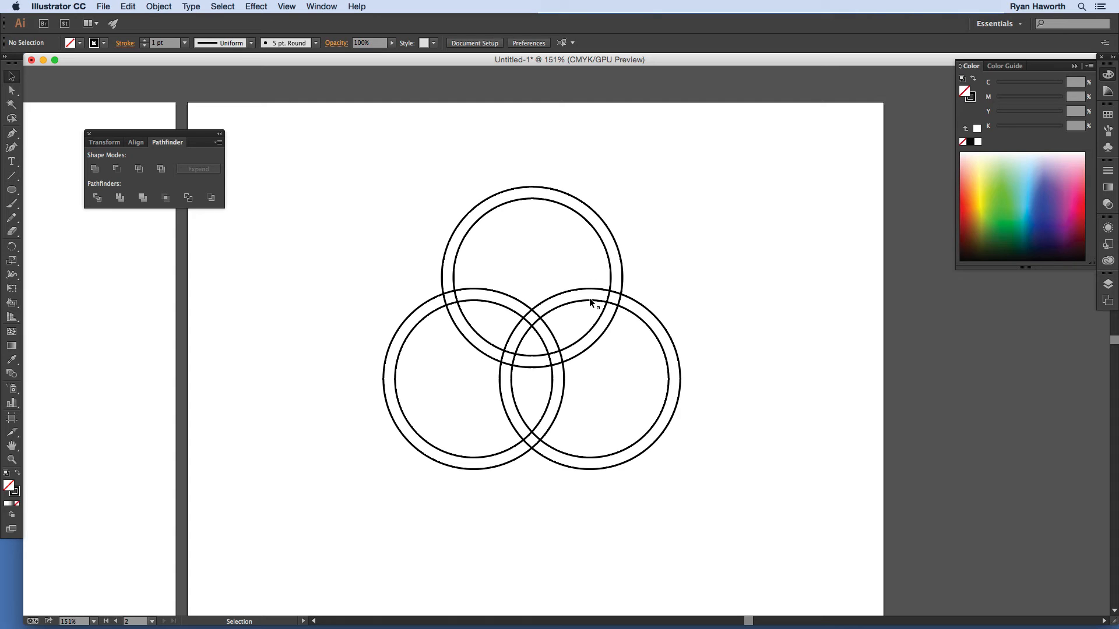
{"action": "key", "text": "k"}
{"action": "mouse_move", "coordinate": [498, 333]}
{"action": "left_mouse_down"}
{"action": "mouse_move", "coordinate": [711, 516]}
{"action": "mouse_move", "coordinate": [706, 507]}
{"action": "left_mouse_up"}
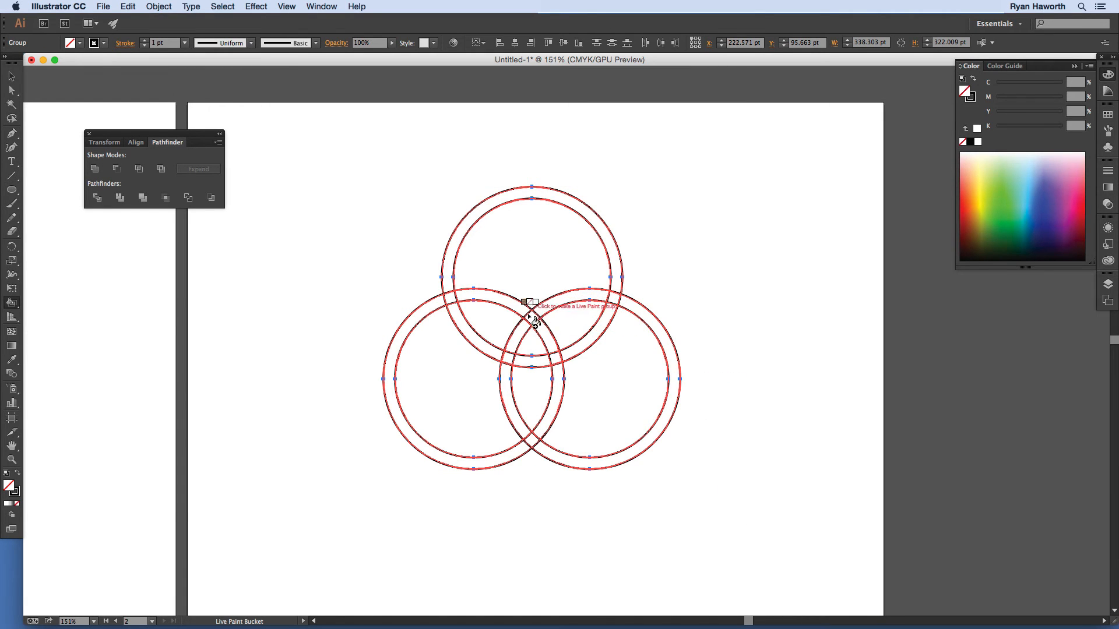
Step: Convert the rings into a Live Paint group and set the fill to deep green
{"action": "left_click", "coordinate": [447, 282]}
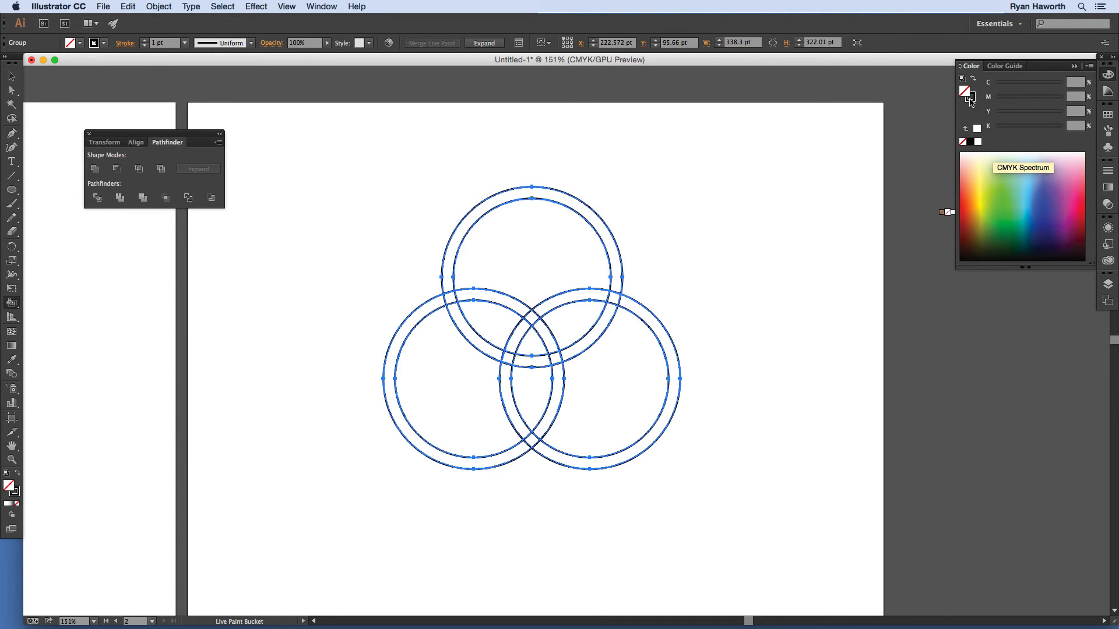
{"action": "left_click", "coordinate": [1042, 201]}
{"action": "left_click_drag", "start_coordinate": [1045, 219], "coordinate": [1007, 223]}
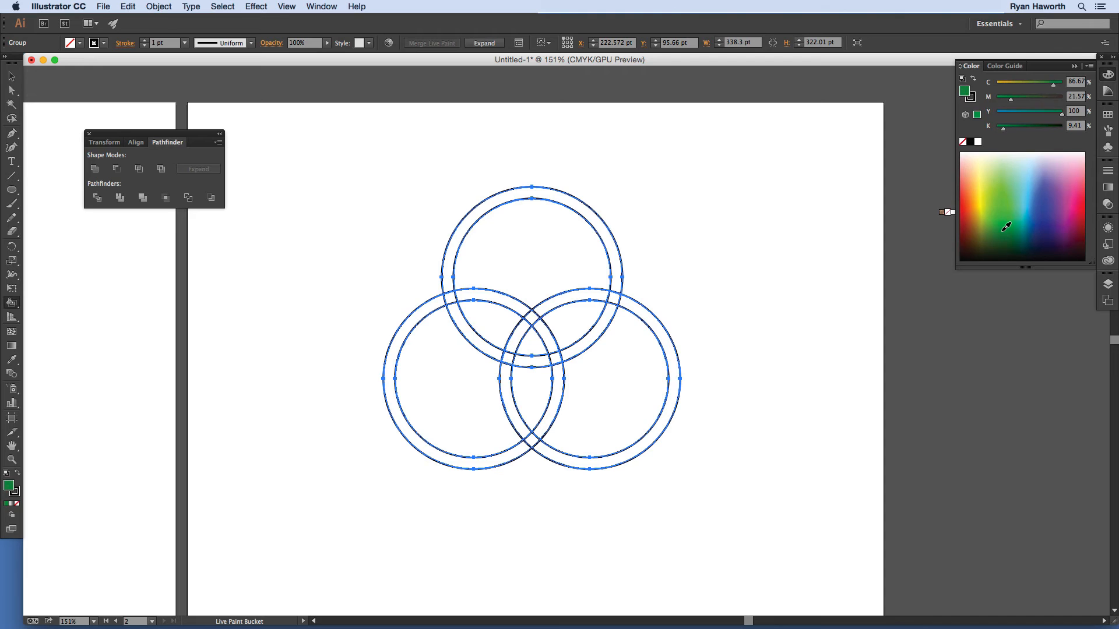
{"action": "left_click", "coordinate": [1006, 226]}
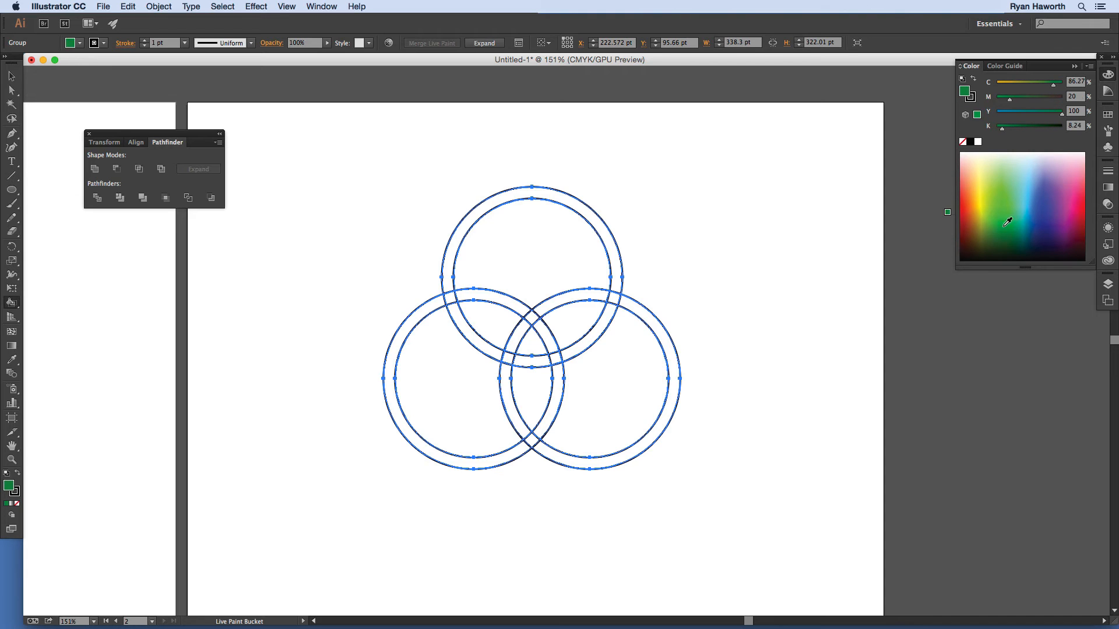
Step: Paint every arc and segment of the three rings green, then deselect
{"action": "left_click", "coordinate": [480, 211]}
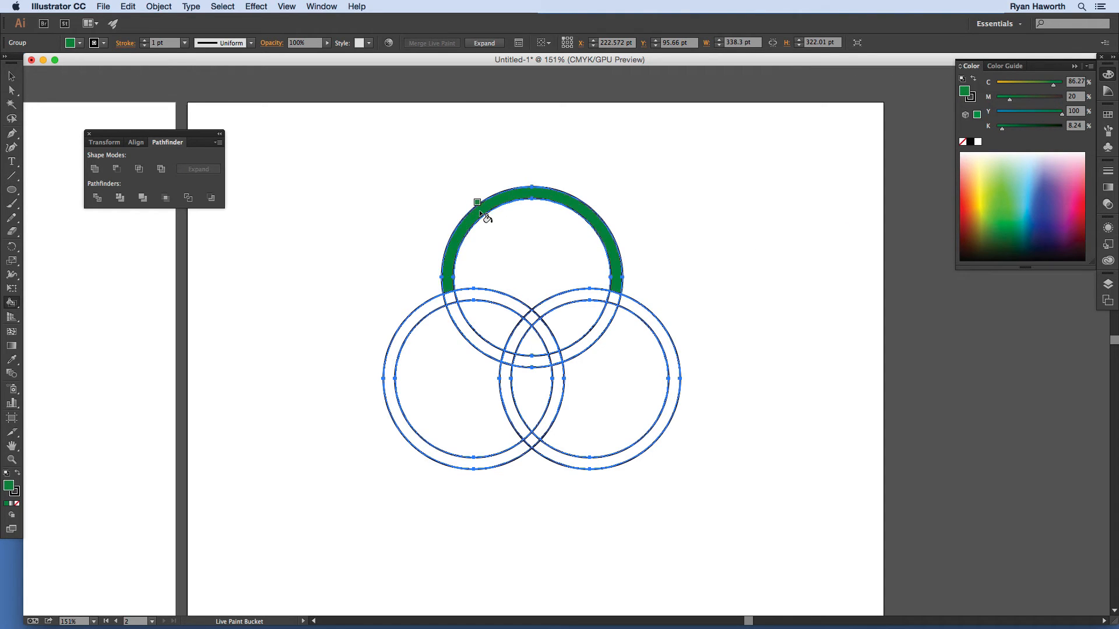
{"action": "left_click", "coordinate": [460, 314]}
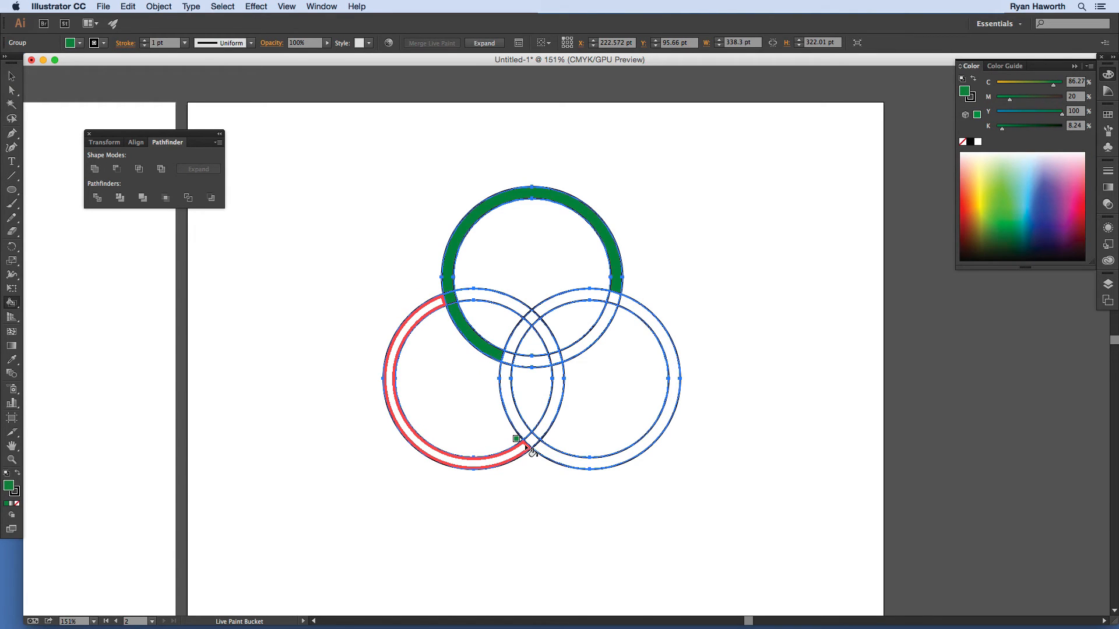
{"action": "left_click", "coordinate": [543, 431]}
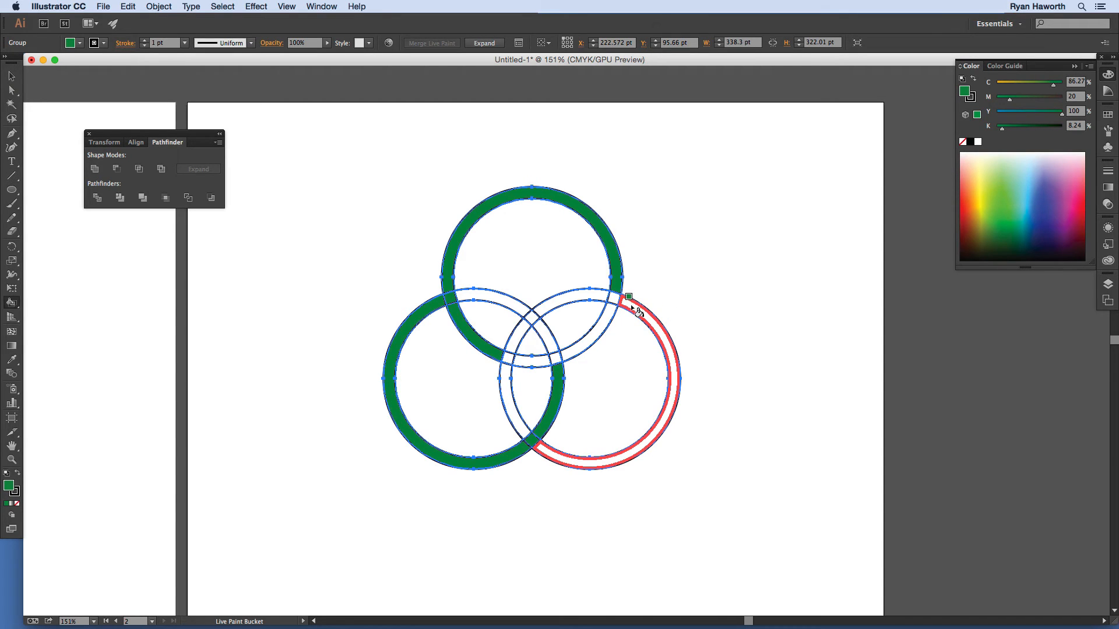
{"action": "left_click", "coordinate": [597, 299]}
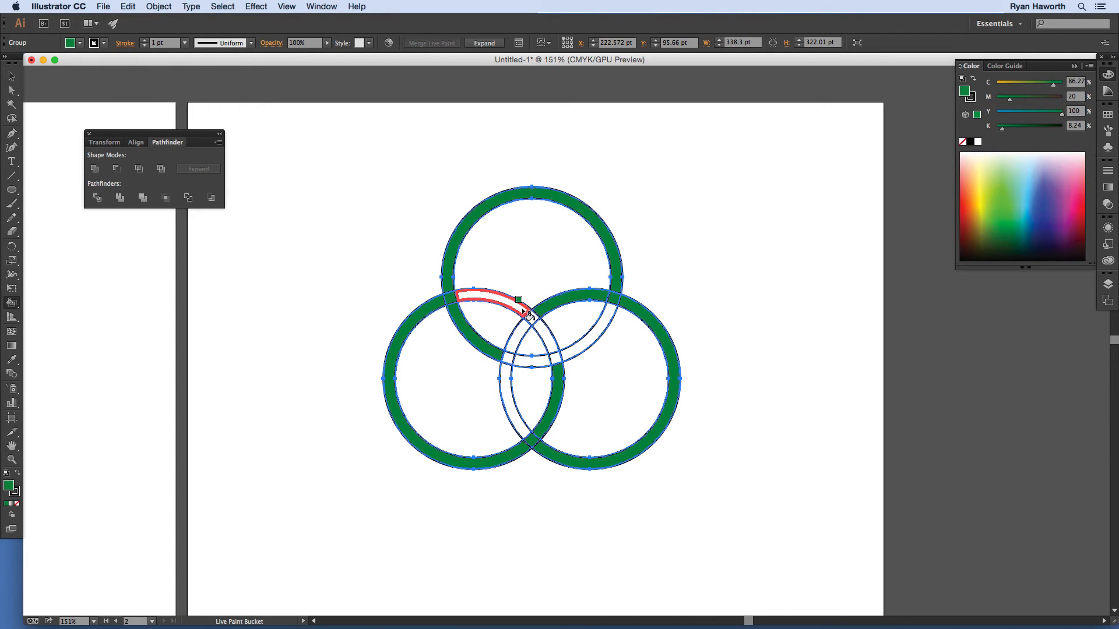
{"action": "left_click_drag", "start_coordinate": [522, 309], "coordinate": [542, 329]}
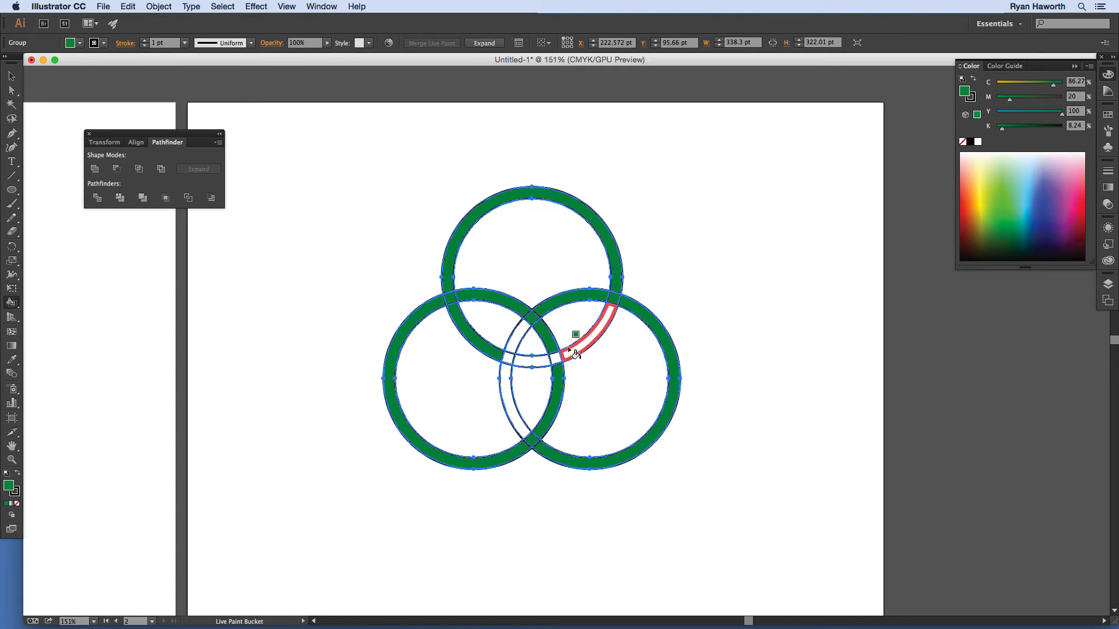
{"action": "mouse_move", "coordinate": [570, 352]}
{"action": "left_mouse_down"}
{"action": "mouse_move", "coordinate": [511, 381]}
{"action": "mouse_move", "coordinate": [510, 357]}
{"action": "left_mouse_up"}
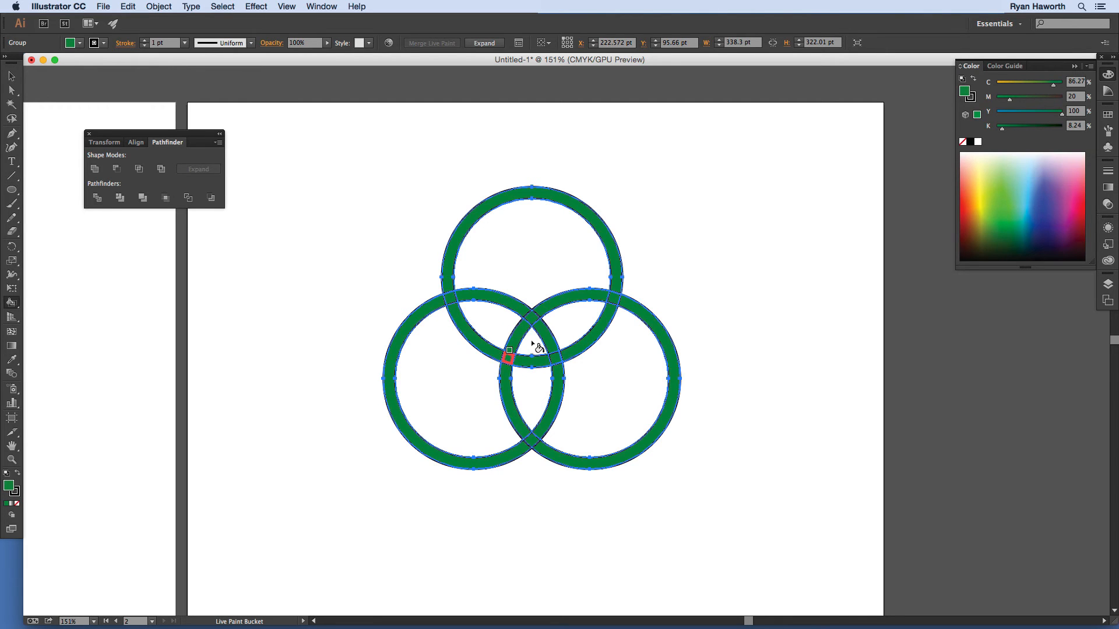
{"action": "left_click", "coordinate": [615, 307]}
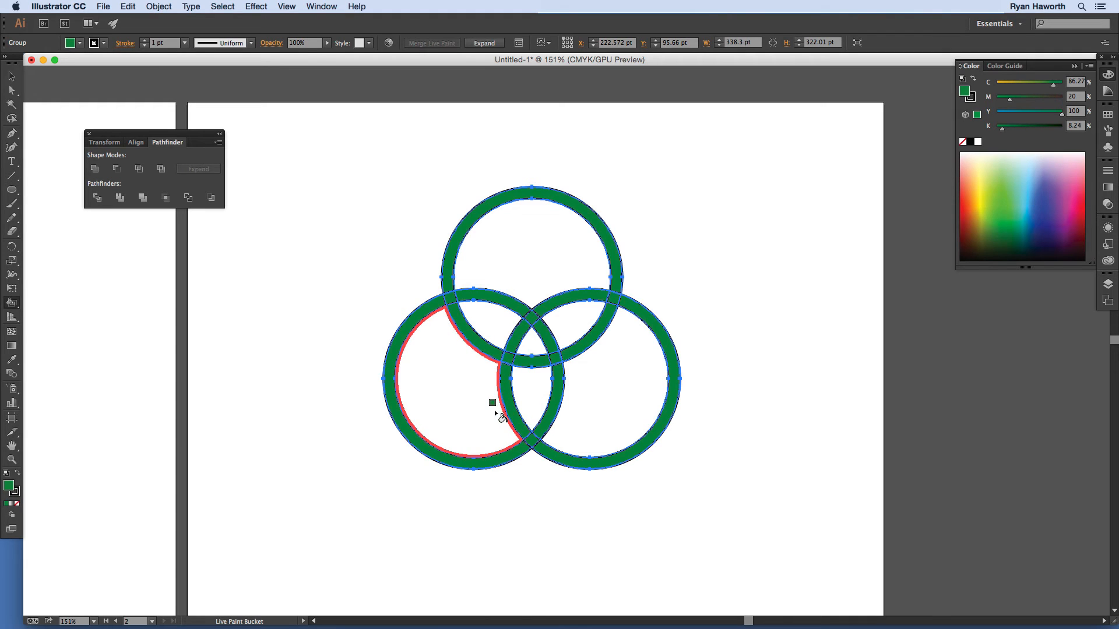
{"action": "key", "text": "v"}
{"action": "left_click", "coordinate": [307, 369]}
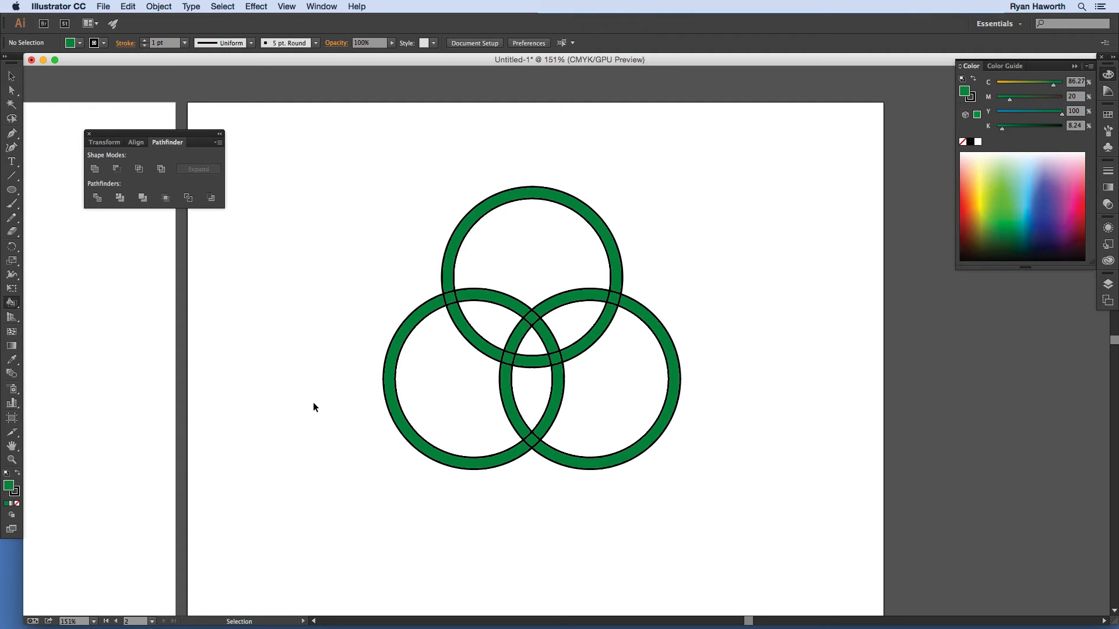
{"action": "key", "text": "k"}
{"action": "left_click", "coordinate": [12, 303]}
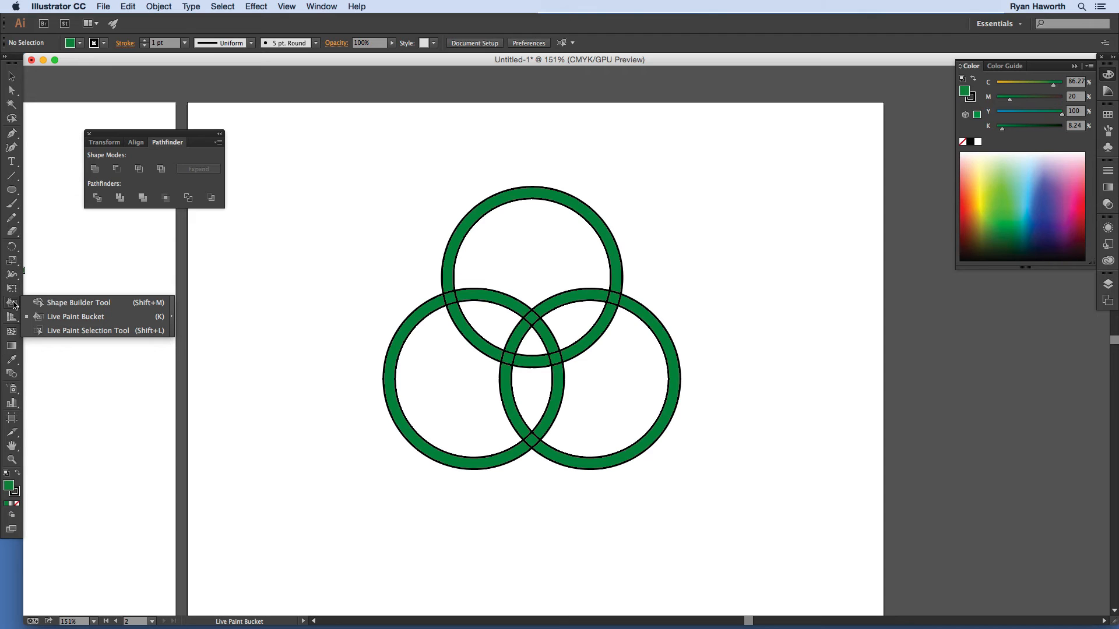
{"action": "left_click", "coordinate": [82, 331]}
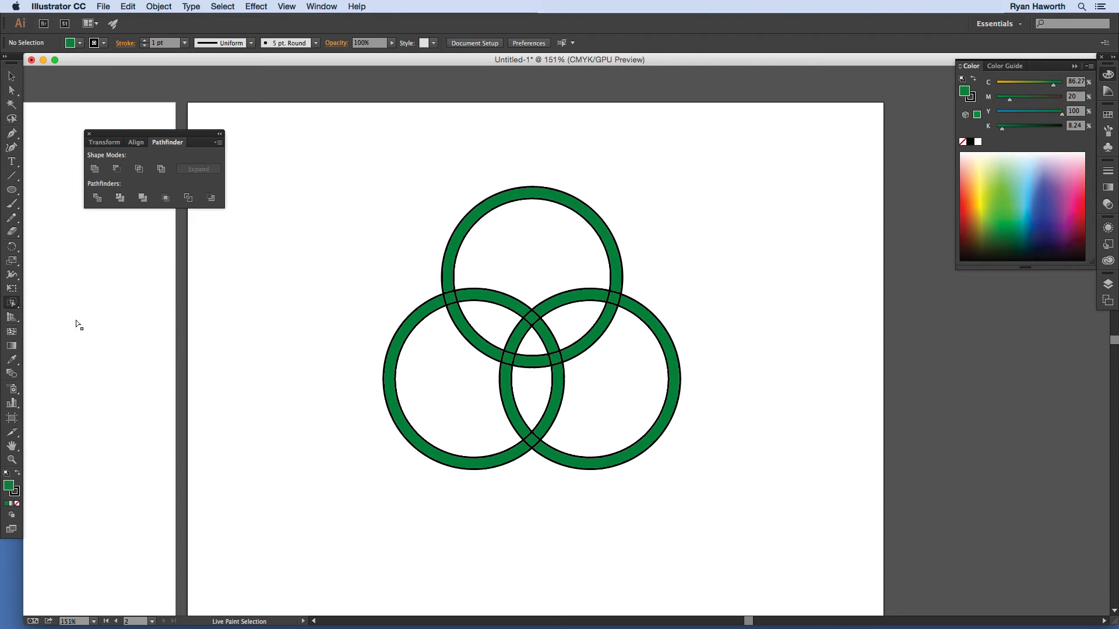
{"action": "left_click", "coordinate": [450, 295]}
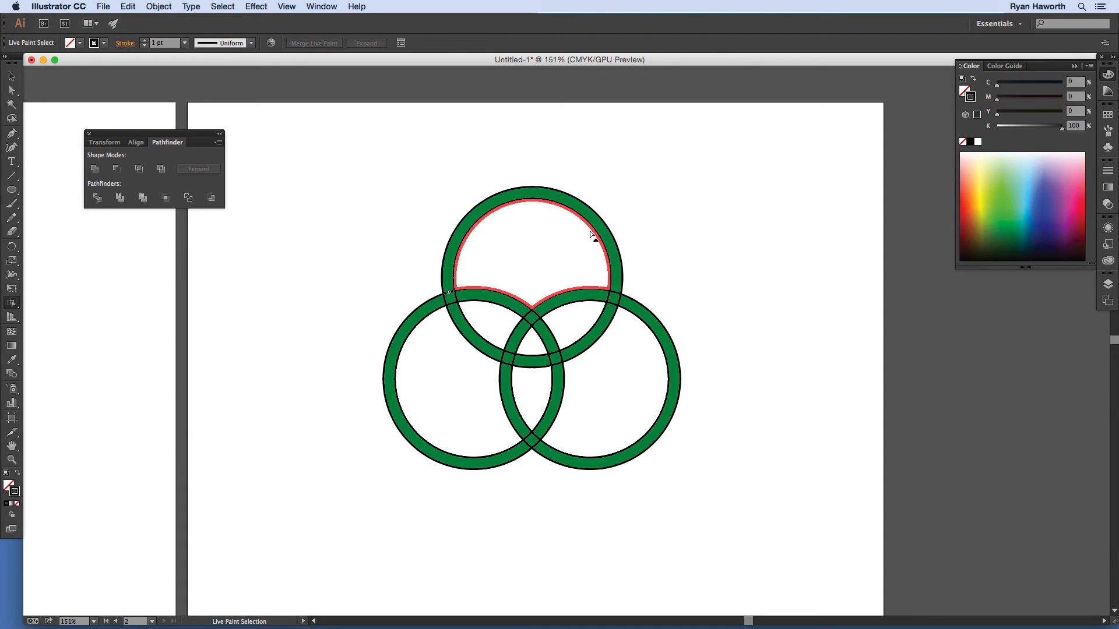
{"action": "key", "text": "super+shift+a"}
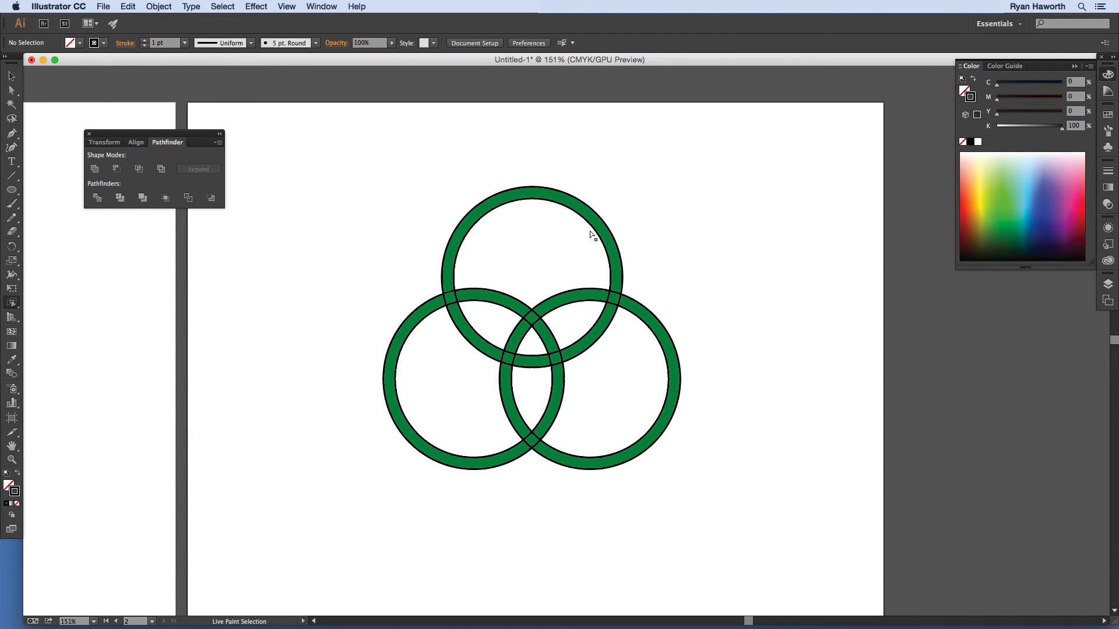
{"action": "left_click", "coordinate": [450, 295]}
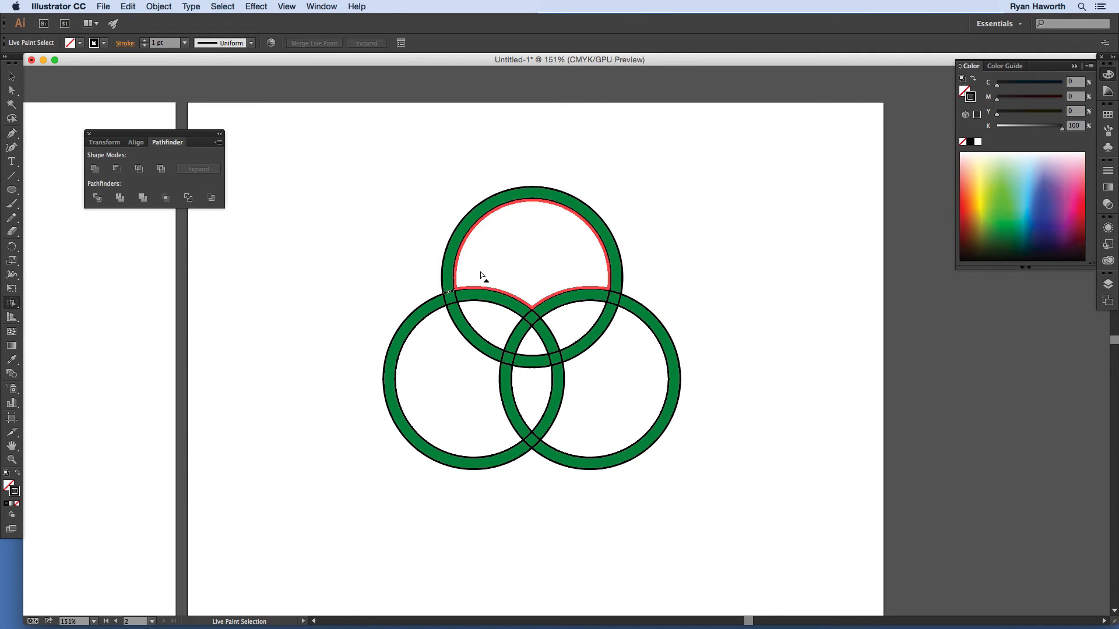
{"action": "key", "text": "super+shift+a"}
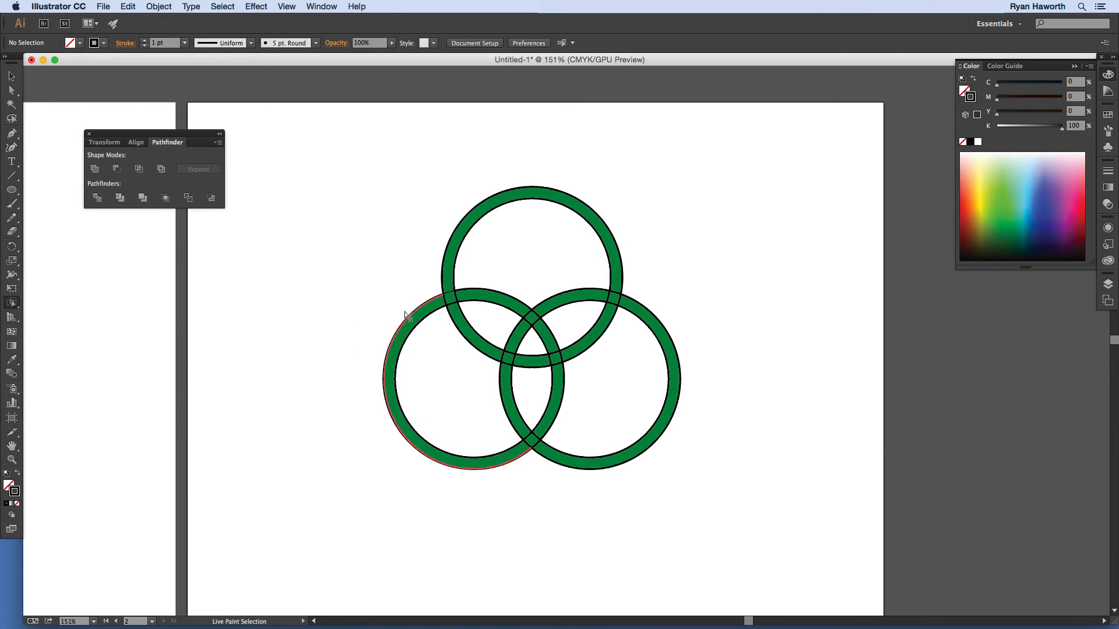
{"action": "left_click", "coordinate": [448, 293]}
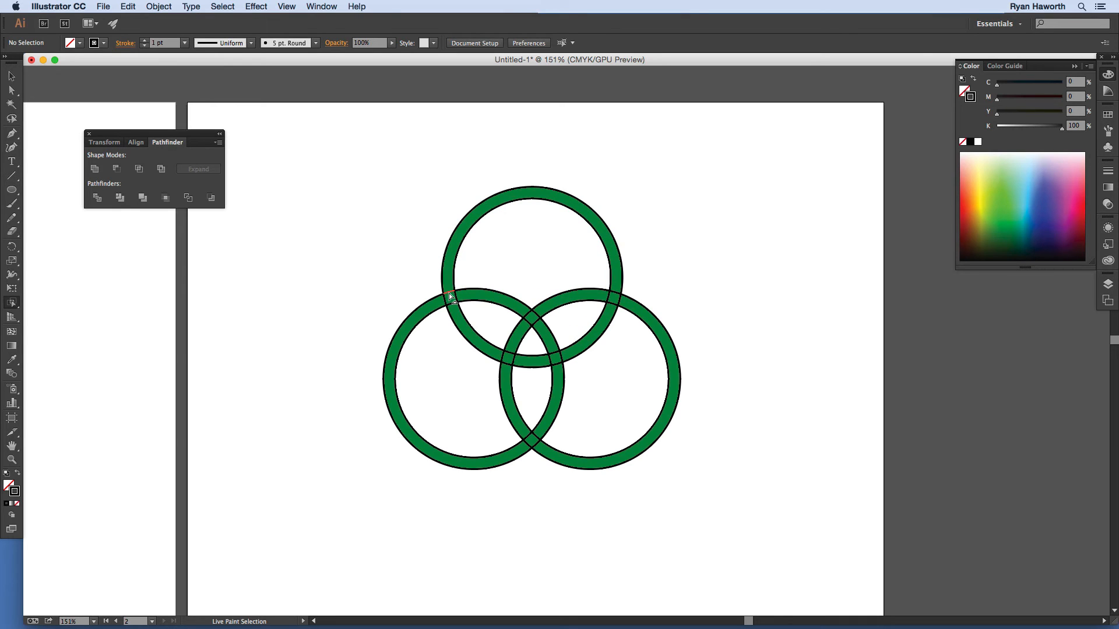
{"action": "key", "text": "super+shift+a"}
{"action": "left_click", "coordinate": [449, 303]}
{"action": "key", "text": "Delete"}
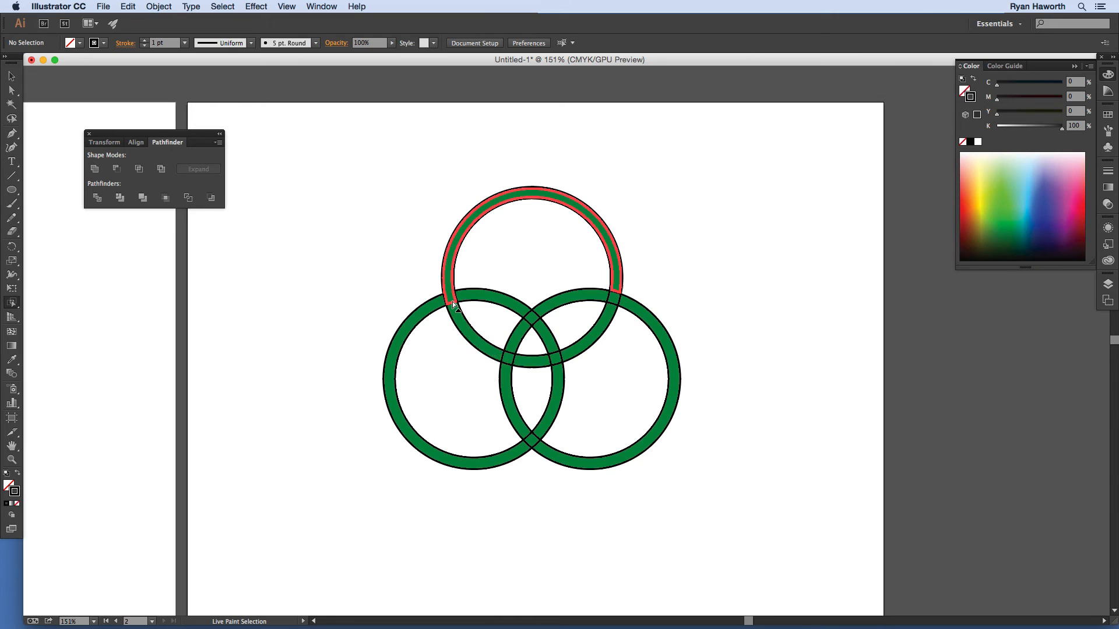
{"action": "left_click", "coordinate": [451, 297]}
{"action": "left_click", "coordinate": [457, 312]}
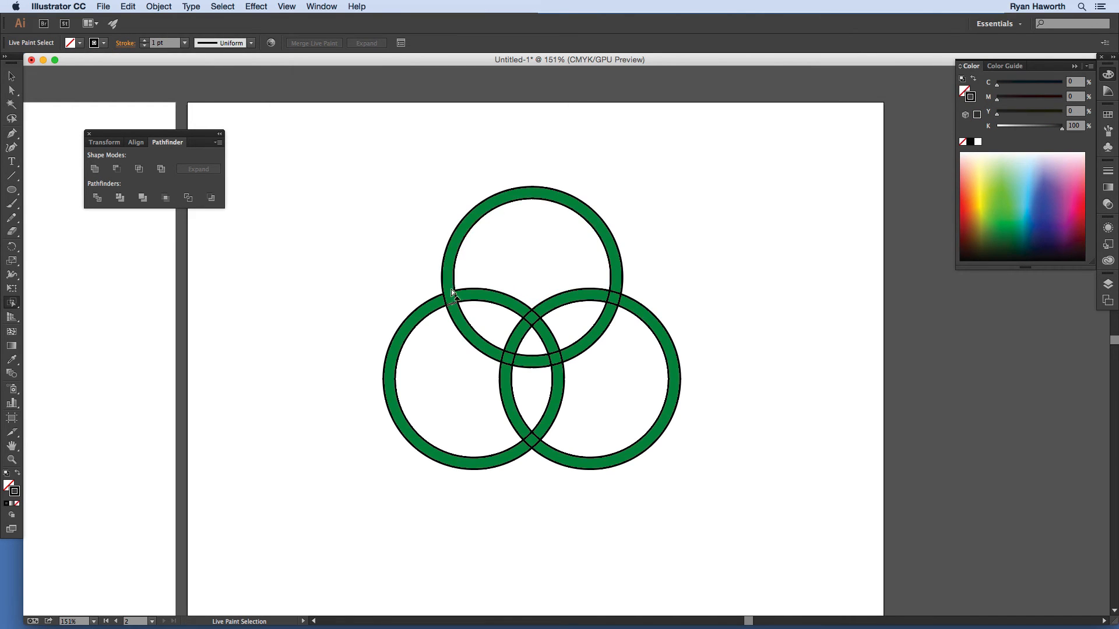
{"action": "key", "text": "super+shift+a"}
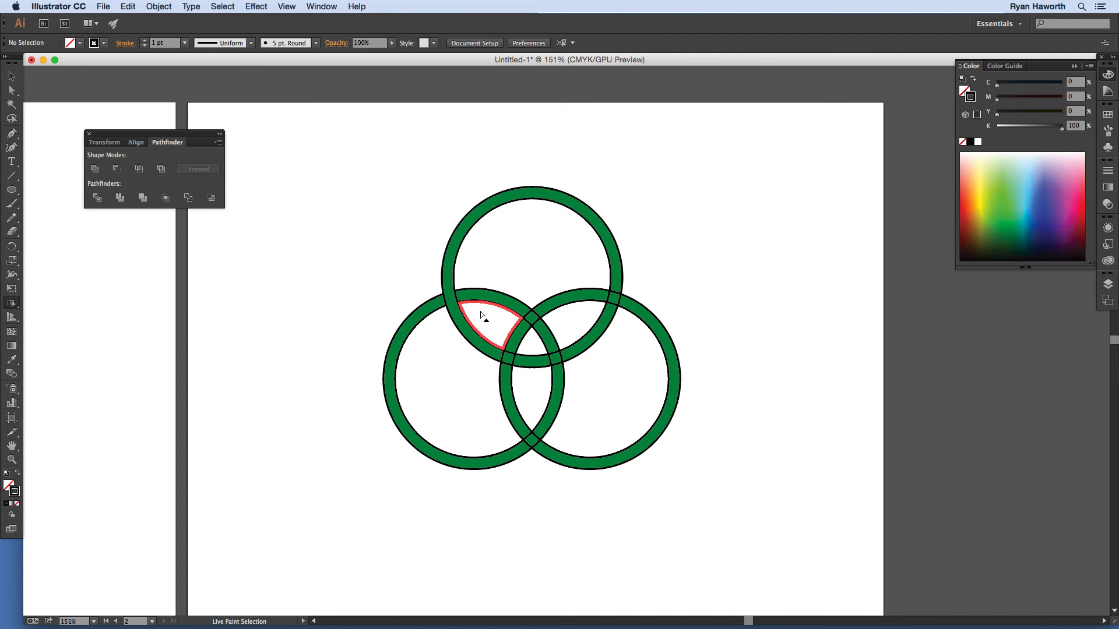
{"action": "left_click", "coordinate": [528, 447]}
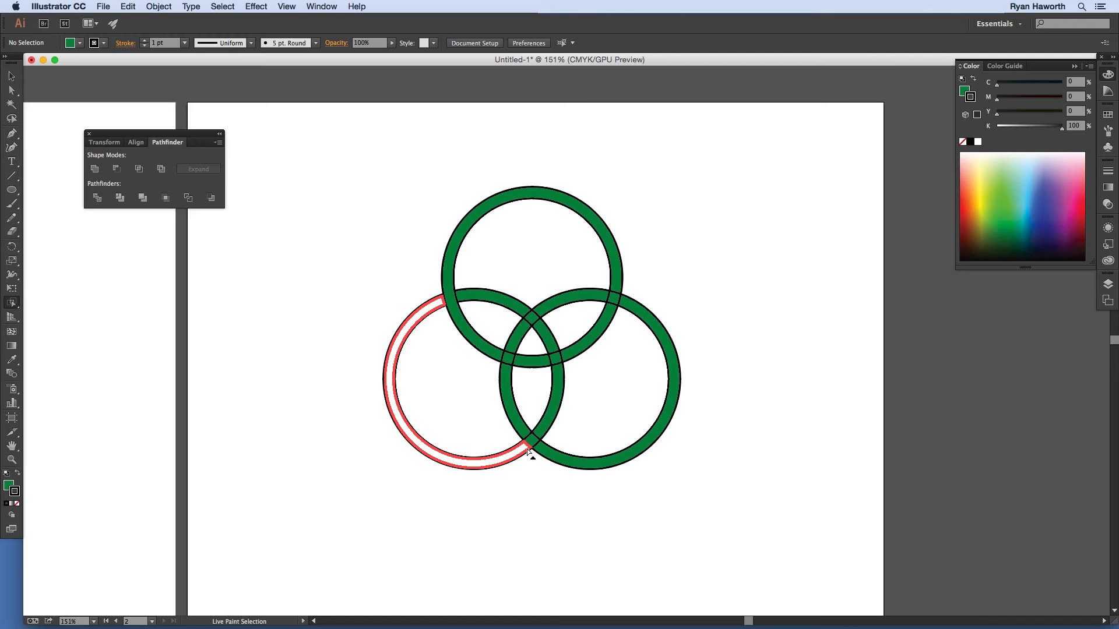
{"action": "left_click", "coordinate": [527, 448]}
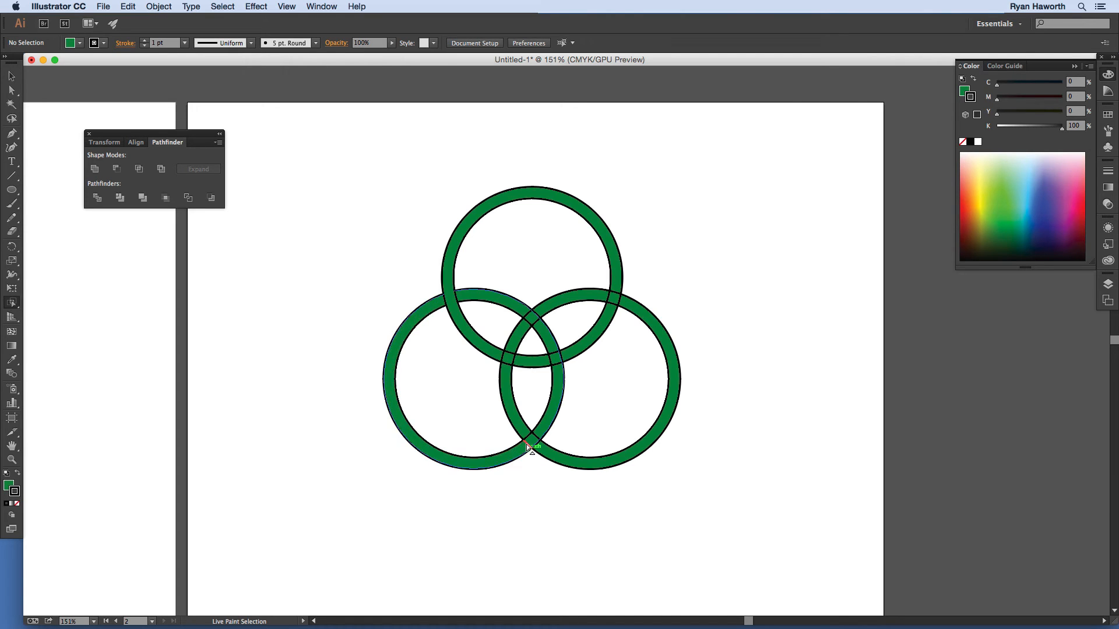
{"action": "left_click", "coordinate": [527, 448]}
{"action": "left_click", "coordinate": [527, 448]}
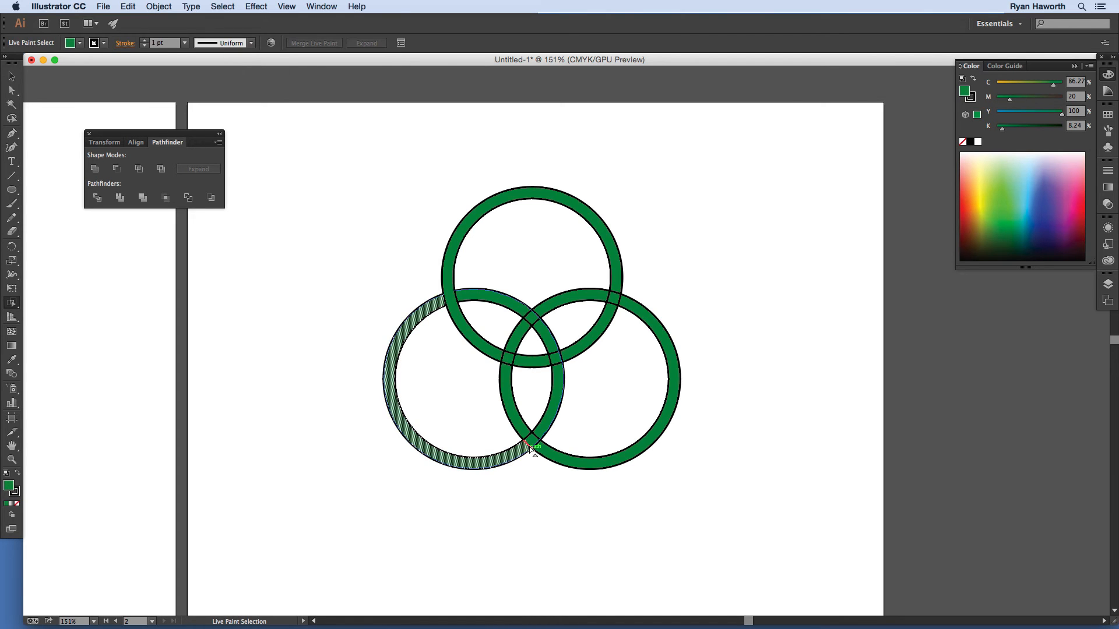
{"action": "left_click", "coordinate": [528, 445]}
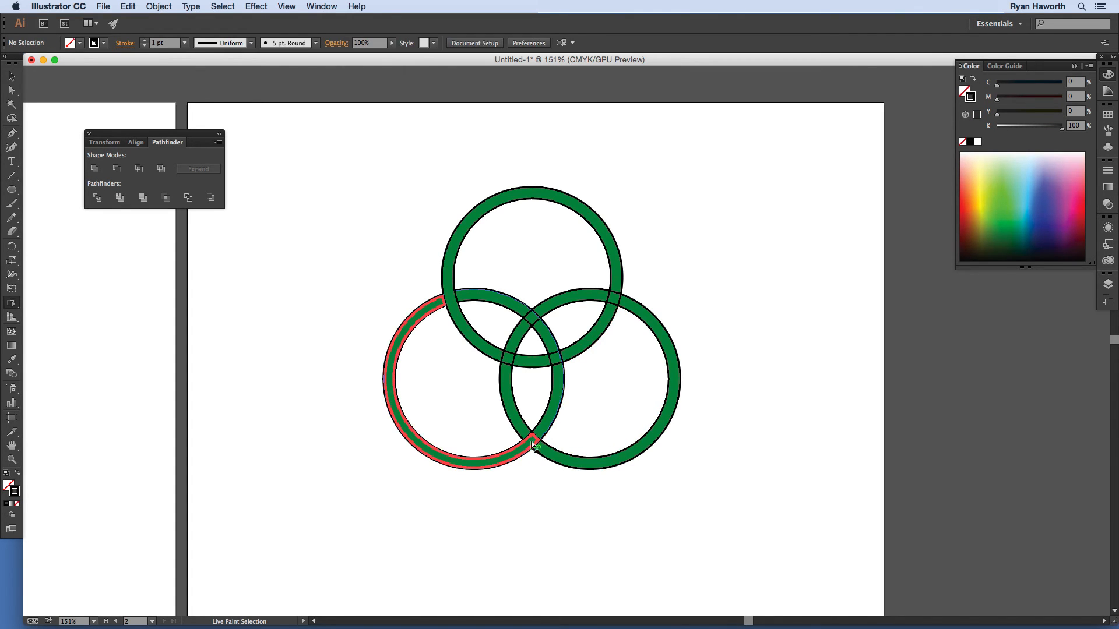
{"action": "left_click", "coordinate": [536, 435]}
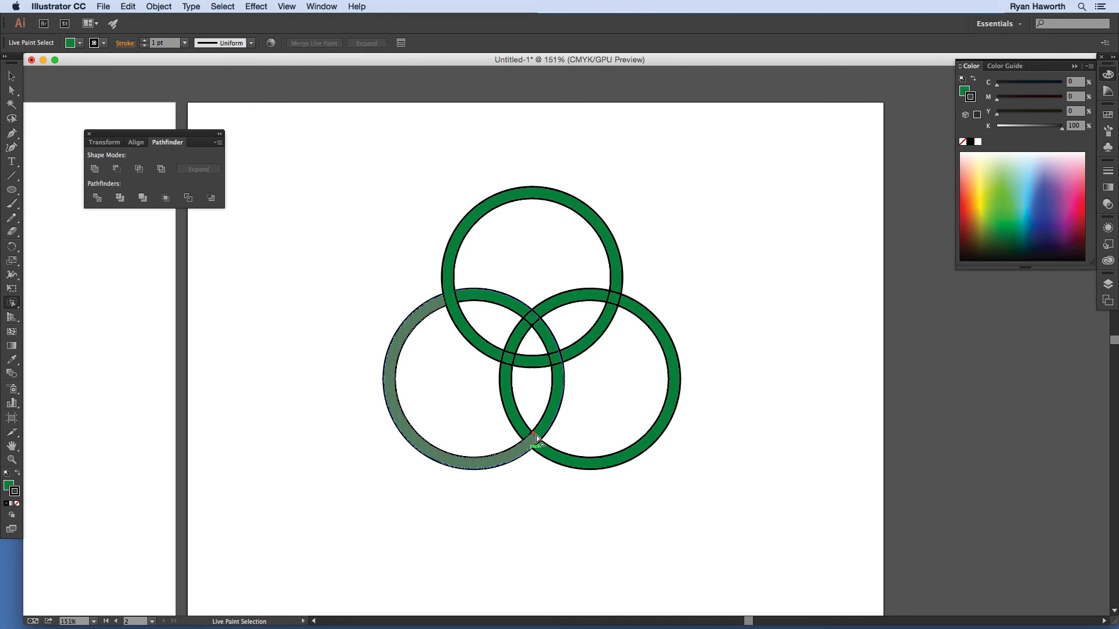
{"action": "left_click", "coordinate": [536, 440], "text": "shift"}
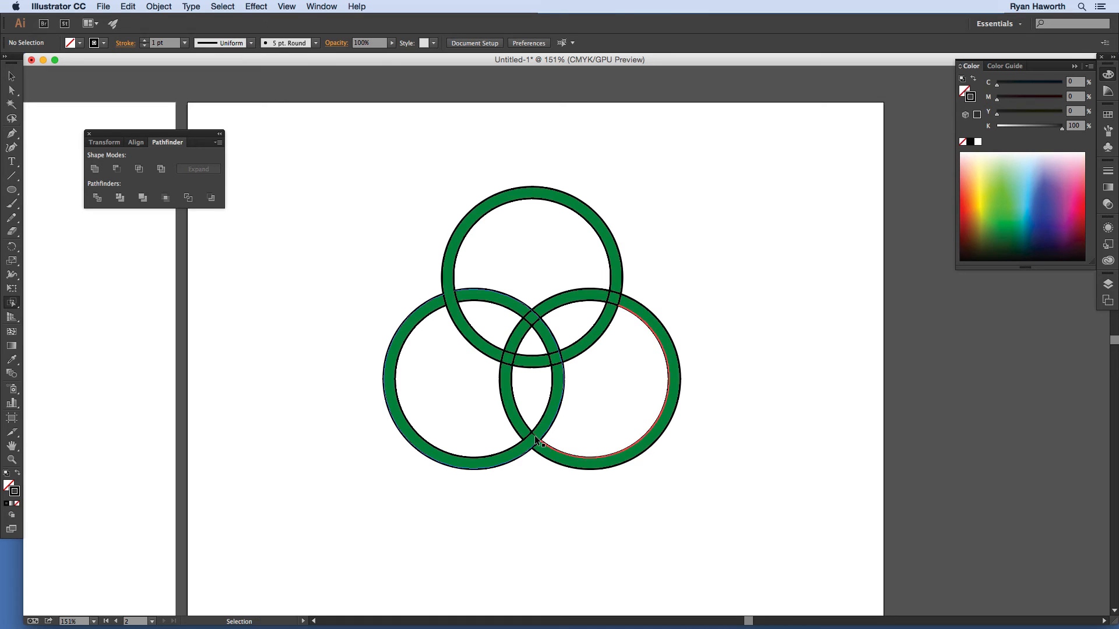
{"action": "key", "text": "super+space"}
{"action": "left_click_drag", "start_coordinate": [489, 390], "coordinate": [454, 401]}
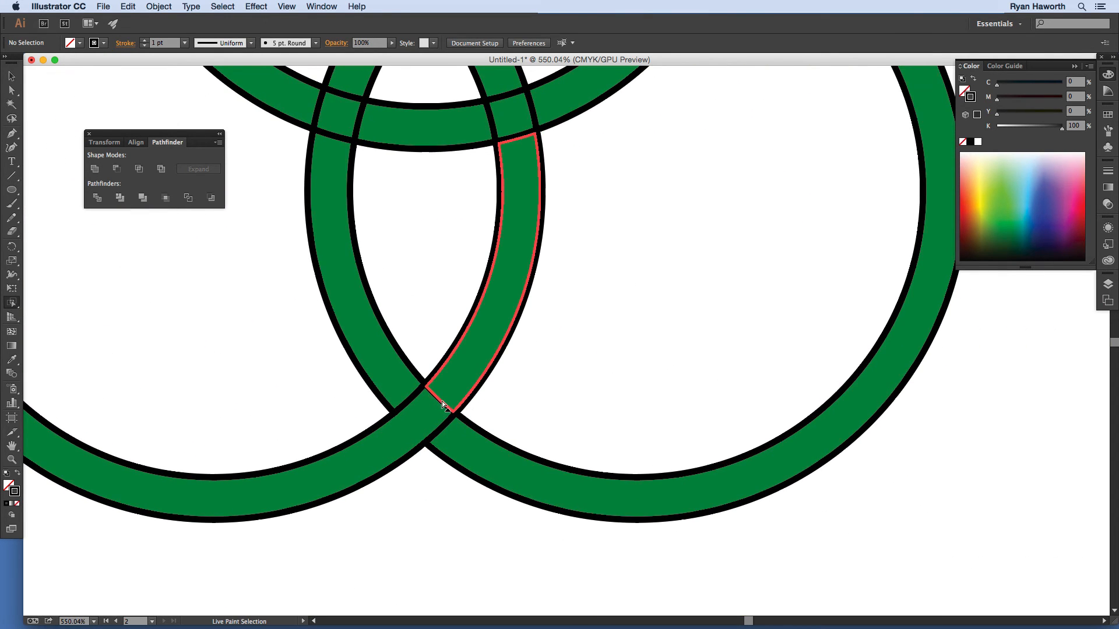
{"action": "left_click", "coordinate": [439, 403]}
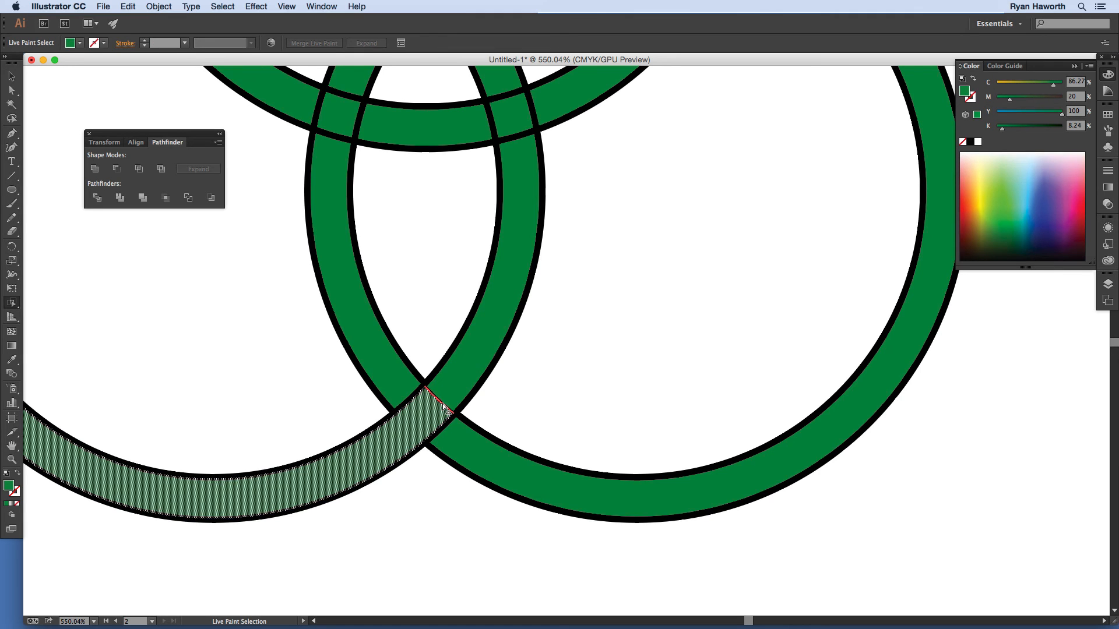
{"action": "double_click", "coordinate": [443, 403]}
{"action": "left_click", "coordinate": [441, 403]}
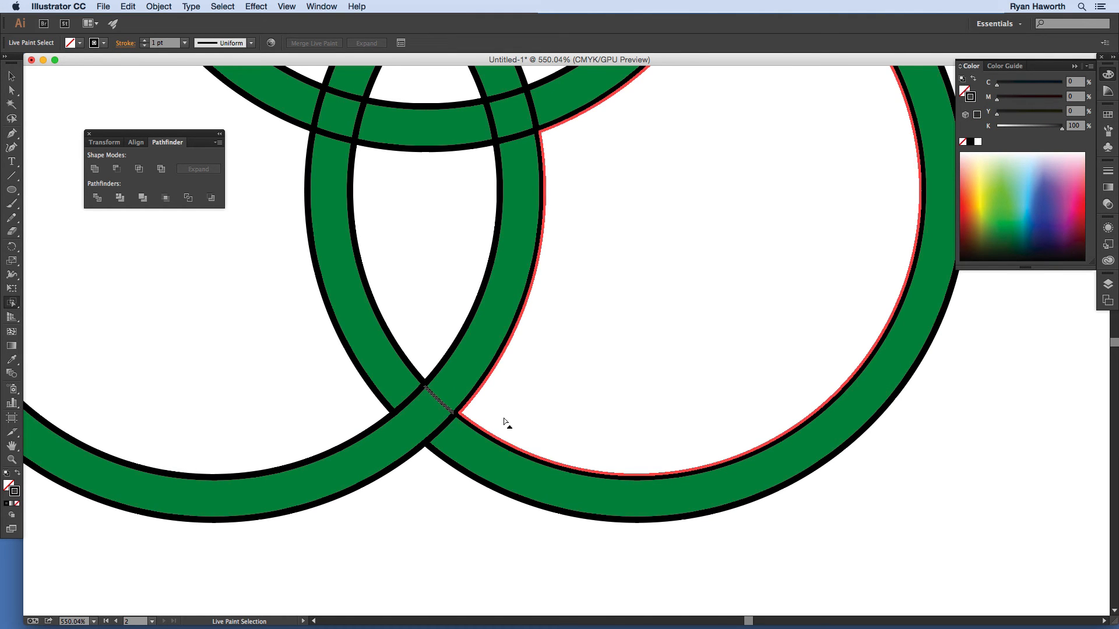
{"action": "key", "text": "super+shift+a"}
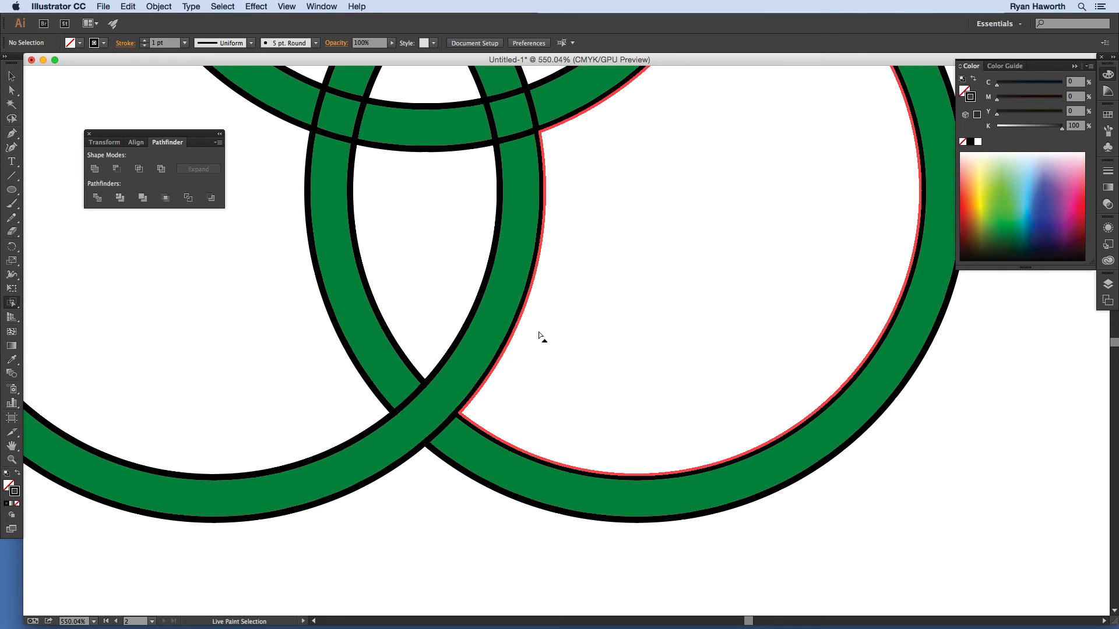
{"action": "left_click_drag", "start_coordinate": [599, 273], "coordinate": [499, 462]}
{"action": "scroll", "coordinate": [499, 462], "scroll_direction": "up", "scroll_amount": 8}
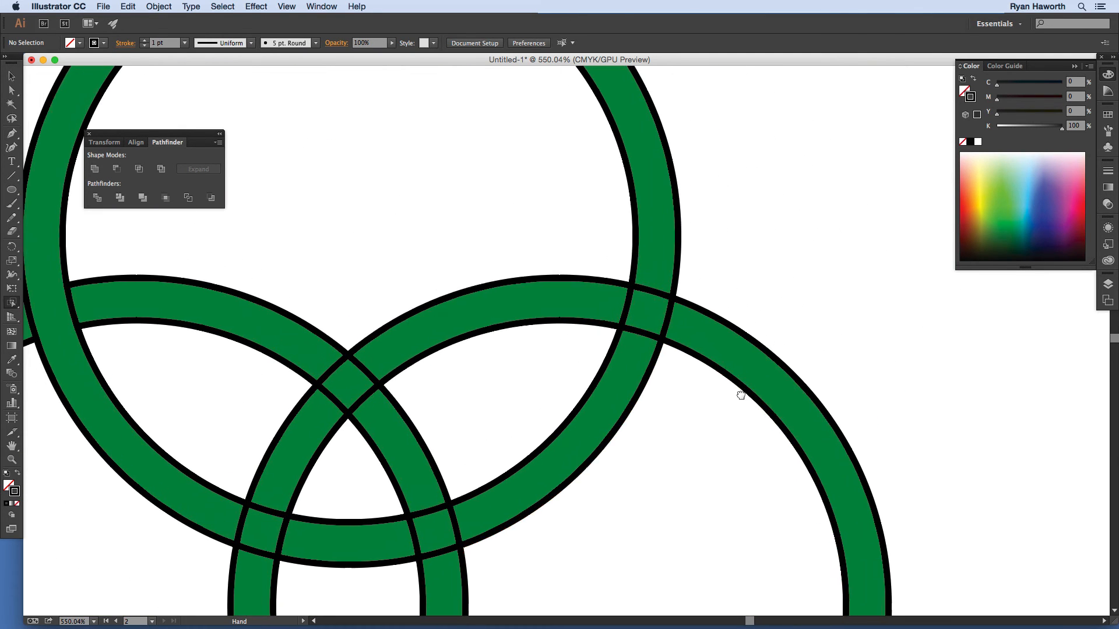
{"action": "left_click", "coordinate": [666, 320]}
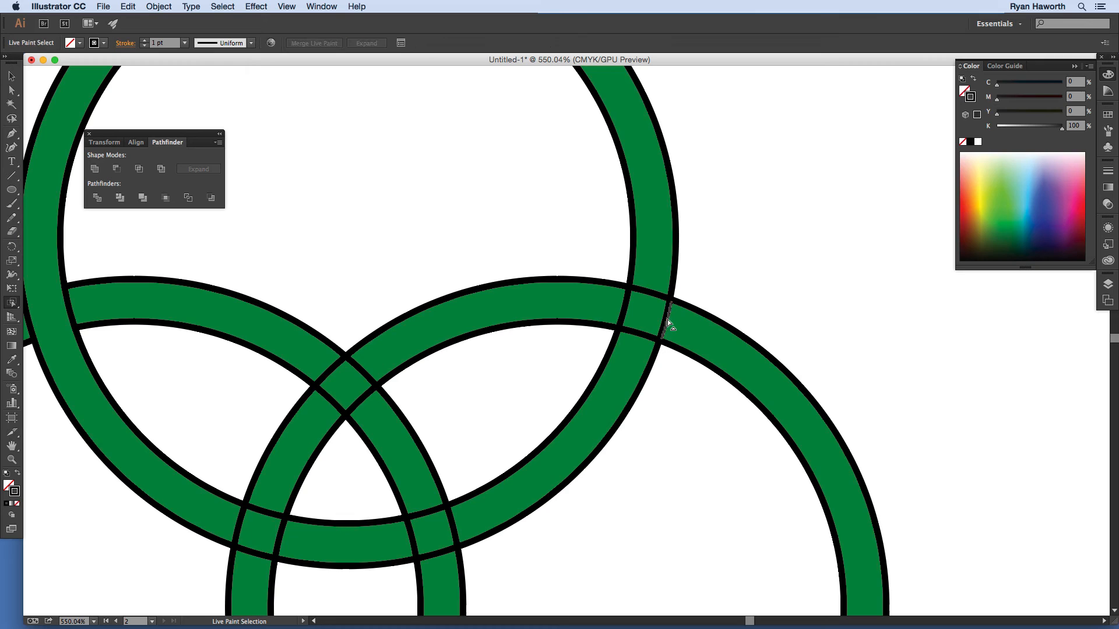
{"action": "key", "text": "Delete"}
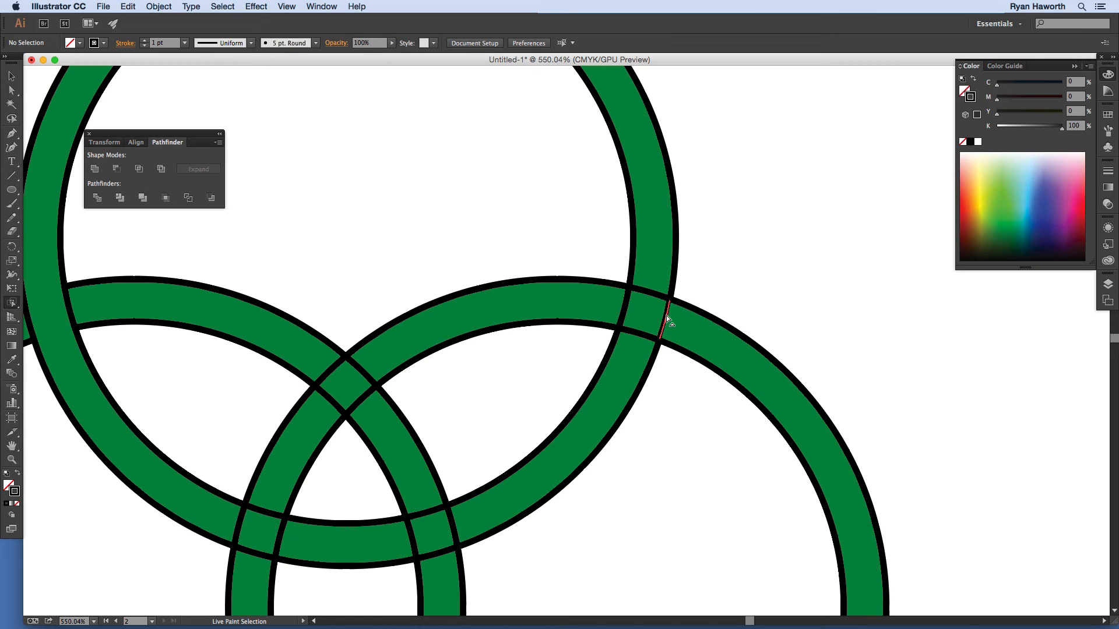
{"action": "left_click", "coordinate": [666, 316]}
{"action": "key", "text": "Delete"}
{"action": "left_click", "coordinate": [666, 315]}
{"action": "key", "text": "Delete"}
{"action": "left_click", "coordinate": [624, 302]}
{"action": "key", "text": "Delete"}
{"action": "left_click", "coordinate": [624, 303]}
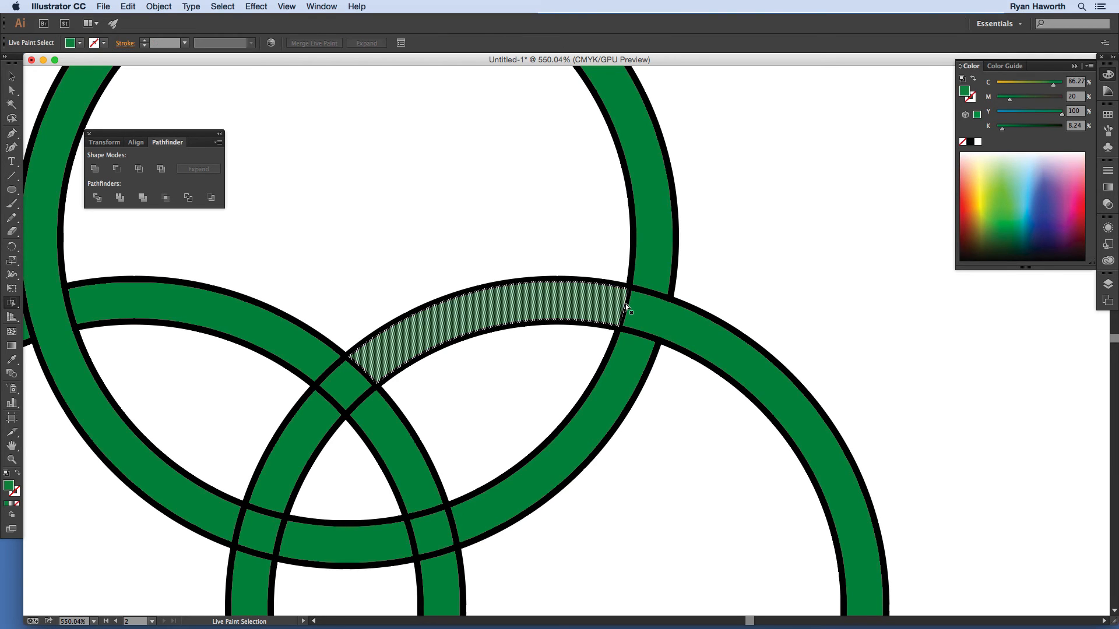
{"action": "left_click", "coordinate": [625, 304]}
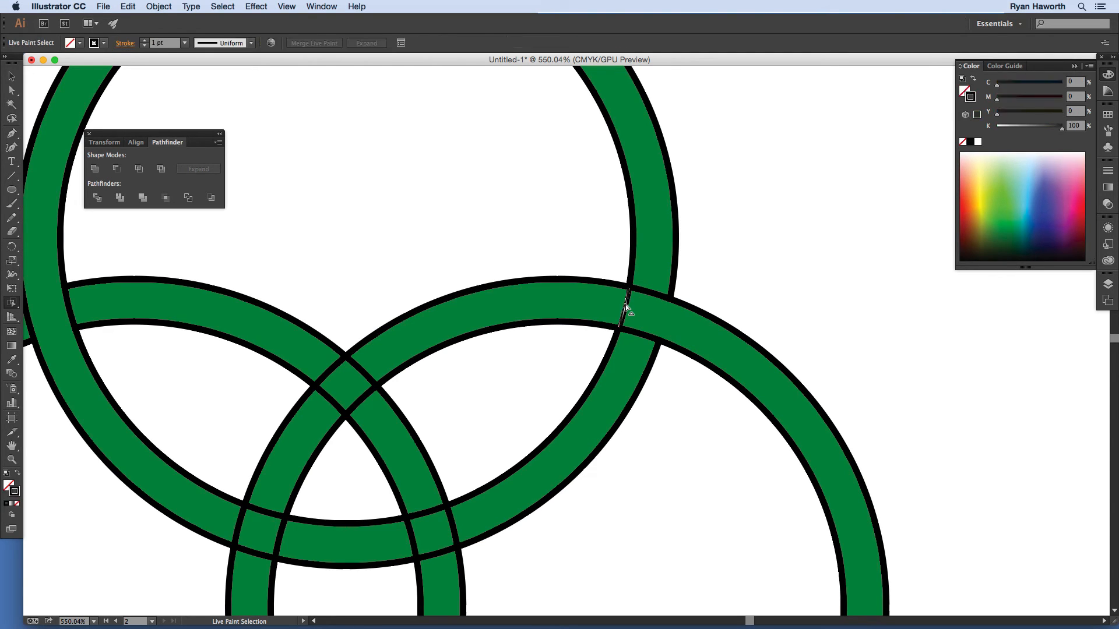
{"action": "key", "text": "Delete"}
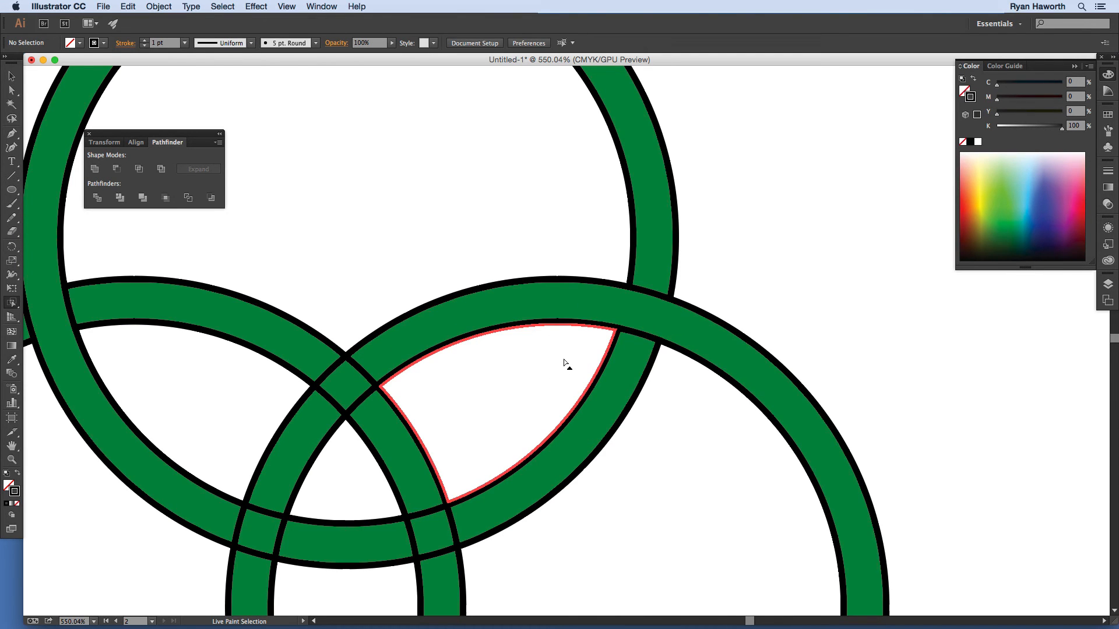
{"action": "left_click_drag", "start_coordinate": [564, 359], "coordinate": [540, 327]}
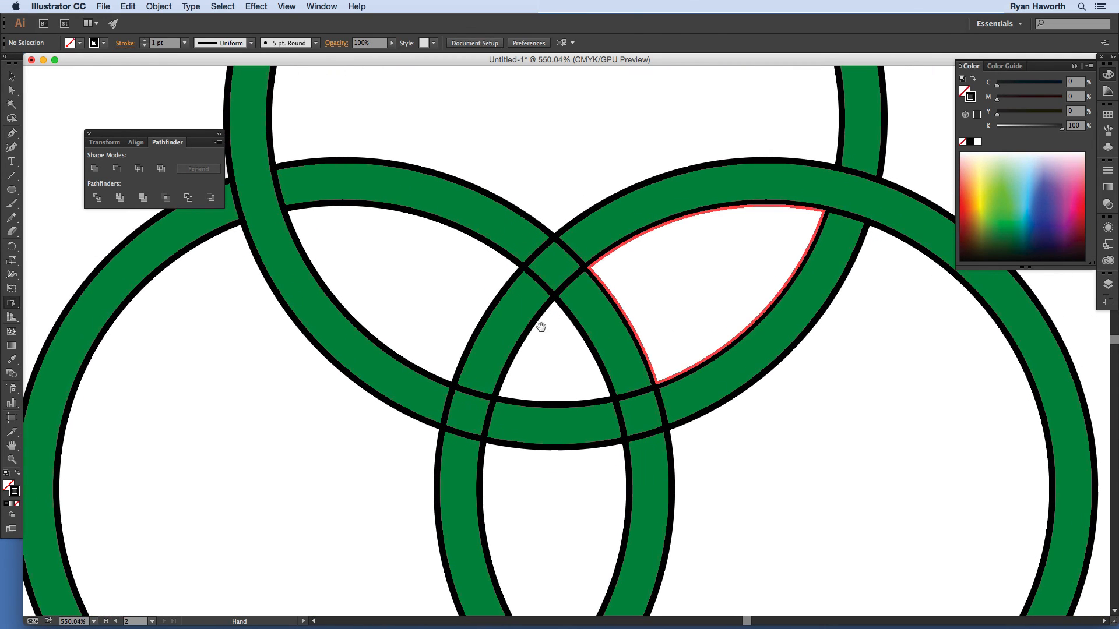
{"action": "left_click_drag", "start_coordinate": [504, 381], "coordinate": [520, 344]}
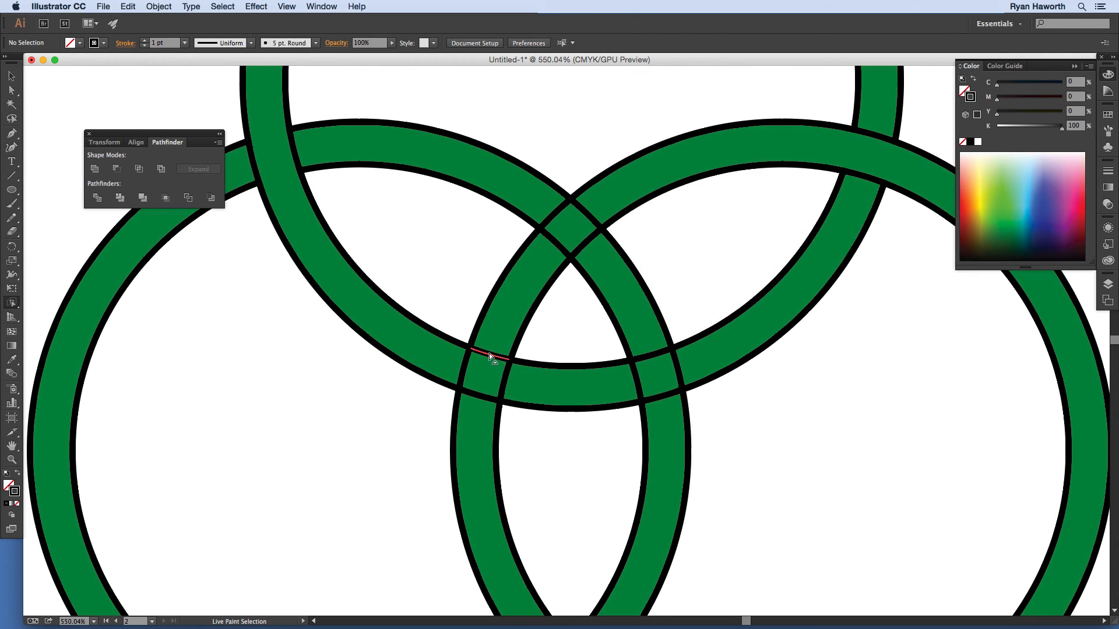
{"action": "left_click", "coordinate": [489, 353]}
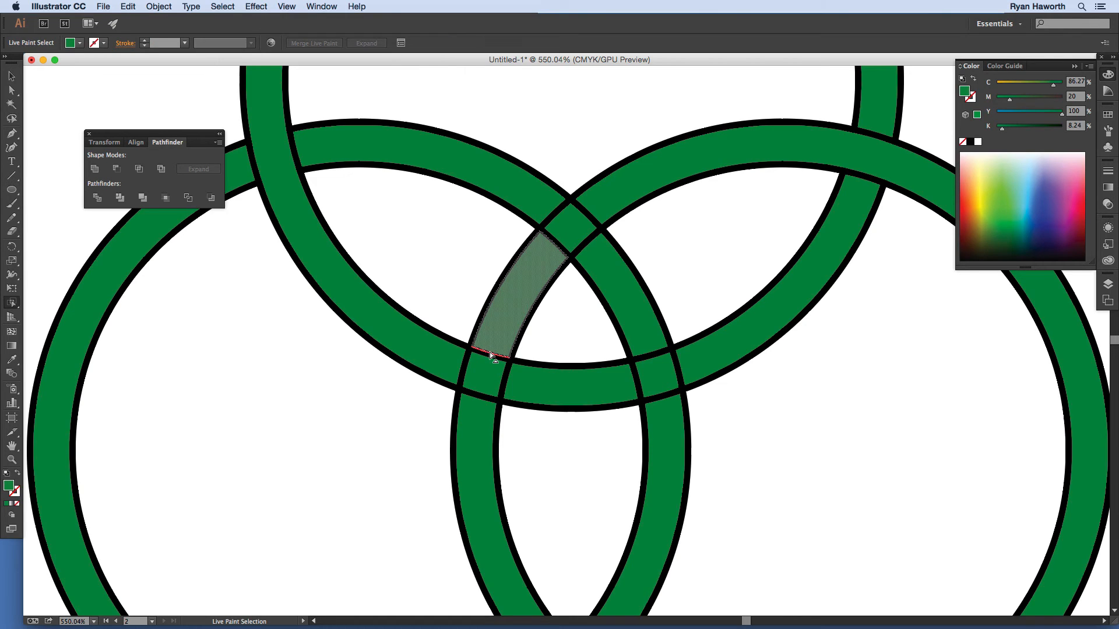
{"action": "left_click", "coordinate": [490, 354]}
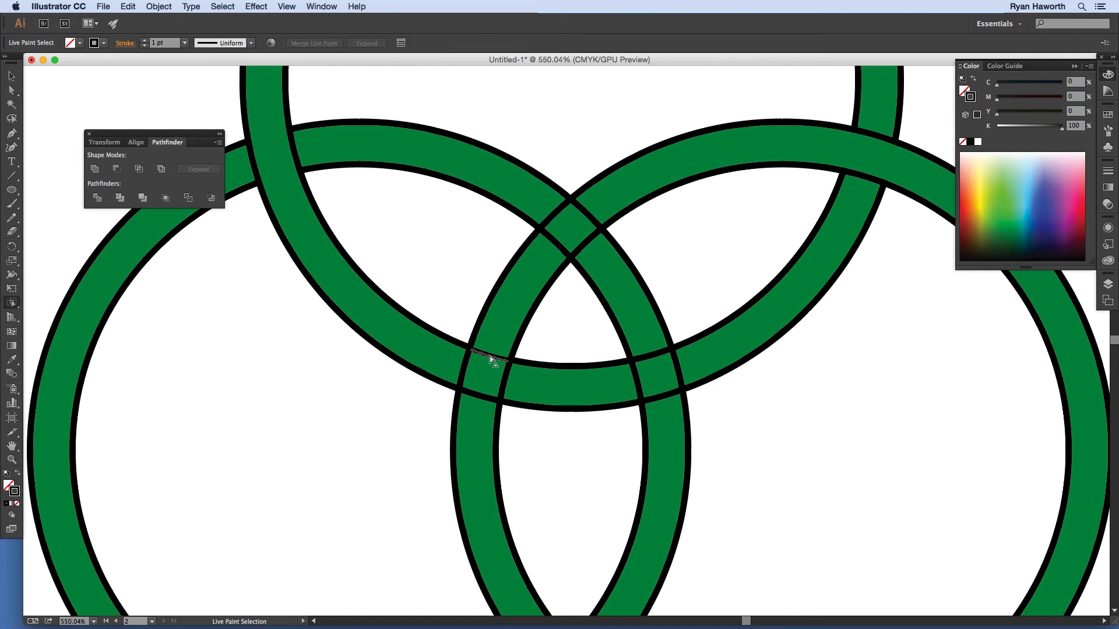
{"action": "left_click", "coordinate": [491, 354]}
{"action": "left_click", "coordinate": [491, 357]}
{"action": "left_click", "coordinate": [491, 355], "text": "shift"}
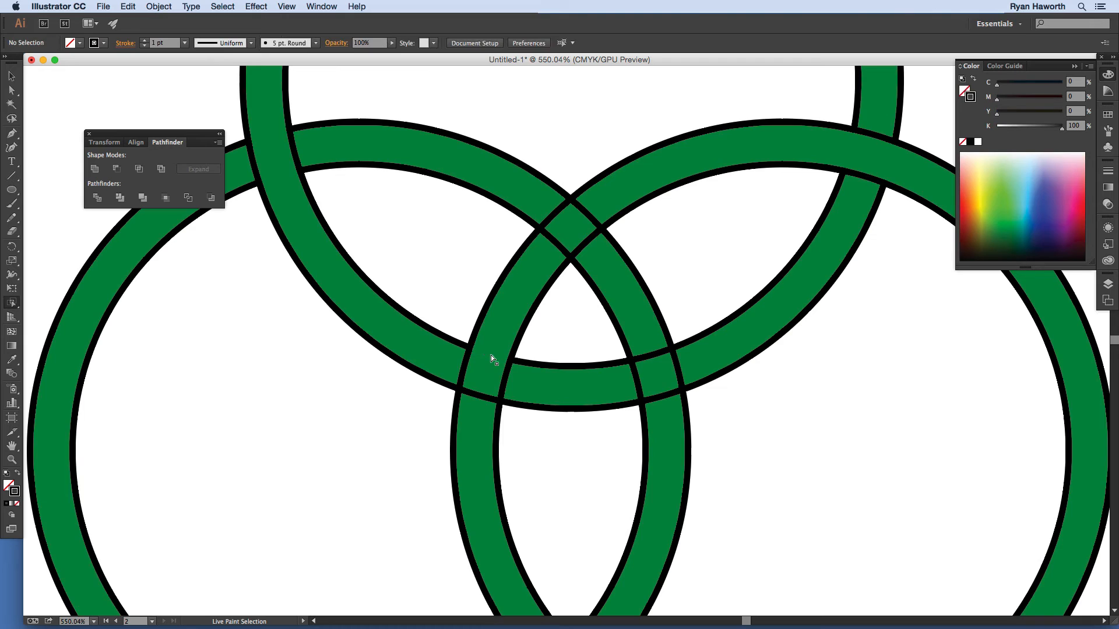
{"action": "left_click", "coordinate": [476, 393]}
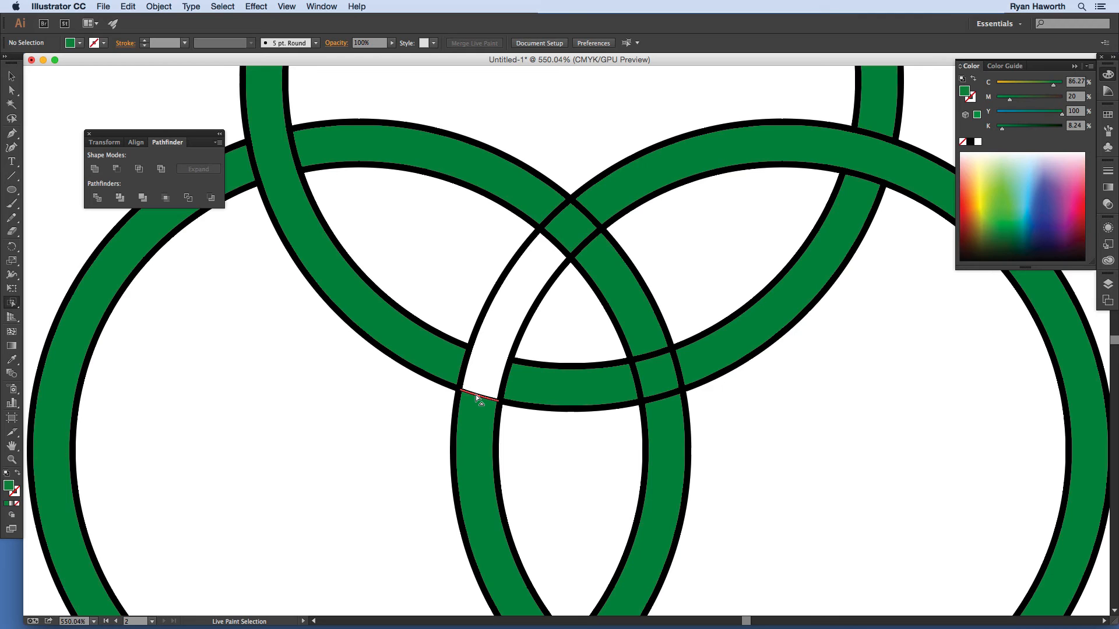
{"action": "key", "text": "super+z"}
{"action": "left_click", "coordinate": [476, 395]}
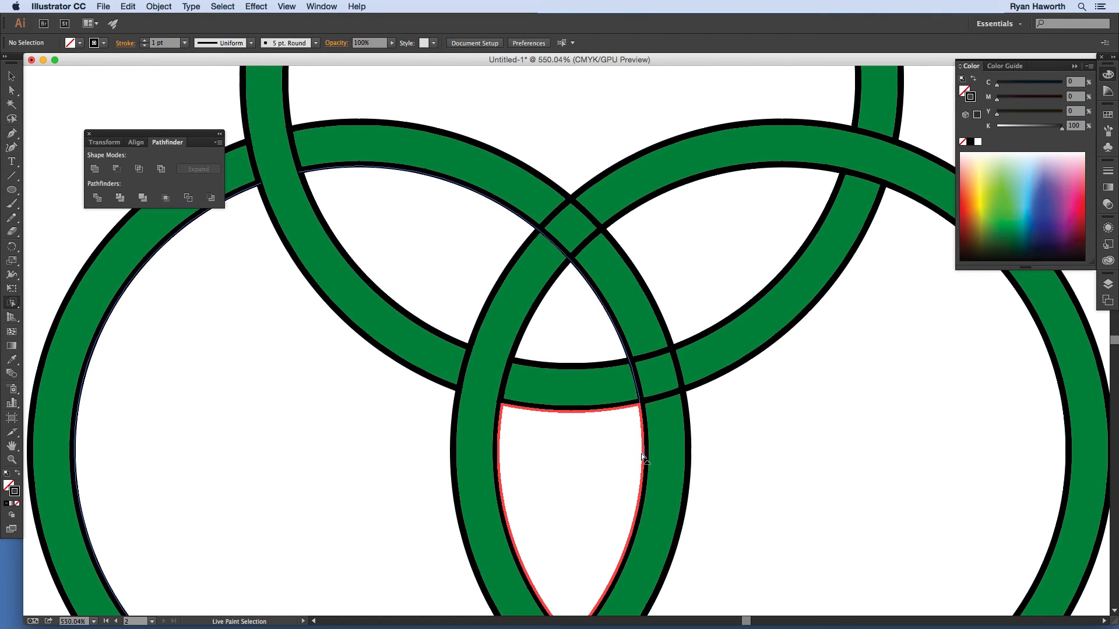
Step: Delete the dividing edges at the lower ring crossing so the band runs unbroken
{"action": "mouse_move", "coordinate": [641, 453]}
{"action": "left_mouse_down"}
{"action": "mouse_move", "coordinate": [569, 355]}
{"action": "mouse_move", "coordinate": [556, 374]}
{"action": "mouse_move", "coordinate": [537, 540]}
{"action": "left_mouse_up"}
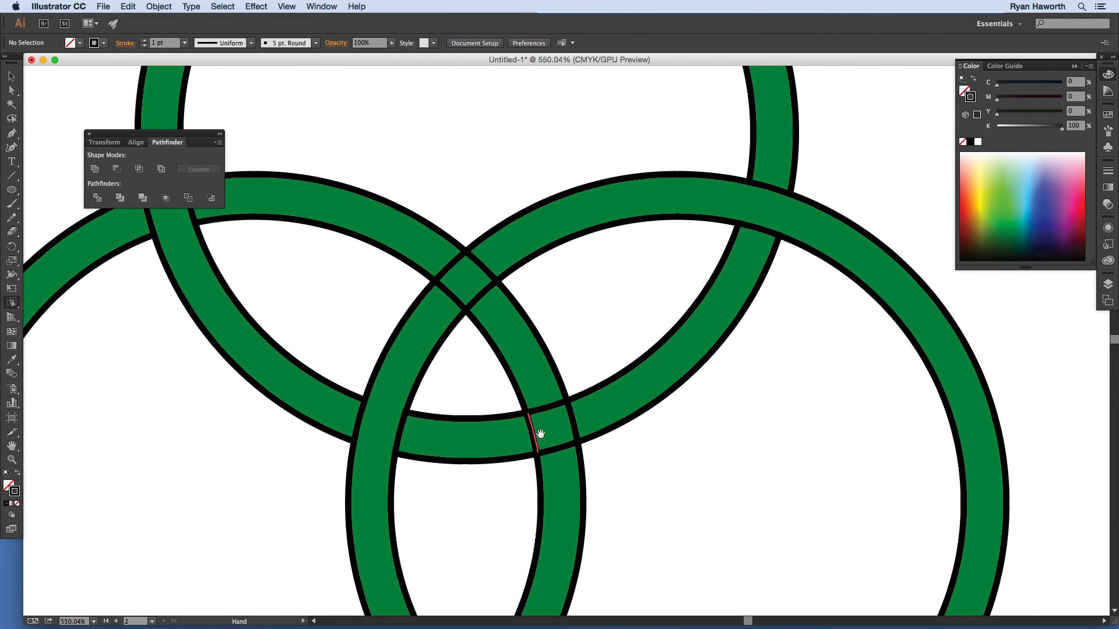
{"action": "mouse_move", "coordinate": [539, 432]}
{"action": "left_mouse_down"}
{"action": "mouse_move", "coordinate": [574, 366]}
{"action": "mouse_move", "coordinate": [582, 296]}
{"action": "mouse_move", "coordinate": [617, 387]}
{"action": "mouse_move", "coordinate": [620, 454]}
{"action": "mouse_move", "coordinate": [612, 407]}
{"action": "mouse_move", "coordinate": [590, 396]}
{"action": "left_mouse_up"}
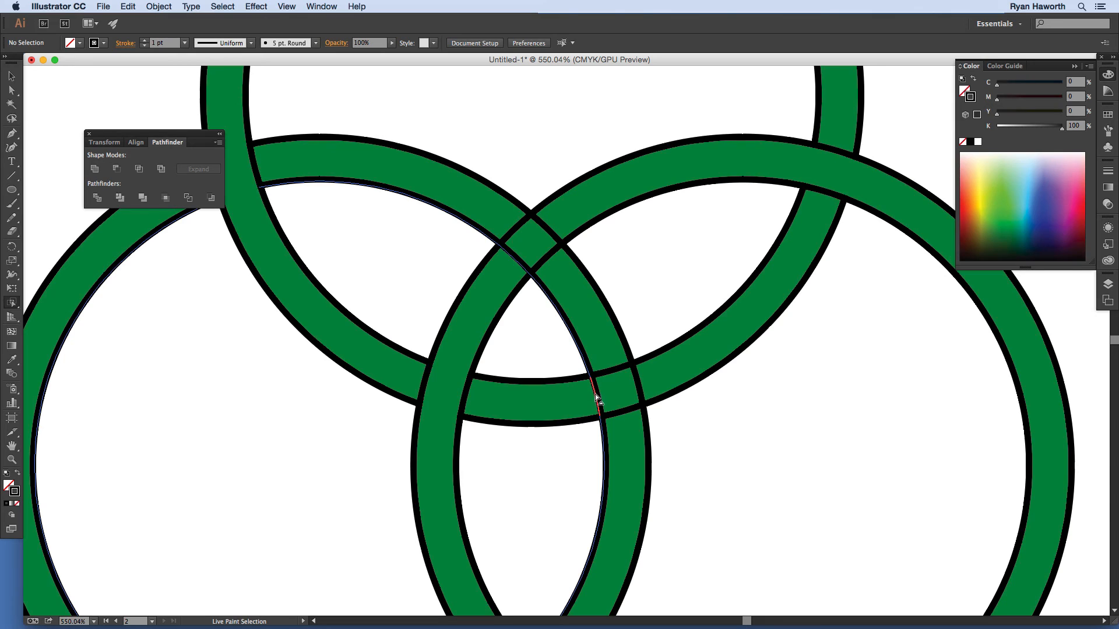
{"action": "left_click", "coordinate": [595, 398]}
{"action": "key", "text": "Delete"}
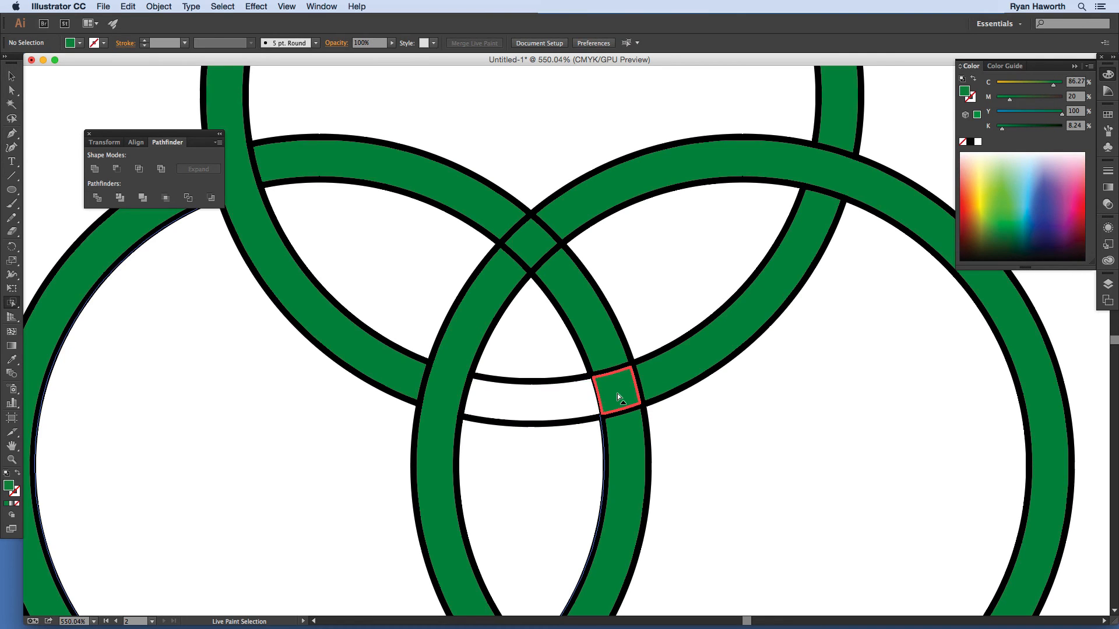
{"action": "key", "text": "super+z"}
{"action": "left_click", "coordinate": [596, 396]}
{"action": "key", "text": "Delete"}
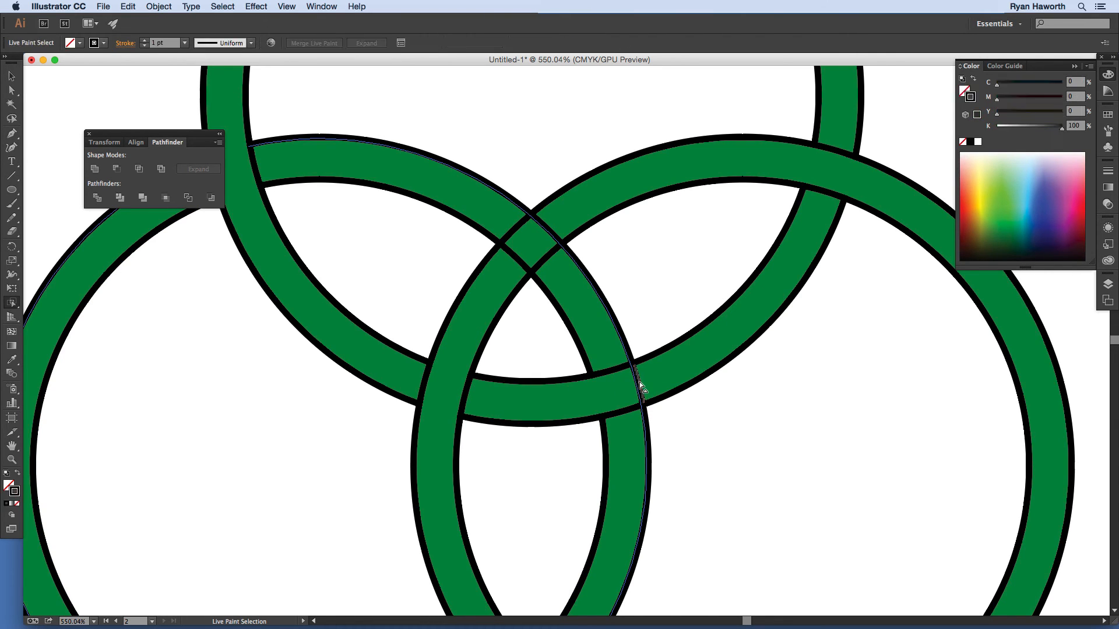
{"action": "left_click", "coordinate": [639, 383]}
{"action": "key", "text": "Delete"}
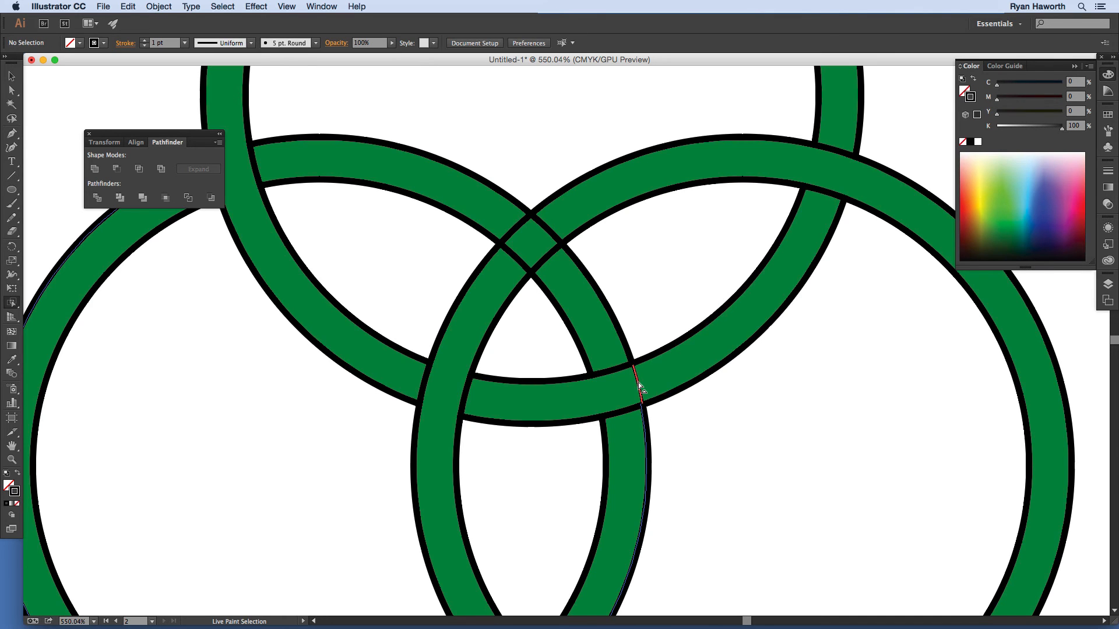
{"action": "left_click", "coordinate": [638, 382]}
{"action": "key", "text": "Delete"}
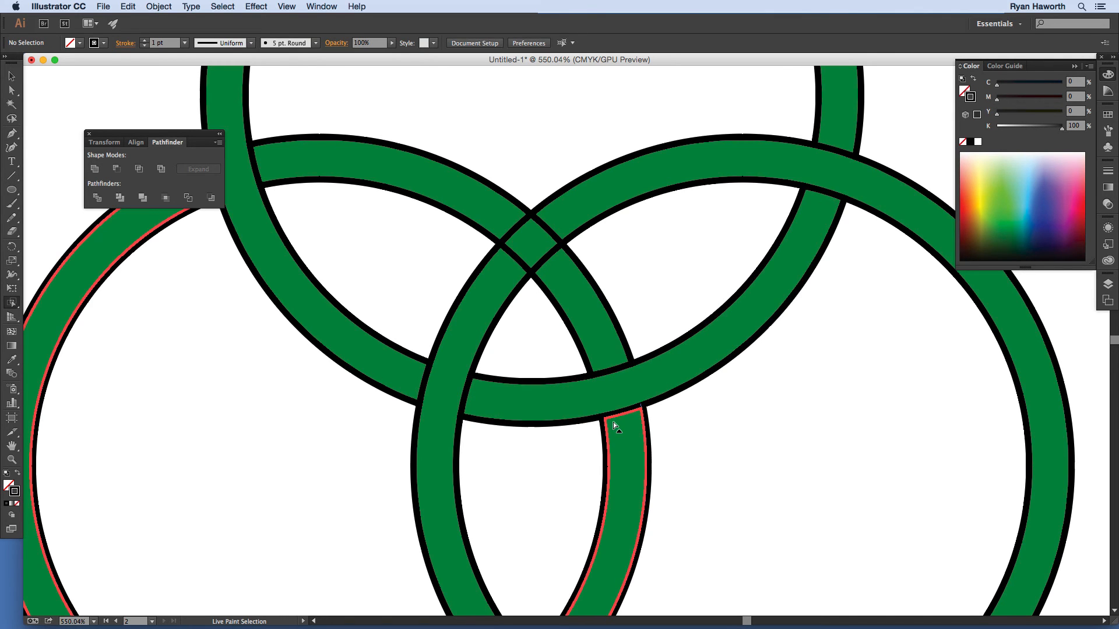
Step: Delete the dividing edge at the upper ring crossing, undoing an accidental fill removal
{"action": "left_click_drag", "start_coordinate": [613, 422], "coordinate": [654, 518]}
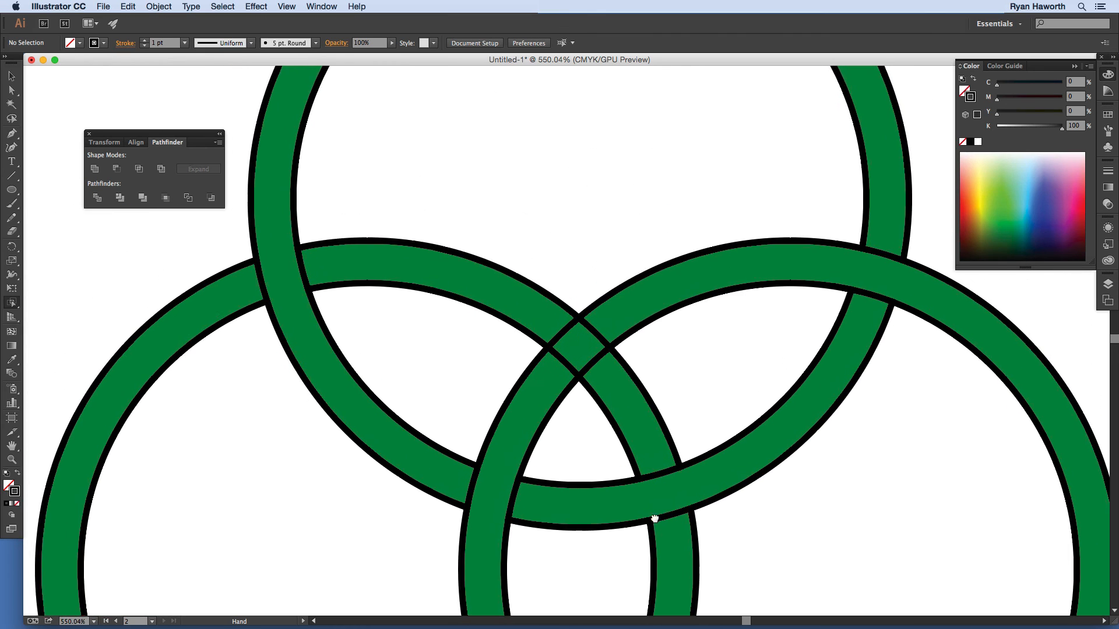
{"action": "left_click_drag", "start_coordinate": [601, 387], "coordinate": [597, 327]}
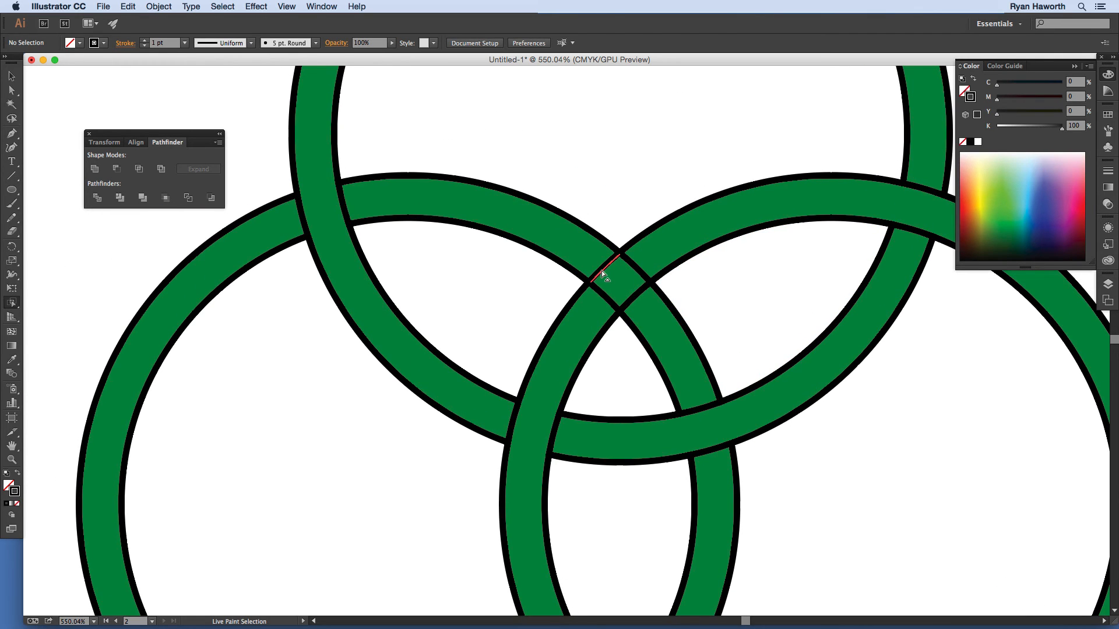
{"action": "left_click", "coordinate": [601, 271]}
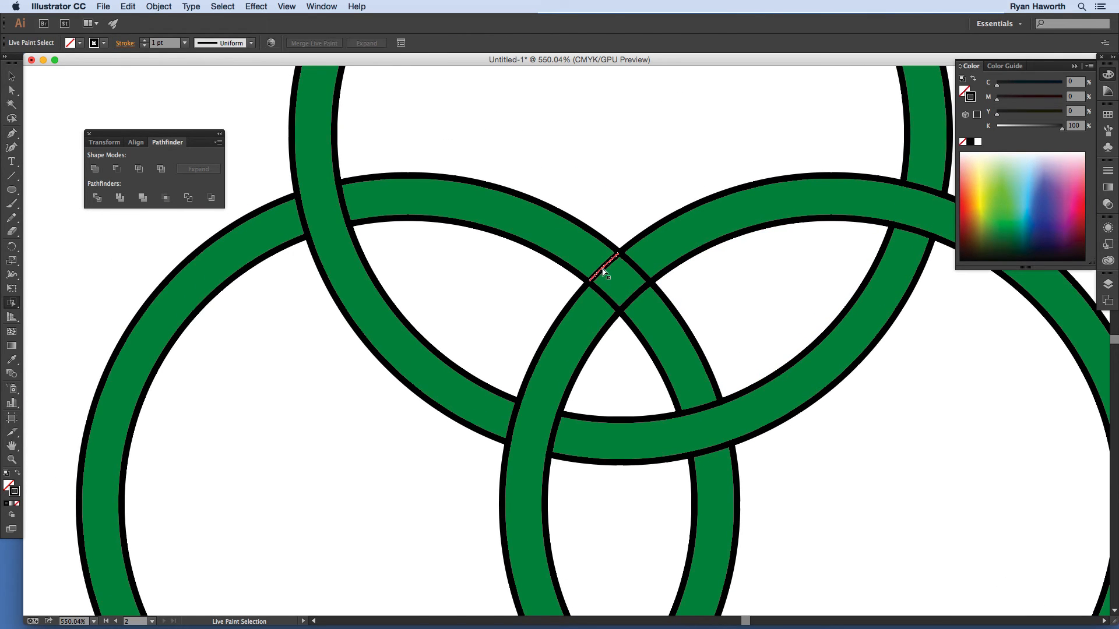
{"action": "key", "text": "Delete"}
{"action": "left_click", "coordinate": [604, 268]}
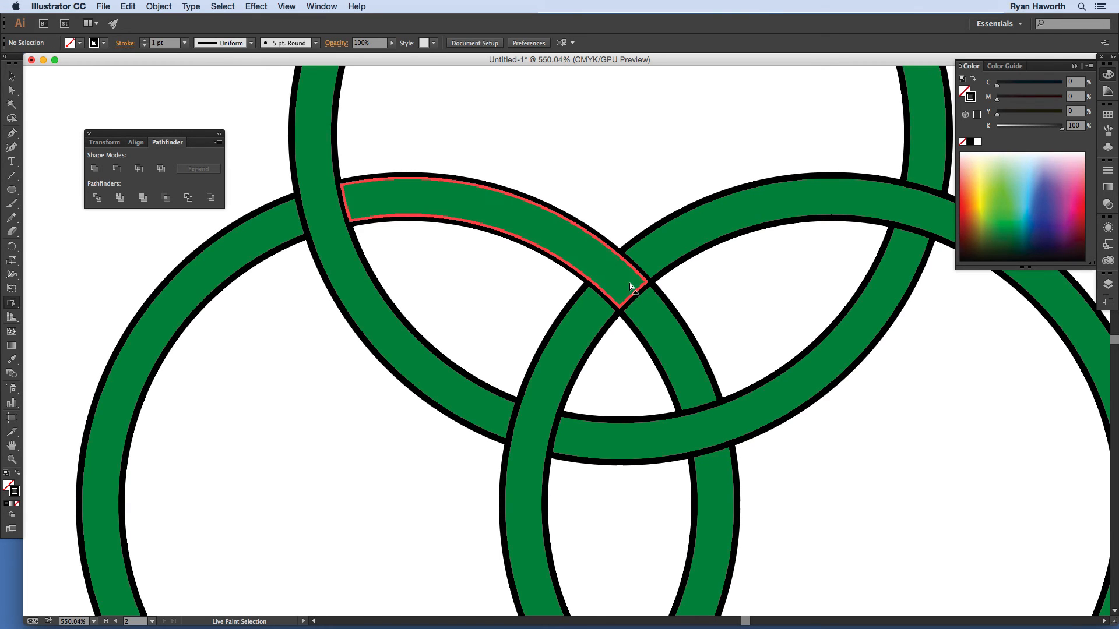
{"action": "key", "text": "Delete"}
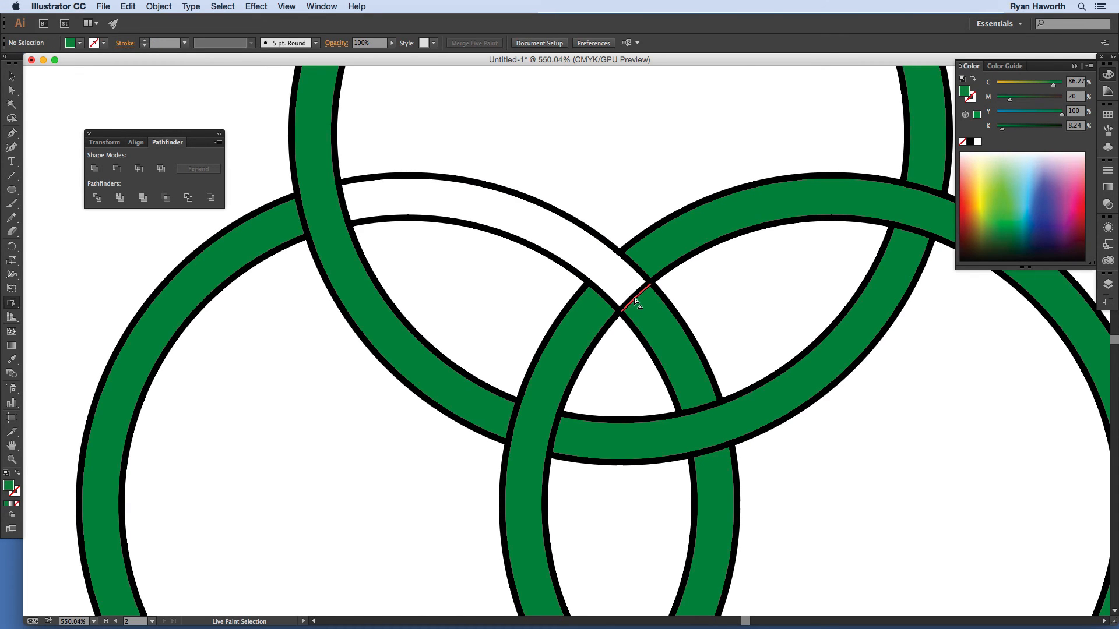
{"action": "key", "text": "super+z"}
{"action": "left_click", "coordinate": [634, 297]}
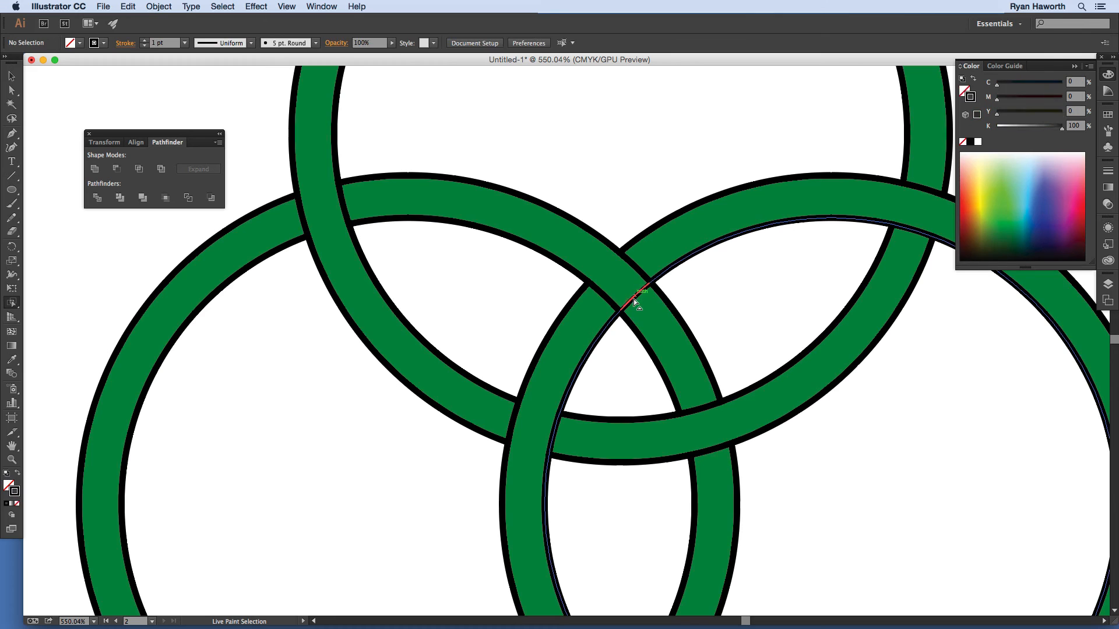
{"action": "left_click", "coordinate": [634, 297]}
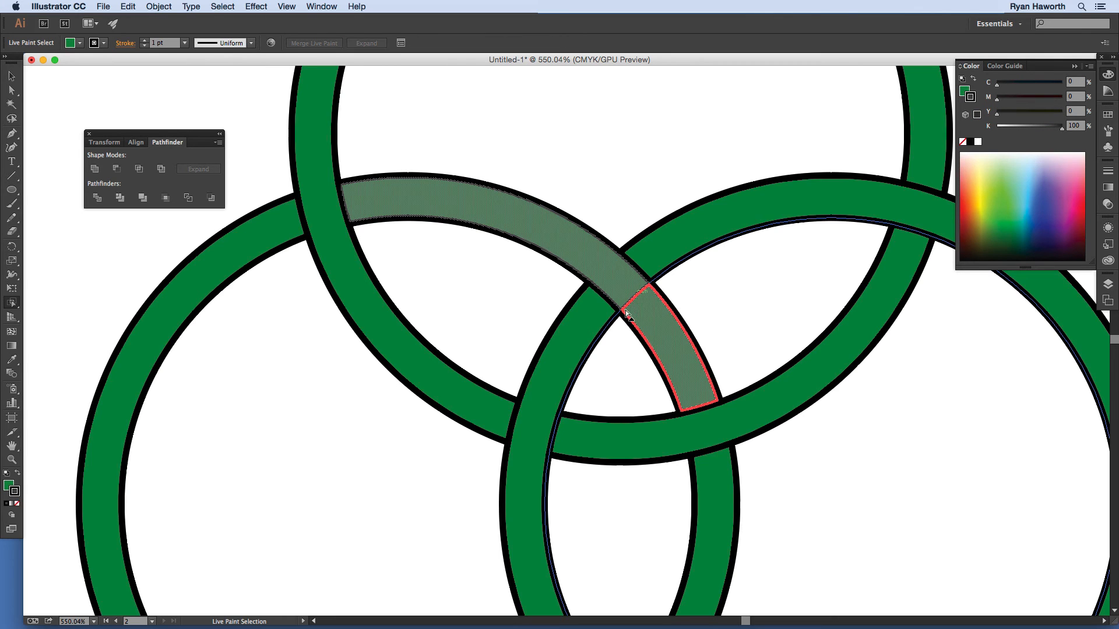
{"action": "key", "text": "super+shift+a"}
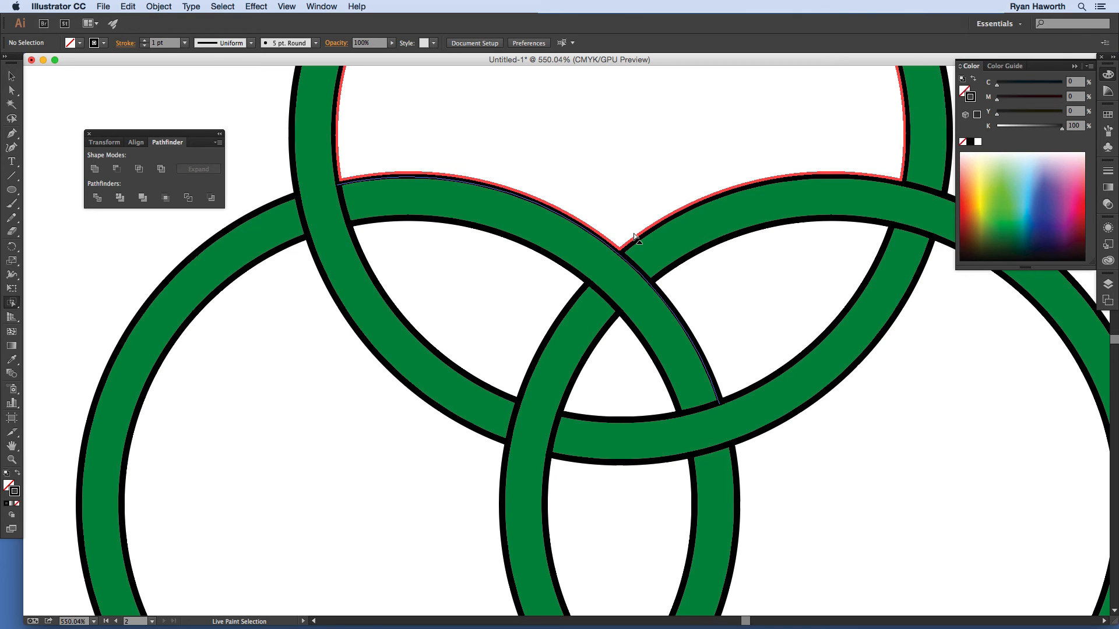
Step: Zoom out to show all three rings and switch to the Live Paint Bucket
{"action": "key", "text": "super+minus"}
{"action": "key", "text": "super+minus"}
{"action": "key", "text": "super+minus"}
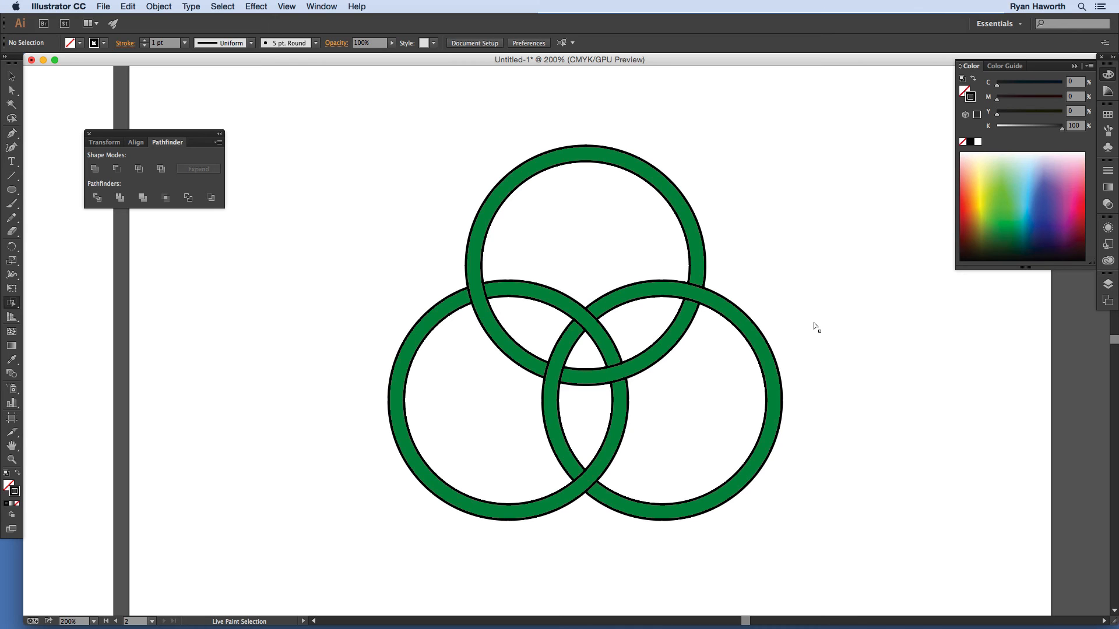
{"action": "left_click", "coordinate": [14, 303]}
{"action": "left_click", "coordinate": [64, 316]}
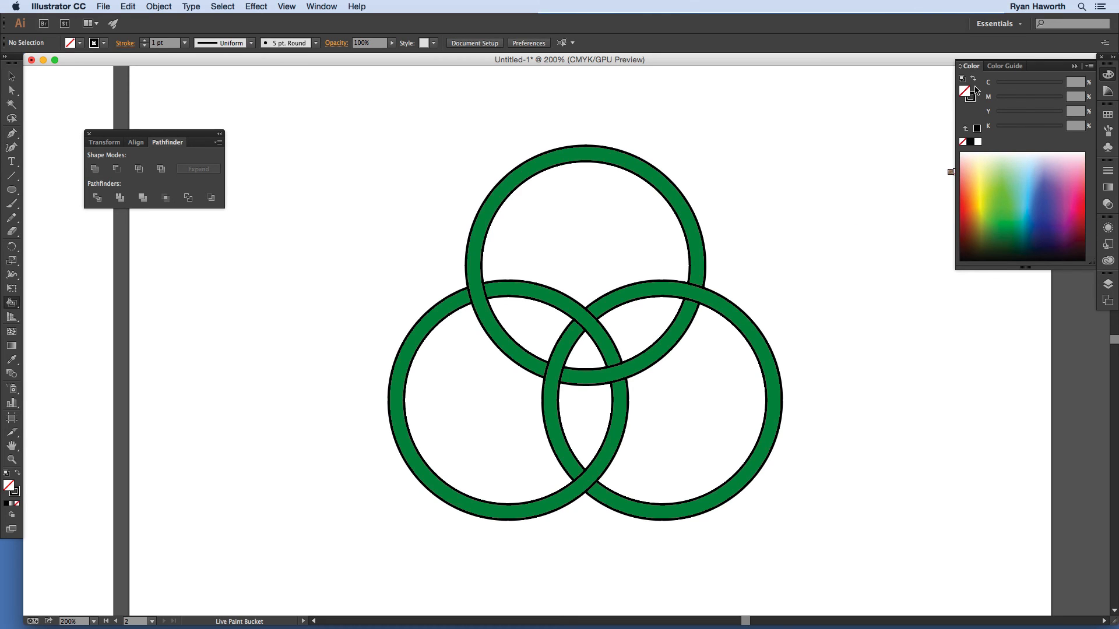
Step: Set the stroke to None and pick a golden yellow fill from the spectrum ramp
{"action": "left_click", "coordinate": [979, 141]}
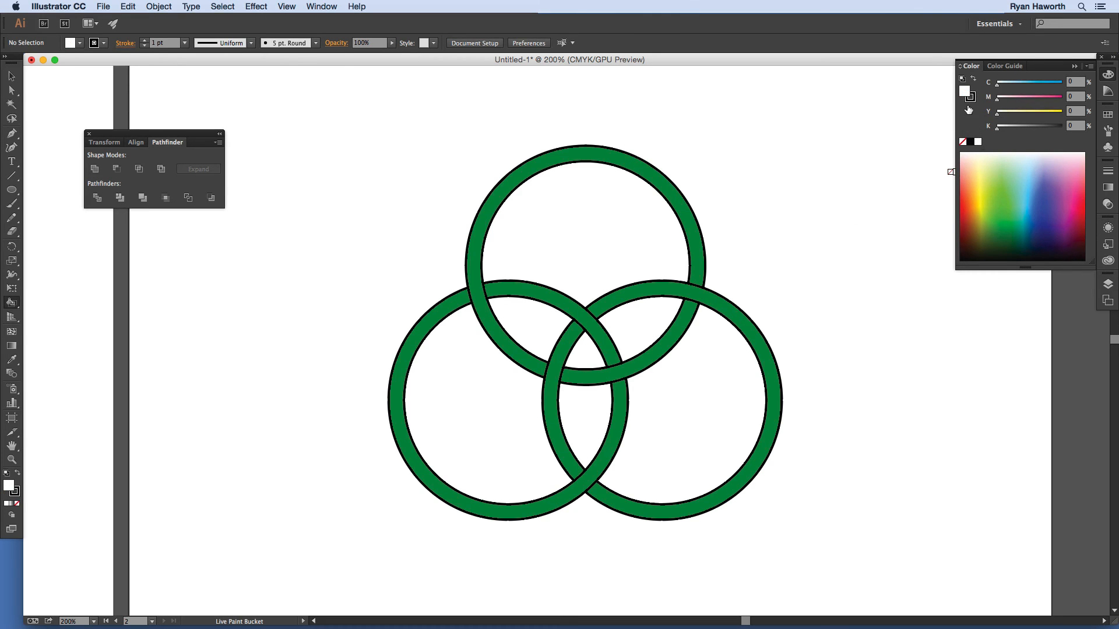
{"action": "left_click", "coordinate": [962, 142]}
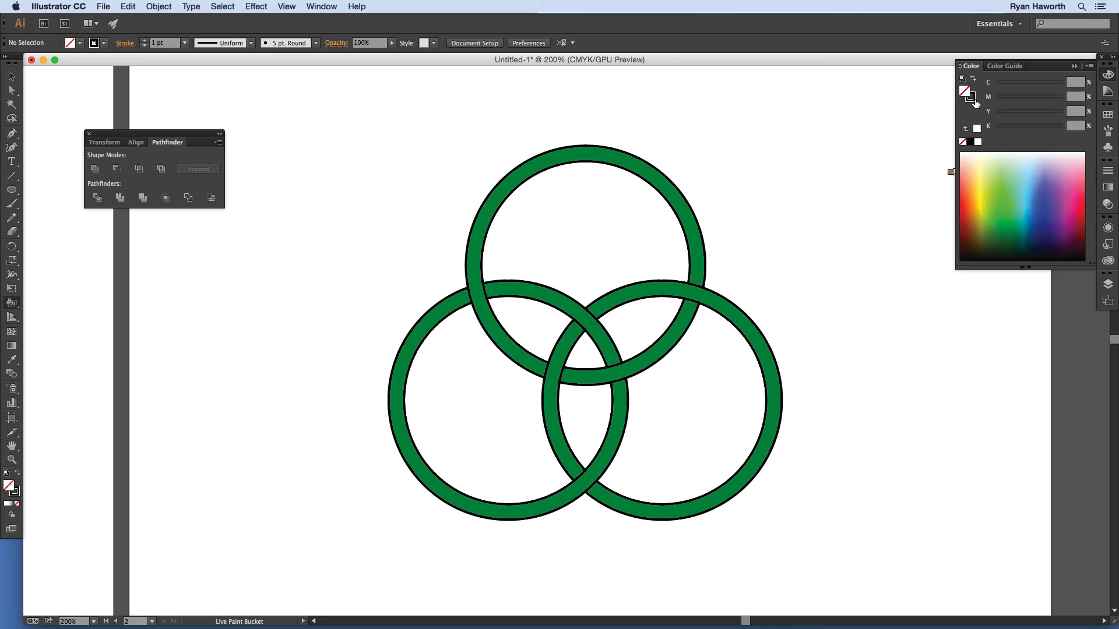
{"action": "left_click", "coordinate": [978, 141]}
{"action": "left_click", "coordinate": [973, 100]}
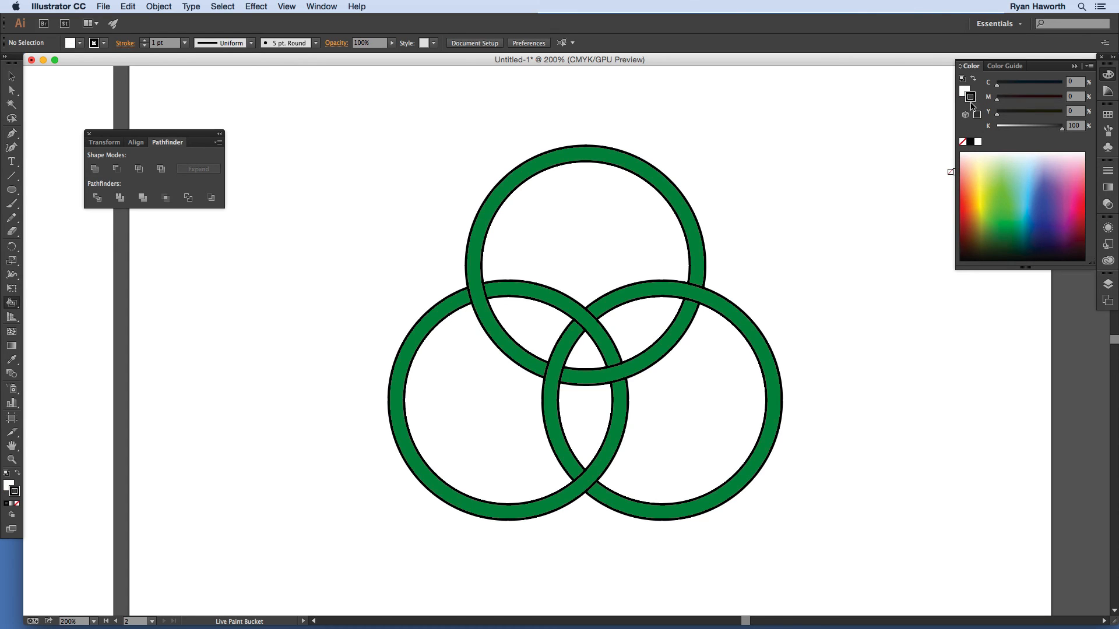
{"action": "left_click", "coordinate": [963, 142]}
{"action": "left_click", "coordinate": [965, 91]}
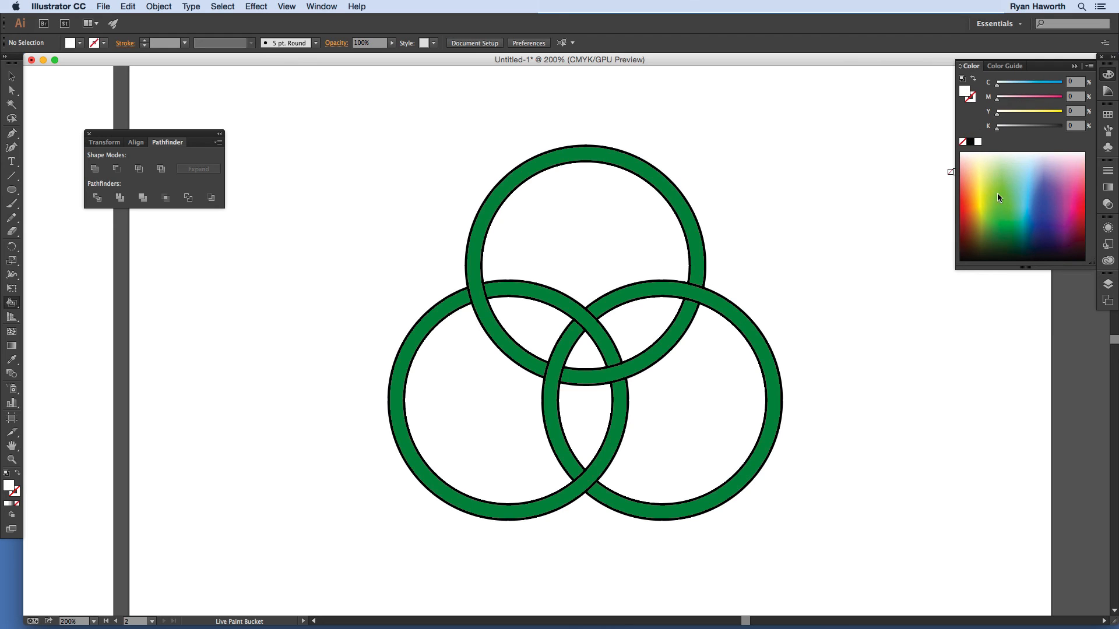
{"action": "left_click", "coordinate": [982, 204]}
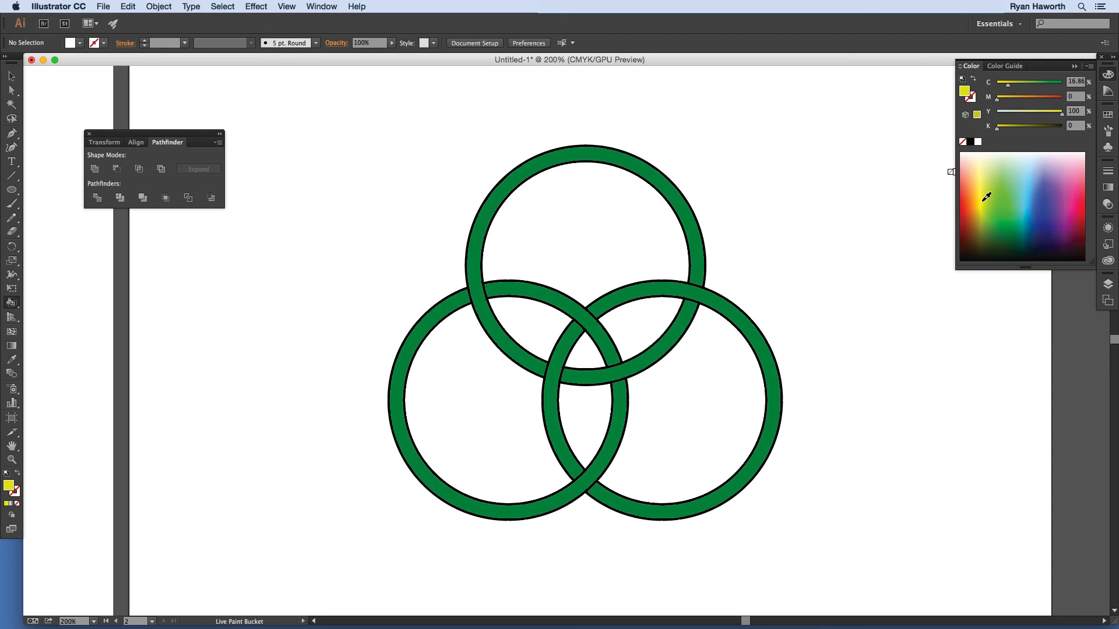
{"action": "left_click_drag", "start_coordinate": [985, 213], "coordinate": [978, 191]}
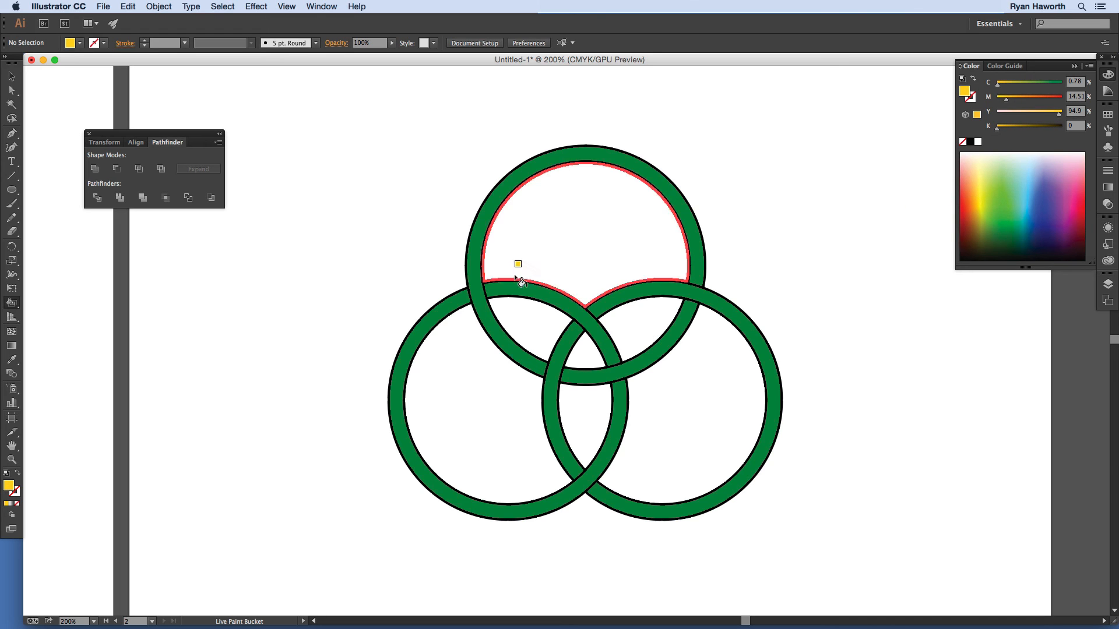
Step: Live Paint all three circle interiors, overlap lenses and centre triangle yellow
{"action": "left_click", "coordinate": [572, 251]}
{"action": "left_click", "coordinate": [629, 319]}
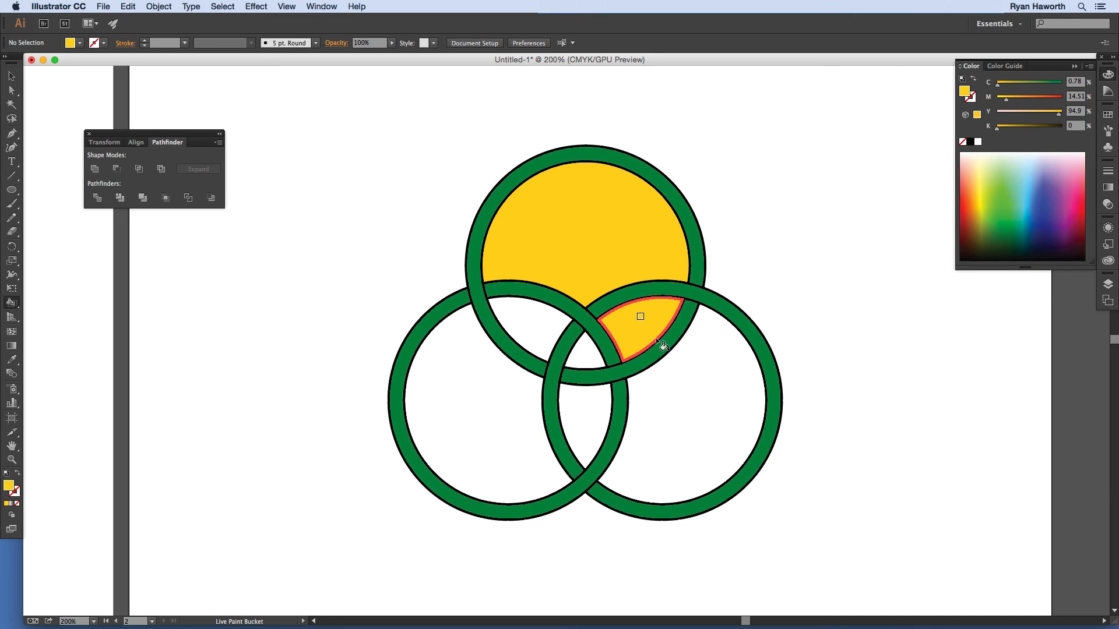
{"action": "left_click", "coordinate": [667, 373]}
{"action": "left_click", "coordinate": [582, 400]}
{"action": "left_click", "coordinate": [583, 357]}
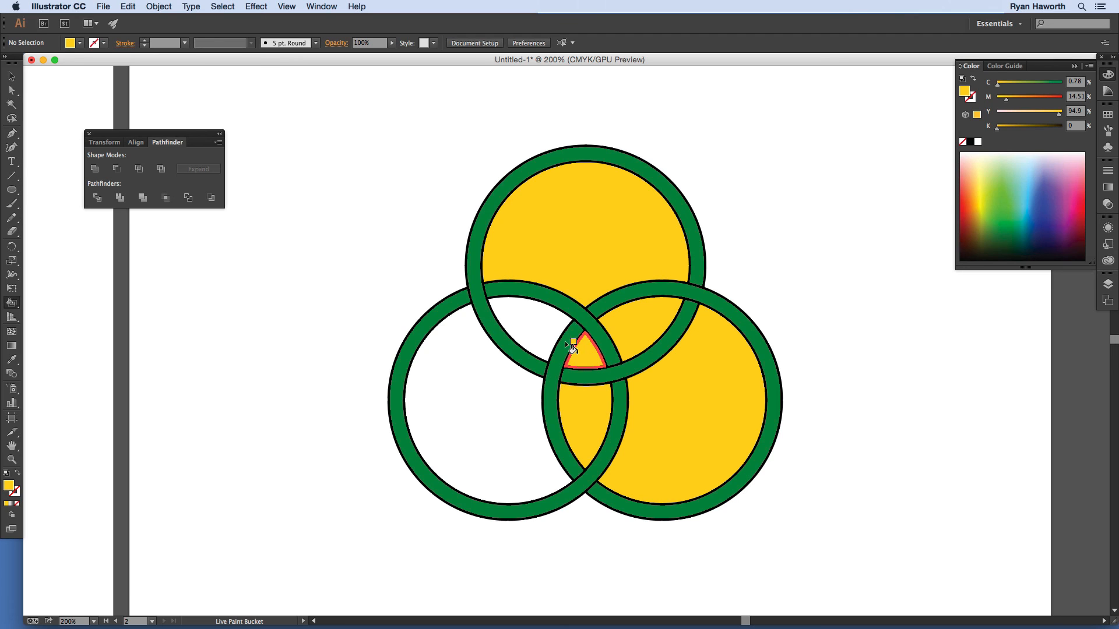
{"action": "left_click", "coordinate": [536, 320]}
{"action": "left_click", "coordinate": [507, 384]}
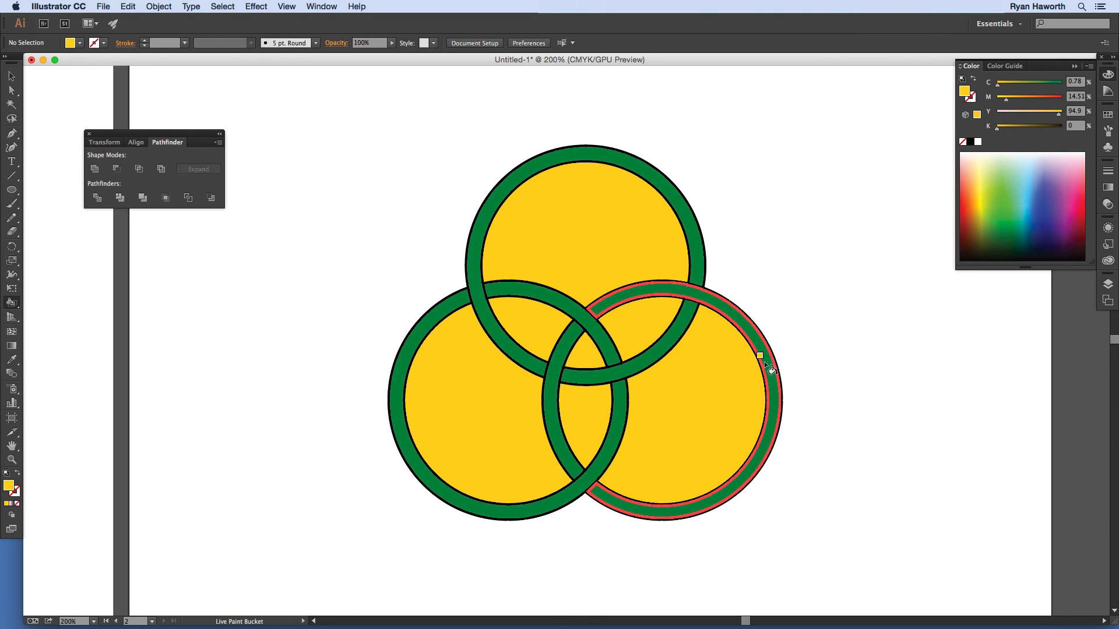
Step: Repaint the three overlap lenses blue and the central triangle pink
{"action": "left_click", "coordinate": [1048, 216]}
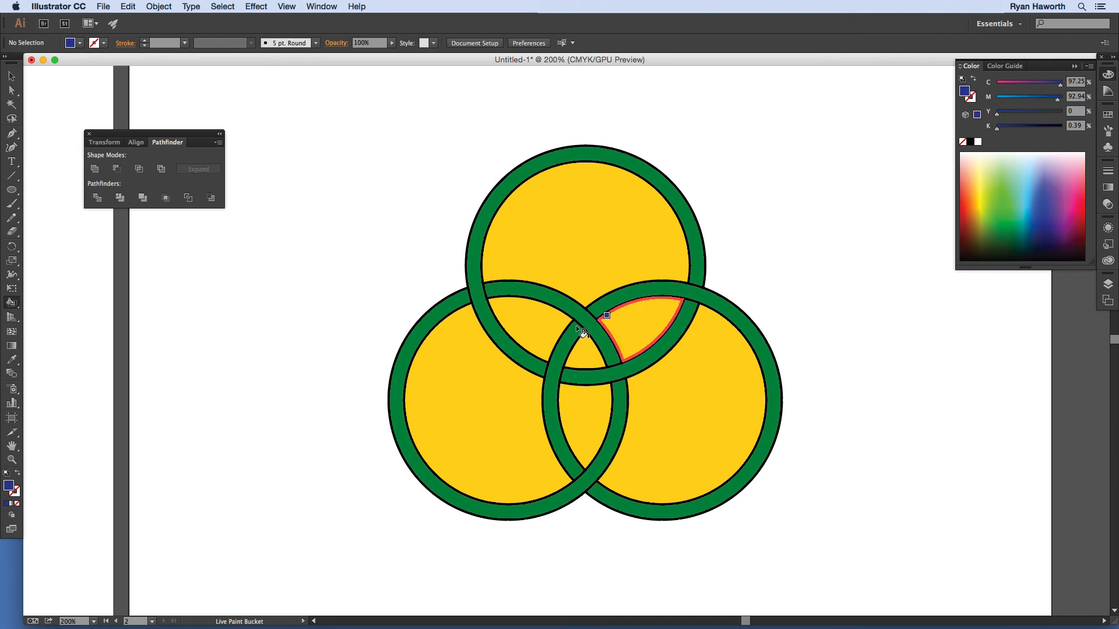
{"action": "left_click", "coordinate": [545, 327]}
{"action": "left_click", "coordinate": [612, 352]}
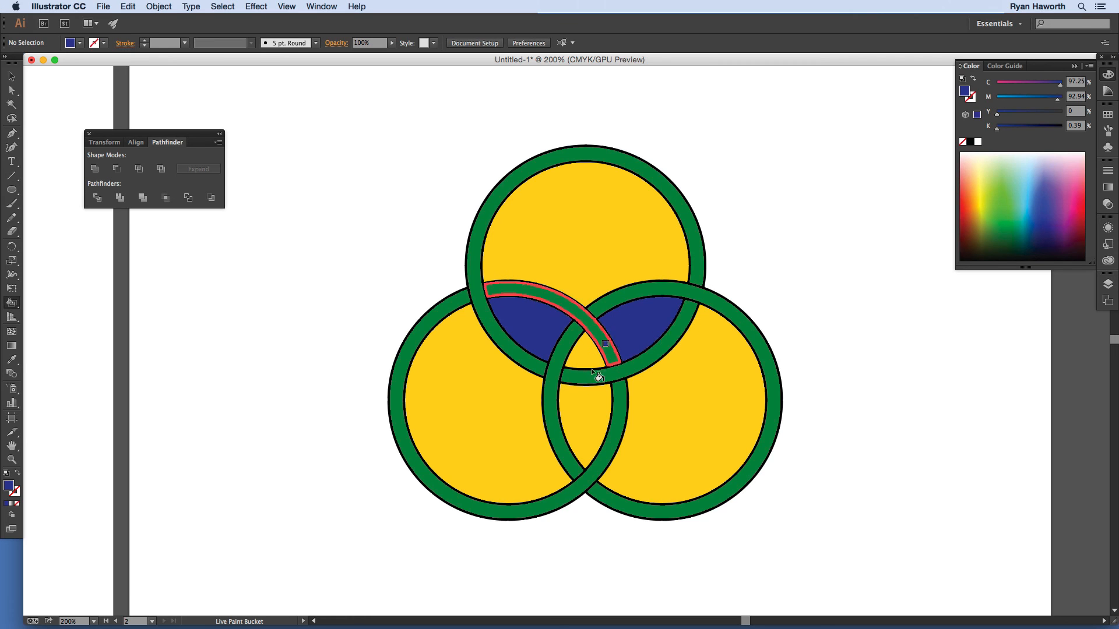
{"action": "left_click", "coordinate": [585, 401]}
{"action": "left_click", "coordinate": [1072, 198]}
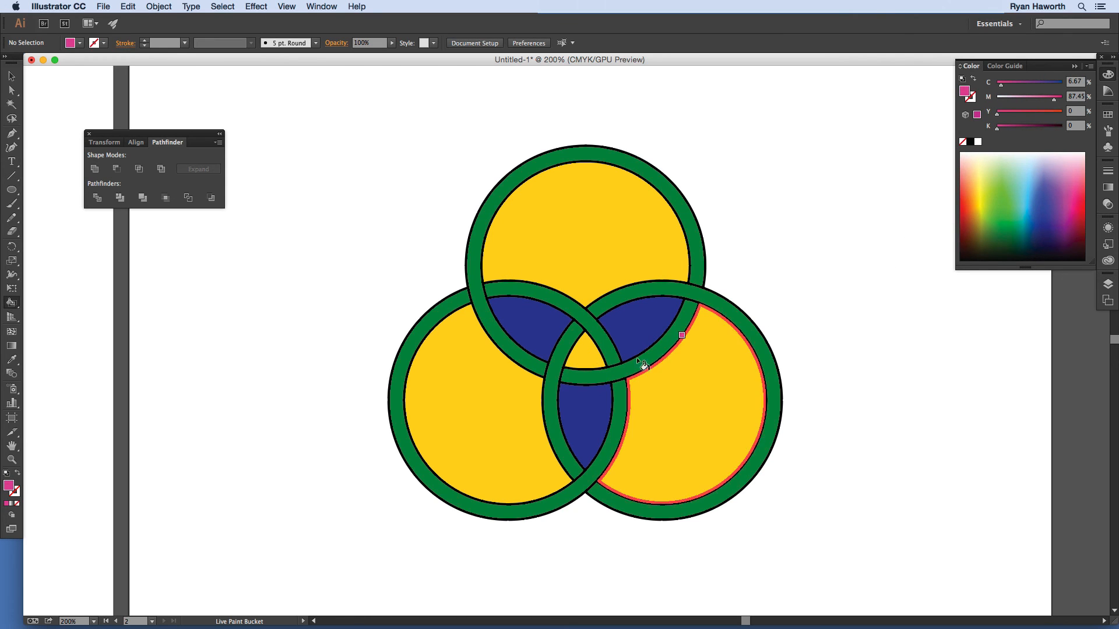
{"action": "left_click", "coordinate": [585, 352]}
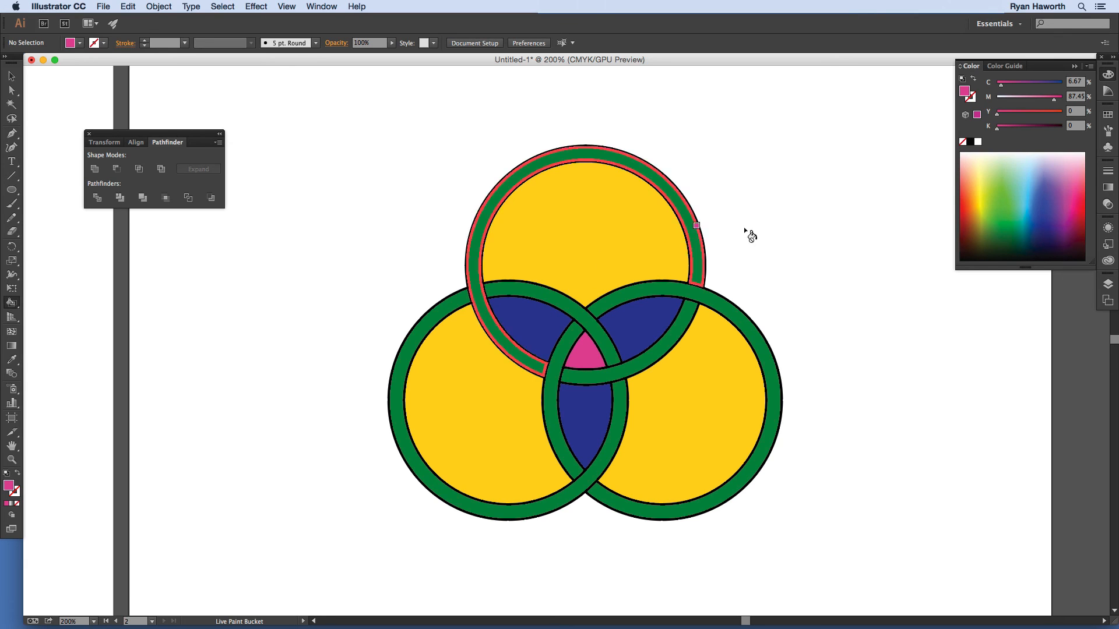
Step: Choose the brown swirl pattern swatch and paint all seven interior faces with it
{"action": "left_click", "coordinate": [1108, 114]}
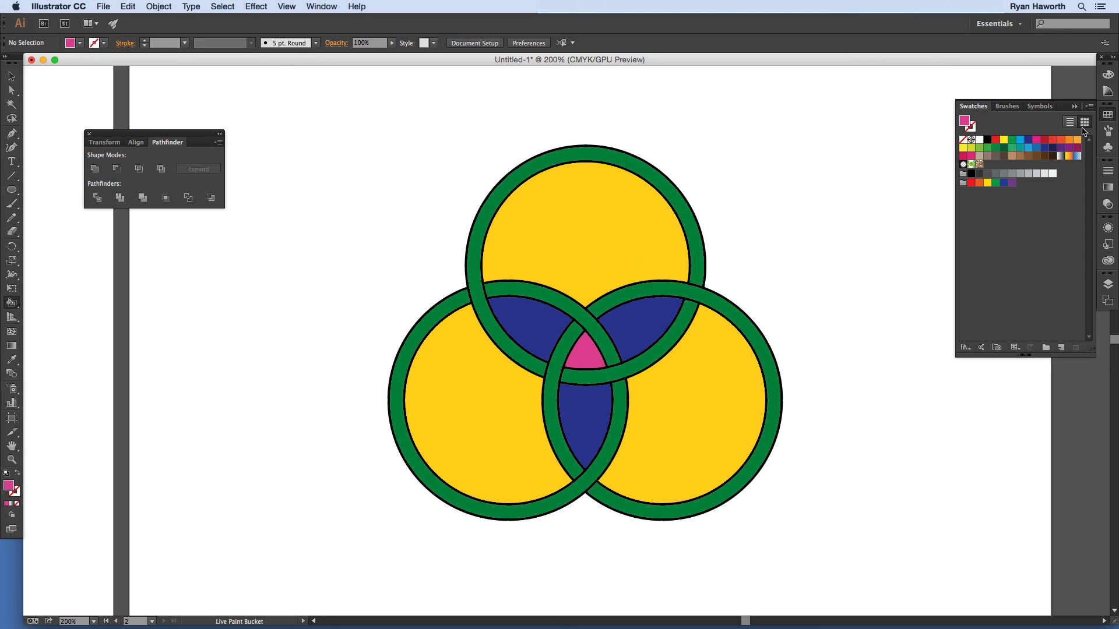
{"action": "left_click", "coordinate": [979, 165]}
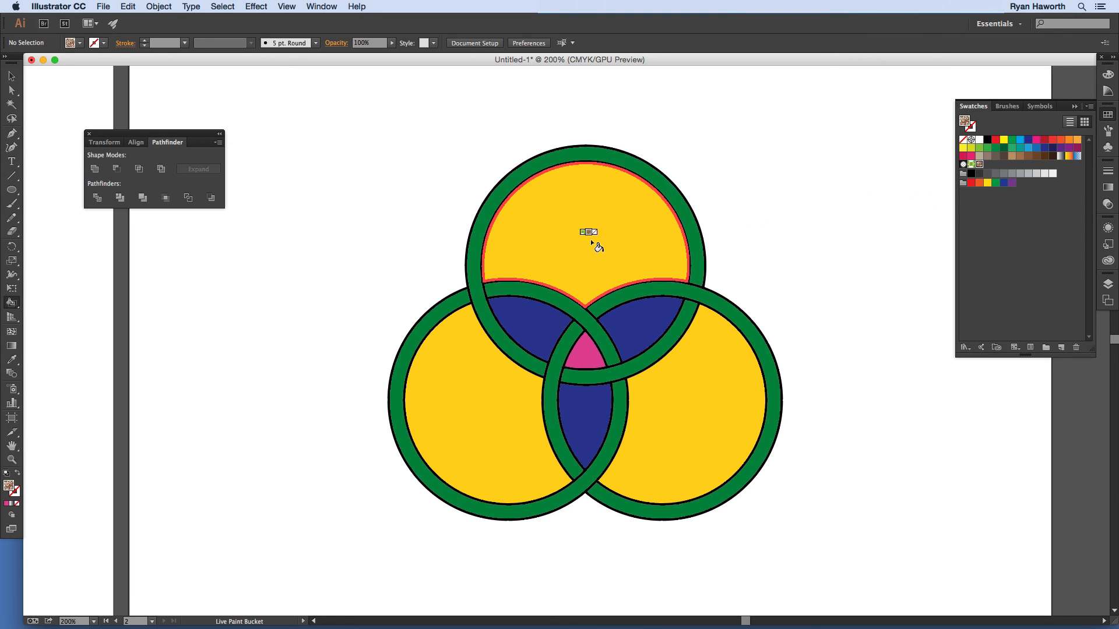
{"action": "left_click", "coordinate": [647, 353]}
{"action": "left_click", "coordinate": [668, 382]}
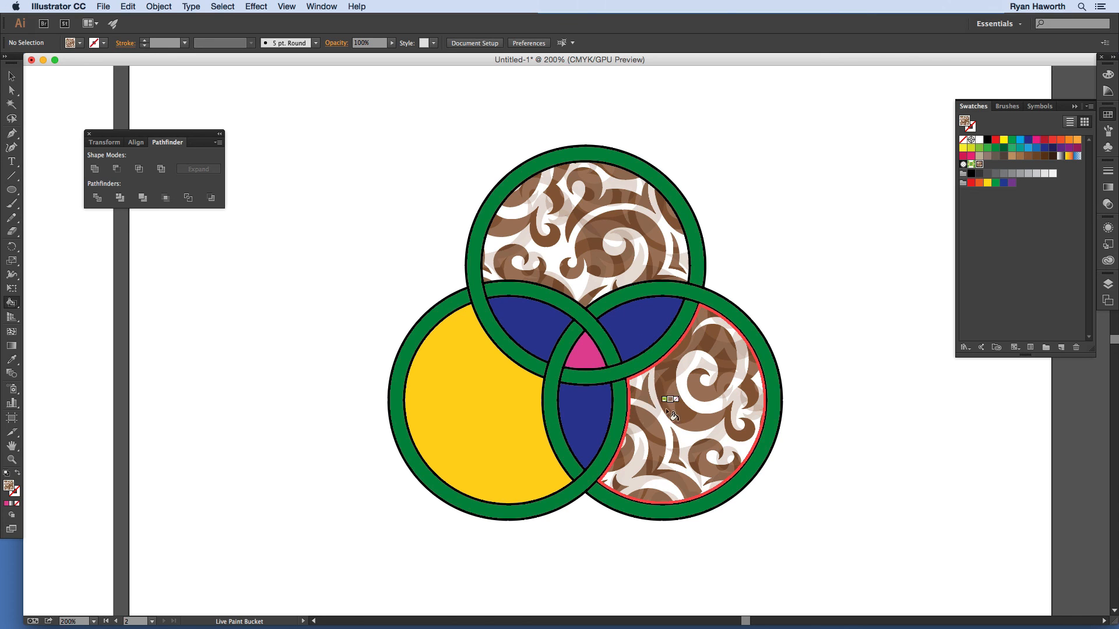
{"action": "left_click", "coordinate": [482, 412]}
{"action": "left_click", "coordinate": [580, 414]}
{"action": "left_click", "coordinate": [539, 326]}
{"action": "left_click", "coordinate": [578, 351]}
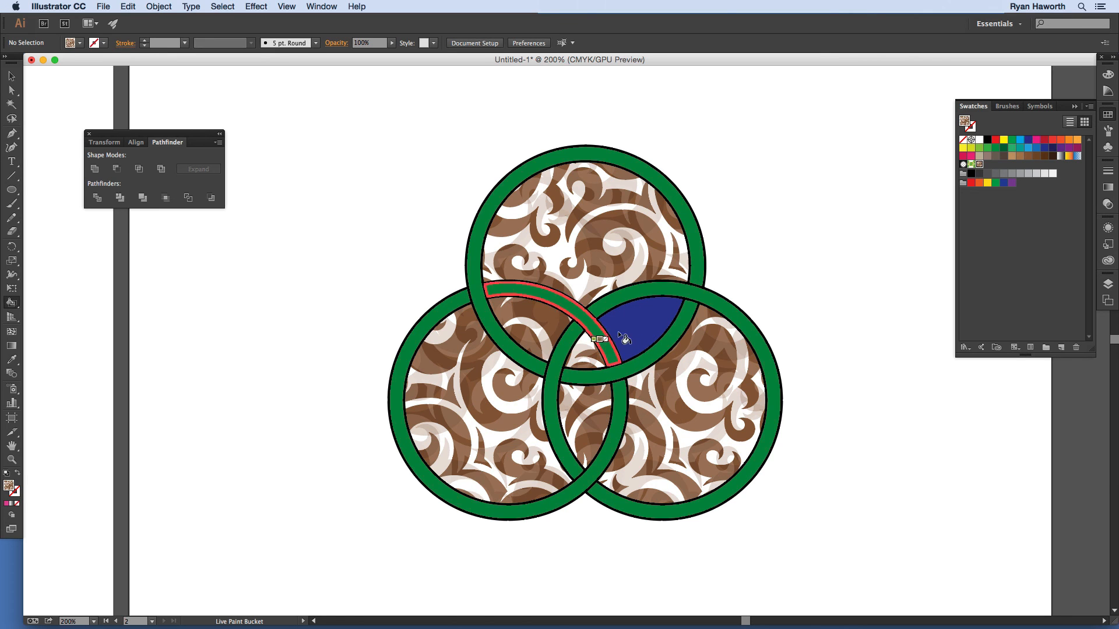
{"action": "left_click", "coordinate": [624, 330]}
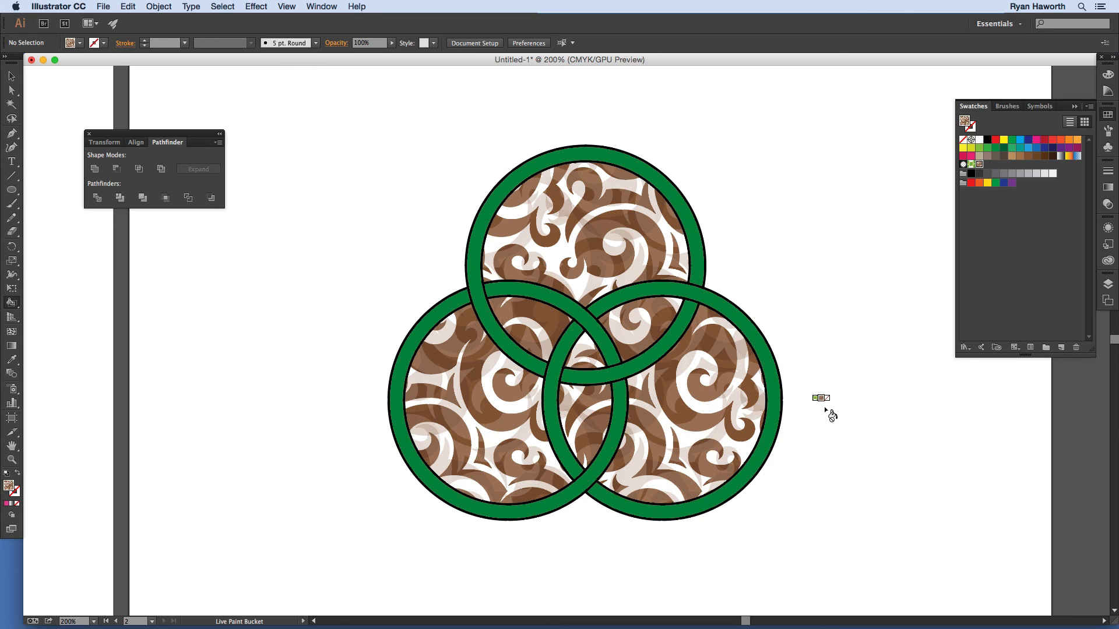
Step: Live Paint the right ring's segments red
{"action": "left_click", "coordinate": [1044, 140]}
{"action": "left_click", "coordinate": [710, 506]}
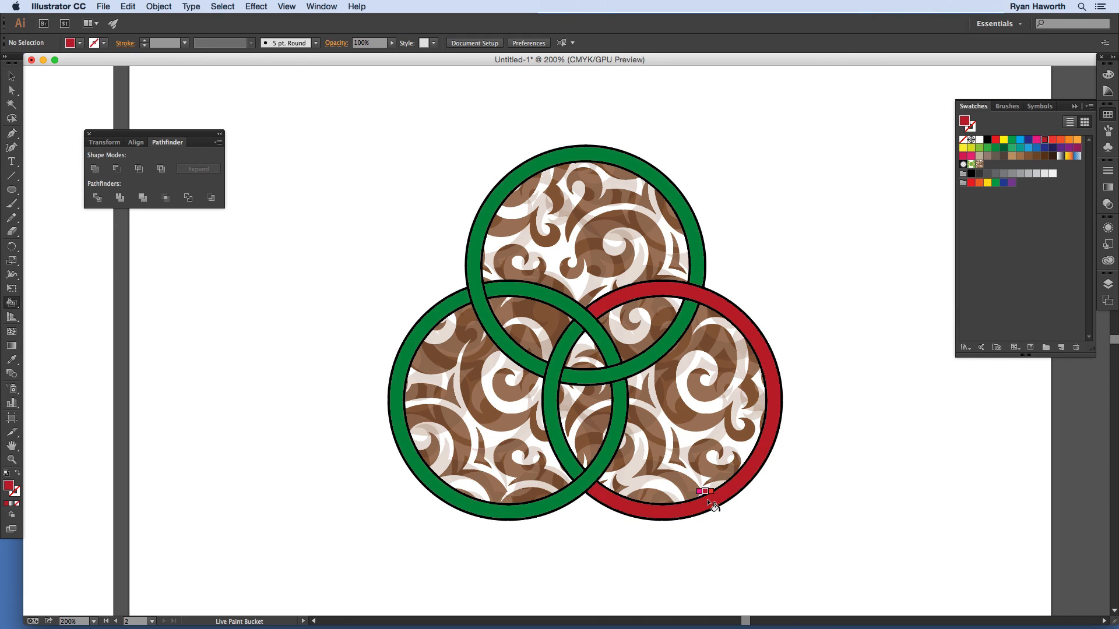
{"action": "left_click", "coordinate": [565, 345]}
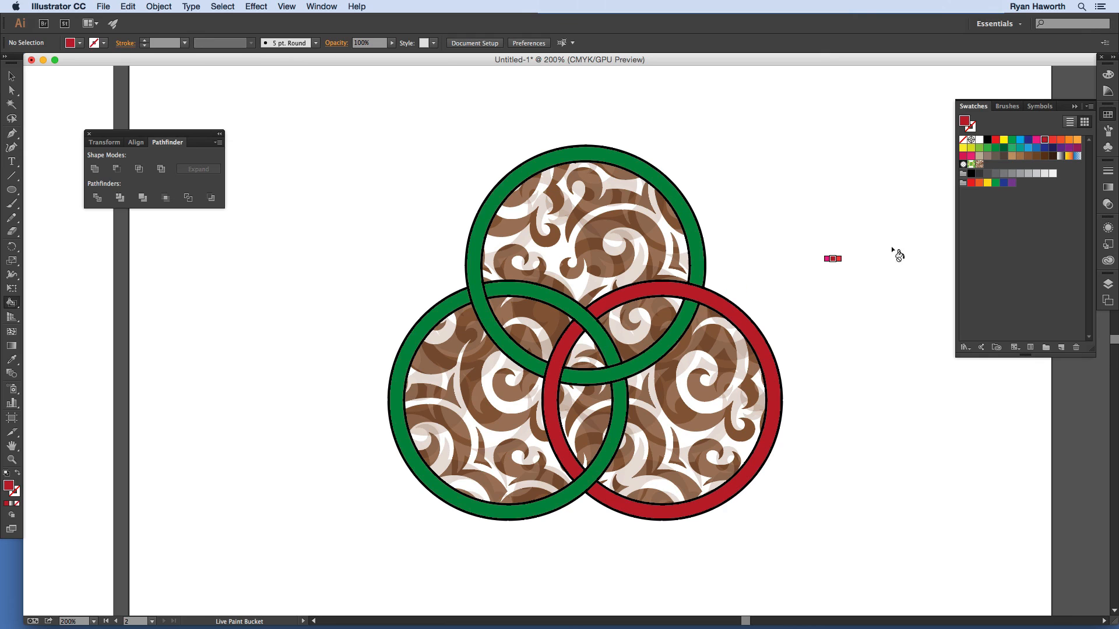
Step: Live Paint the top ring's segments orange
{"action": "left_click", "coordinate": [1069, 142]}
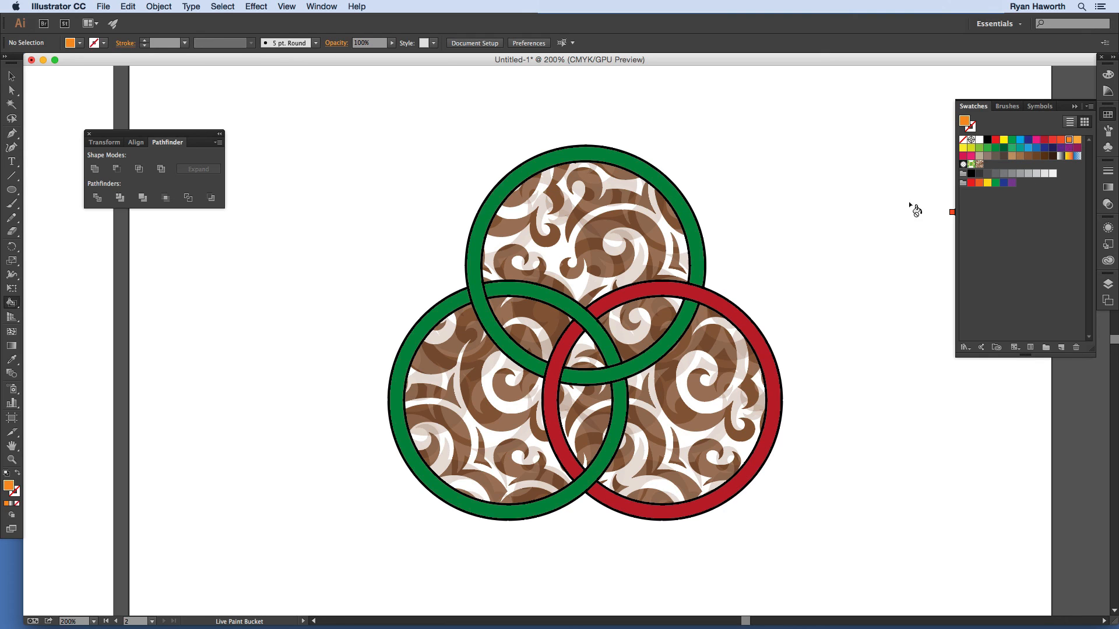
{"action": "left_click", "coordinate": [638, 355]}
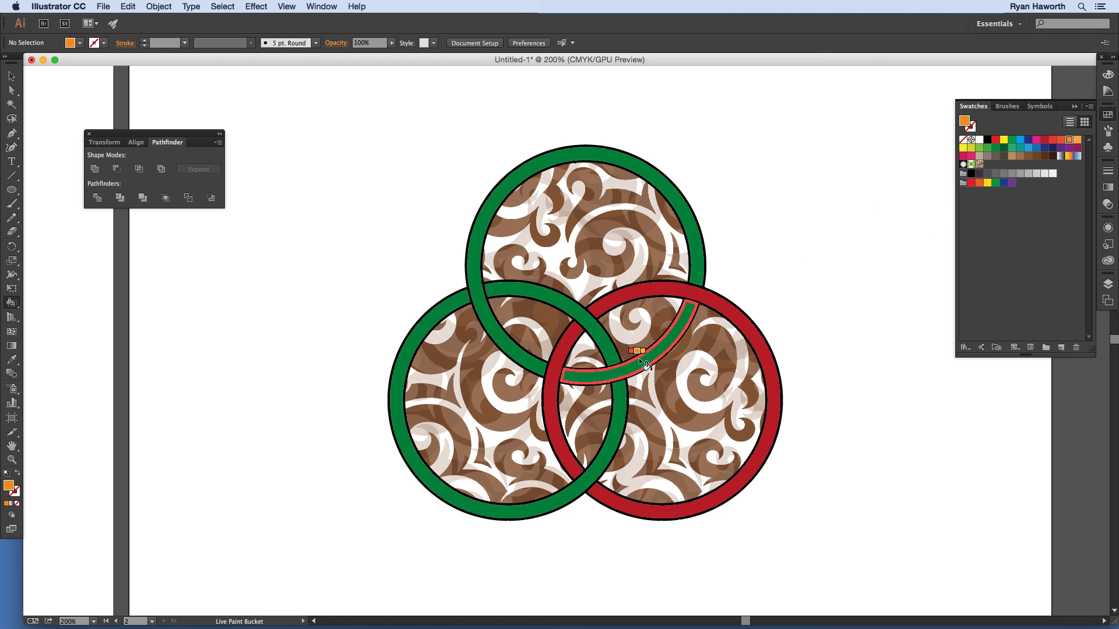
{"action": "left_click", "coordinate": [482, 269]}
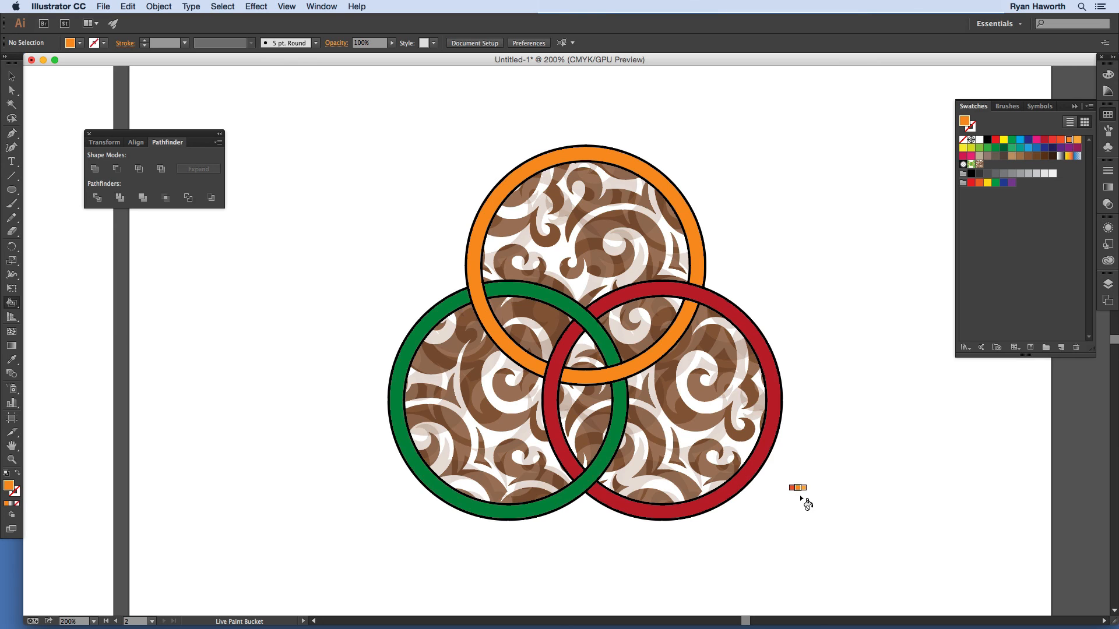
{"action": "left_click", "coordinate": [12, 303]}
{"action": "left_click", "coordinate": [68, 329]}
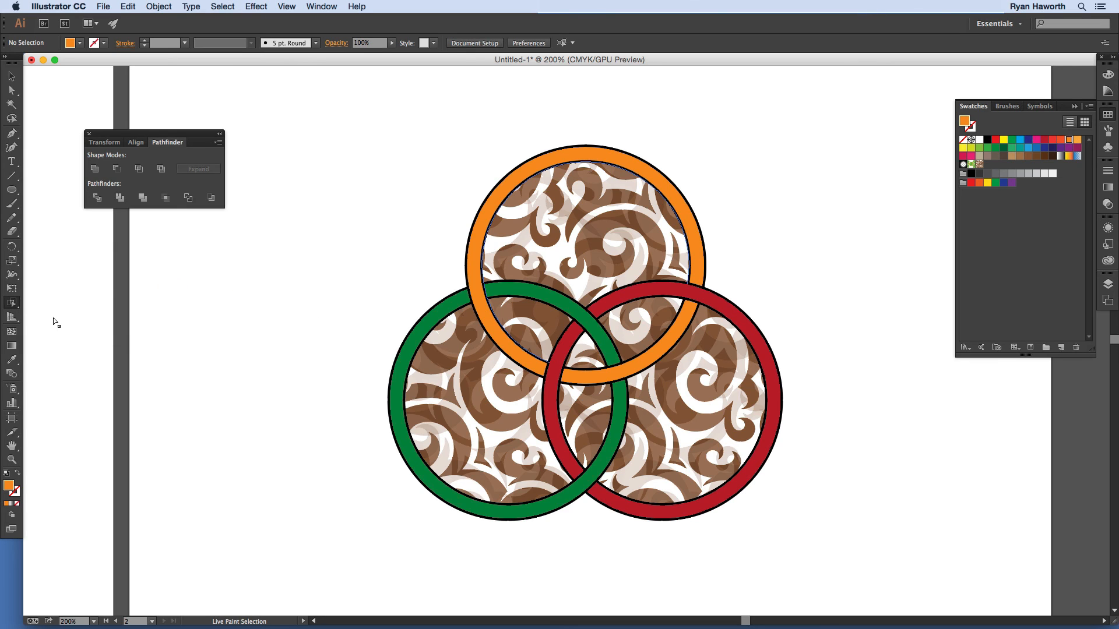
{"action": "left_click", "coordinate": [500, 315]}
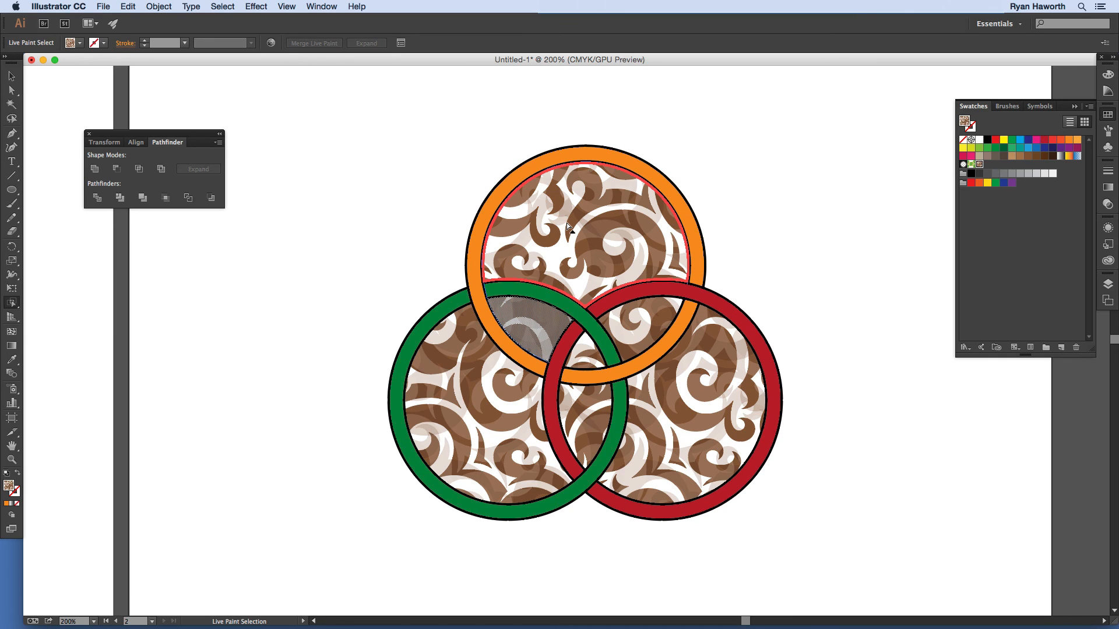
{"action": "key", "text": "Delete"}
{"action": "left_click", "coordinate": [513, 297]}
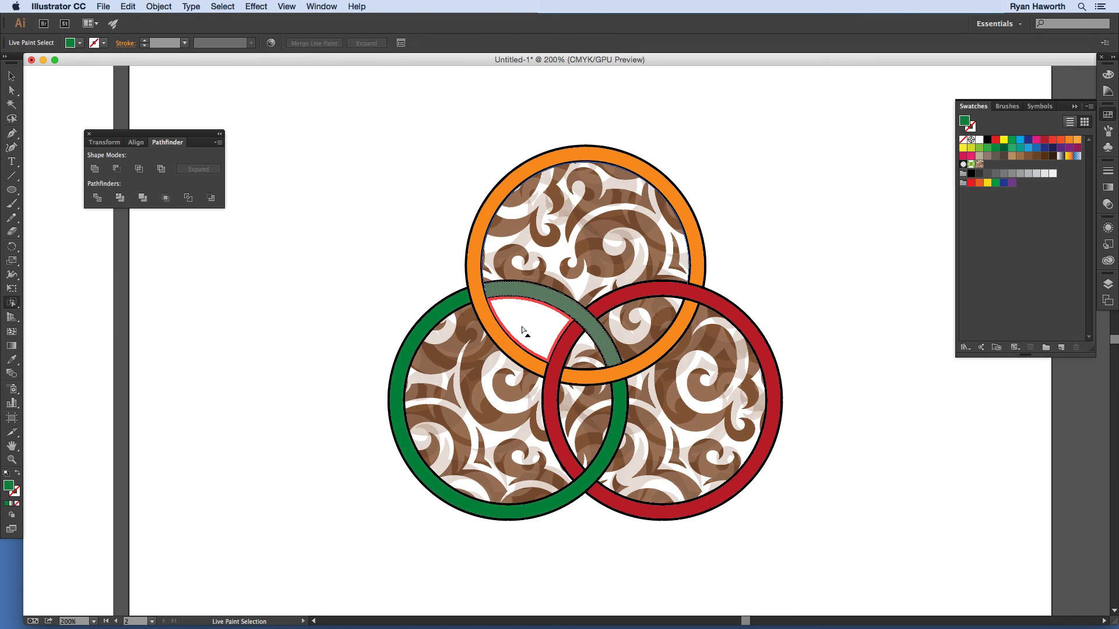
{"action": "left_click", "coordinate": [580, 257]}
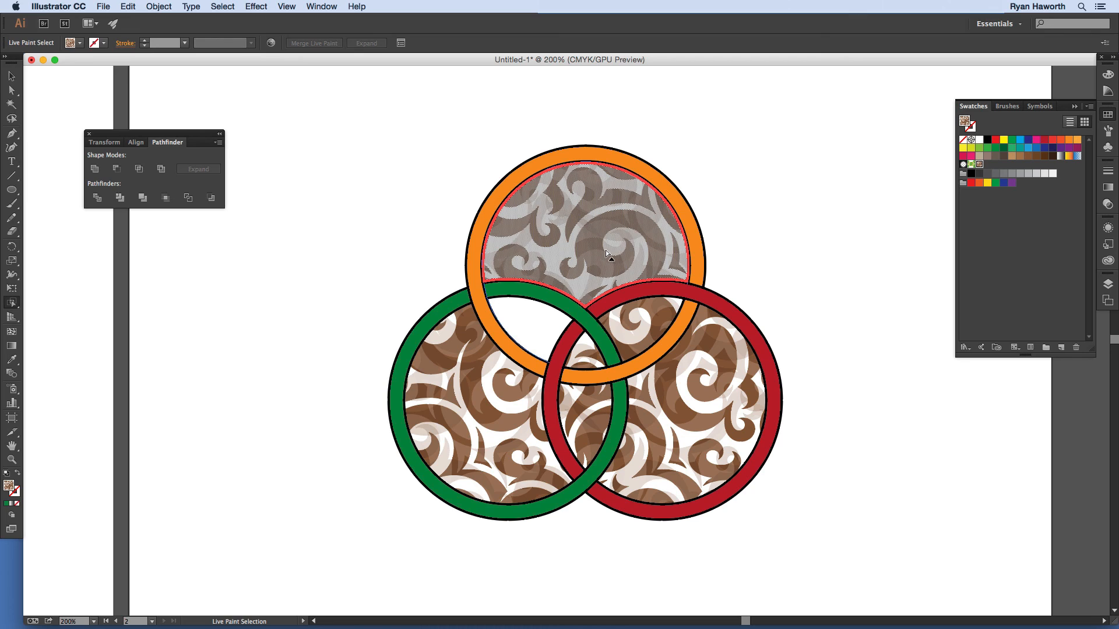
{"action": "key", "text": "Delete"}
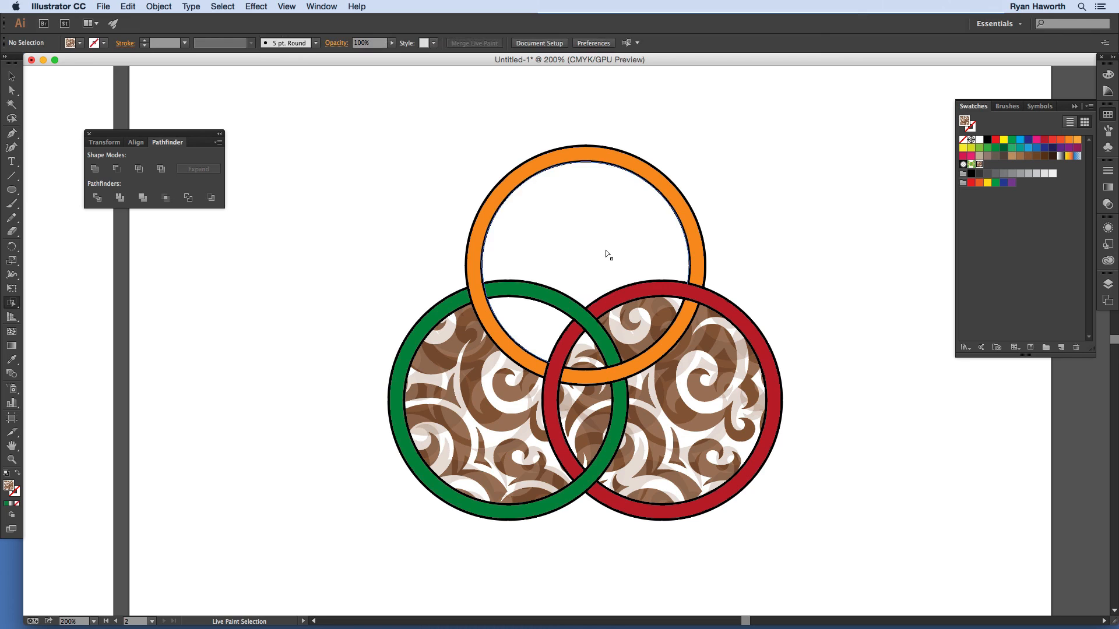
{"action": "left_click", "coordinate": [538, 329]}
{"action": "left_click", "coordinate": [634, 236]}
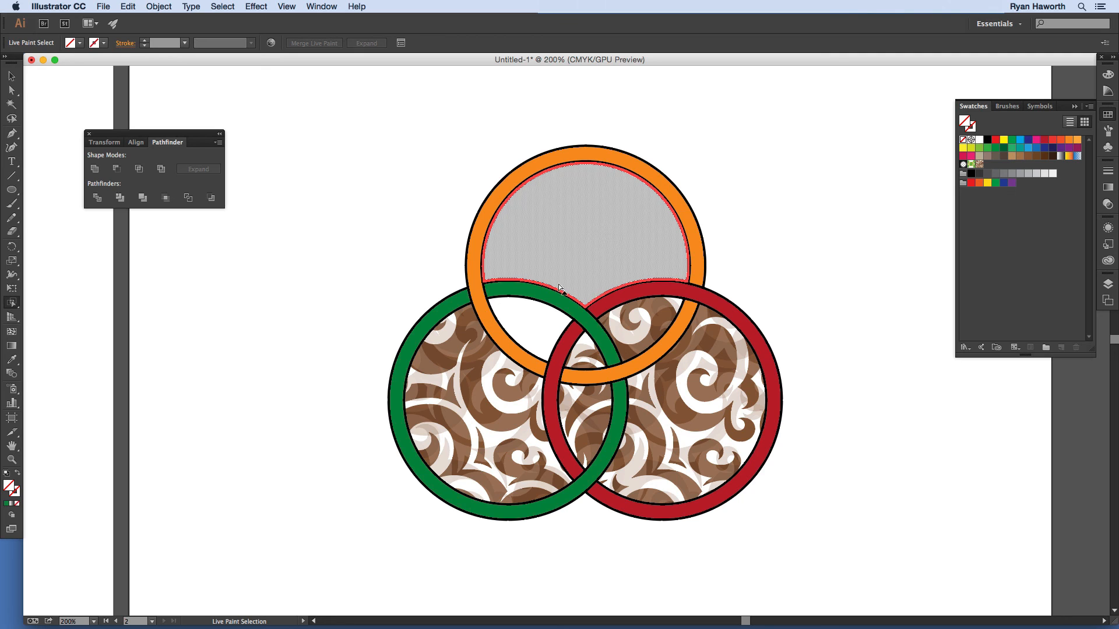
{"action": "left_click", "coordinate": [498, 382]}
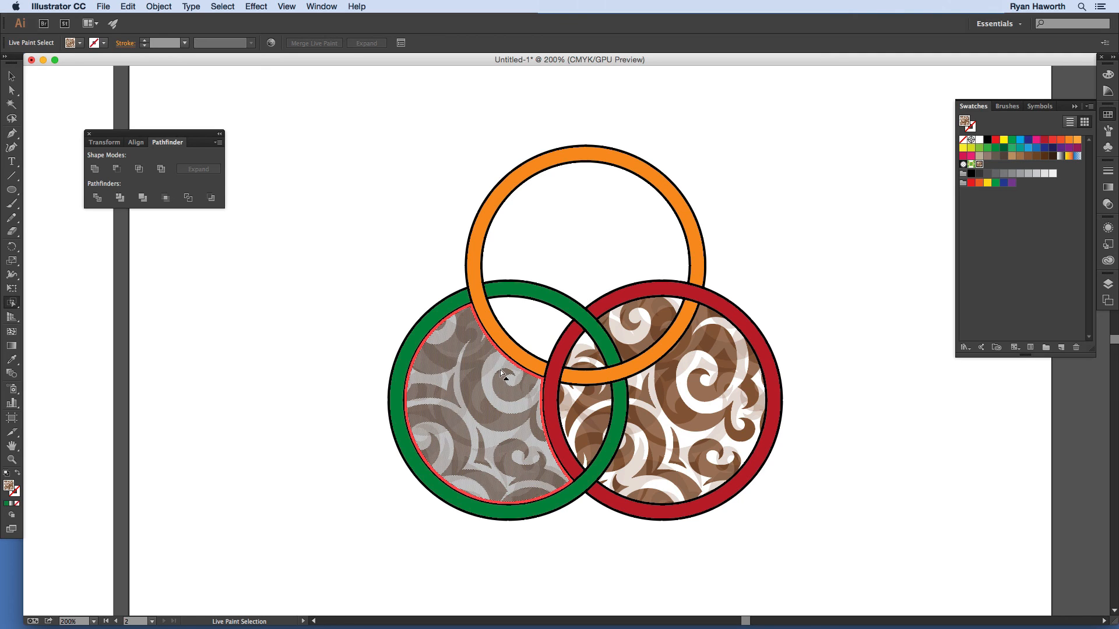
{"action": "key", "text": "Delete"}
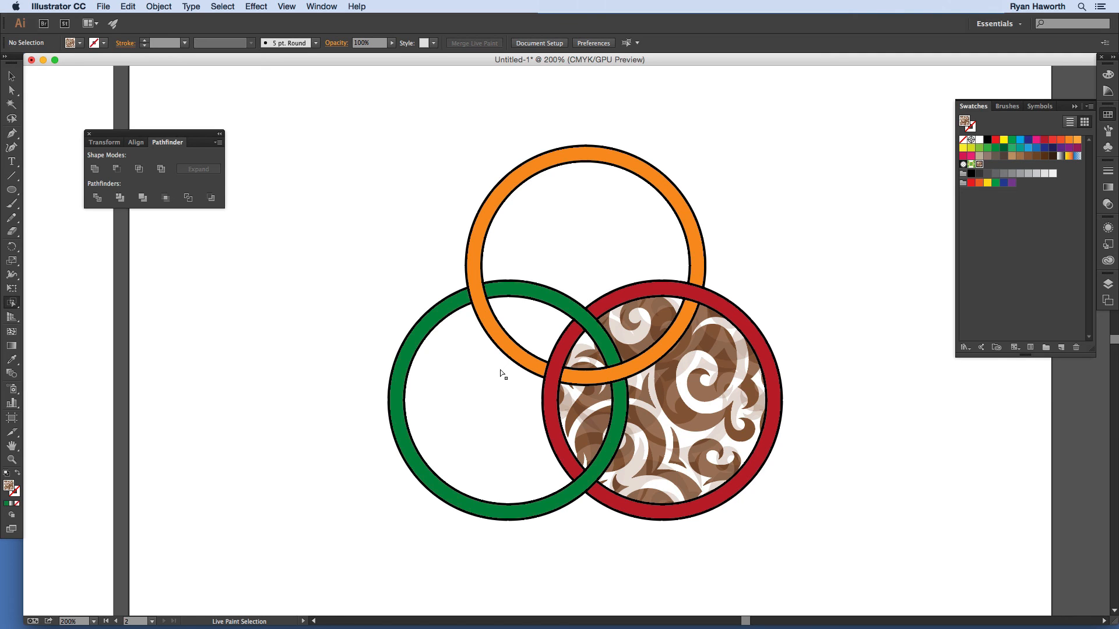
{"action": "left_click", "coordinate": [630, 332]}
{"action": "key", "text": "Delete"}
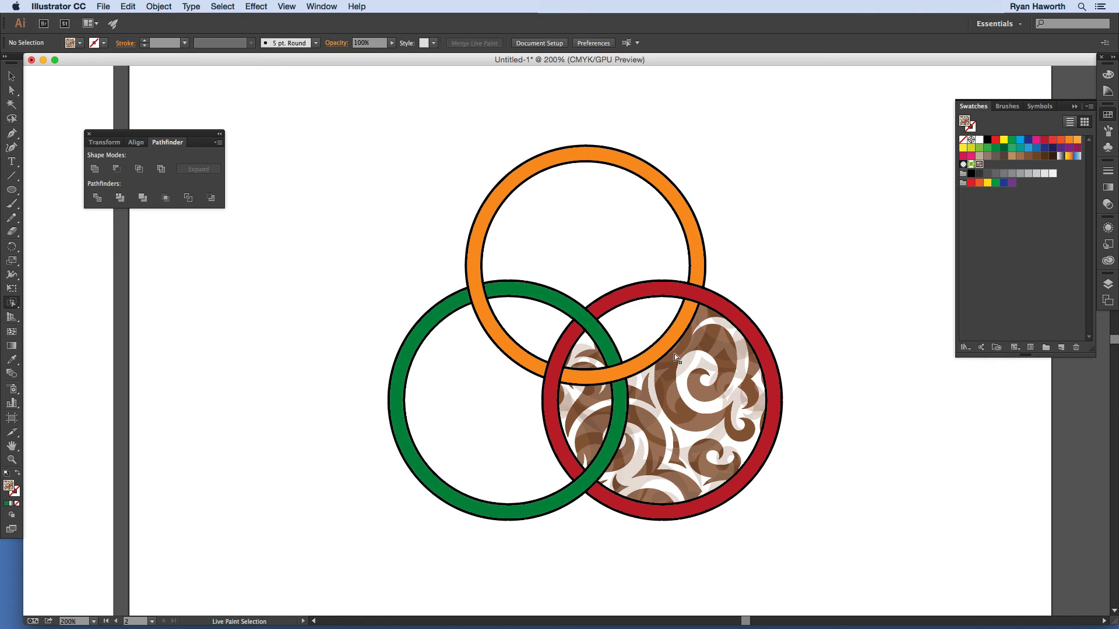
{"action": "key", "text": "super+z"}
{"action": "key", "text": "super+z"}
{"action": "key", "text": "super+z"}
{"action": "key", "text": "super+z"}
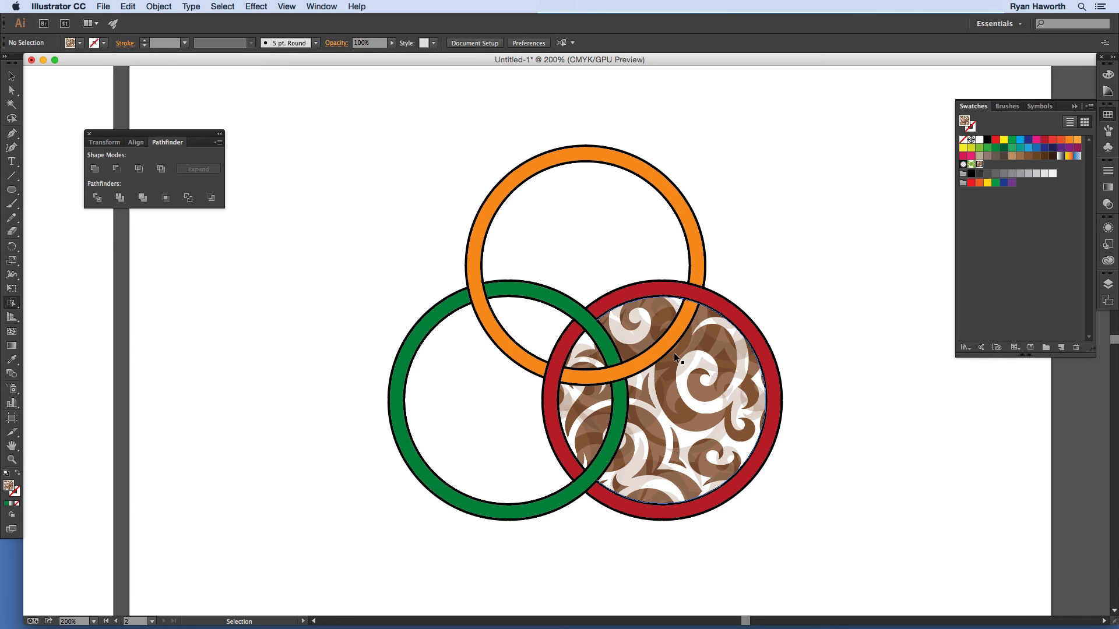
{"action": "key", "text": "super+z"}
{"action": "key", "text": "super+z"}
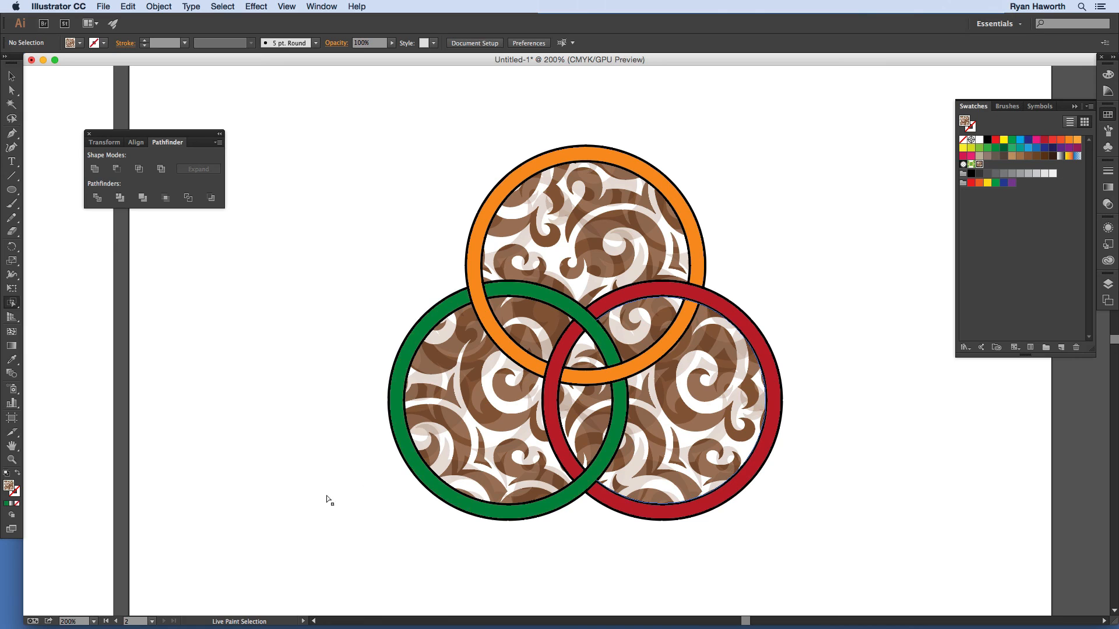